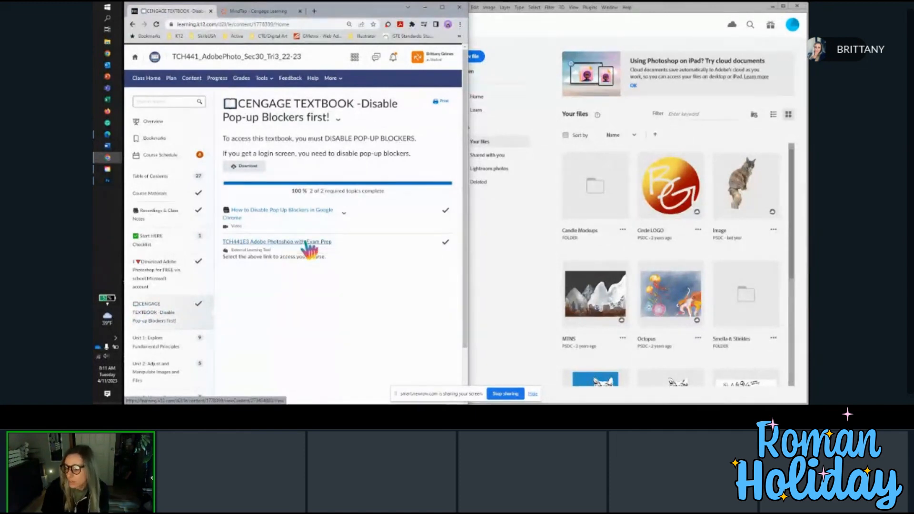
Step: Open the Chapter 3: Work with Layers page within Unit 1 of the course
left_click(174, 346)
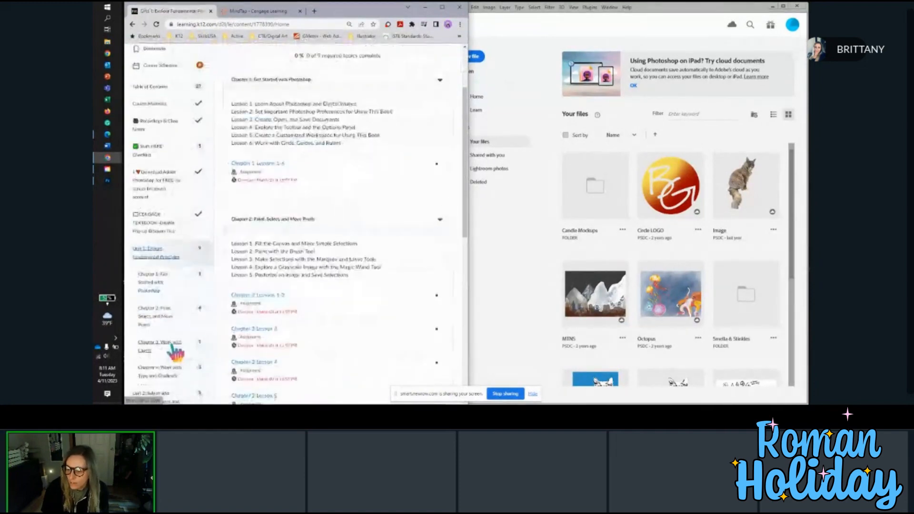
left_click(177, 352)
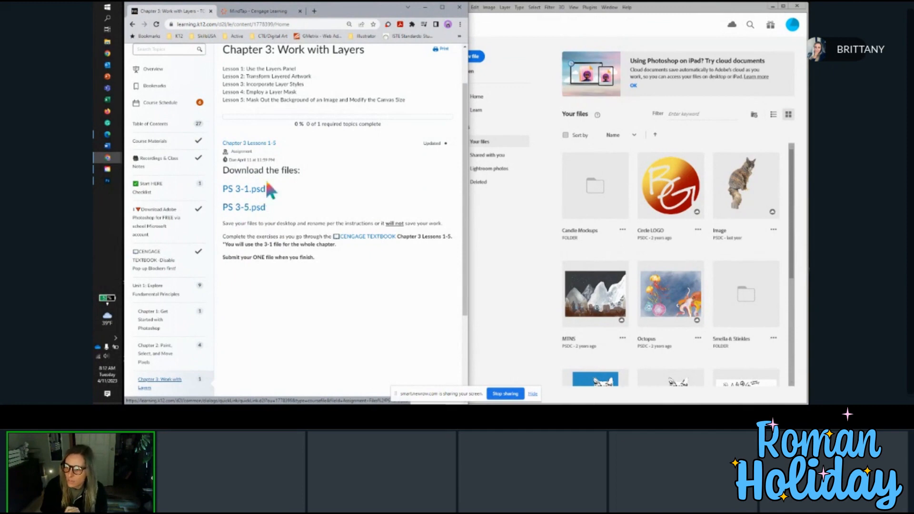
Step: Check the Ch3-4 PS Files folder on the desktop for the downloaded chapter files
left_click(427, 7)
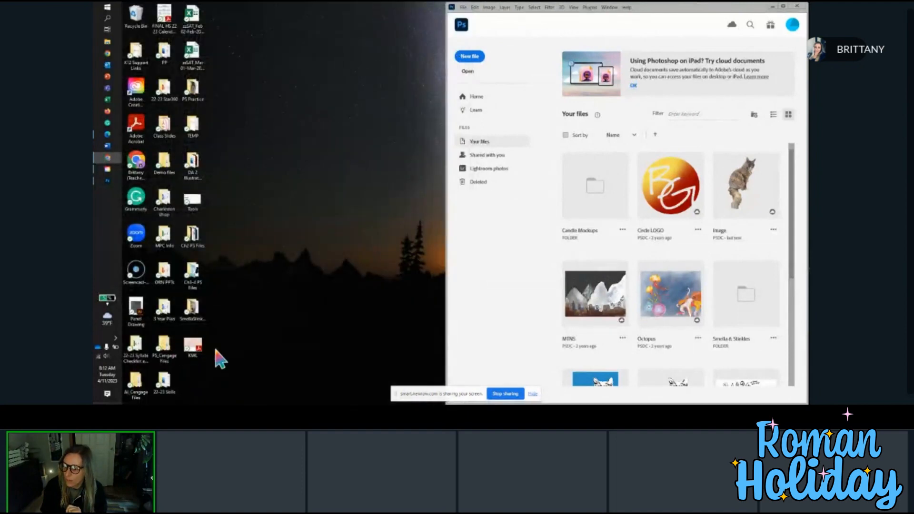
double_click(194, 279)
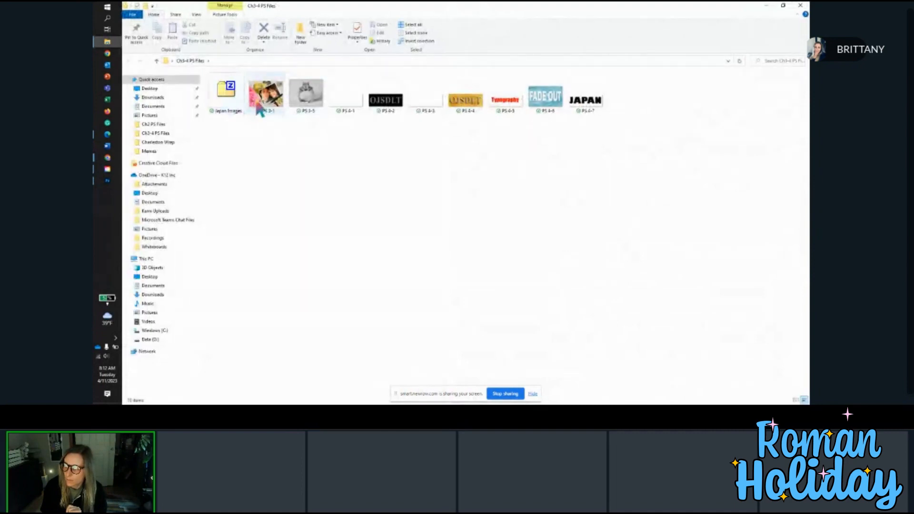
left_click(766, 6)
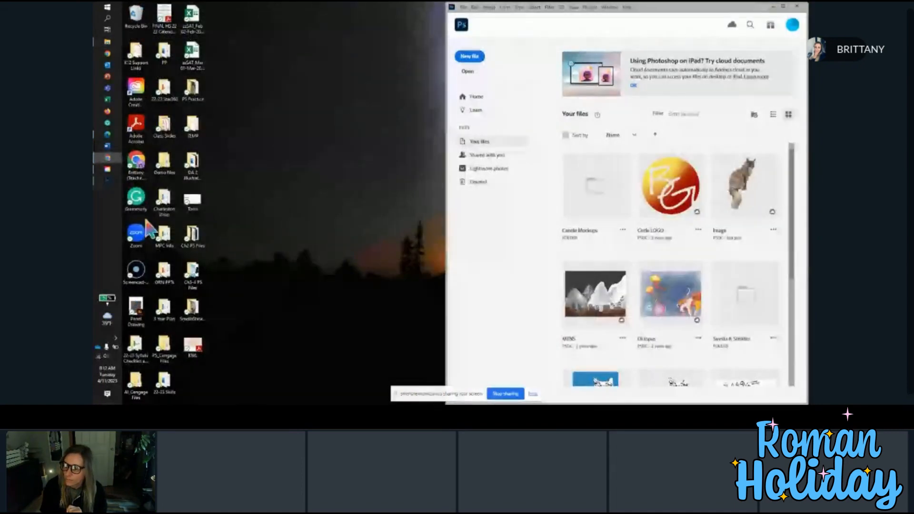
Step: Return to Chrome and open Lesson 1: Use the Layers Panel from Chapter 3 of the MindTap textbook, showing the note on opening PS 3-1
mouse_move(110, 162)
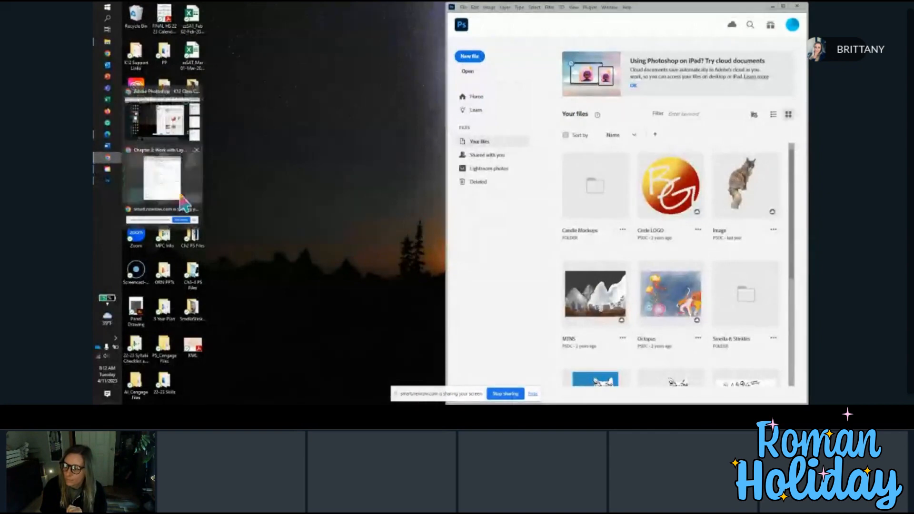
mouse_move(185, 178)
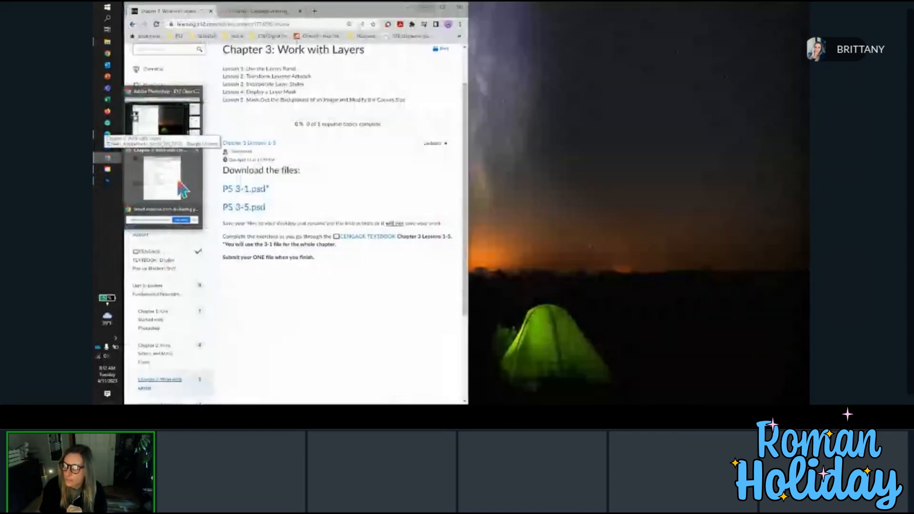
left_click(185, 178)
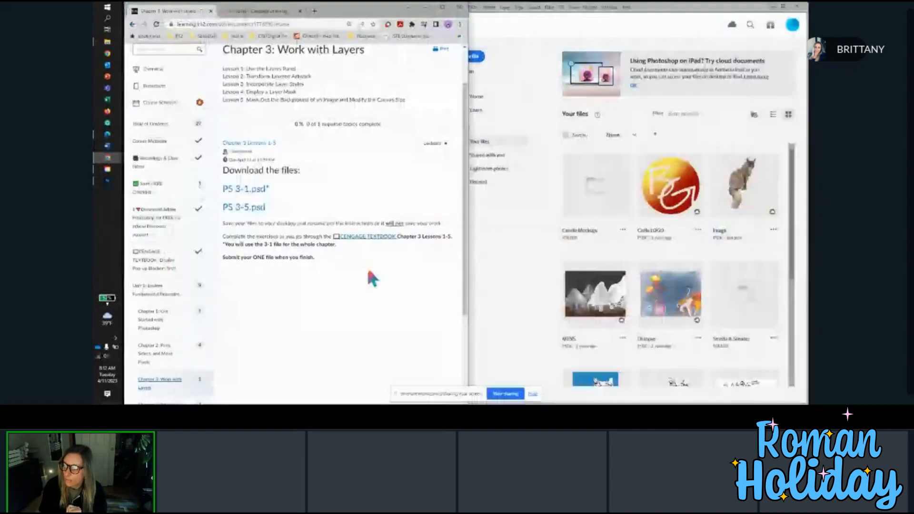
left_click(262, 12)
left_click(203, 102)
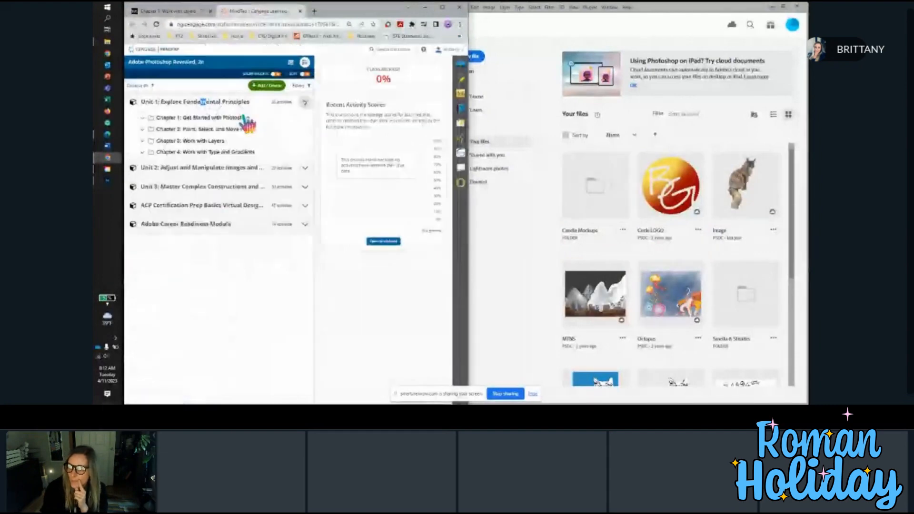
left_click(196, 142)
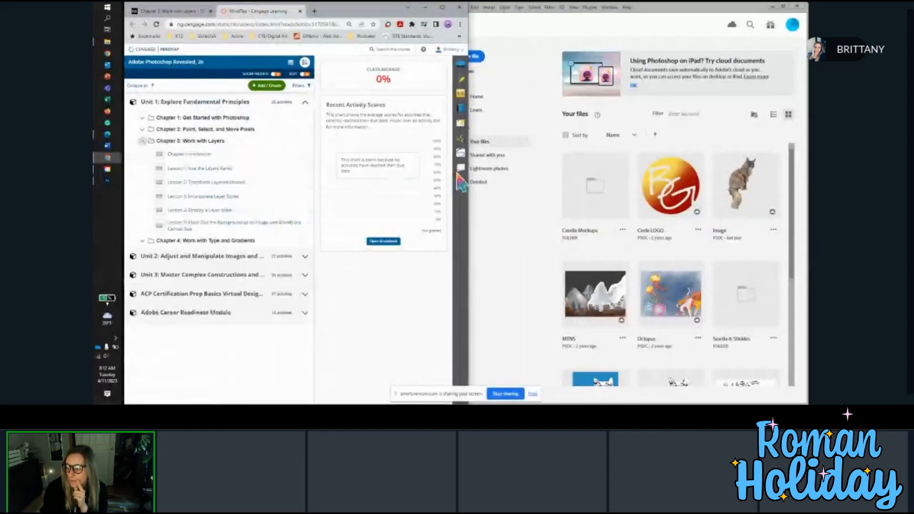
left_click(194, 171)
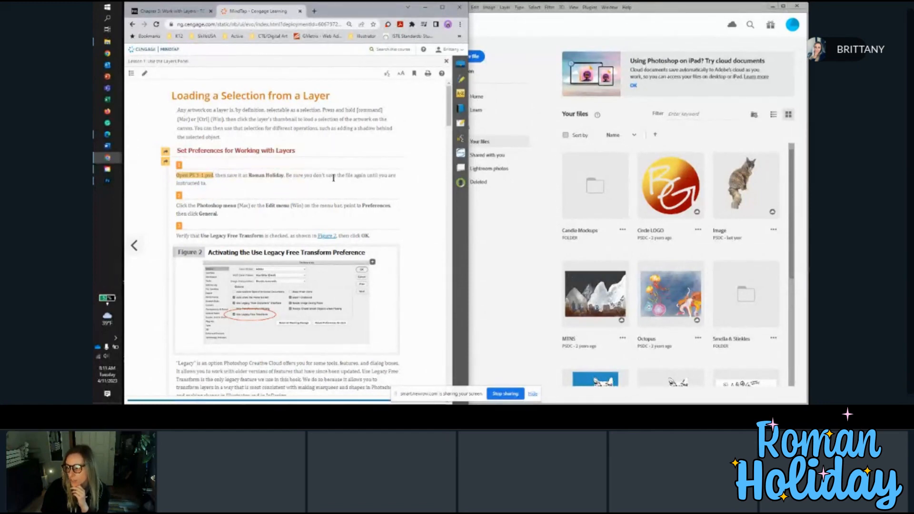
left_click(197, 176)
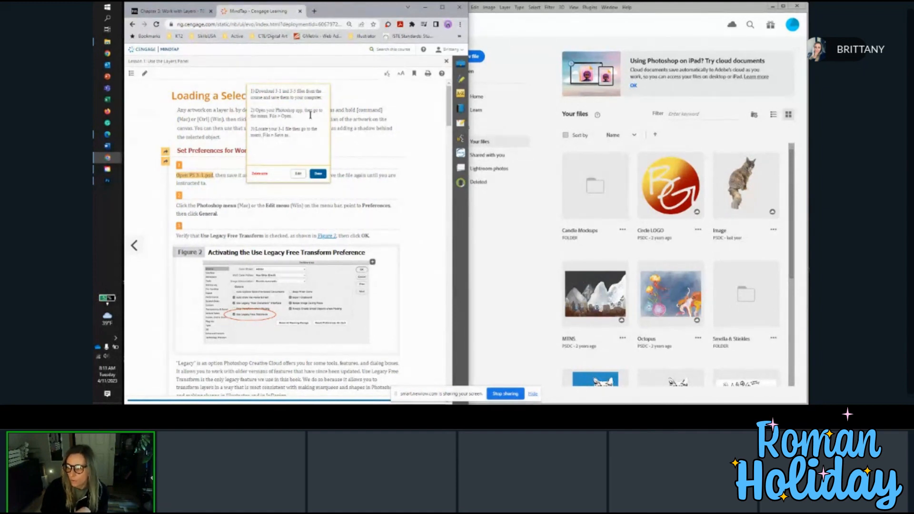
Step: Switch to Photoshop and open PS 3-1 from the Ch3-4 PS Files folder
left_click(517, 75)
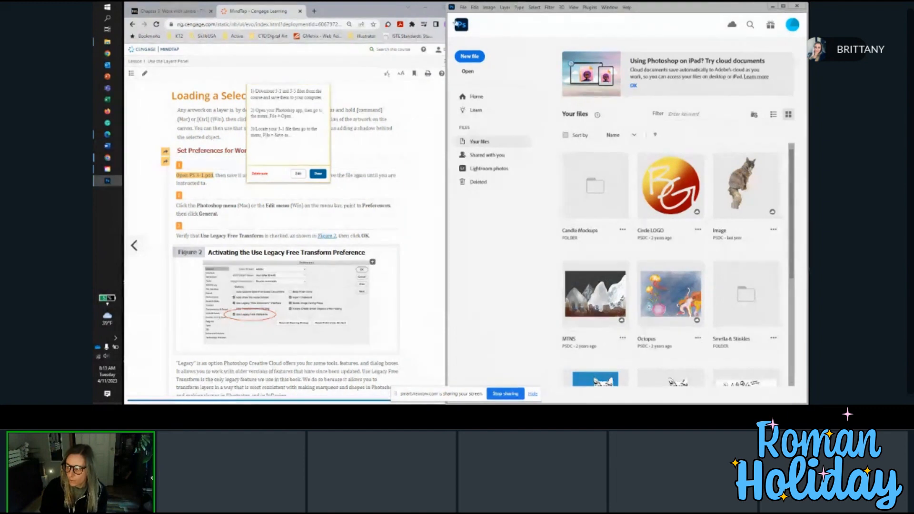
left_click(464, 8)
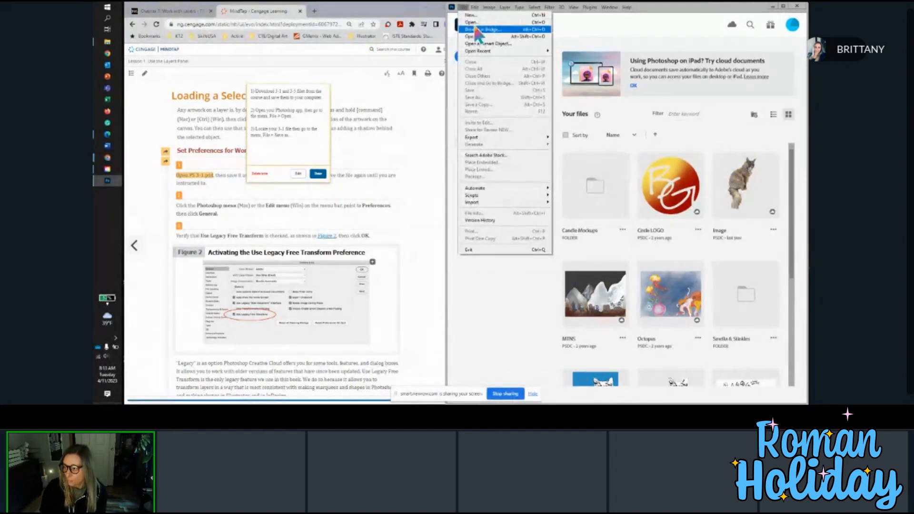
left_click(516, 23)
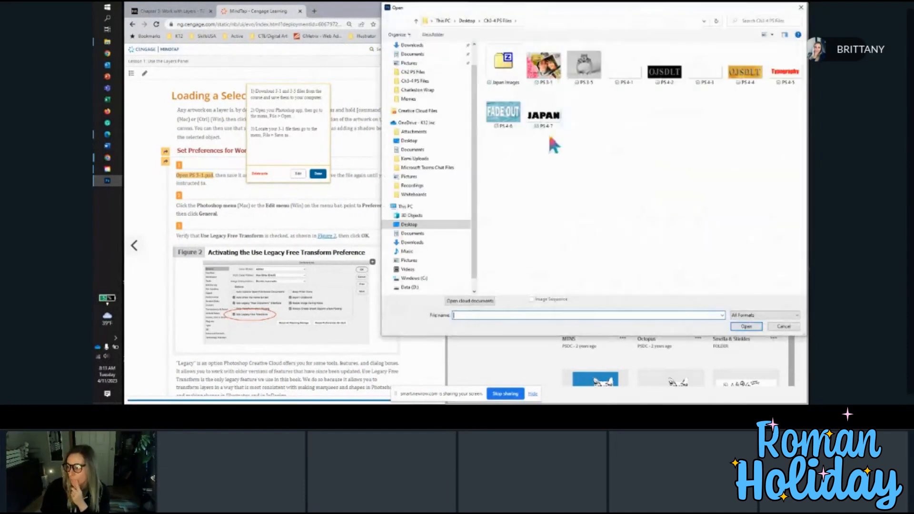
left_click(543, 67)
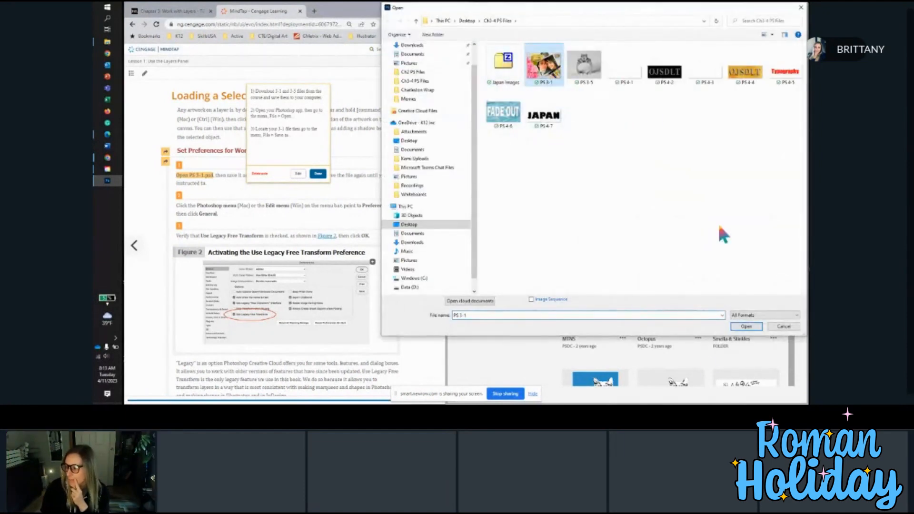
left_click(746, 327)
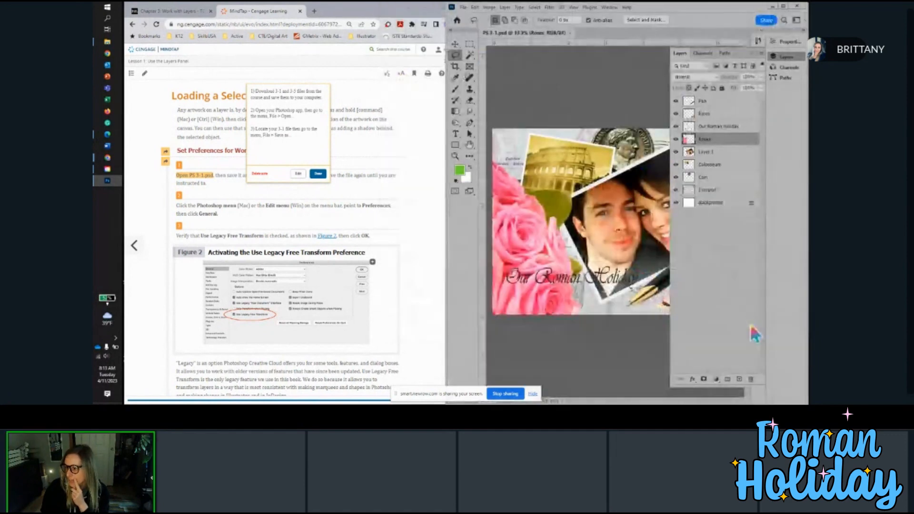
Step: Close the textbook note and read the instructions for saving the file and setting the preferences
left_click(318, 173)
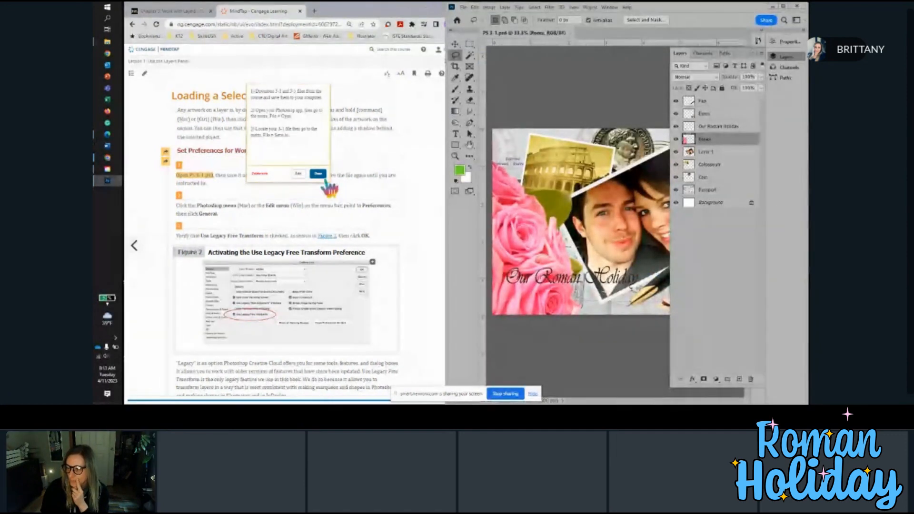
scroll(341, 201, "down", 1)
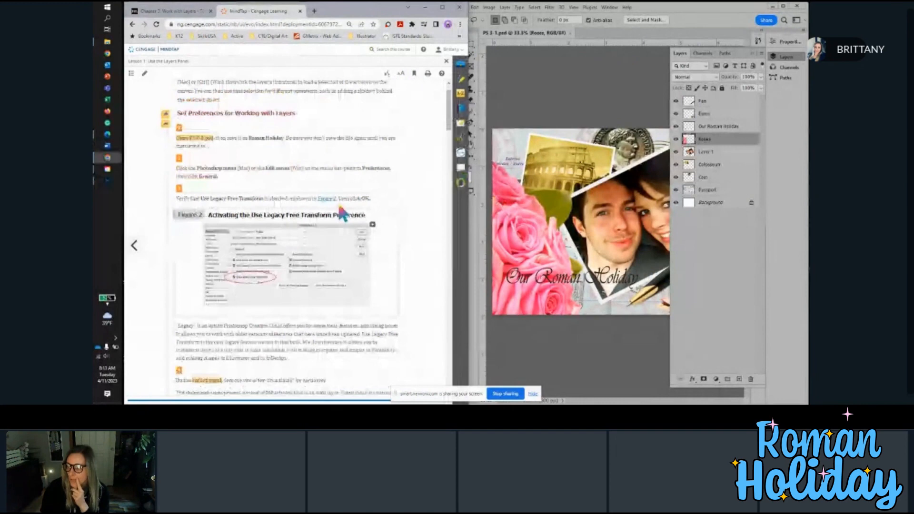
scroll(179, 170, "down", 1)
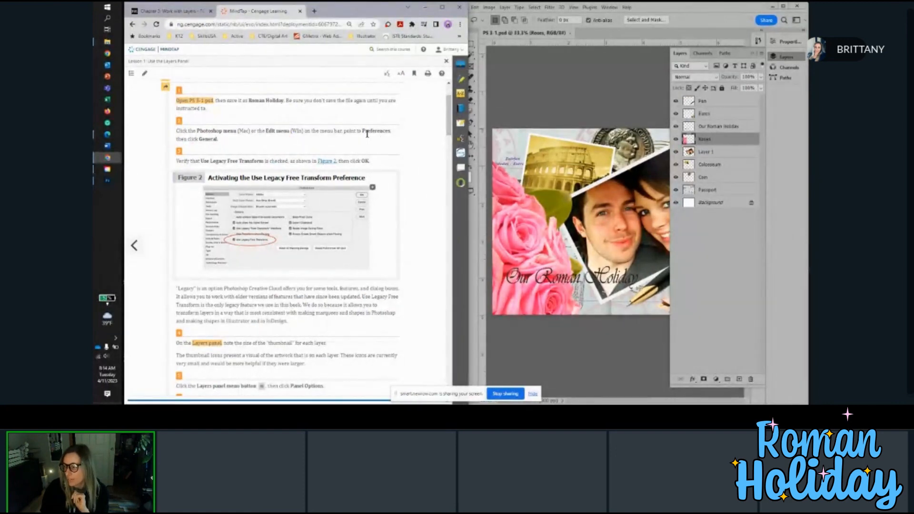
Step: Save the document in Photoshop format as Roman Holiday in the Ch3-4 PS Files folder, accepting the format options
left_click(539, 77)
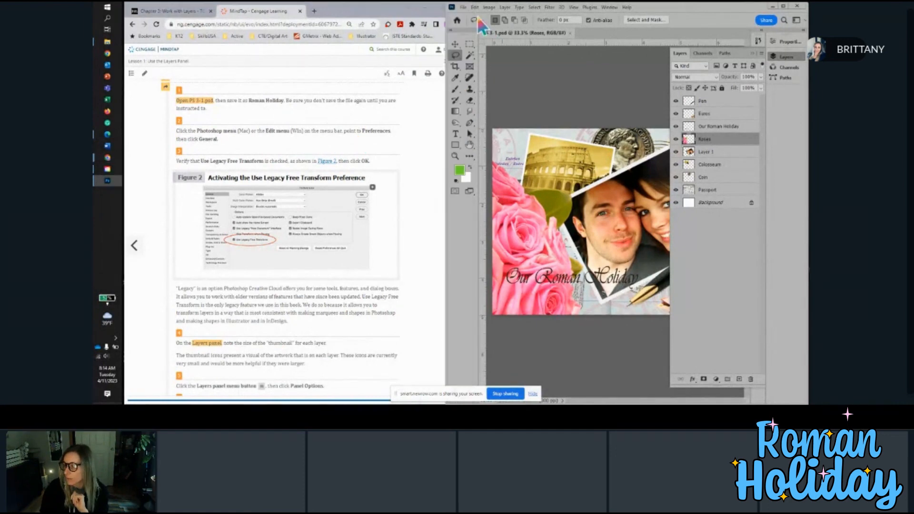
left_click(465, 6)
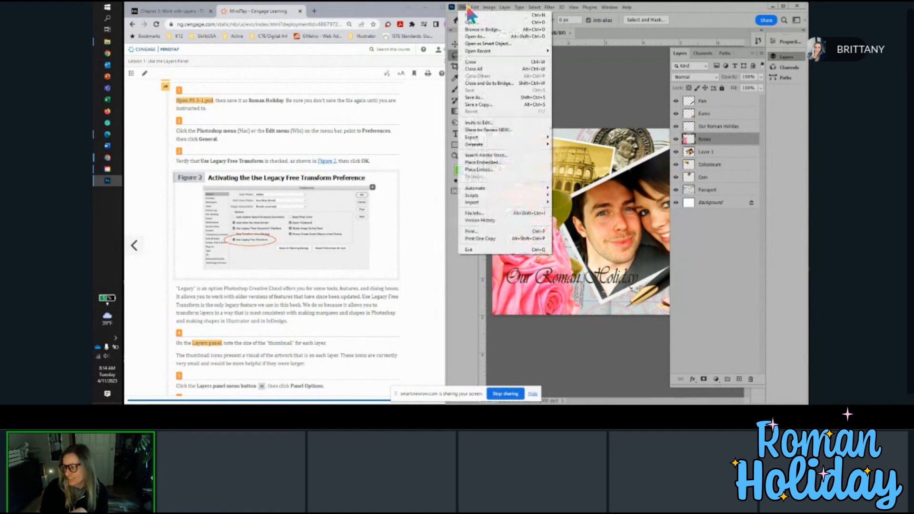
left_click(480, 97)
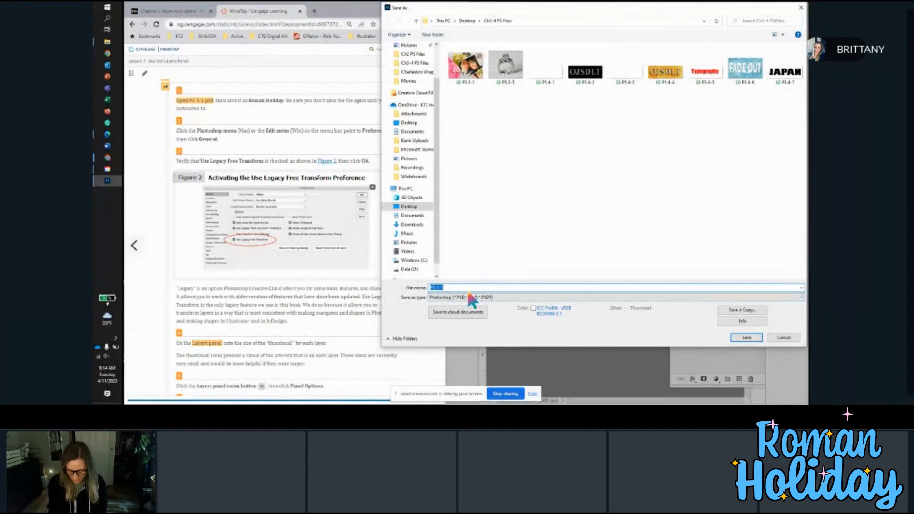
type("Roman")
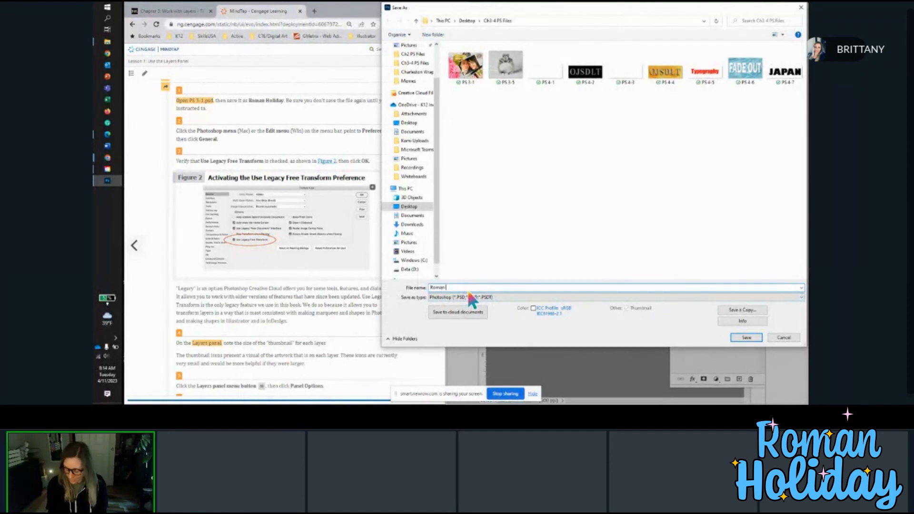
type(" Holiday")
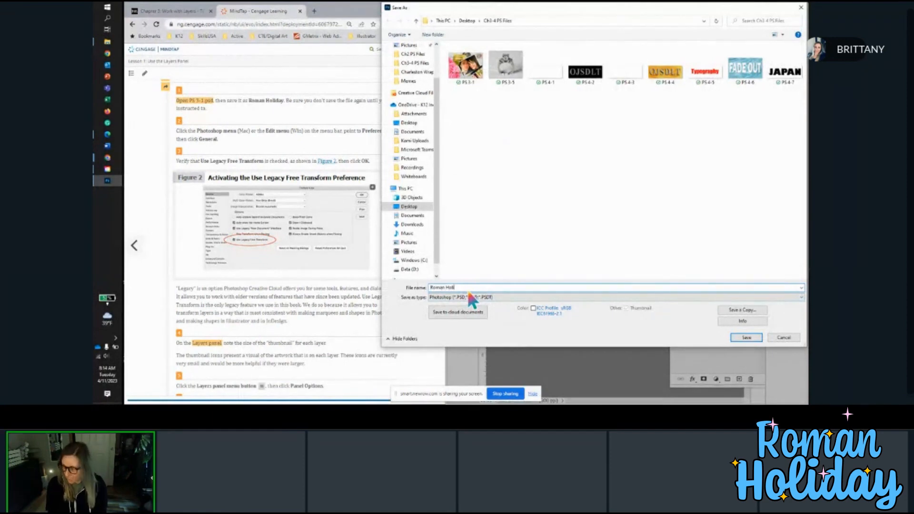
left_click(746, 337)
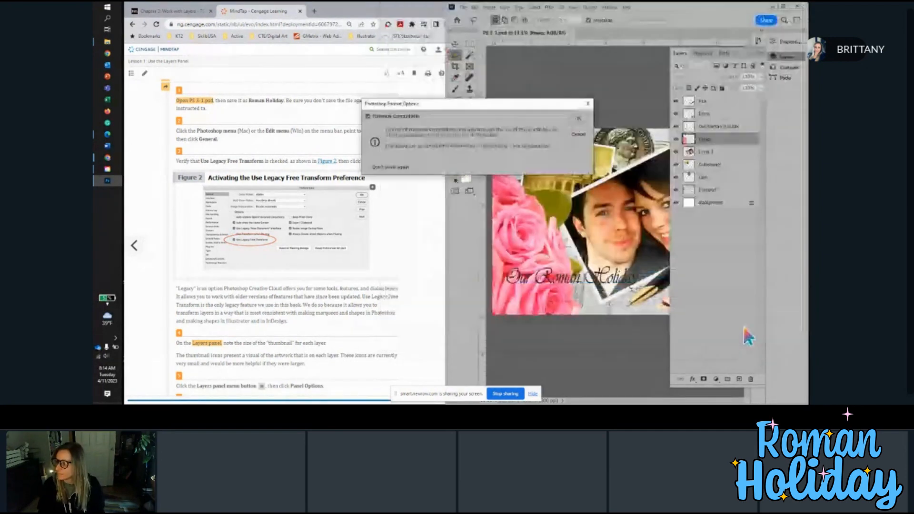
left_click(578, 118)
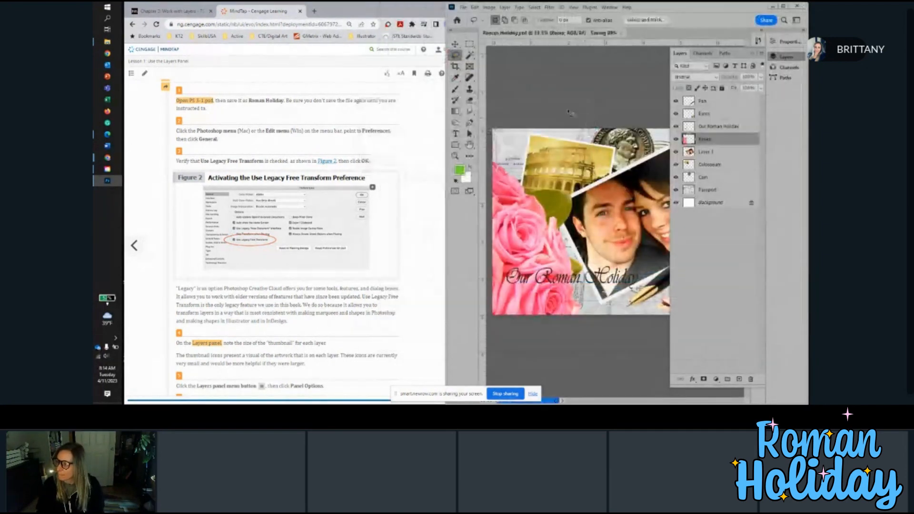
Step: Check in the General preferences that Use Legacy Free Transform is enabled, and accept the settings
left_click(475, 9)
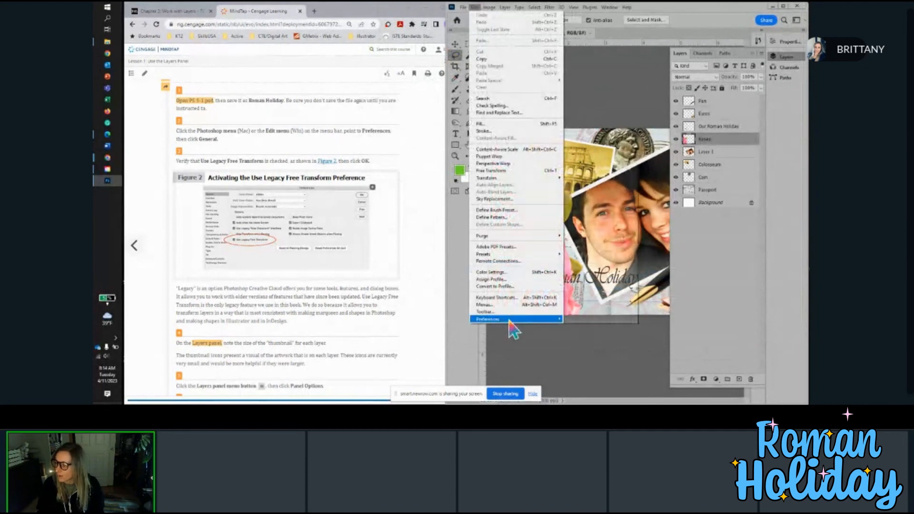
mouse_move(512, 319)
left_click(598, 175)
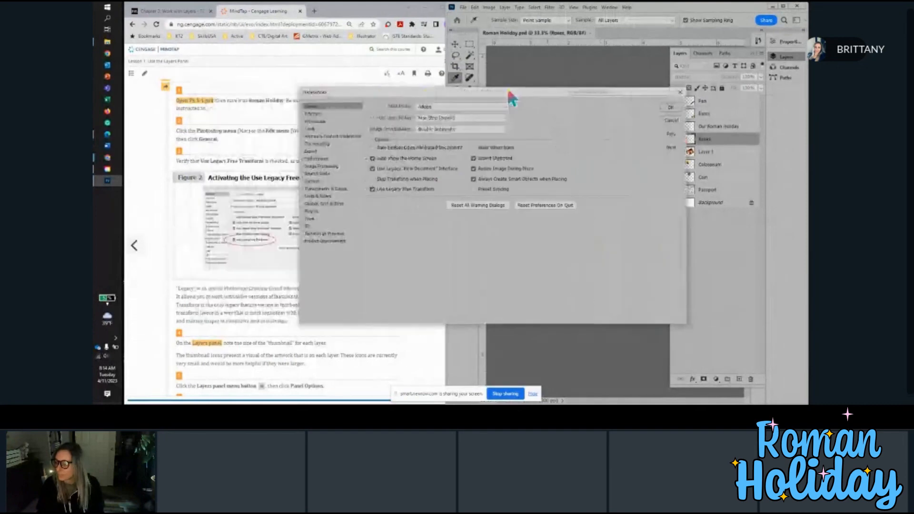
left_click_drag(509, 93, 560, 92)
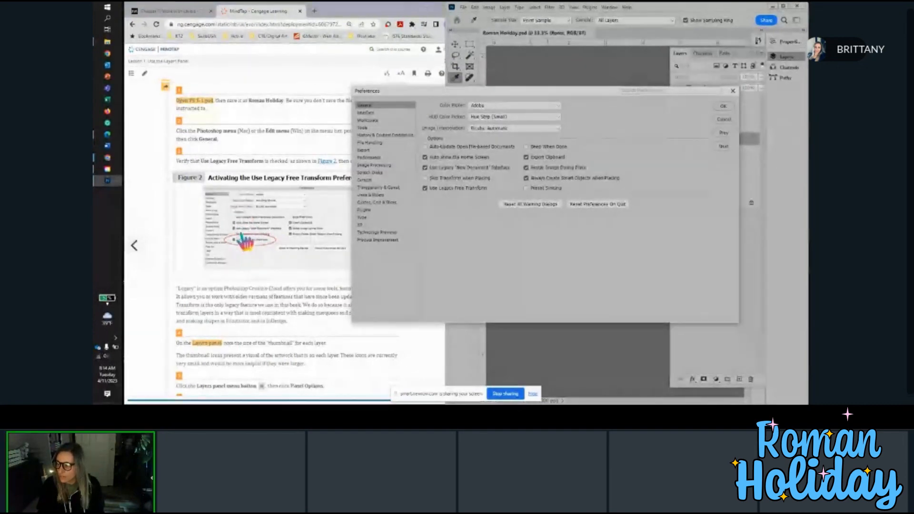
left_click(425, 189)
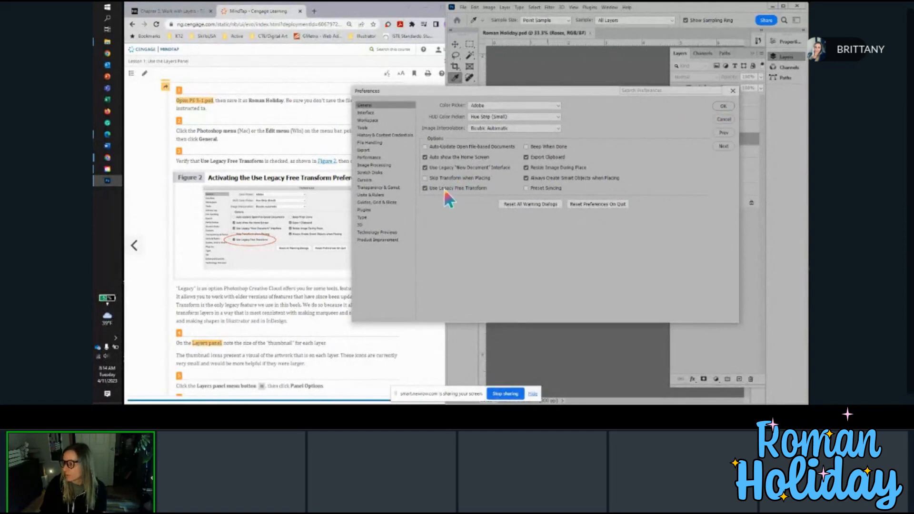
left_click(723, 106)
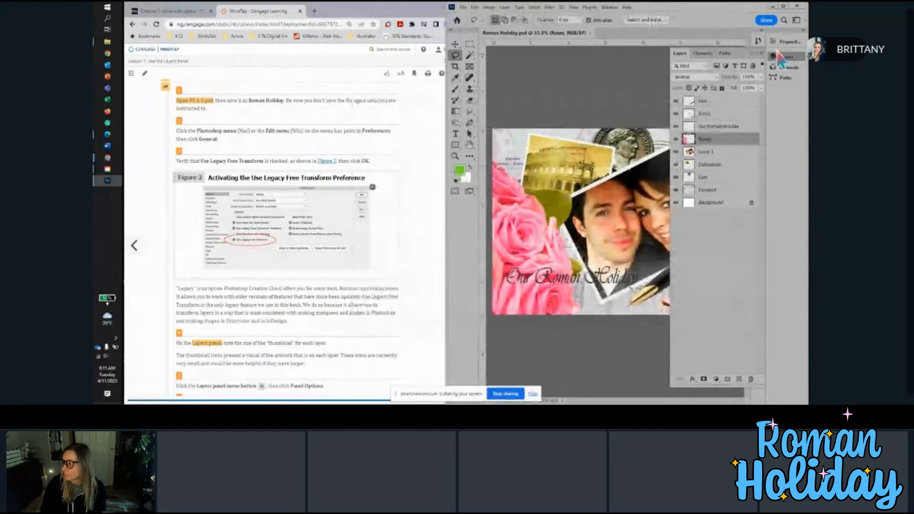
Step: Collapse the Layers panel and read the textbook's instructions on changing the layer thumbnail size
left_click(783, 56)
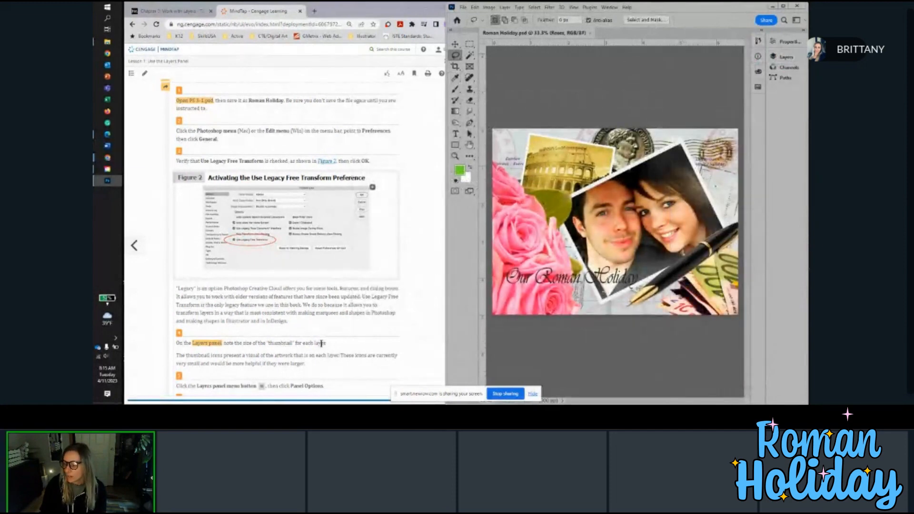
scroll(321, 342, "down", 3)
scroll(325, 345, "down", 3)
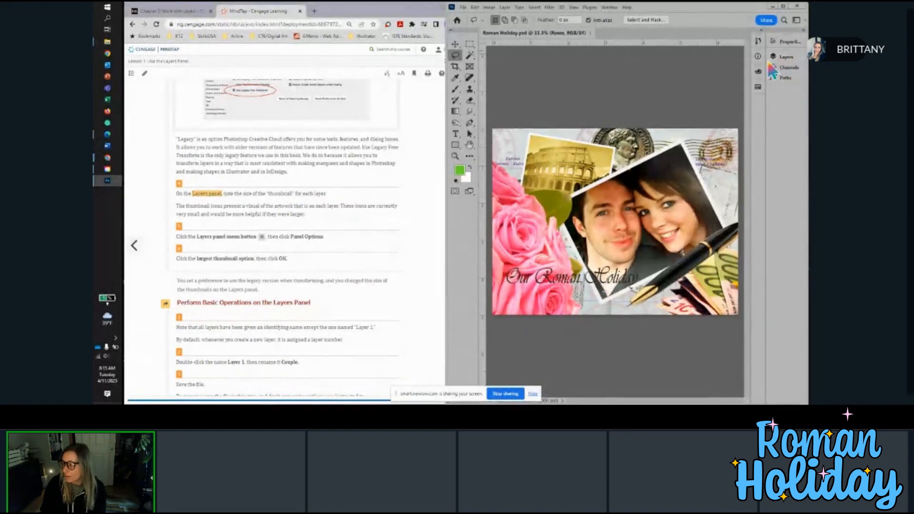
Step: Display the Layers panel and set its thumbnail size to the largest option in the Layers Panel Options
left_click(608, 7)
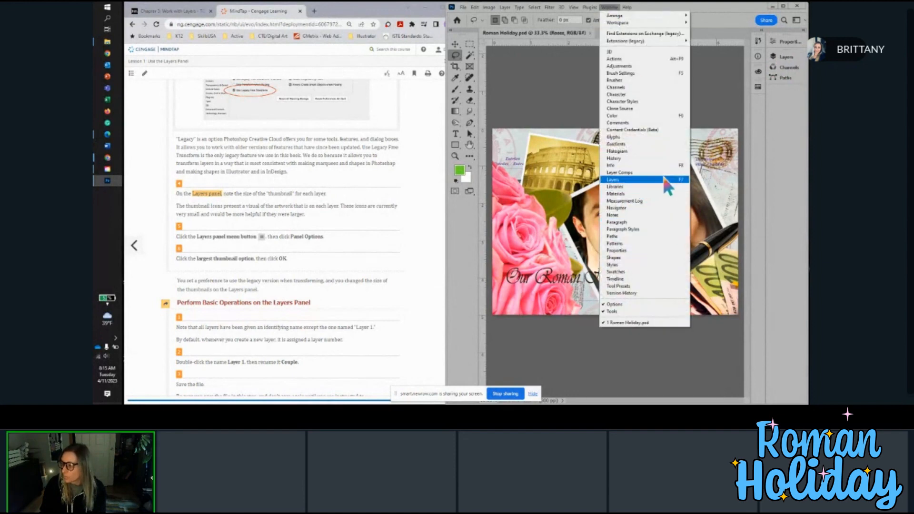
left_click(679, 179)
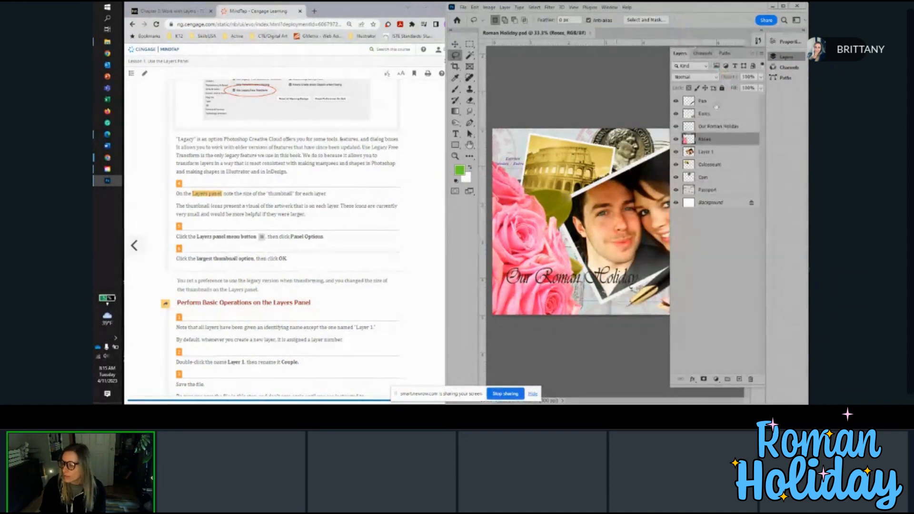
scroll(361, 286, "down", 1)
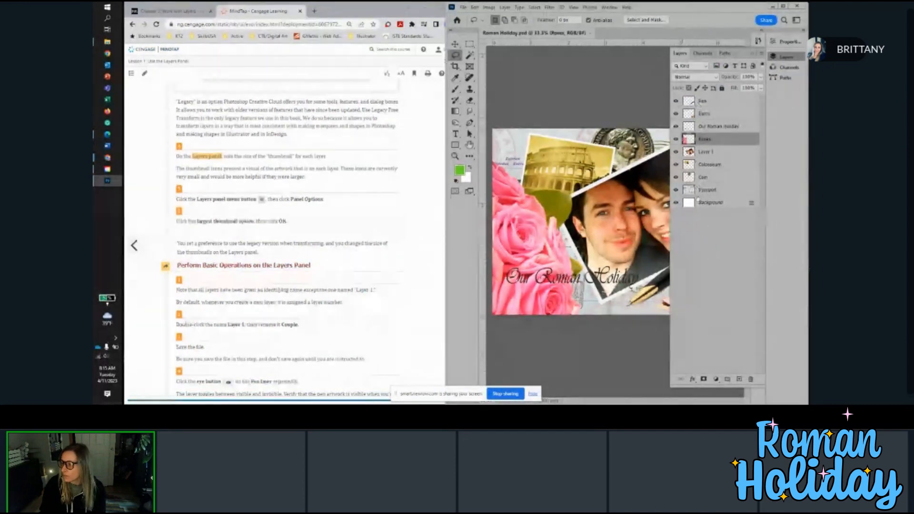
left_click(764, 56)
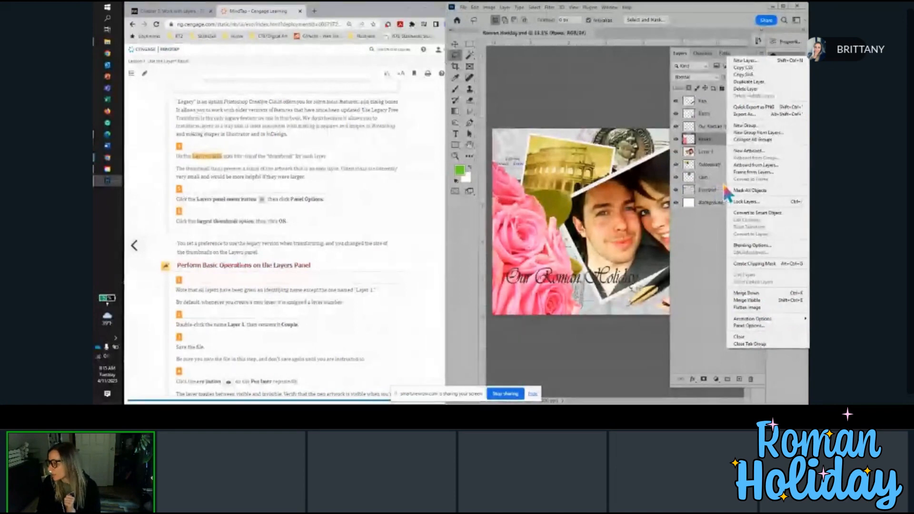
left_click(740, 324)
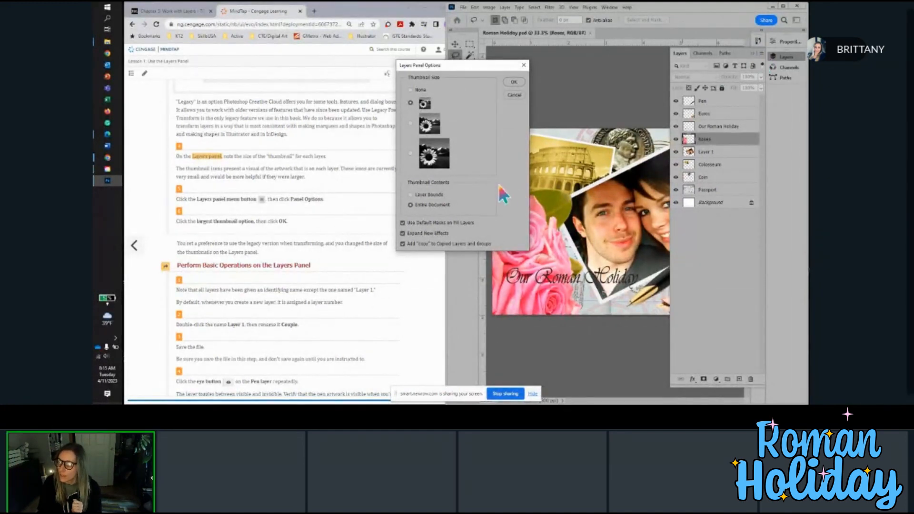
left_click(410, 153)
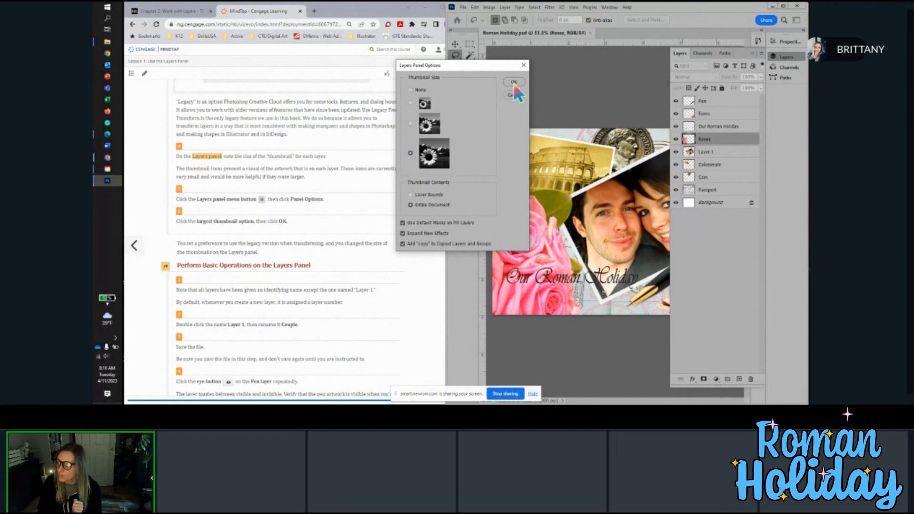
key("Return")
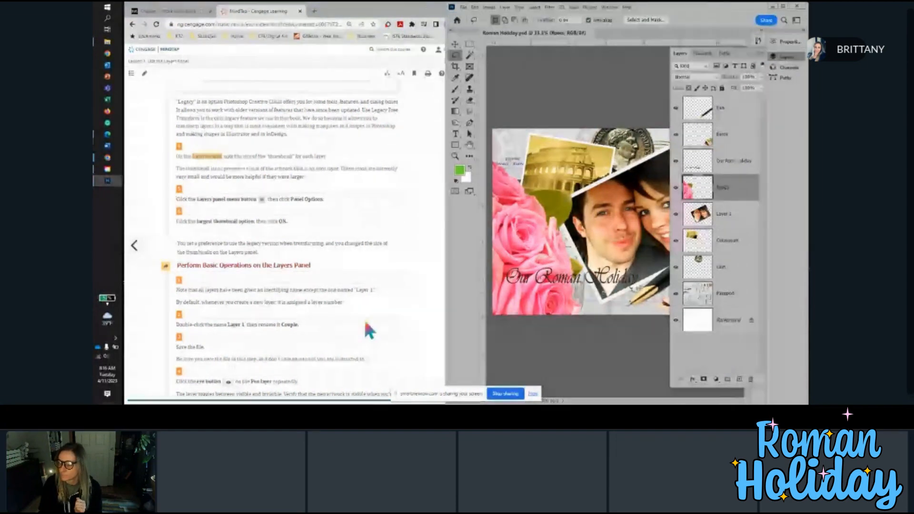
scroll(334, 305, "down", 4)
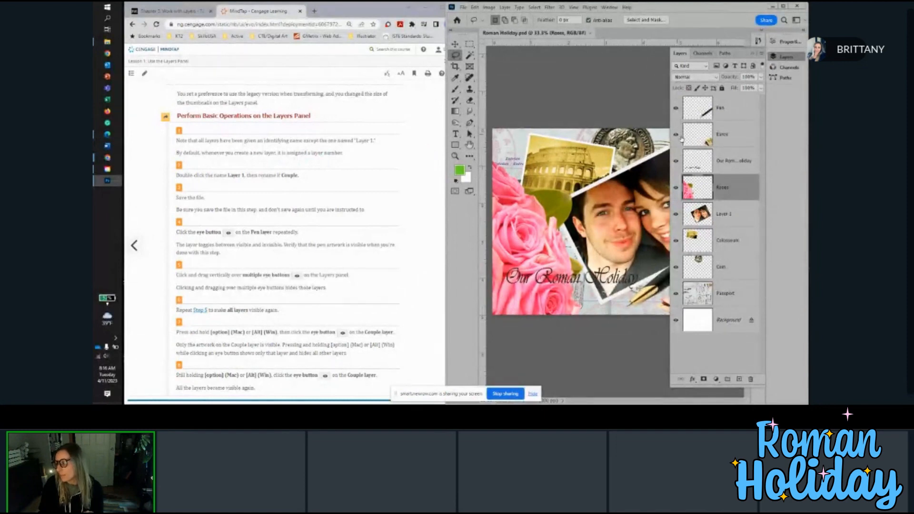
left_click(725, 215)
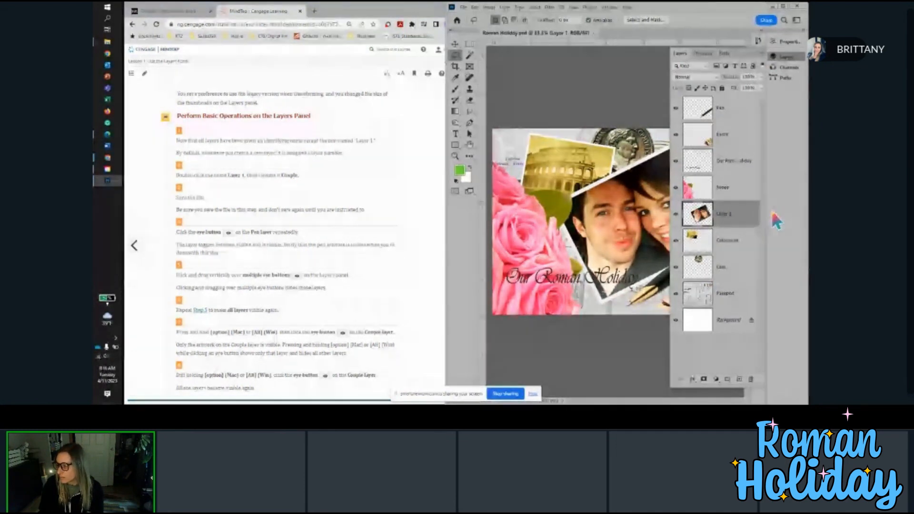
left_click(756, 121)
key("v")
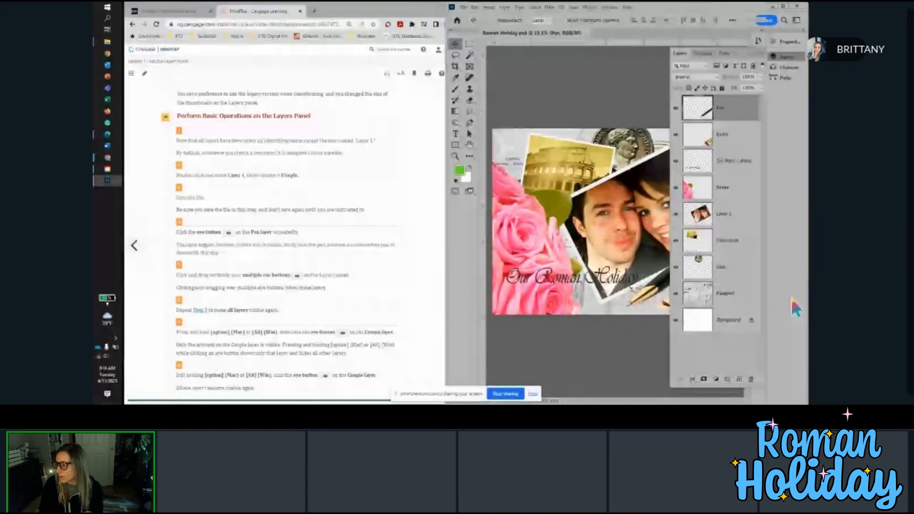
left_click(747, 138)
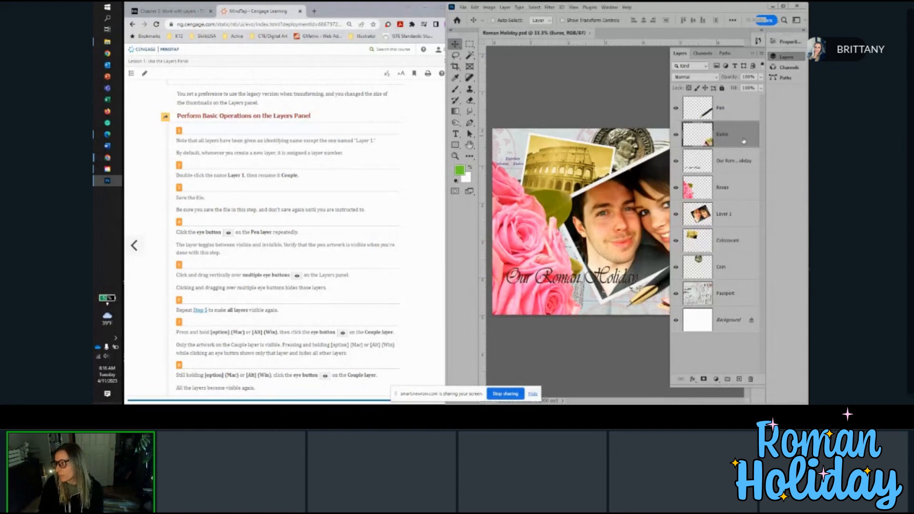
double_click(744, 141)
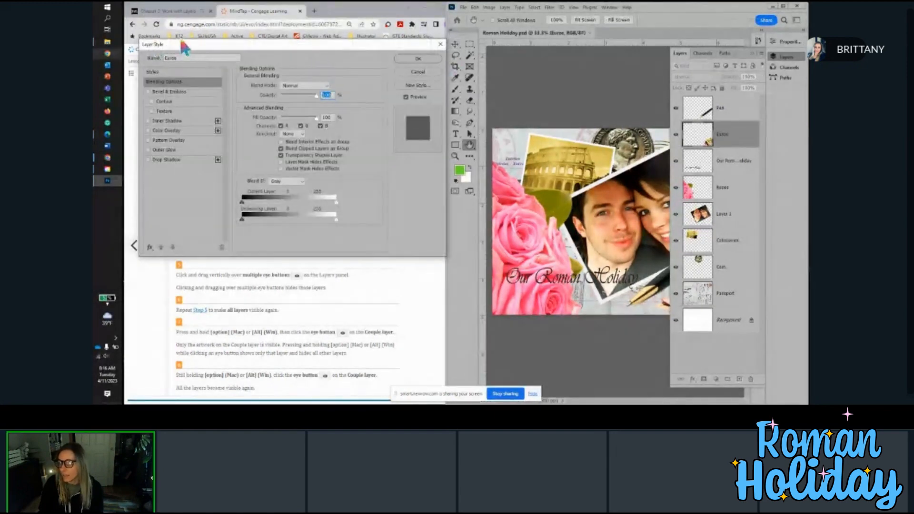
left_click(424, 72)
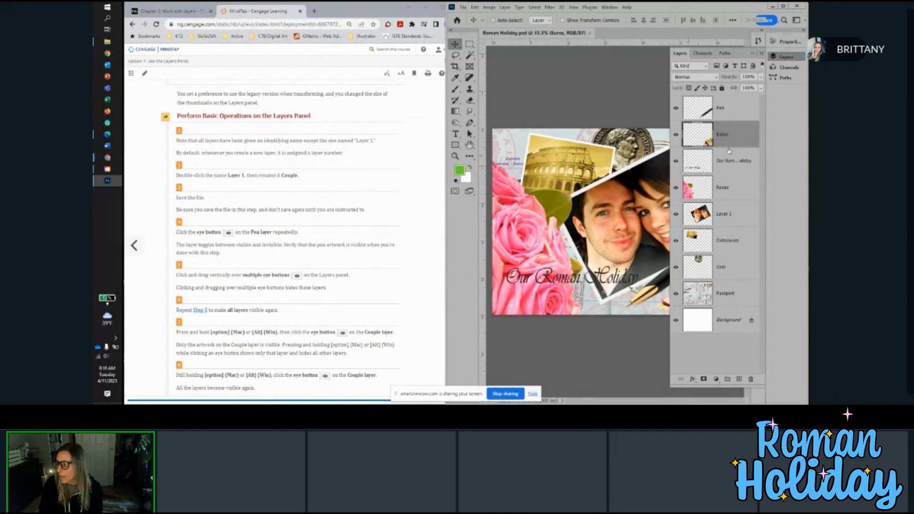
Step: Rename Layer 1 as Couple and save the file
left_click(721, 217)
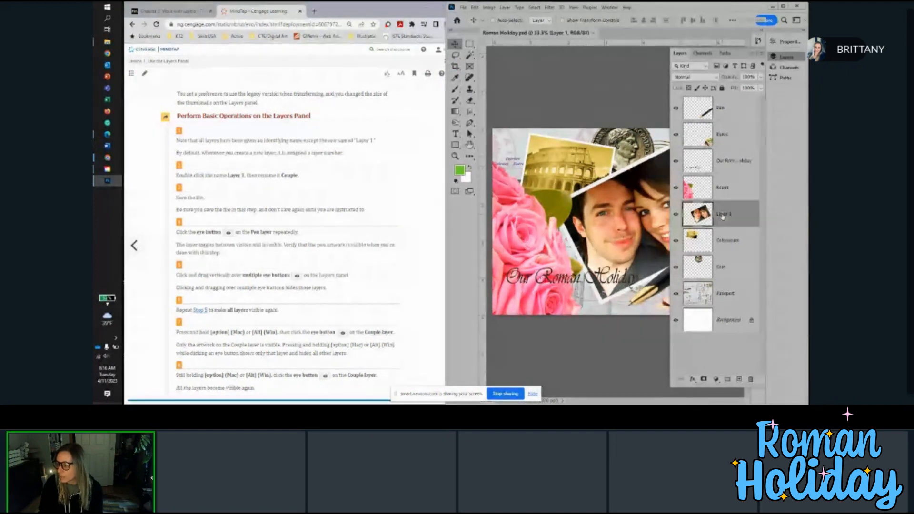
double_click(722, 215)
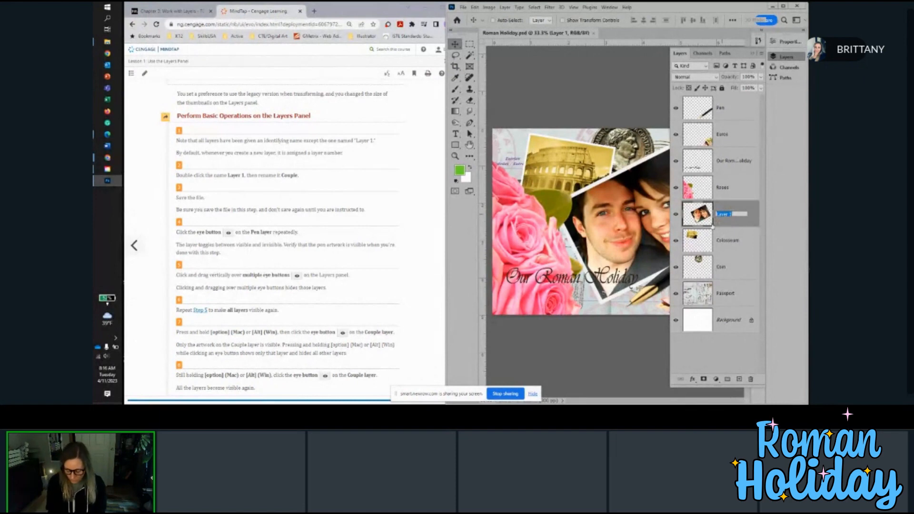
type("Coupl")
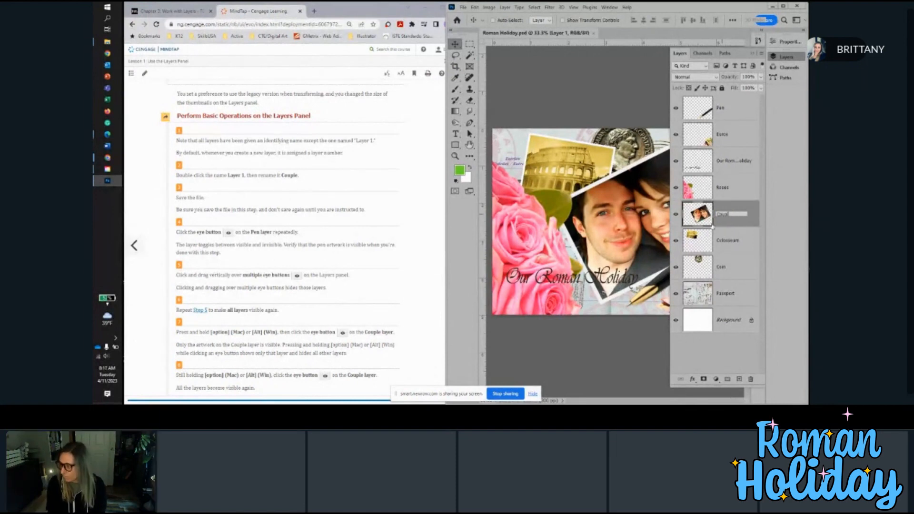
type("e")
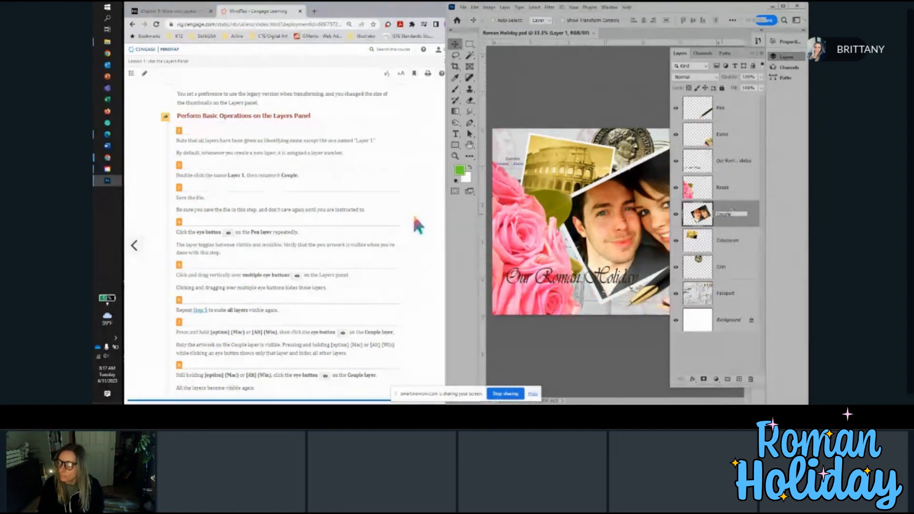
key("Return")
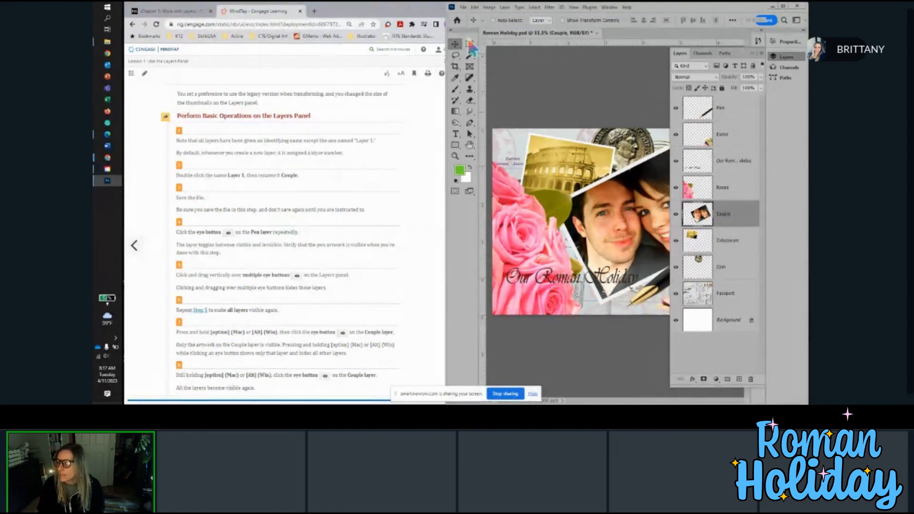
left_click(464, 8)
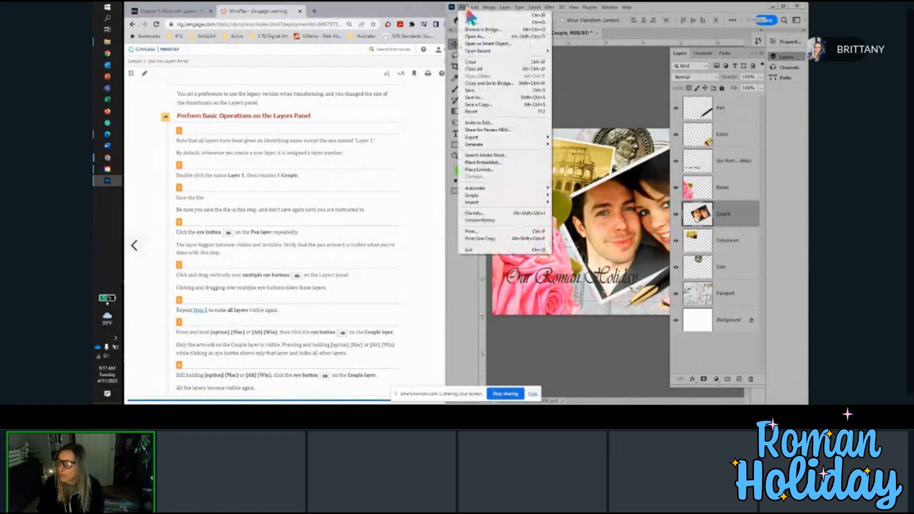
left_click(478, 91)
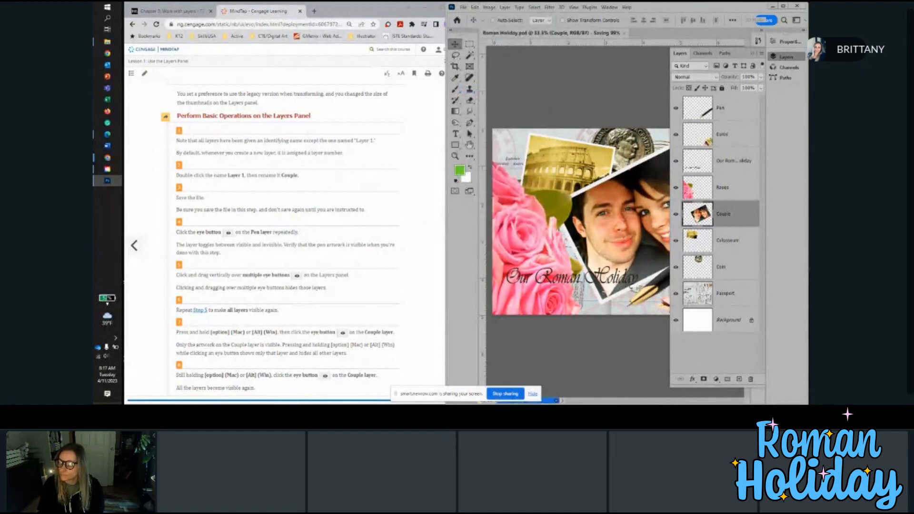
Step: Widen the Photoshop window and toggle the Pen layer's visibility repeatedly, ending with the pen artwork visible
scroll(241, 238, "down", 2)
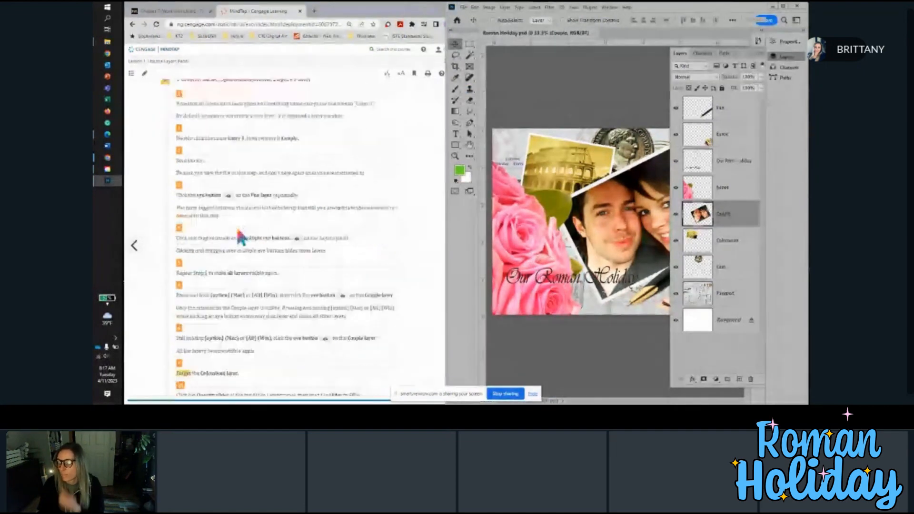
scroll(243, 236, "down", 1)
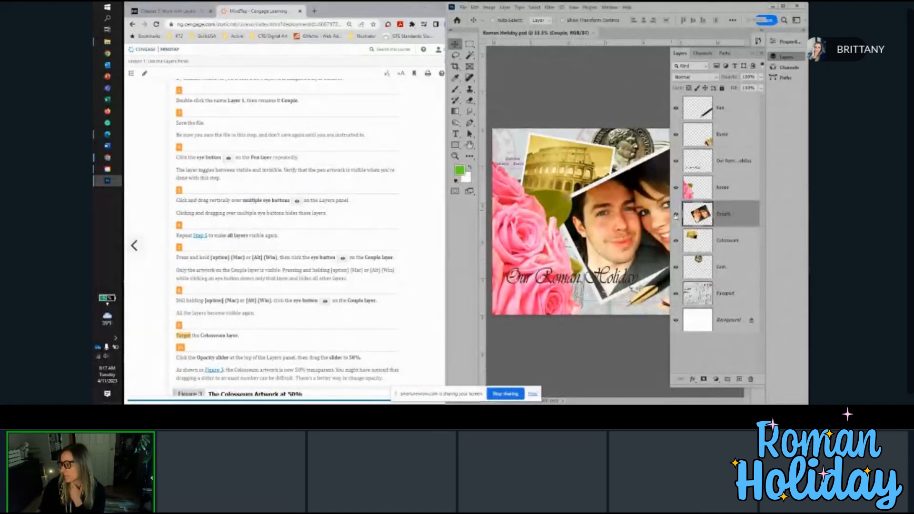
left_click(675, 111)
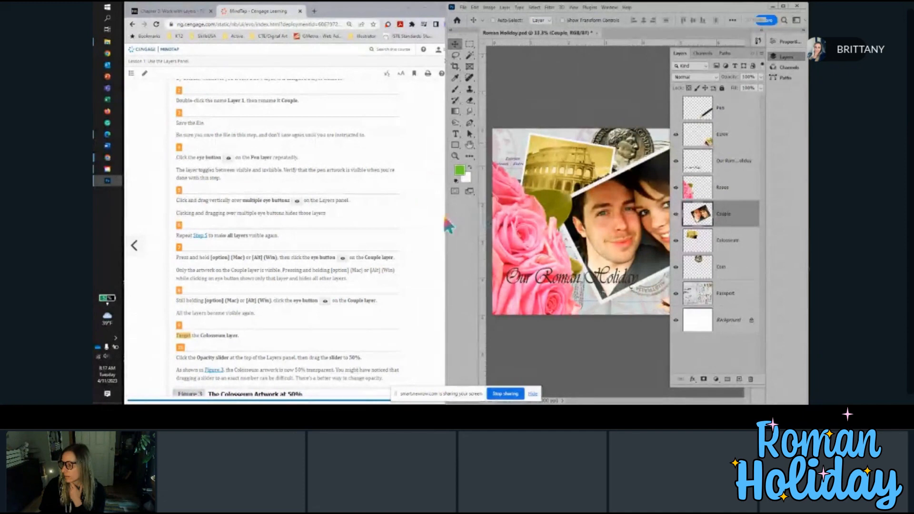
left_click_drag(448, 225, 313, 226)
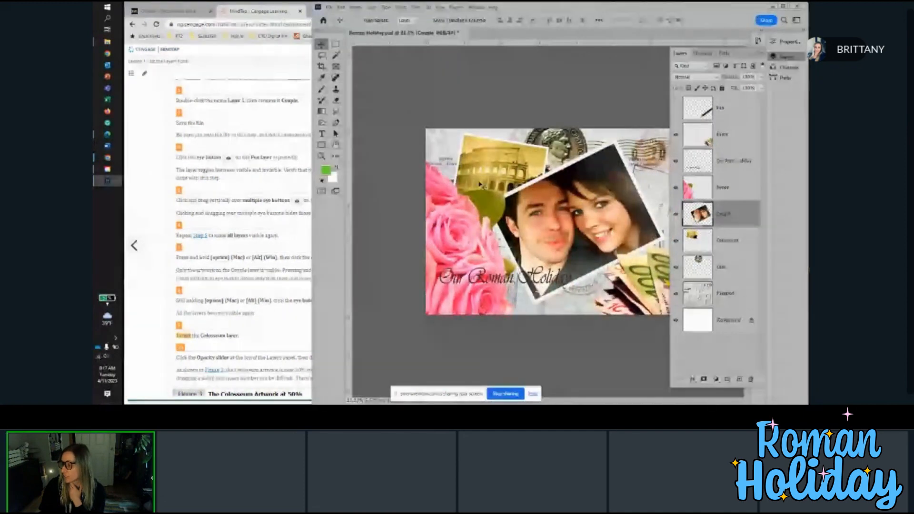
left_click(532, 394)
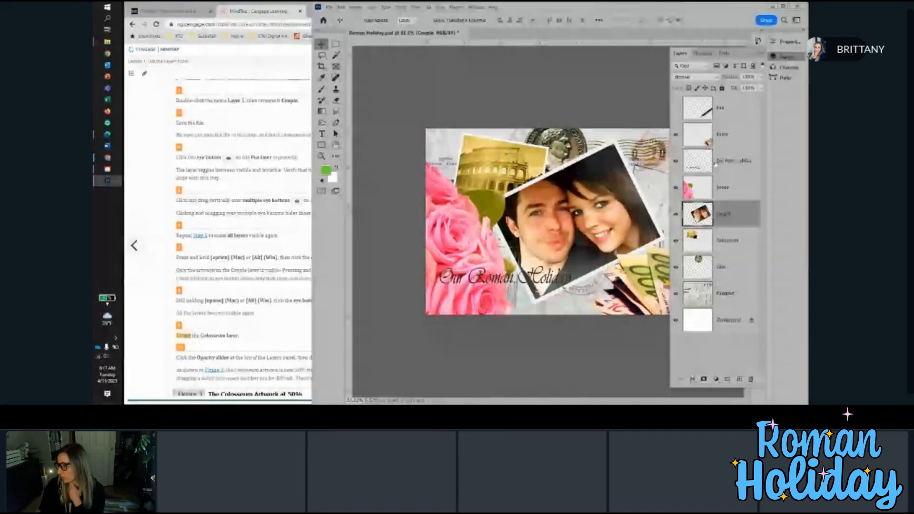
left_click(675, 109)
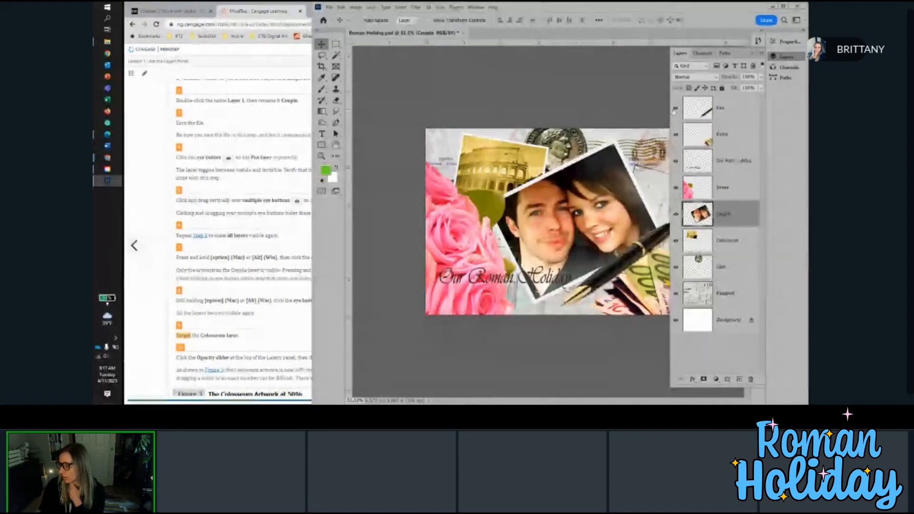
left_click(675, 109)
left_click(674, 109)
left_click(674, 109)
left_click(675, 109)
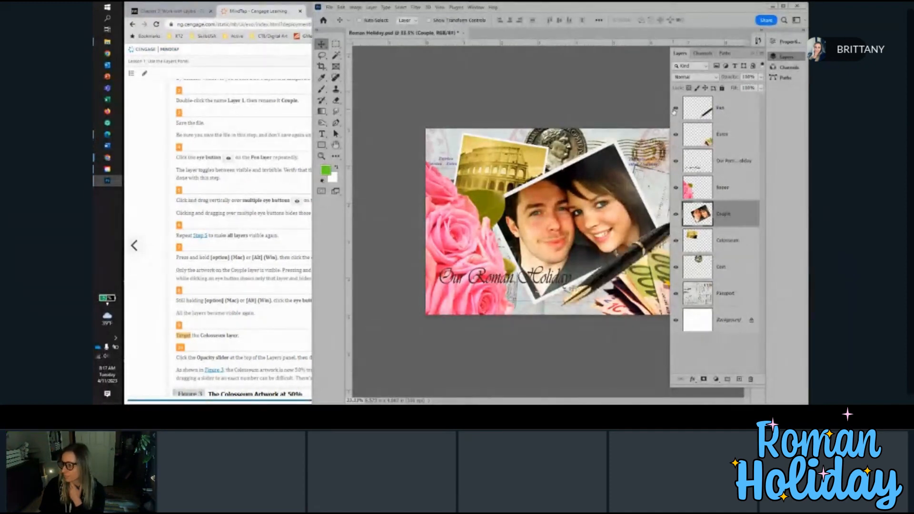
left_click(675, 109)
left_click(674, 109)
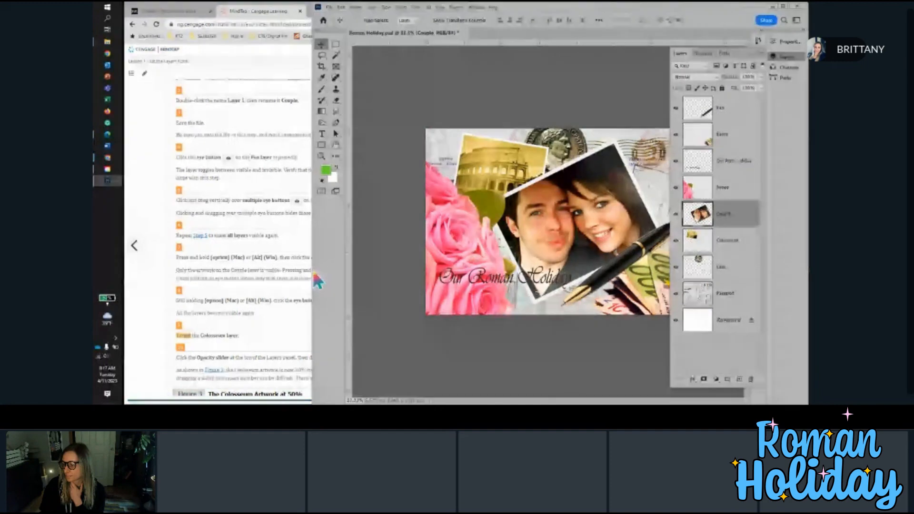
Step: Uncover more of the textbook by narrowing the Photoshop window, hide all layers from Pen down to Background, and show them all again
left_click_drag(315, 276, 398, 269)
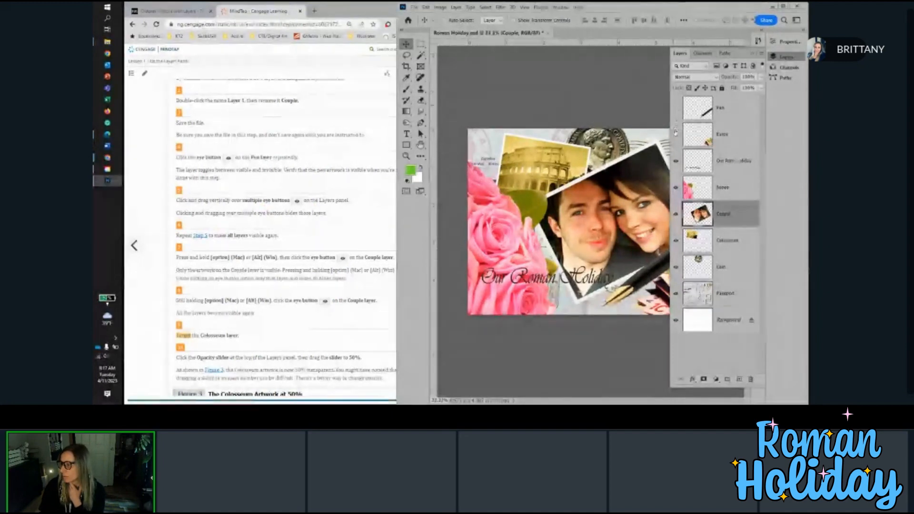
left_click_drag(676, 107, 668, 274)
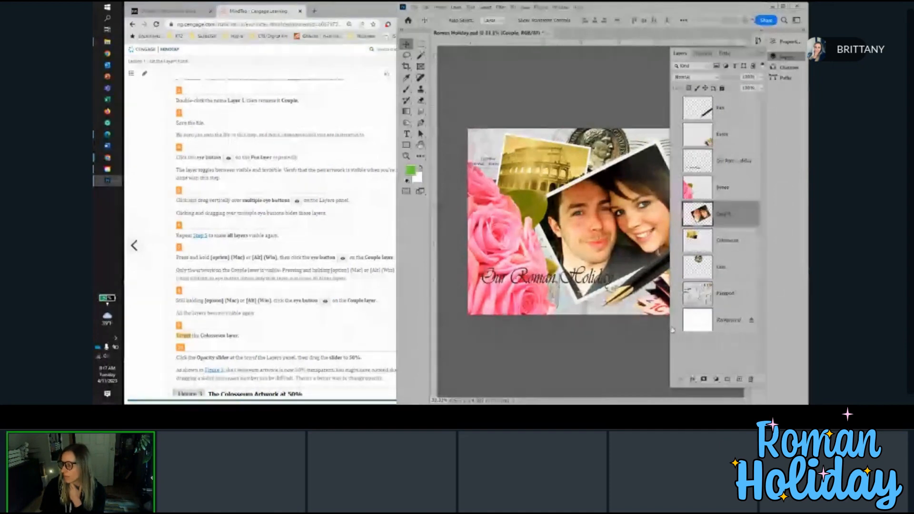
left_click_drag(672, 330, 673, 327)
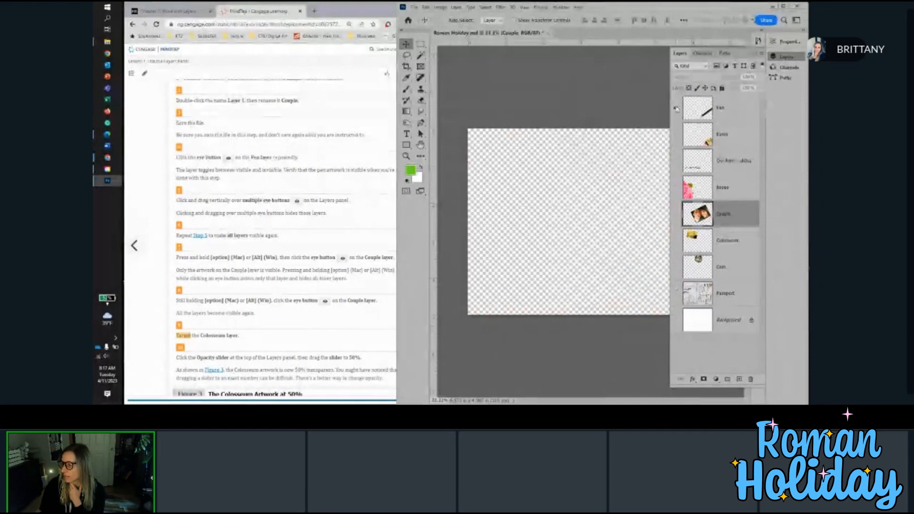
left_click_drag(676, 109, 676, 320)
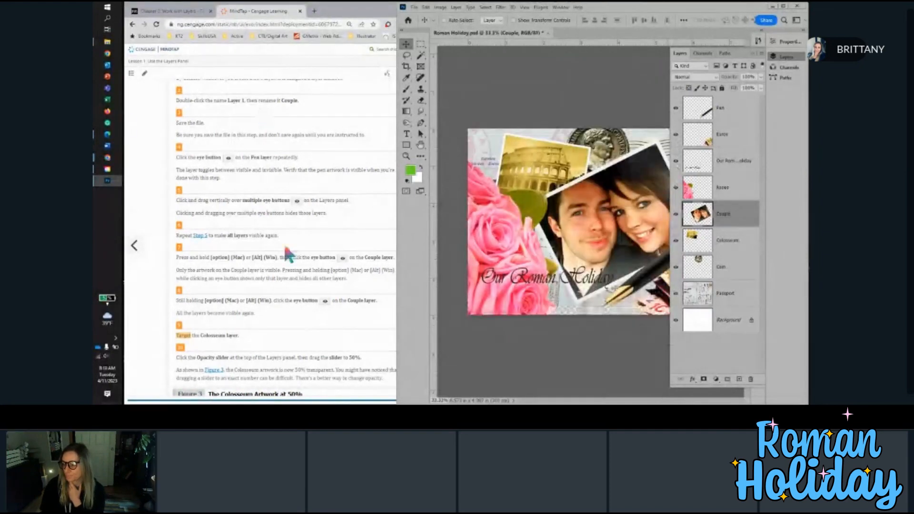
Step: Read the next textbook instructions and show only the Couple layer, hiding all the other layers at once
scroll(288, 254, "down", 2)
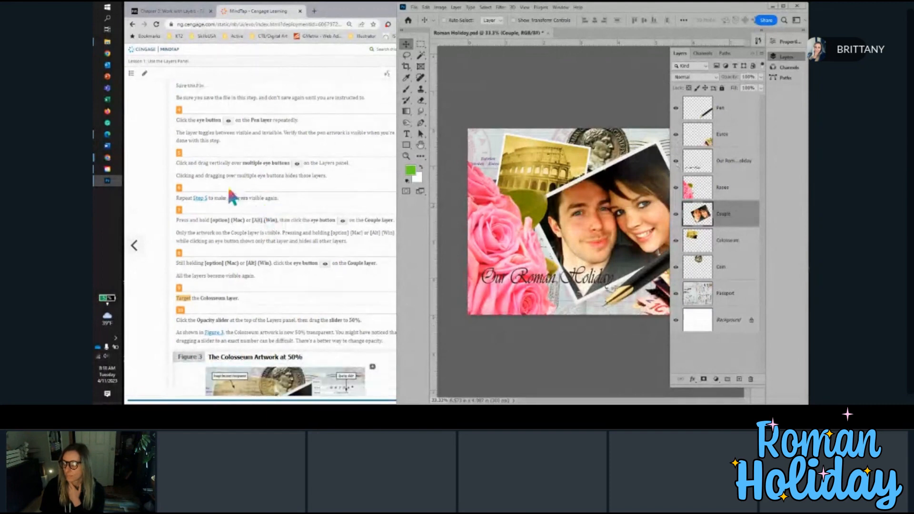
scroll(230, 200, "down", 3)
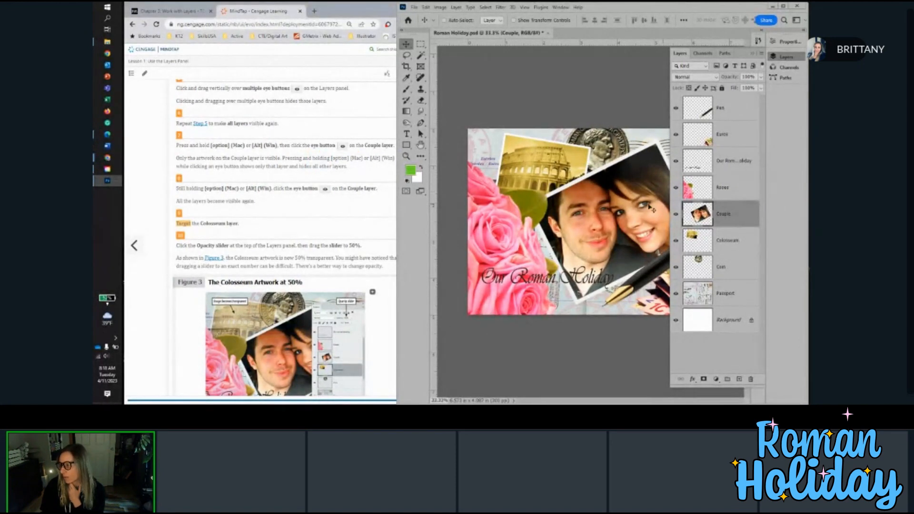
left_click(675, 214, "alt")
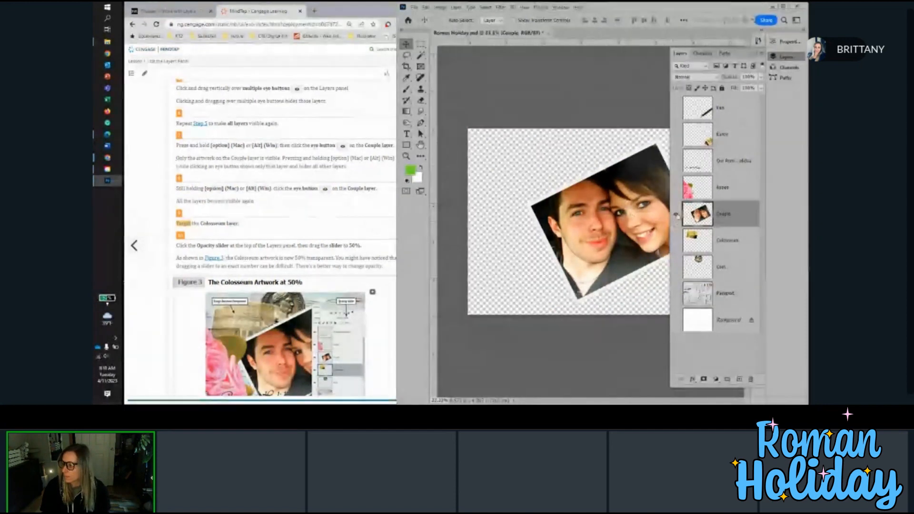
Step: Make all layers visible again from the Couple layer and target the Colosseum layer as the textbook note describes
left_click(675, 214, "alt")
scroll(191, 143, "down", 2)
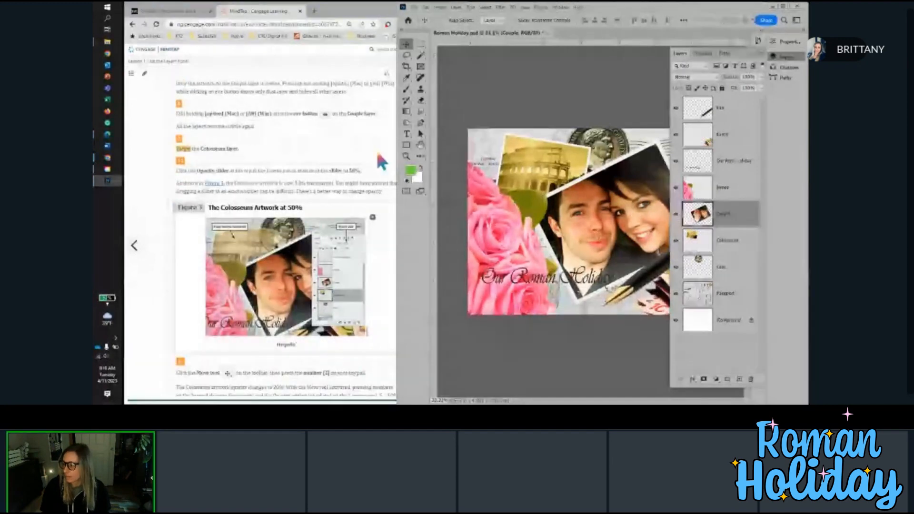
left_click(183, 150)
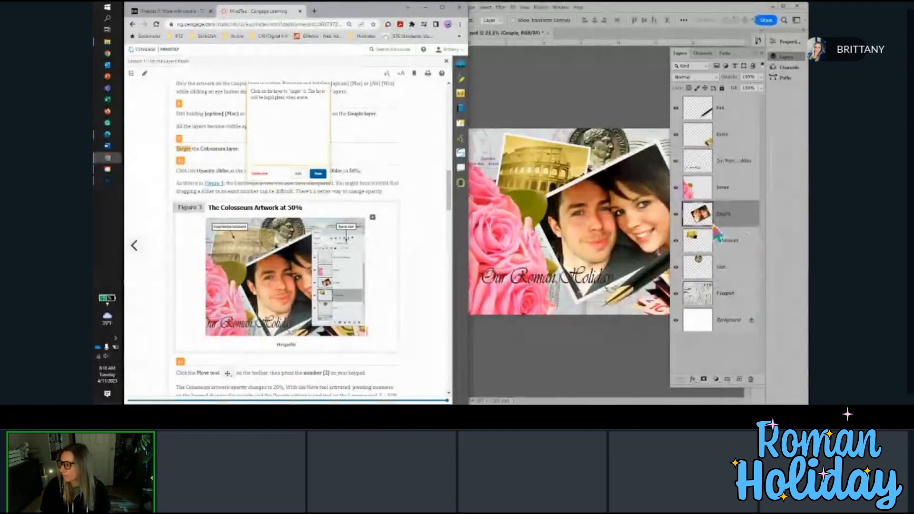
left_click(750, 240)
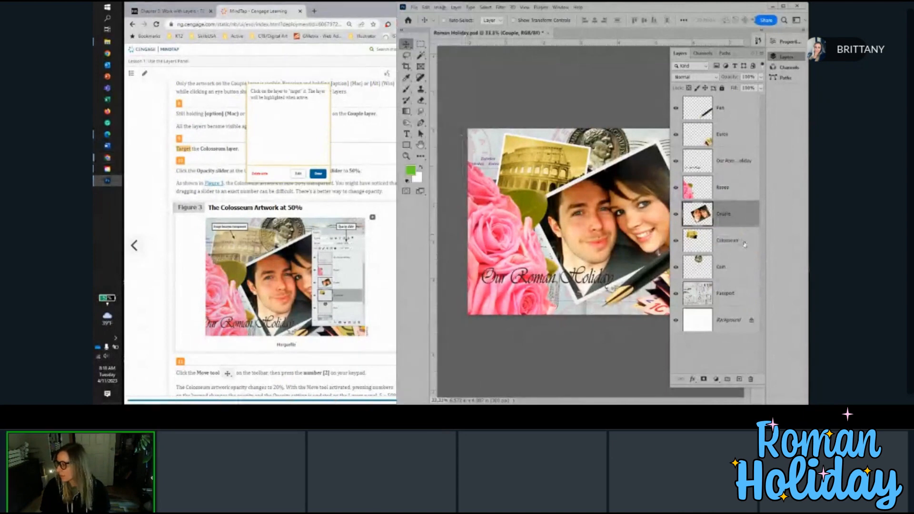
left_click(744, 243)
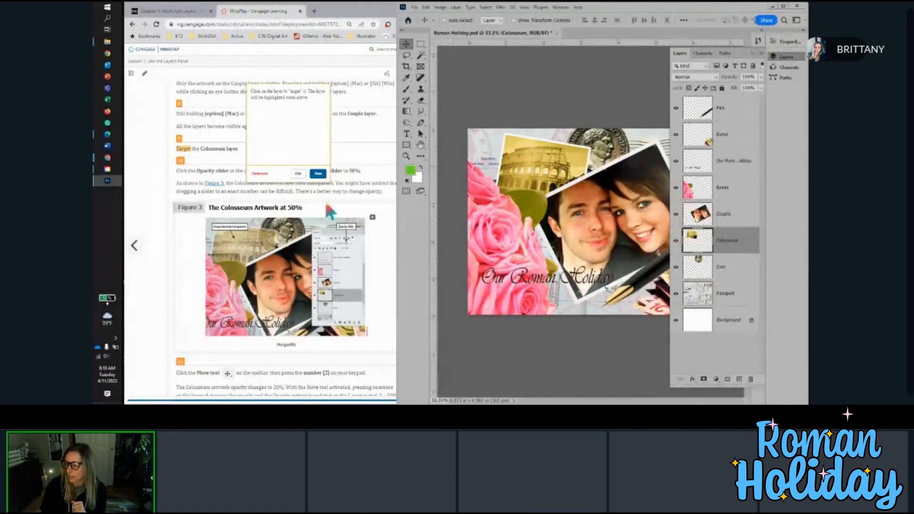
left_click(318, 173)
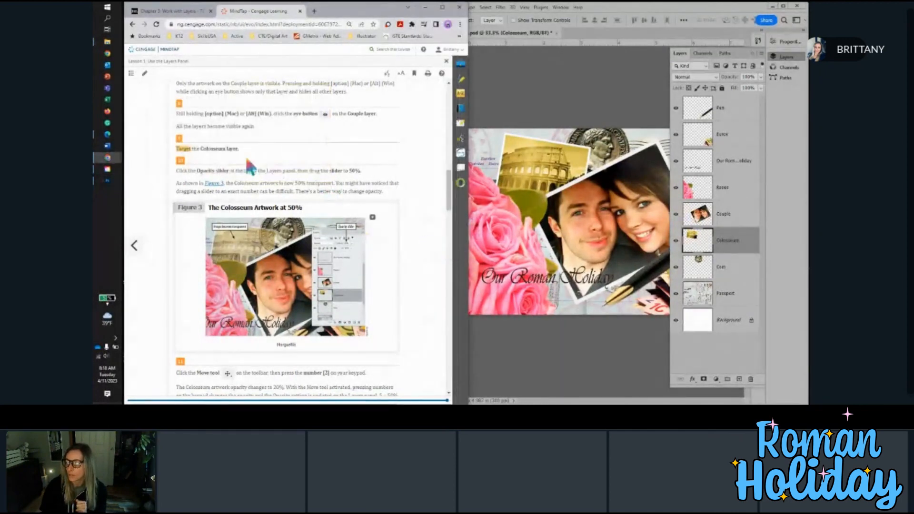
Step: Set the opacity of the targeted Colosseum layer to 50%
scroll(261, 171, "down", 1)
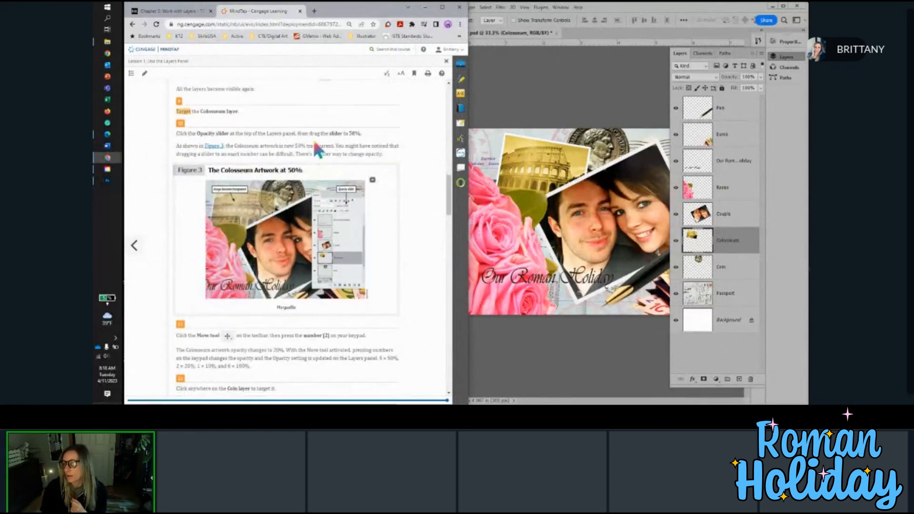
left_click(747, 77)
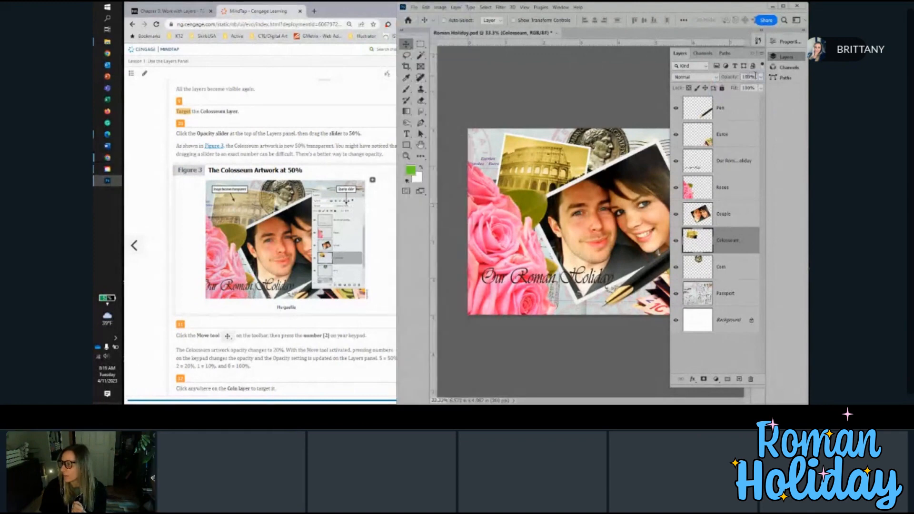
left_click_drag(751, 77, 730, 80)
type("50")
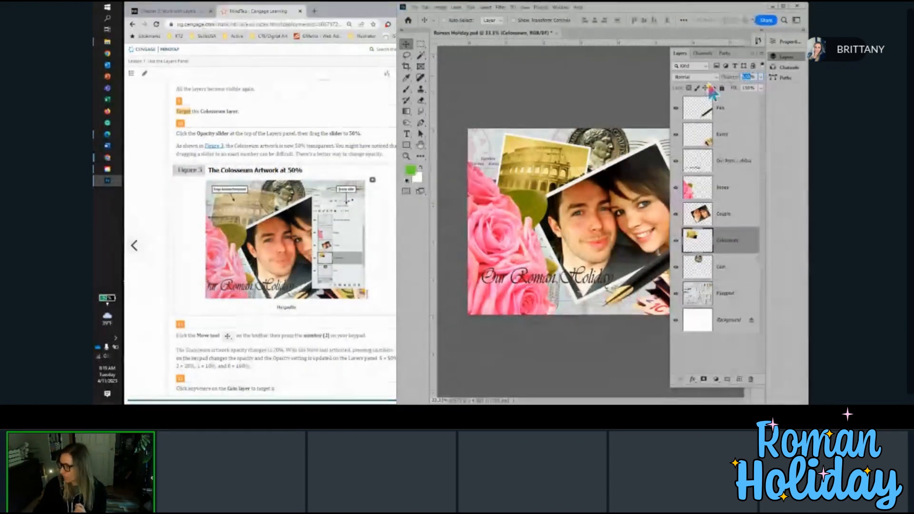
key("Return")
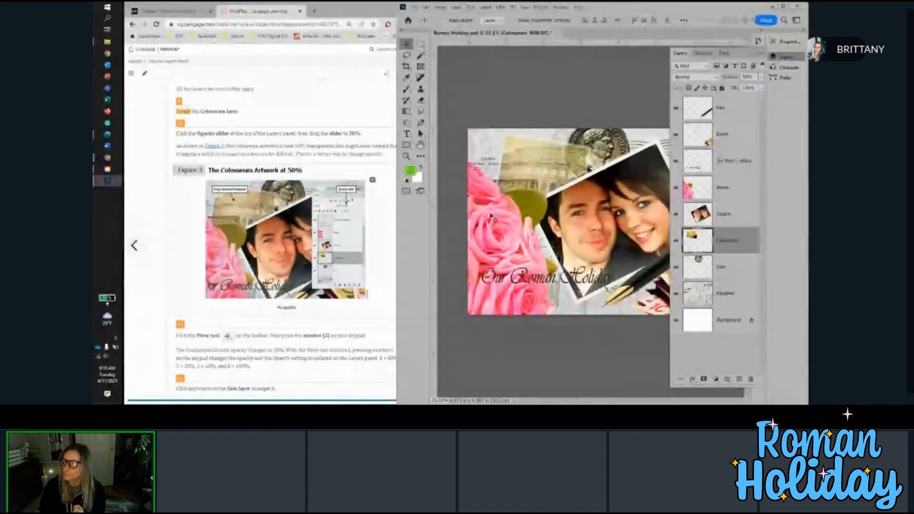
Step: Read the next textbook instruction and set the Colosseum layer's opacity to 20% with the Move tool active
scroll(295, 151, "down", 2)
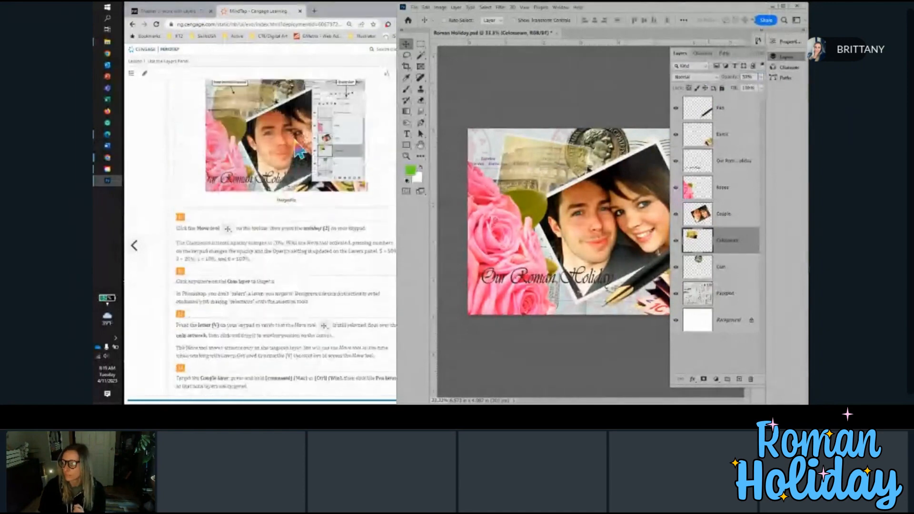
scroll(269, 272, "down", 1)
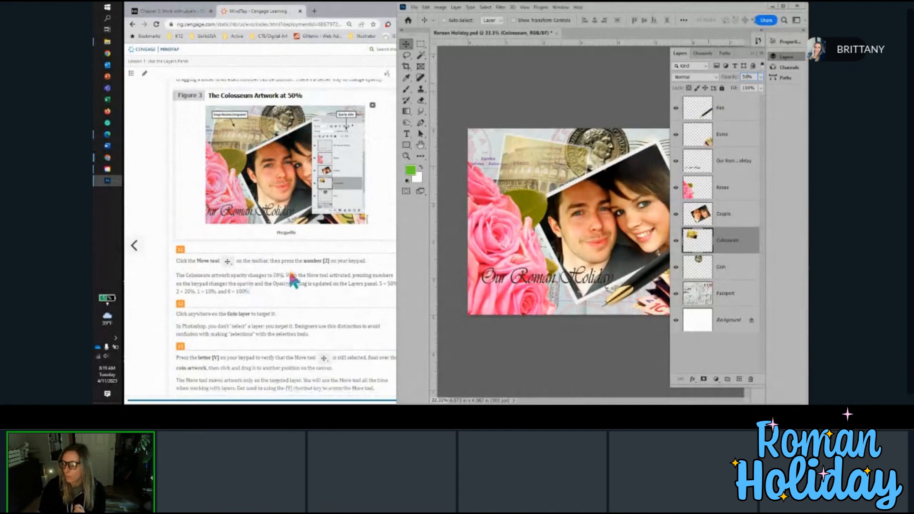
scroll(293, 281, "down", 1)
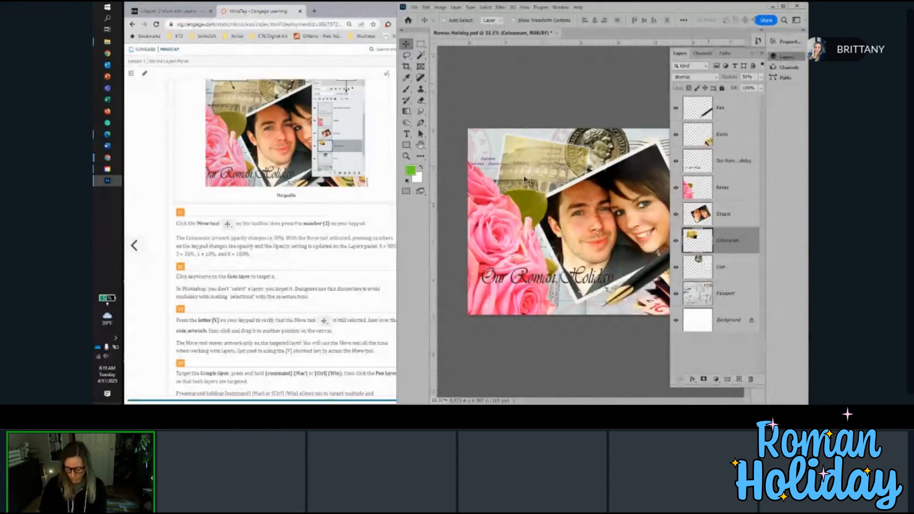
key("2")
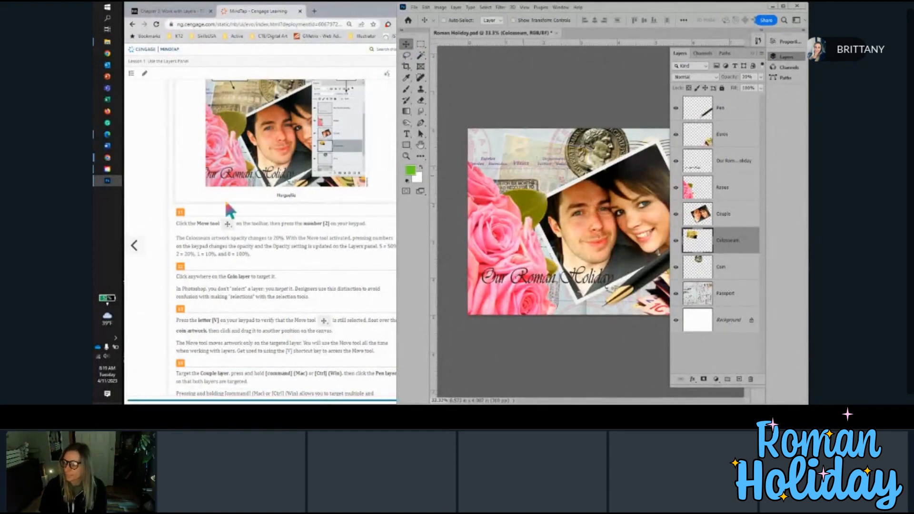
Step: Target the Coin layer, narrow the Photoshop window slightly, and move the coin artwork a short distance on the canvas
scroll(212, 246, "down", 3)
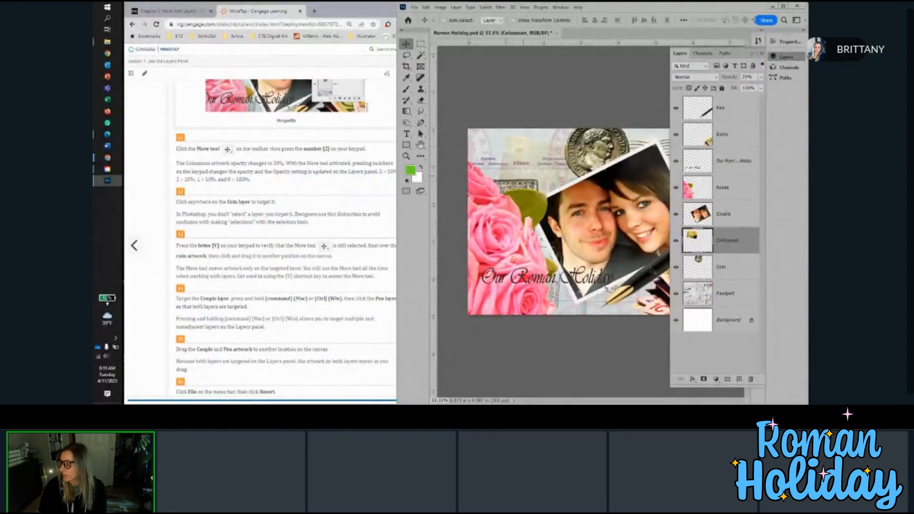
left_click(757, 271)
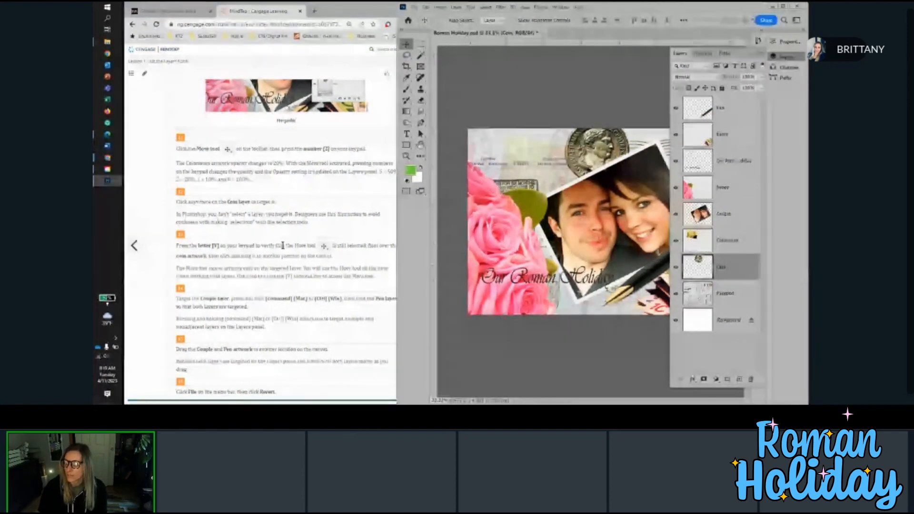
scroll(284, 250, "down", 3)
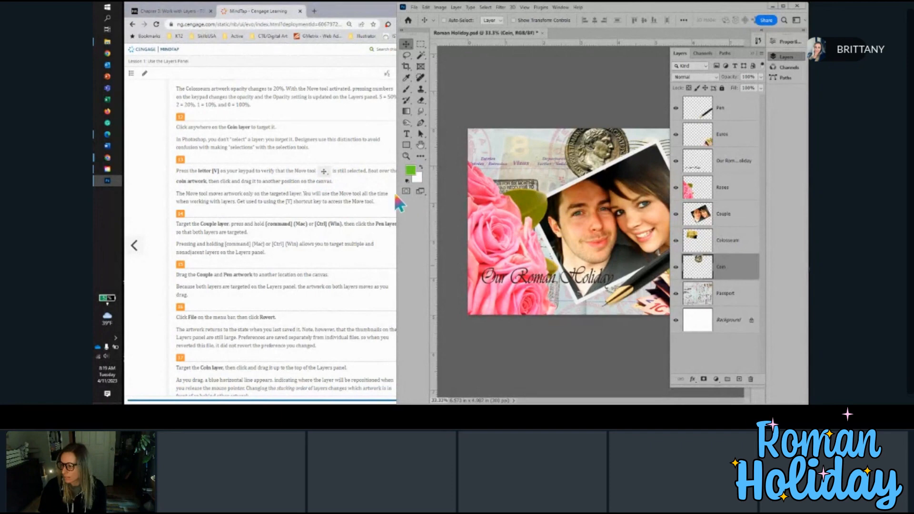
left_click_drag(397, 195, 413, 196)
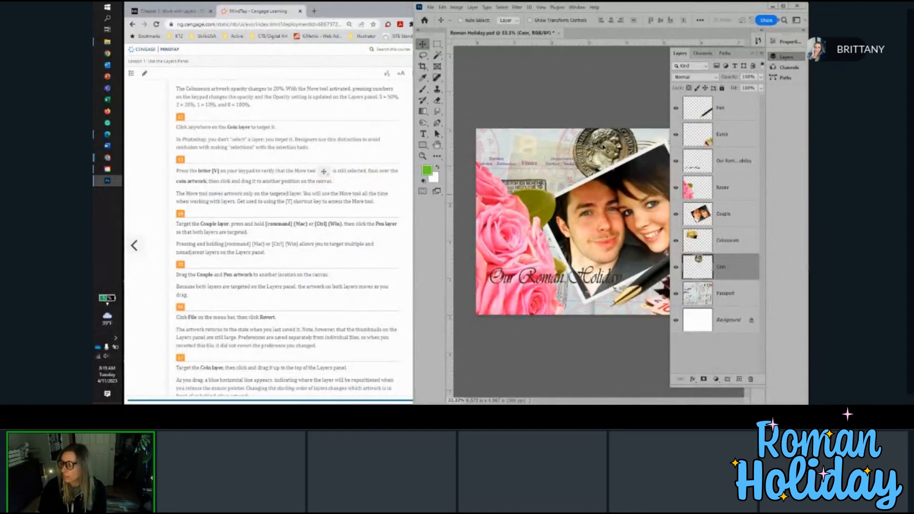
left_click_drag(601, 148, 604, 173)
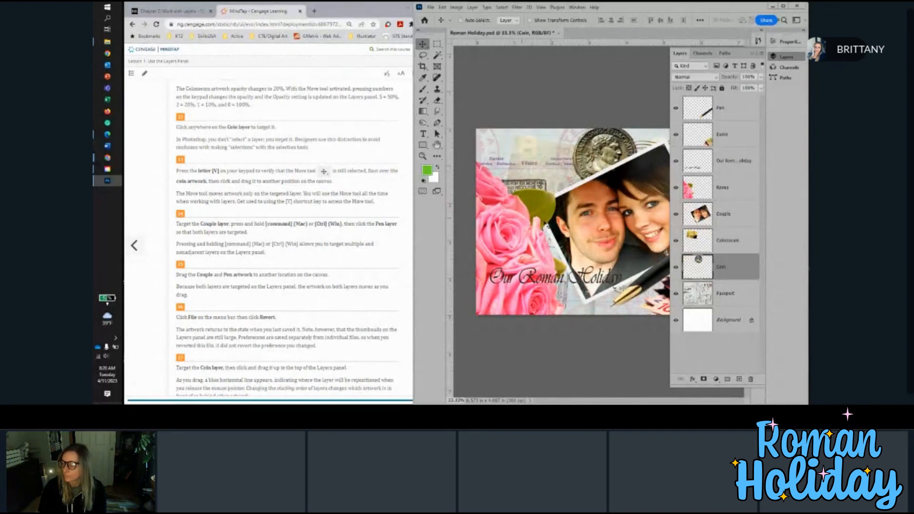
Step: Target the Couple and Pen layers together and move both artworks left so they overlap the roses
scroll(273, 203, "down", 3)
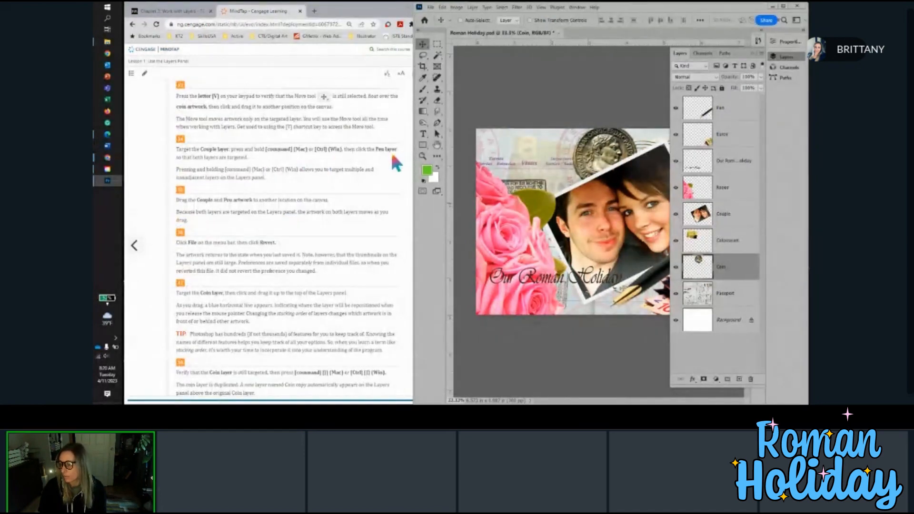
left_click(746, 219)
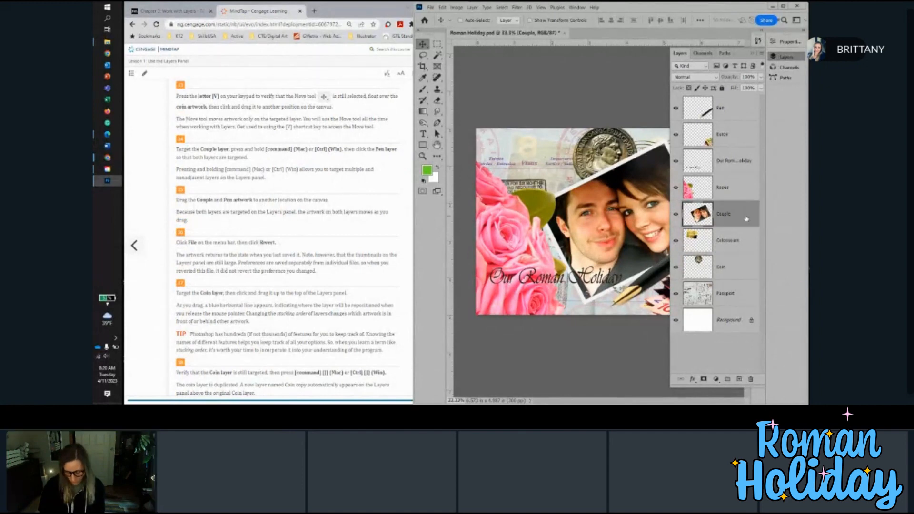
left_click(746, 108, "ctrl")
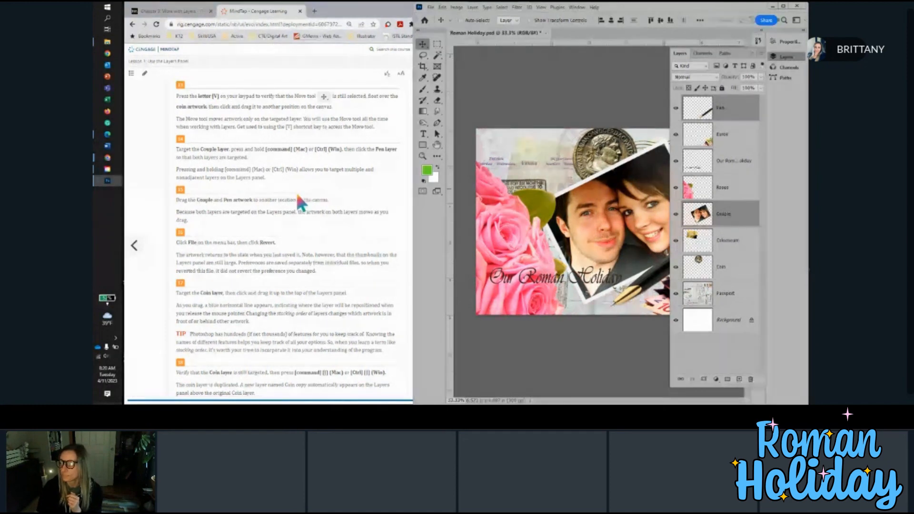
scroll(296, 192, "down", 1)
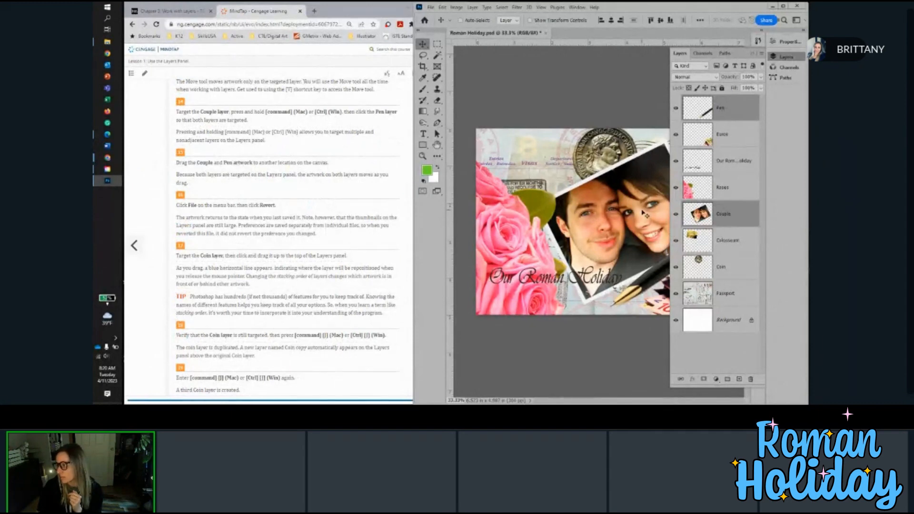
left_click_drag(646, 215, 565, 215)
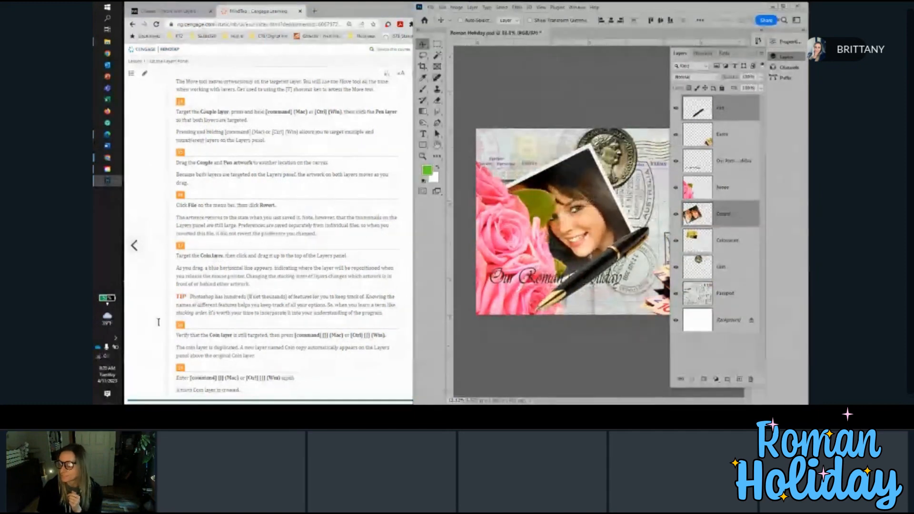
Step: Revert Roman Holiday.psd to its last saved state, as the textbook instructs
scroll(328, 195, "down", 1)
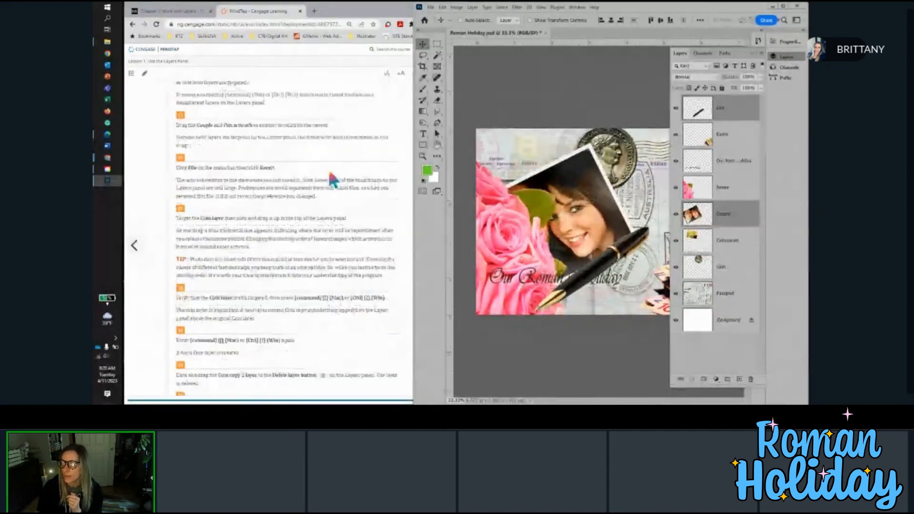
left_click(442, 7)
mouse_move(431, 7)
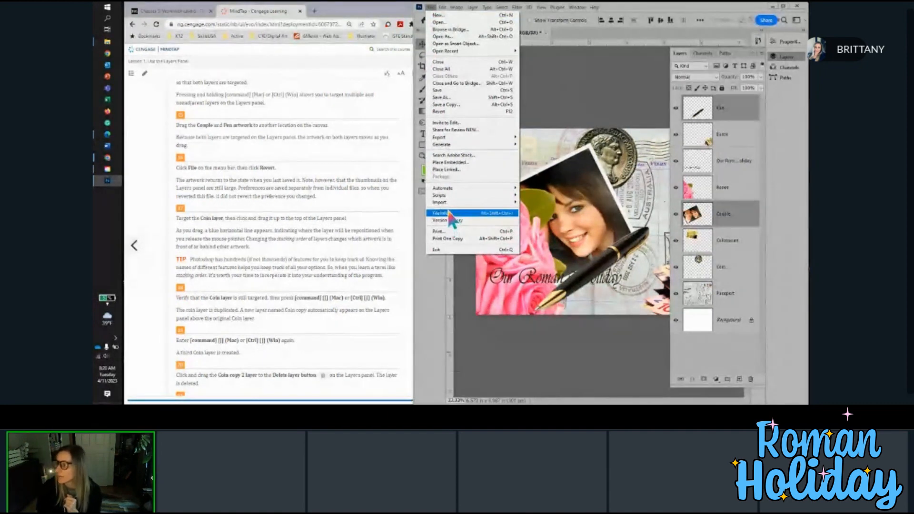
left_click(440, 111)
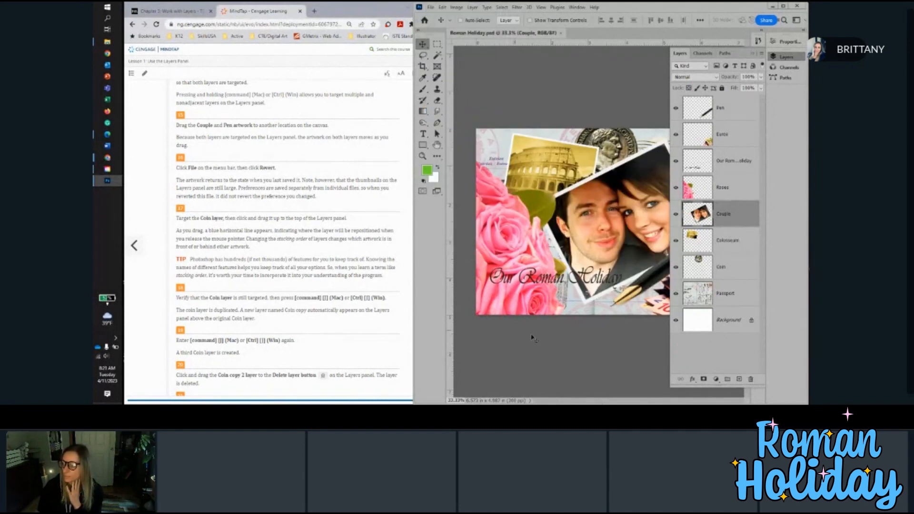
Step: Target the Coin layer and move it above the Pen layer to the top of the layer stack
scroll(270, 224, "down", 2)
scroll(271, 223, "down", 4)
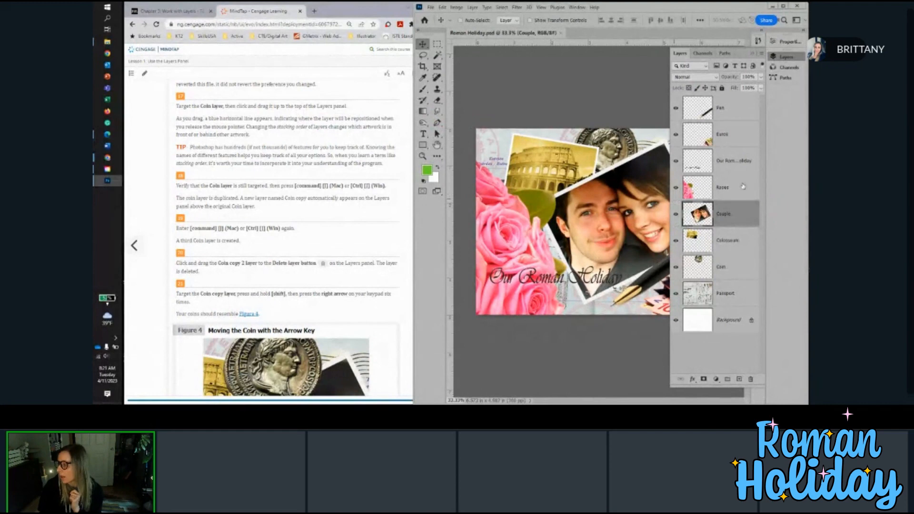
left_click(736, 272)
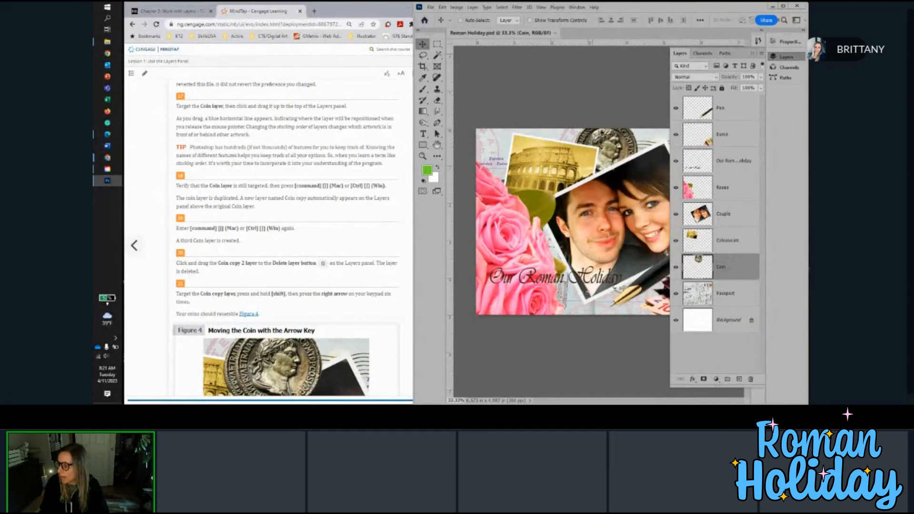
left_click_drag(733, 273, 730, 101)
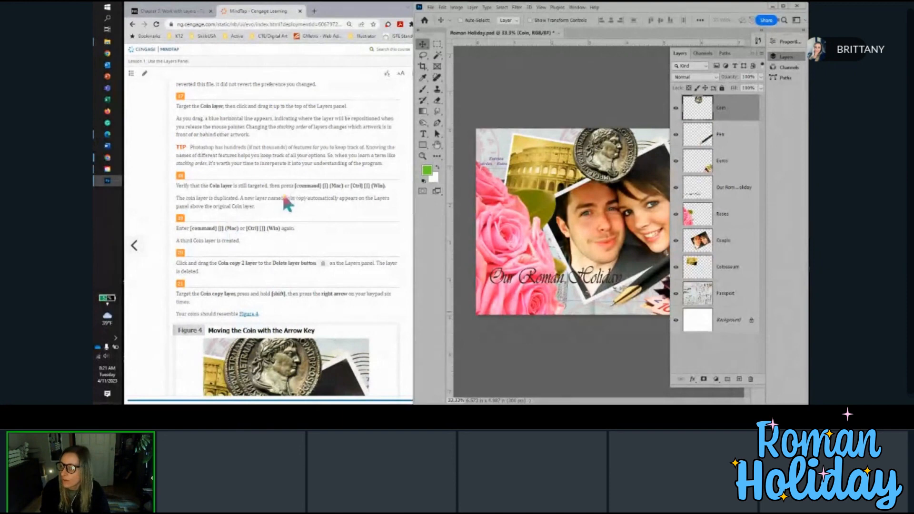
Step: Duplicate the Coin layer twice and delete the Coin copy 2 layer
scroll(287, 203, "down", 1)
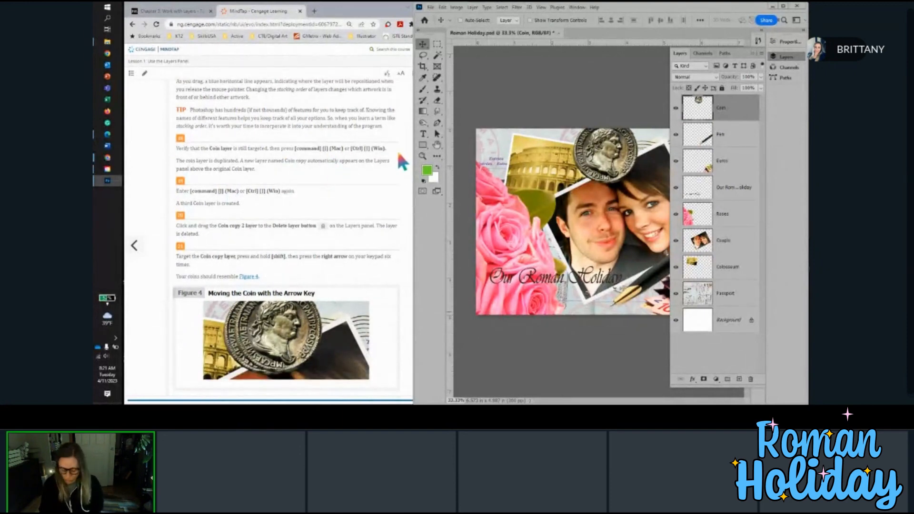
key("ctrl")
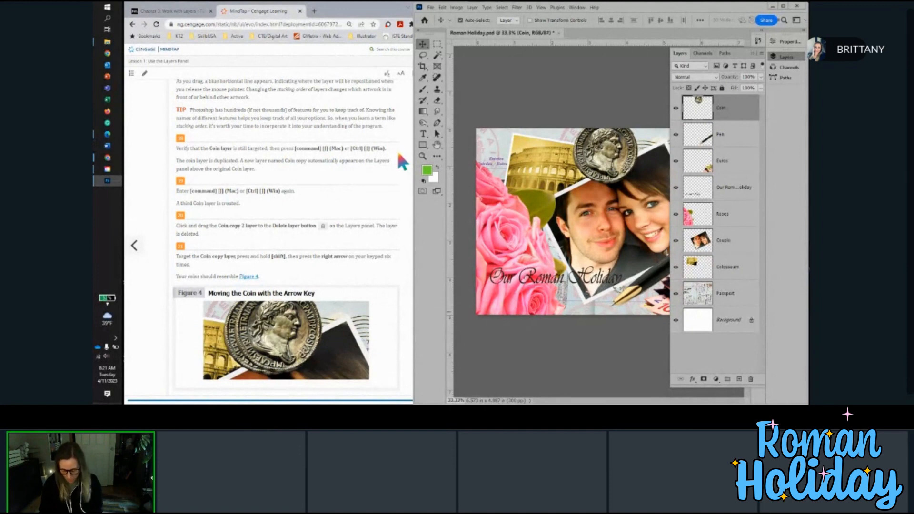
key("ctrl+j")
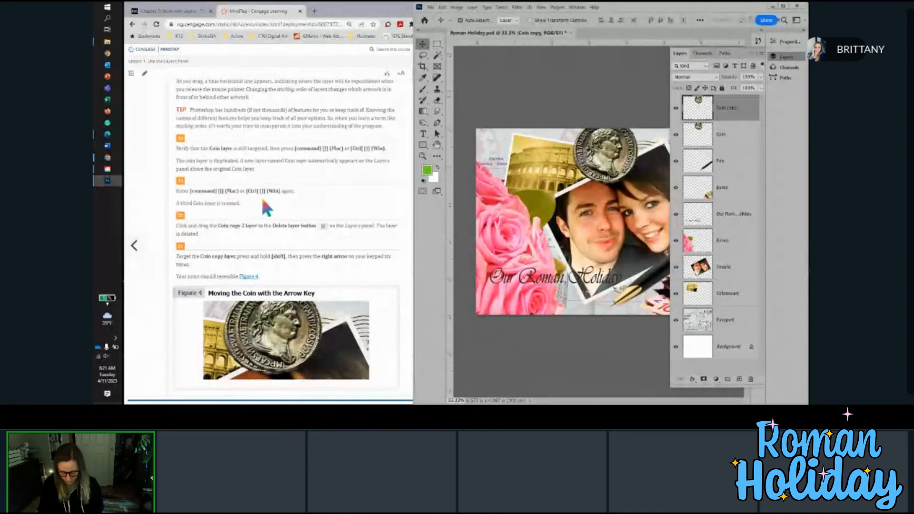
key("ctrl+j")
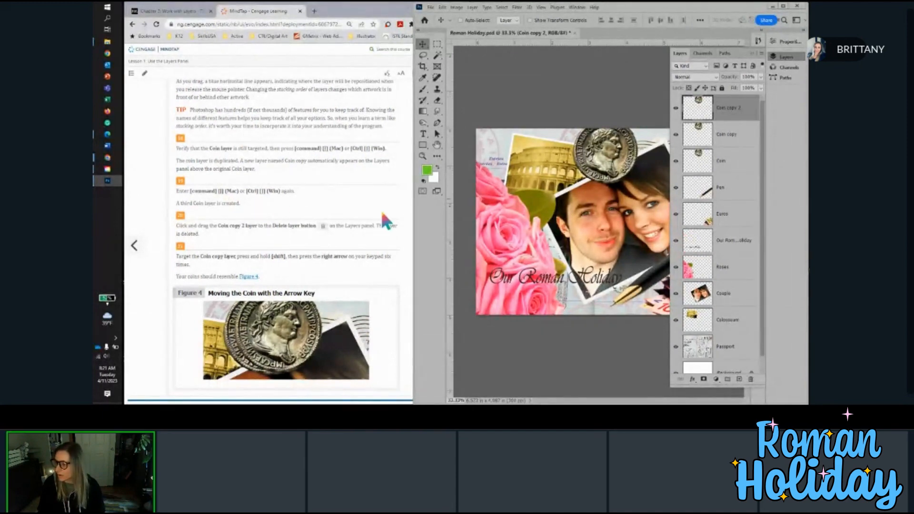
scroll(381, 213, "down", 1)
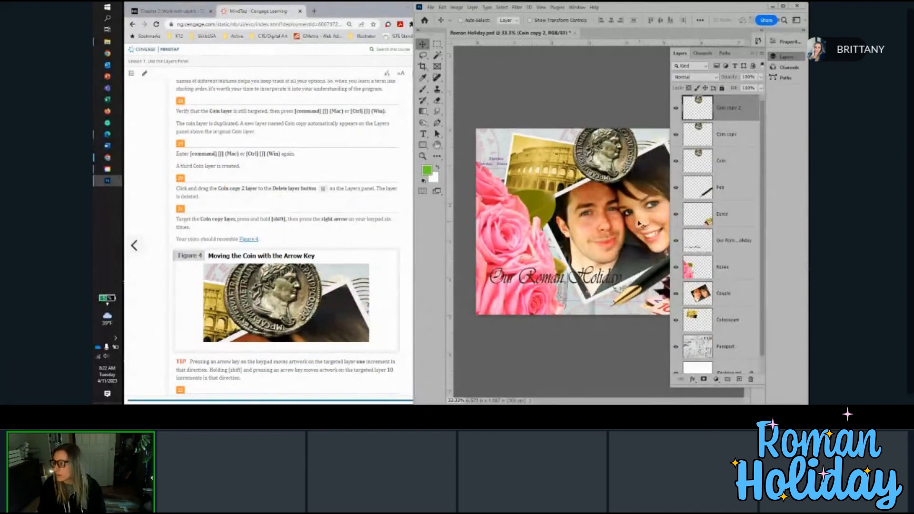
left_click_drag(743, 111, 751, 380)
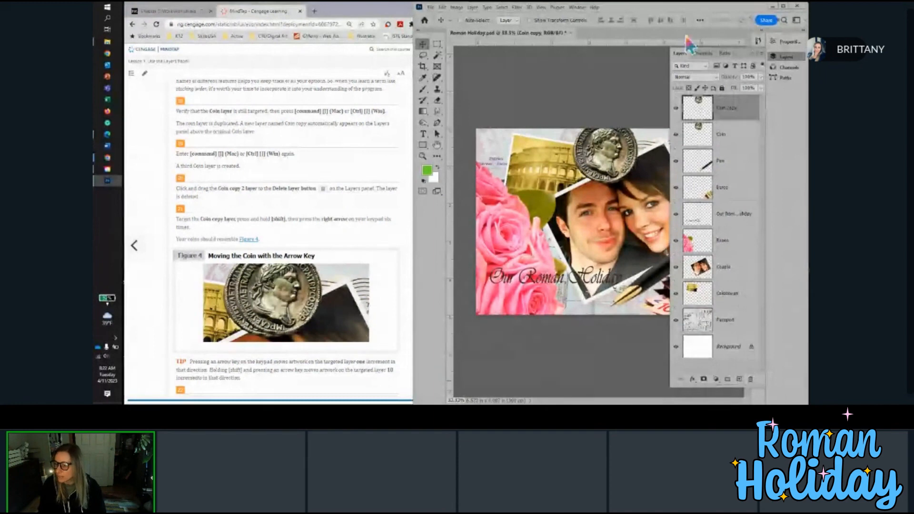
Step: Move the Coin copy artwork right on the canvas in six 10-increment nudges, following the textbook's Figure 4
scroll(318, 159, "down", 1)
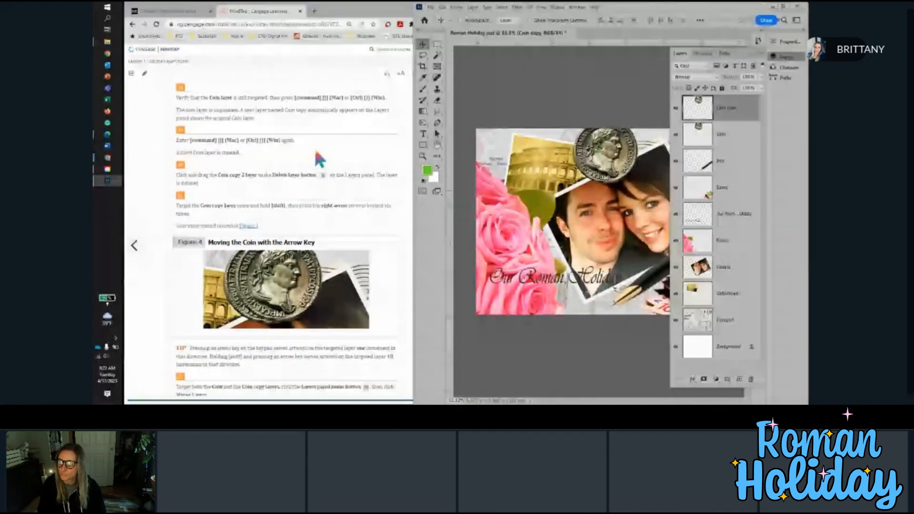
scroll(319, 159, "down", 4)
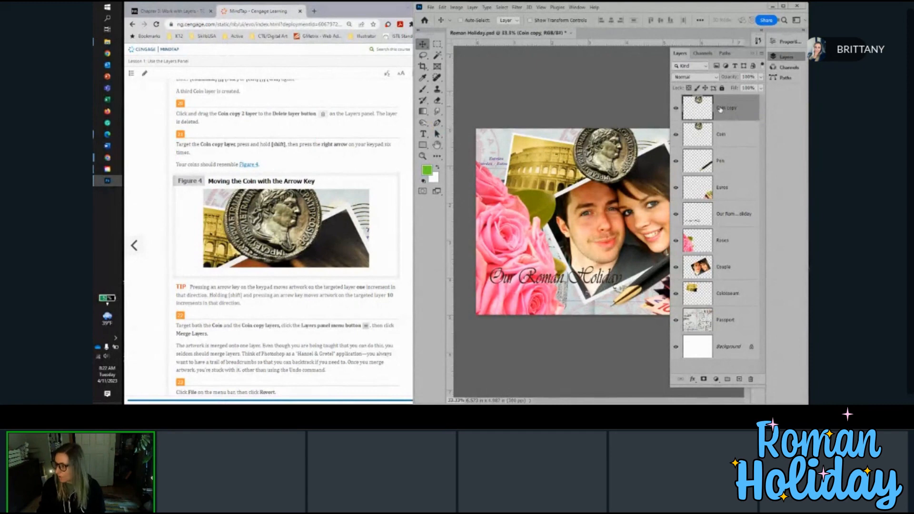
key("shift+Right")
key("shift+Right")
key("shift+Right")
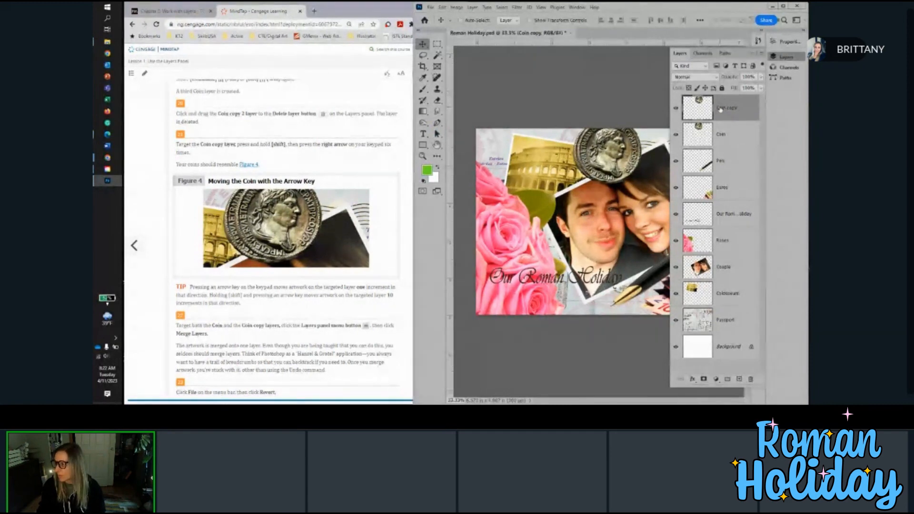
key("shift+Right")
key("shift+Right")
key("shift+Right")
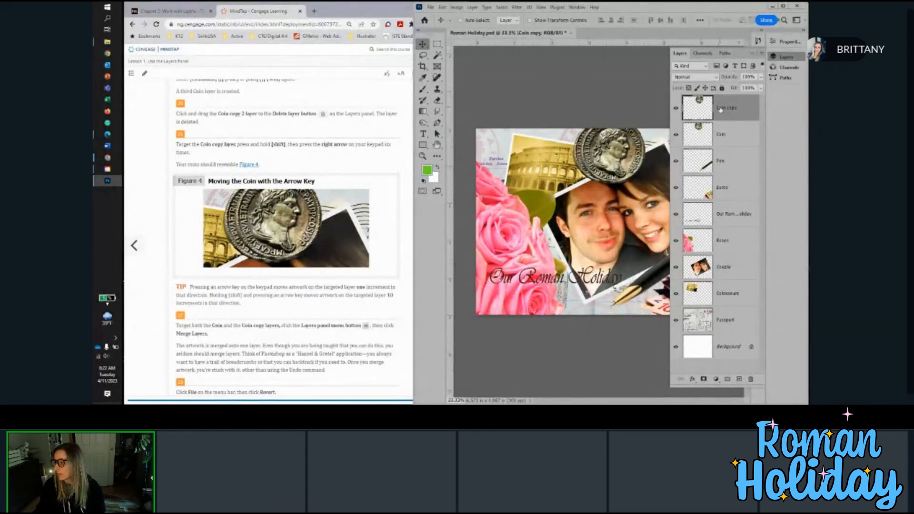
scroll(601, 156, "up", 1)
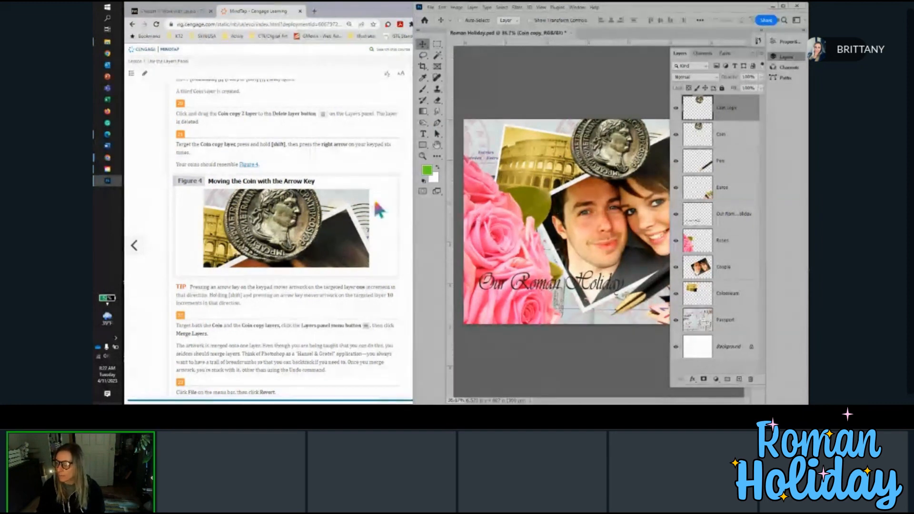
Step: Target both the Coin and Coin copy layers and merge them into one layer
scroll(373, 204, "down", 2)
scroll(362, 199, "down", 2)
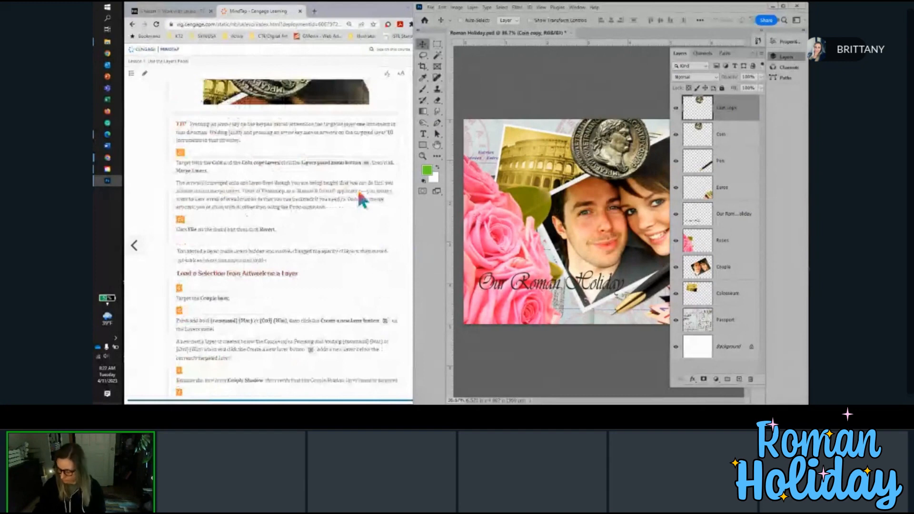
scroll(363, 200, "down", 1)
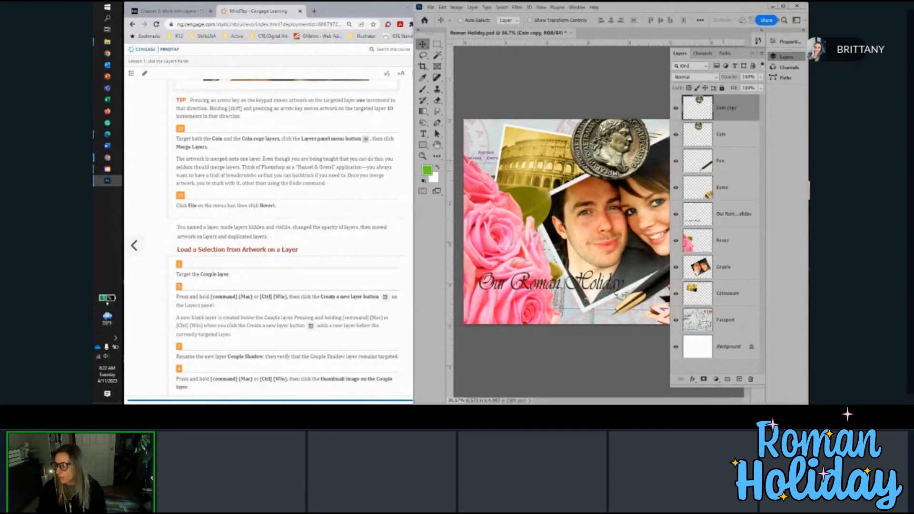
left_click(733, 136, "shift")
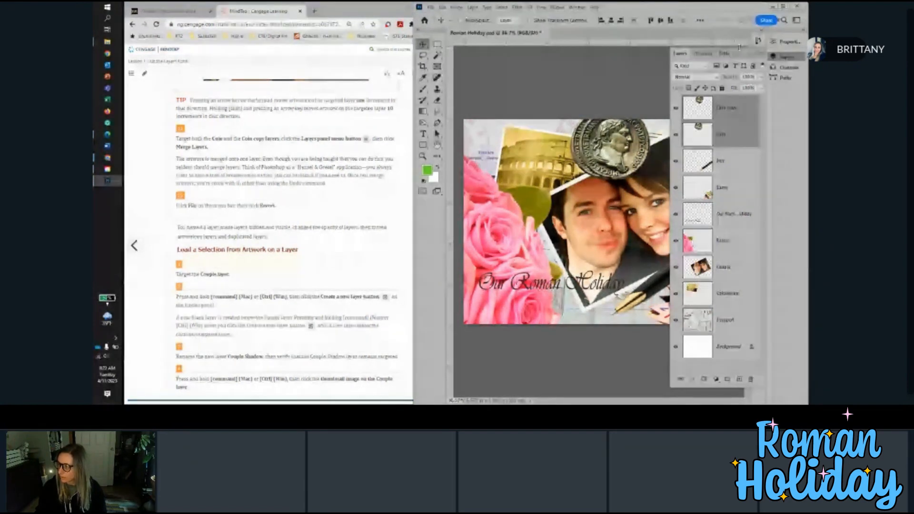
left_click(762, 56)
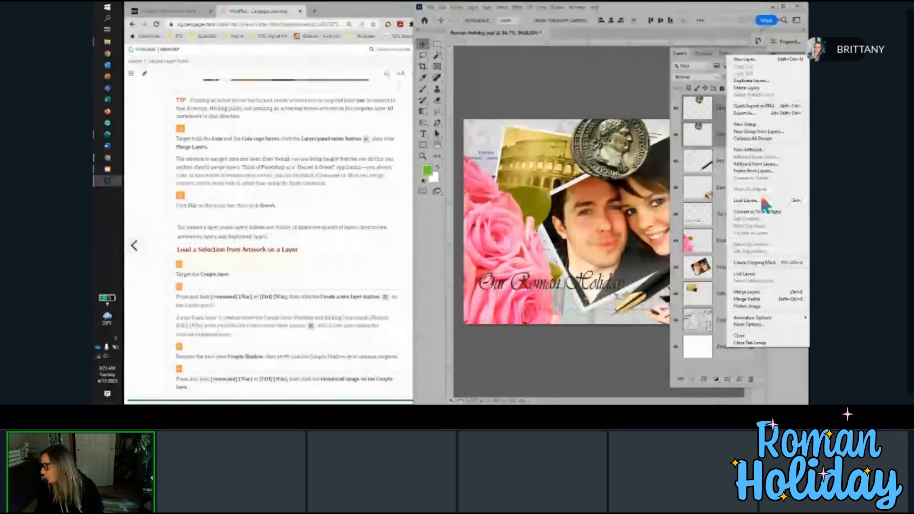
left_click(765, 293)
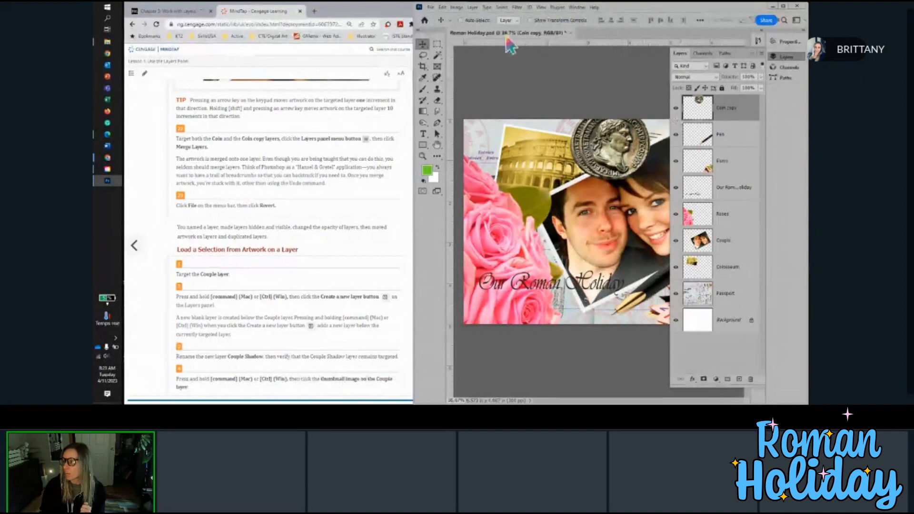
Step: Revert Roman Holiday.psd to its last saved state, discarding the coin duplication and merge
left_click(430, 7)
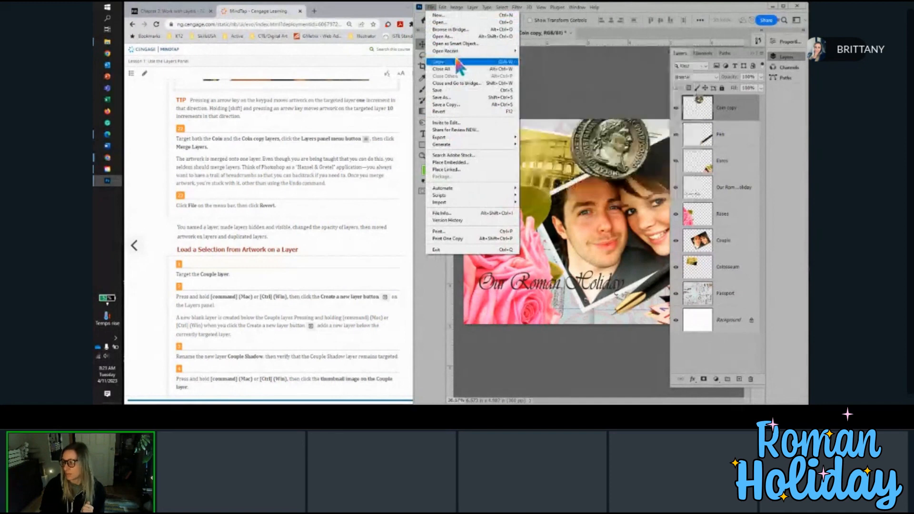
left_click(458, 117)
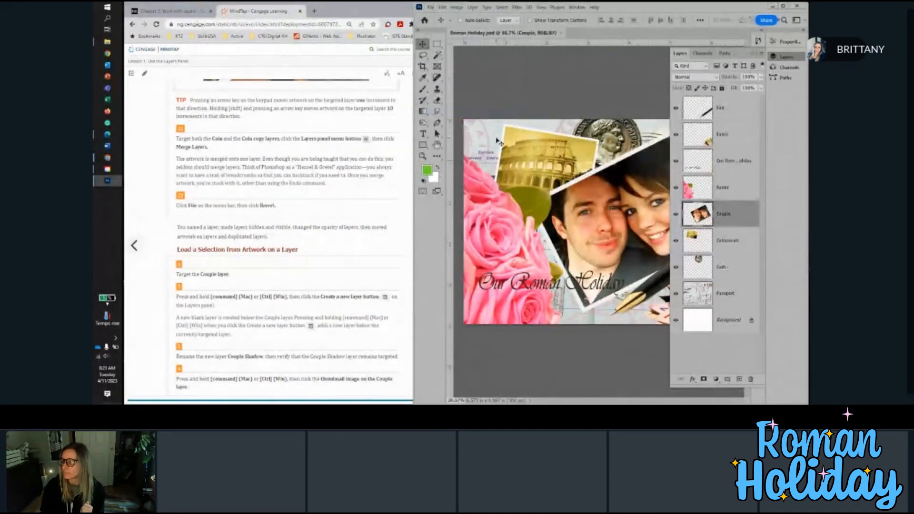
Step: Add a new blank layer directly below the Couple layer and load the Couple layer's artwork as a selection
scroll(318, 234, "down", 3)
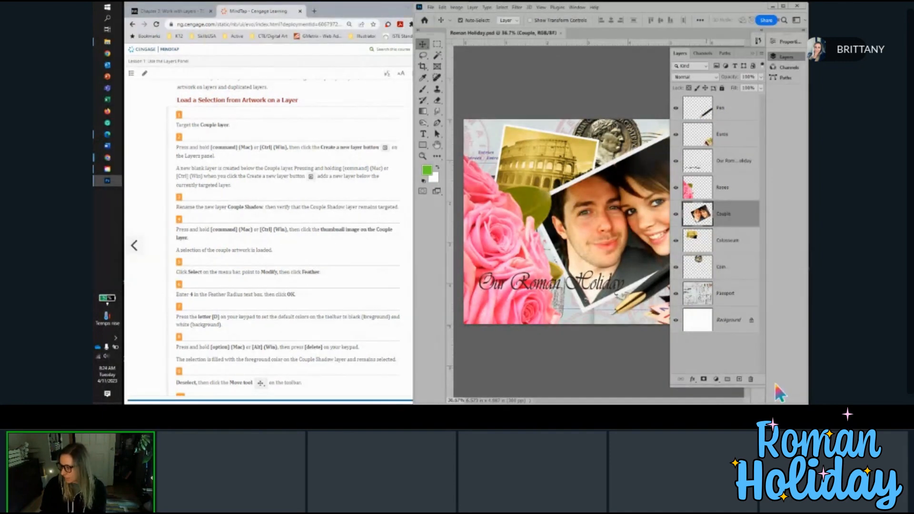
left_click(738, 379, "ctrl")
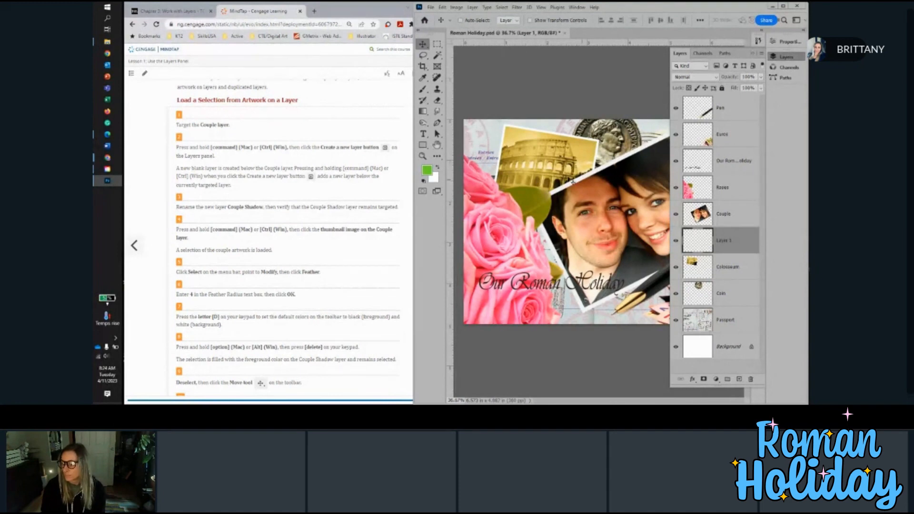
scroll(345, 195, "down", 2)
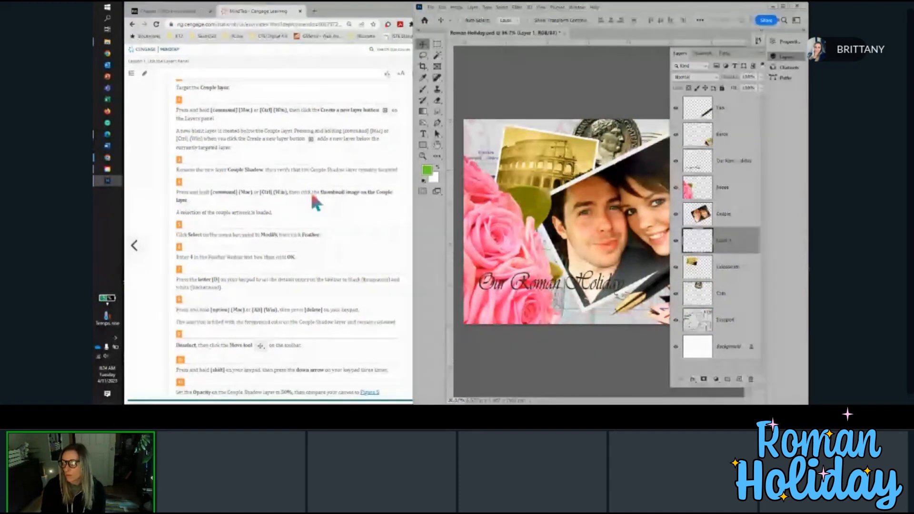
scroll(311, 190, "down", 2)
scroll(289, 193, "down", 1)
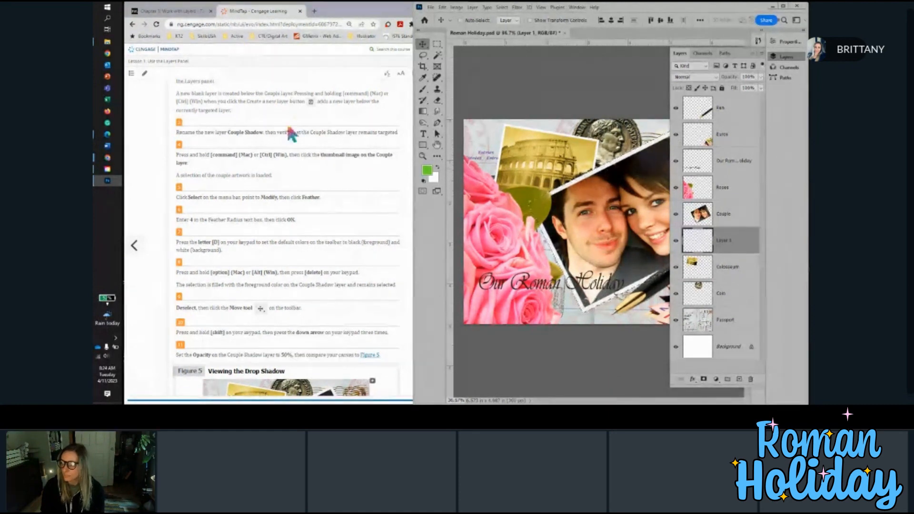
scroll(272, 153, "down", 1)
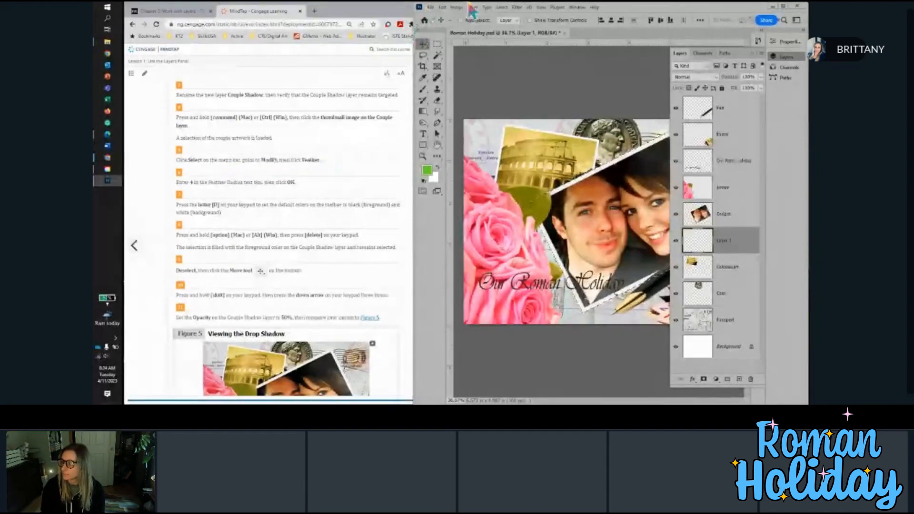
Step: Feather the couple-shaped selection with a radius of 4 pixels
left_click(501, 8)
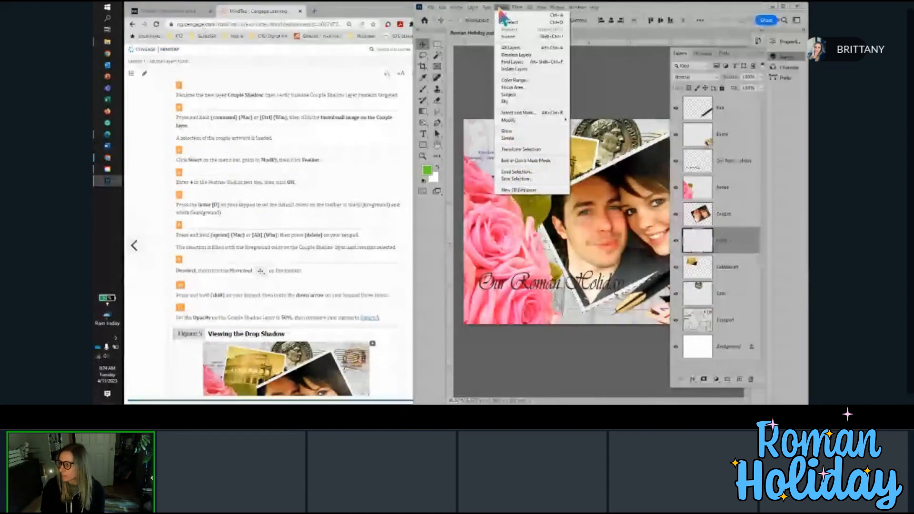
mouse_move(524, 120)
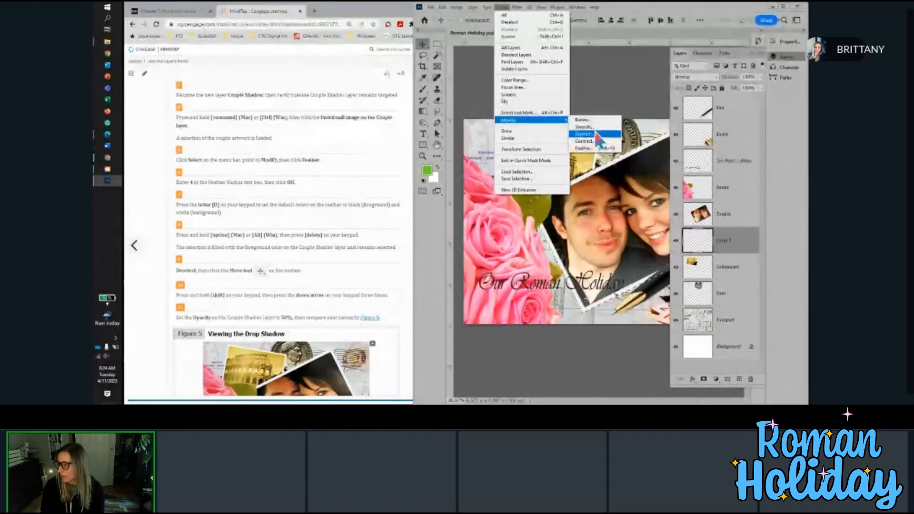
left_click(592, 149)
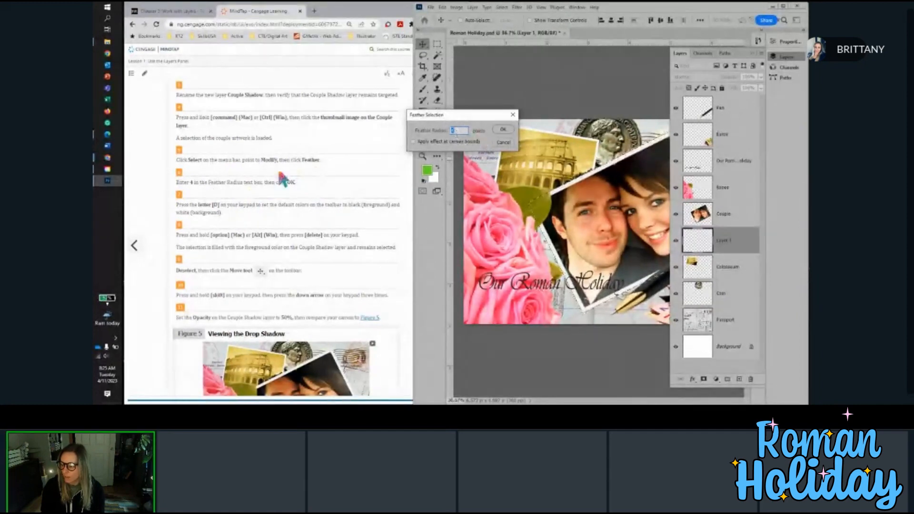
left_click(504, 133)
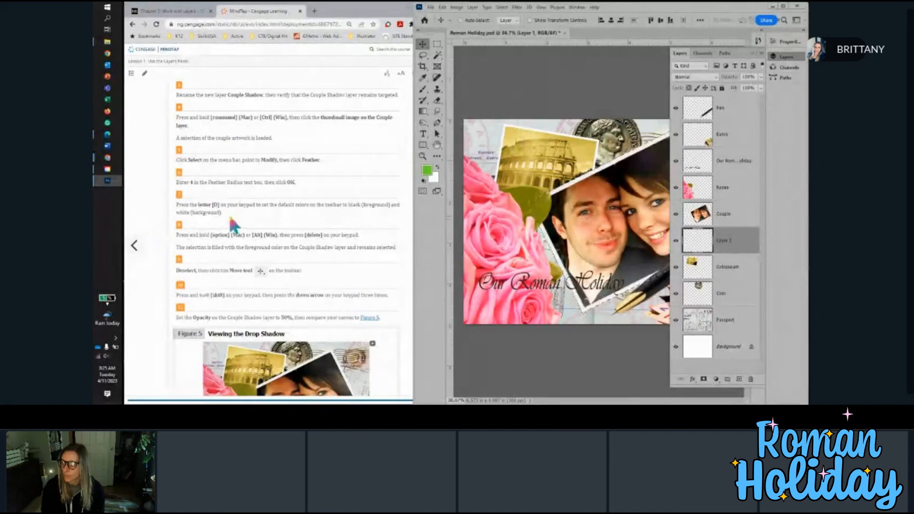
Step: Reset to the default black and white colors, fill the feathered selection on the new layer with black, and deselect
scroll(231, 214, "down", 1)
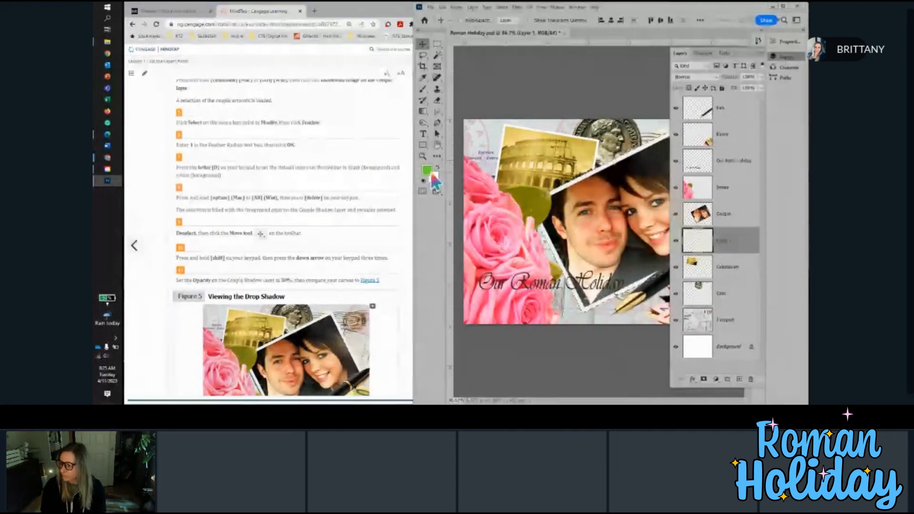
key("d")
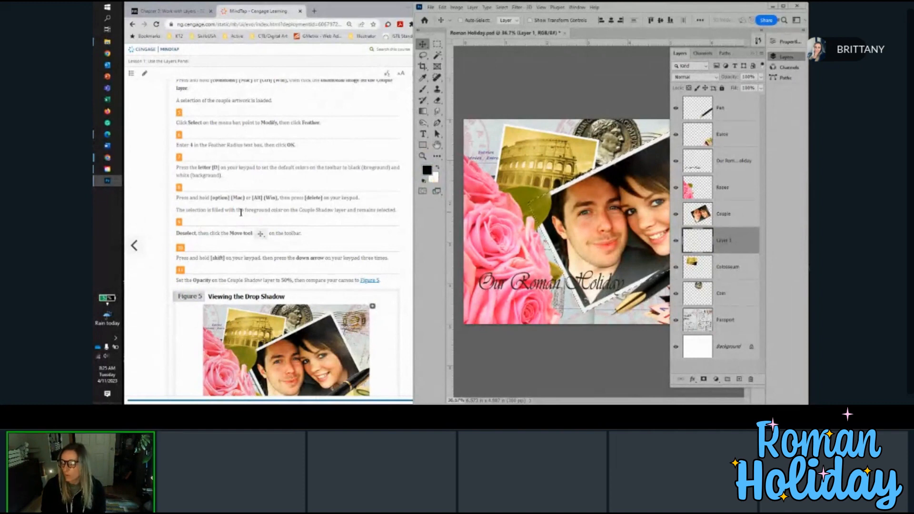
scroll(233, 199, "down", 1)
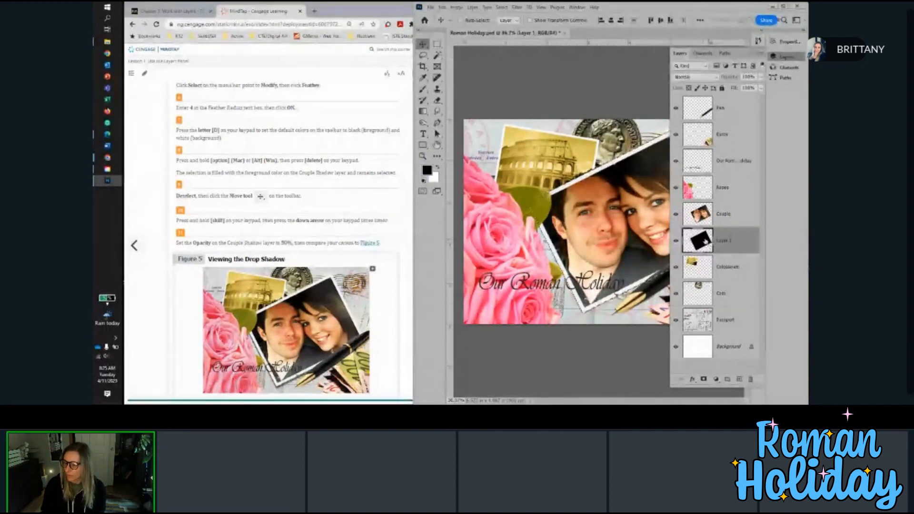
scroll(304, 190, "down", 1)
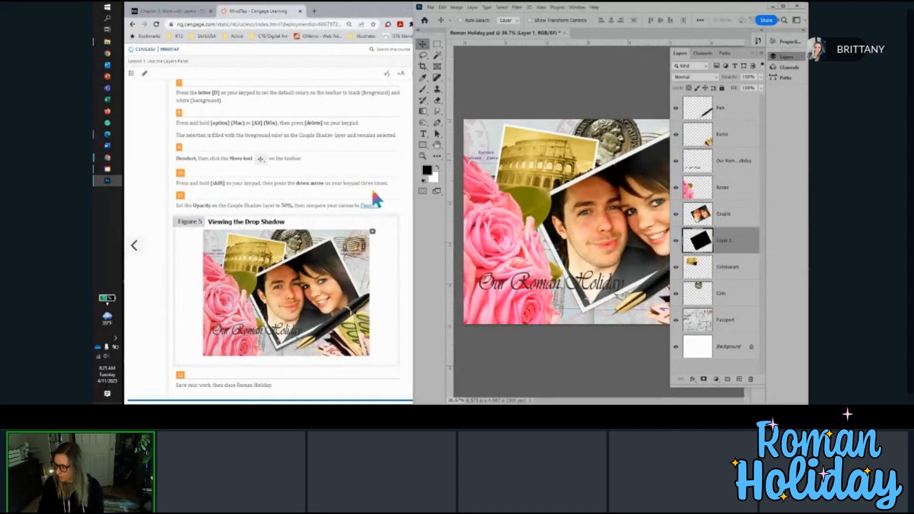
Step: Move the black shadow artwork on Layer 1 down in three 10-increment nudges
key("shift+Down")
key("shift+Down")
key("shift+Down")
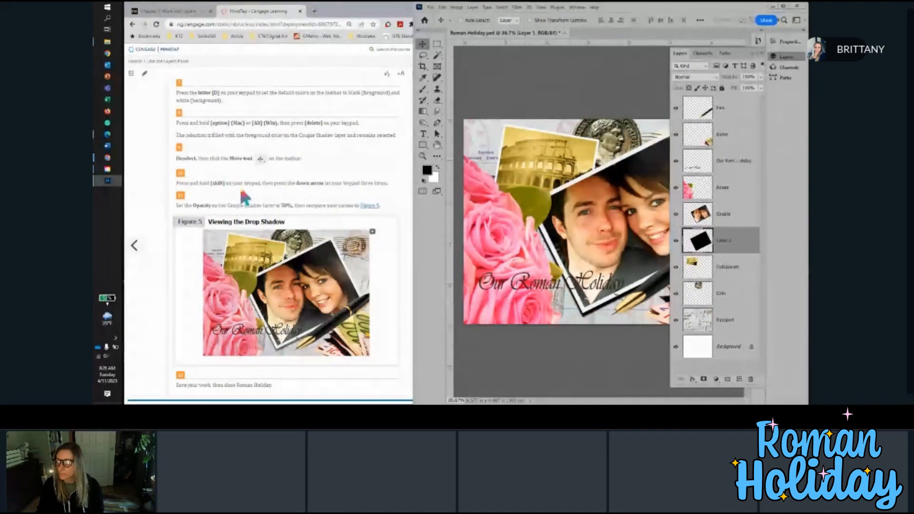
Step: Set the shadow layer's opacity to 50% and inspect the soft shadow edge below the couple photo
scroll(244, 197, "down", 2)
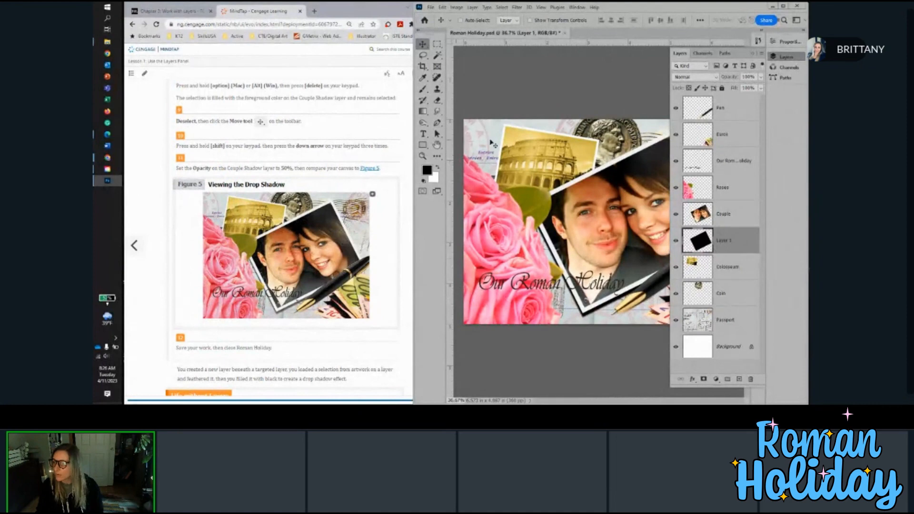
left_click(749, 78)
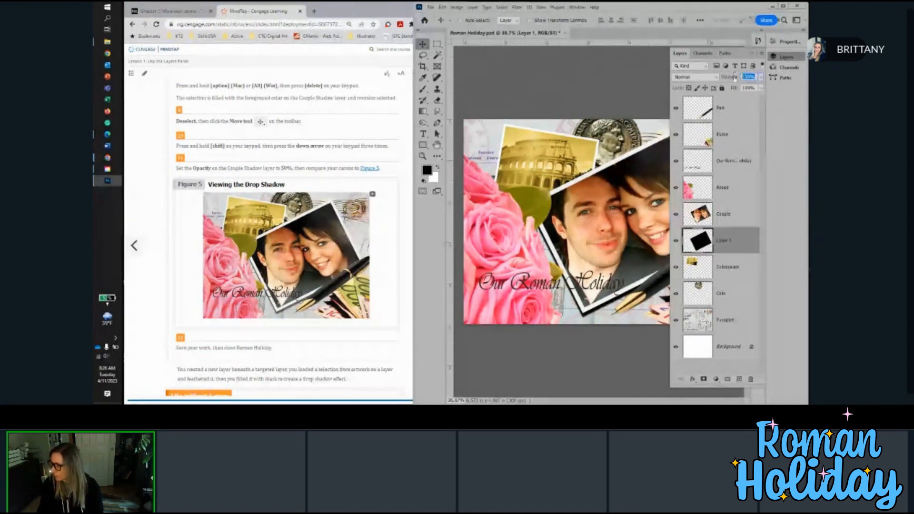
type("50")
key("Return")
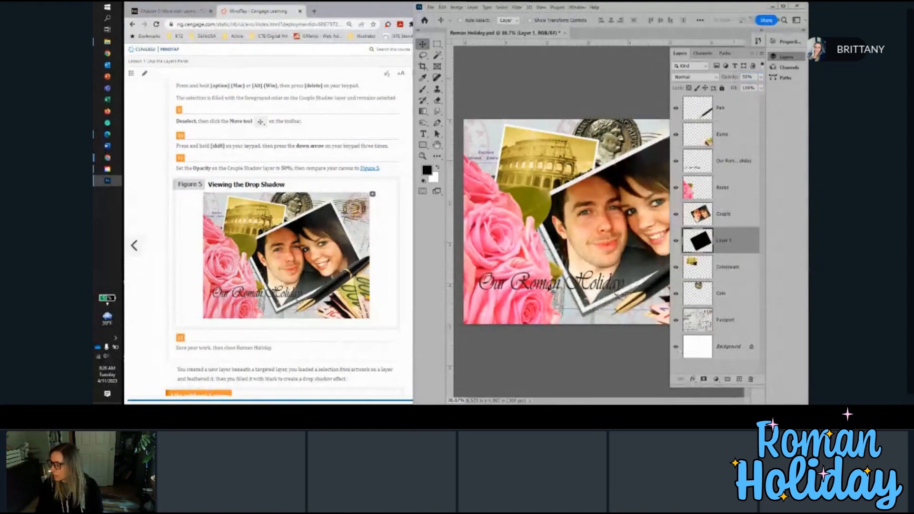
scroll(589, 304, "up", 5)
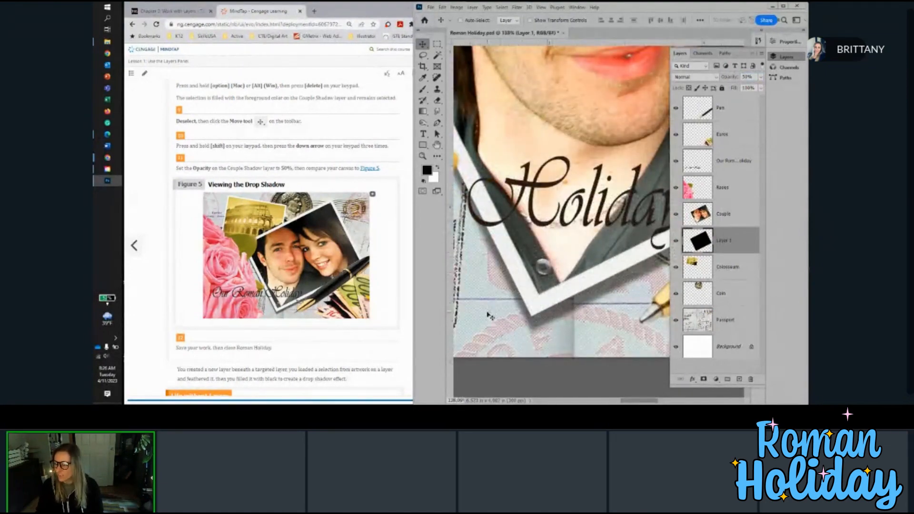
scroll(388, 282, "down", 3)
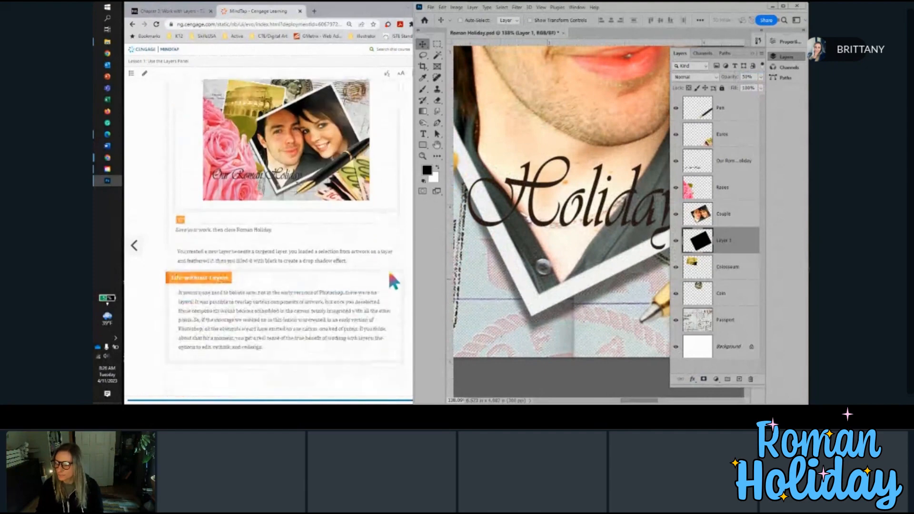
scroll(554, 228, "down", 1)
scroll(554, 229, "down", 5)
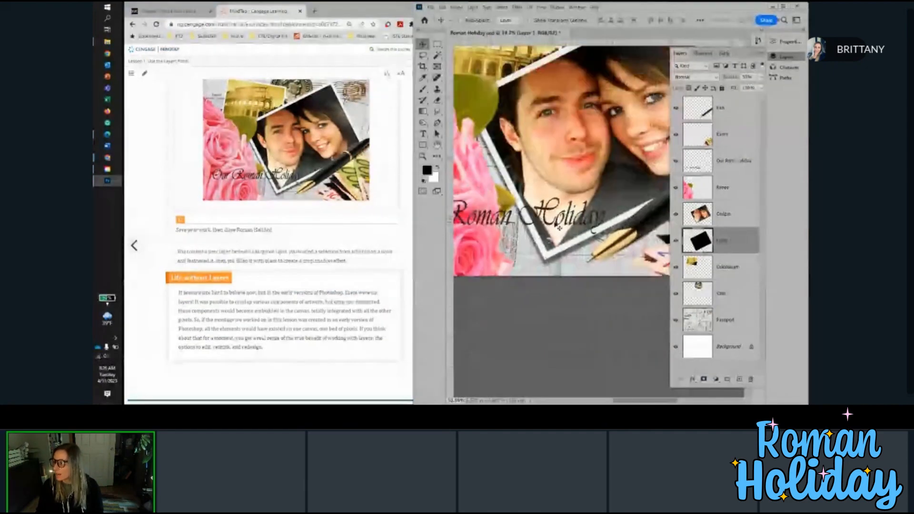
Step: Save Roman Holiday.psd and switch to the MindTap textbook in the browser
left_click(430, 7)
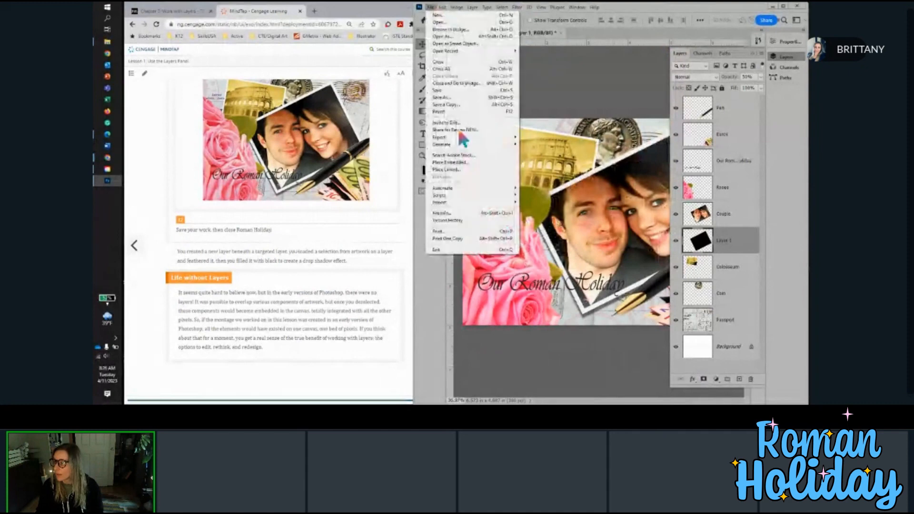
left_click(452, 91)
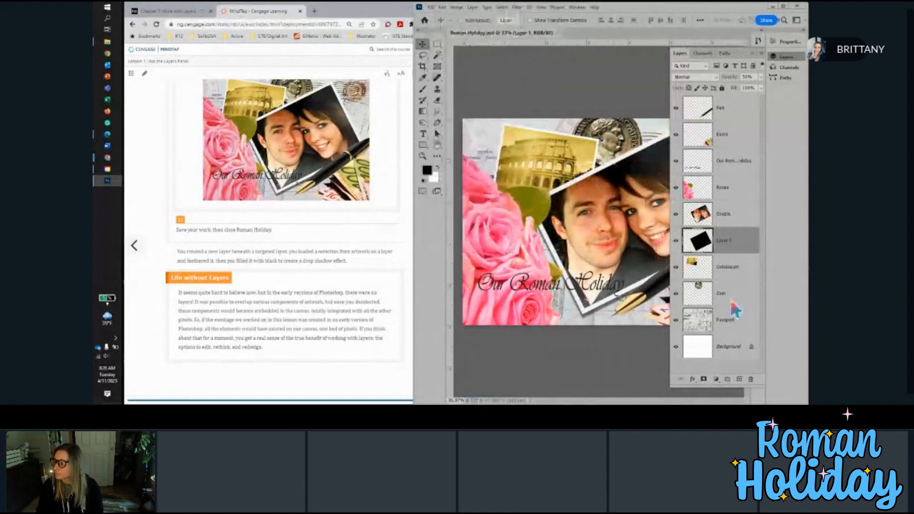
left_click(357, 236)
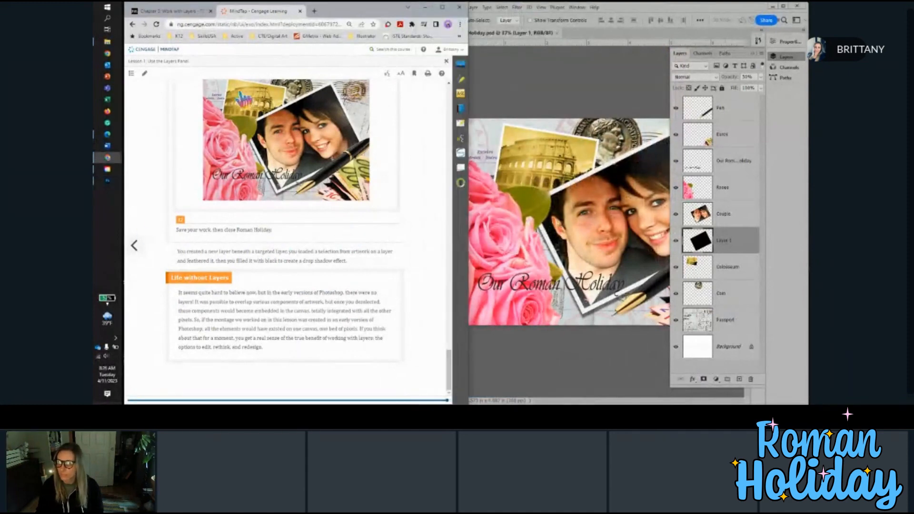
Step: Close Lesson 1 and open Lesson 2: Transform Layered Artwork in the Chapter 3 textbook outline
left_click(446, 65)
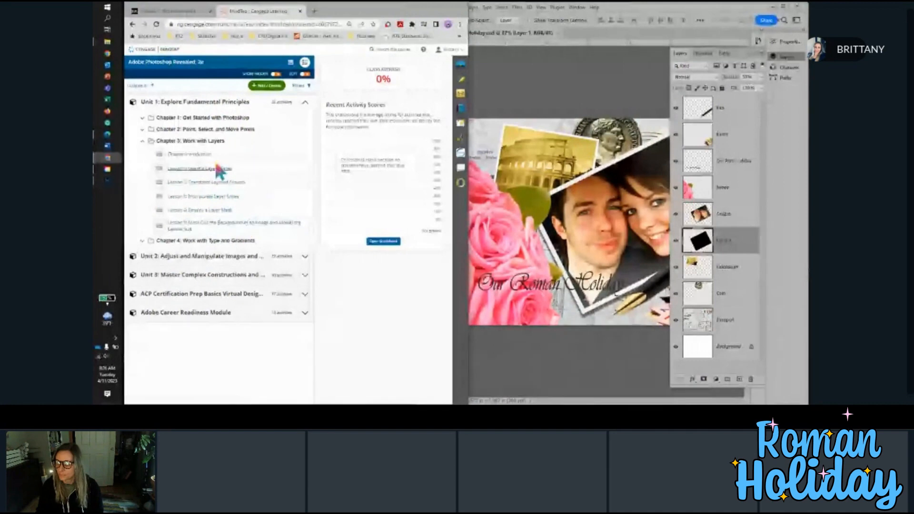
left_click(227, 182)
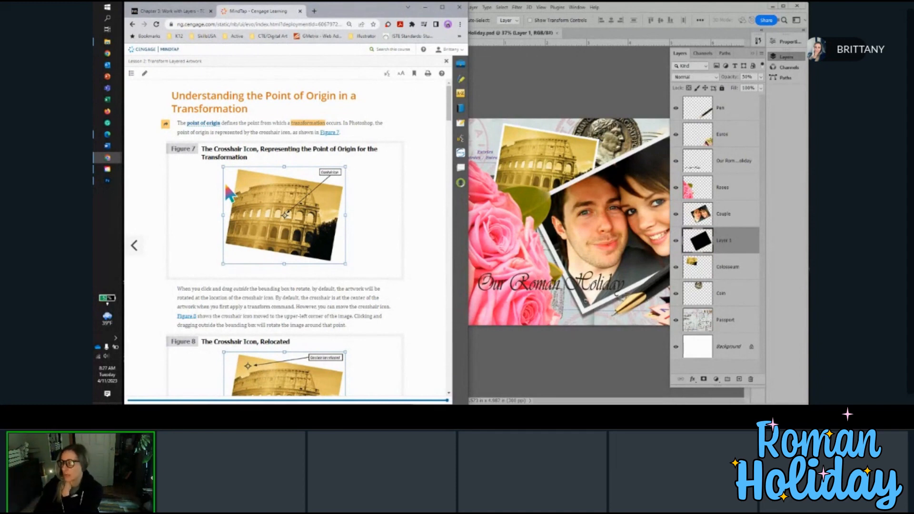
Step: Target the Couple layer, look up the available transform commands, and read the textbook's explanation of the point of origin
left_click(536, 97)
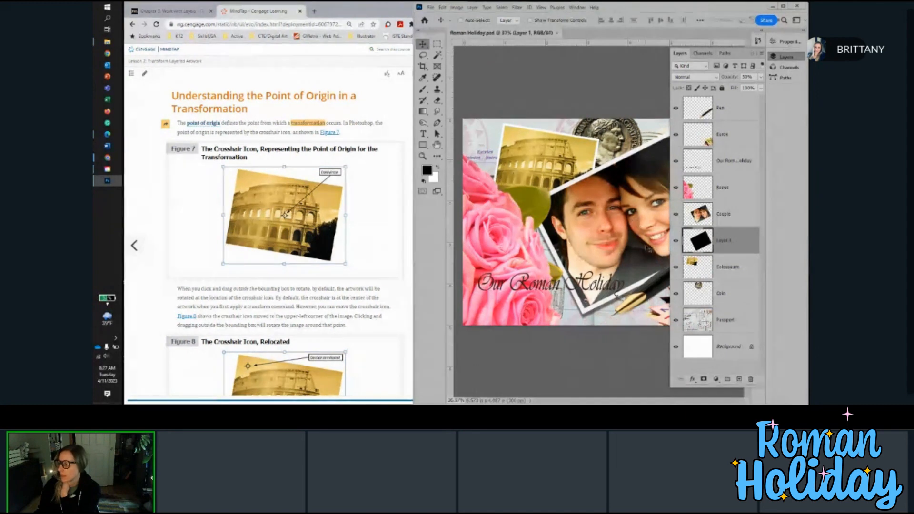
left_click(723, 214)
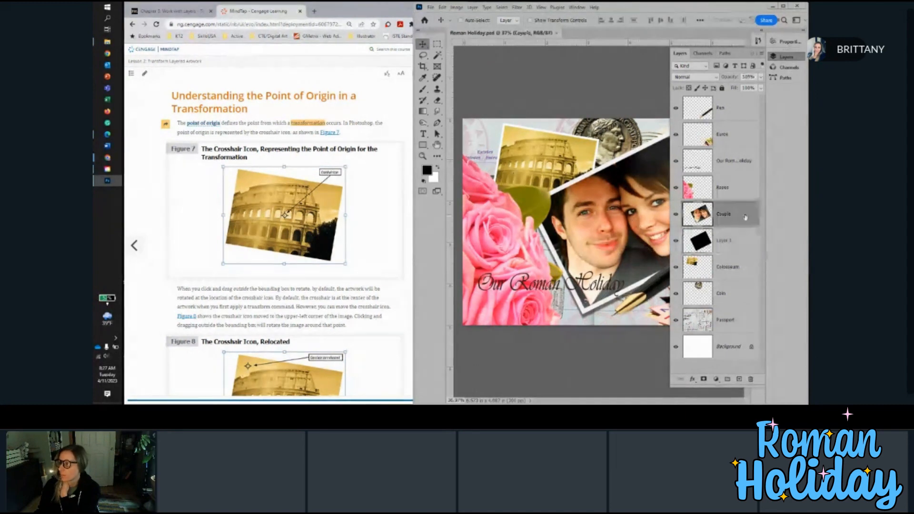
left_click(455, 7)
mouse_move(442, 7)
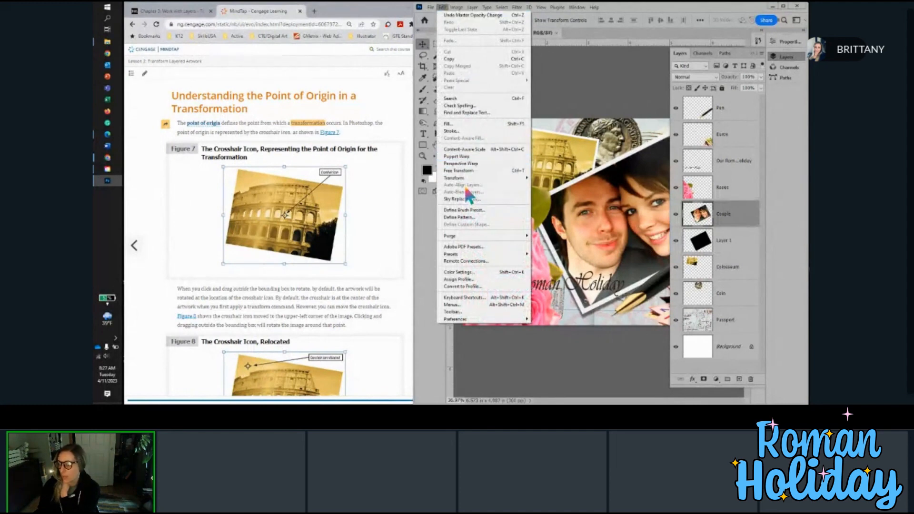
scroll(335, 179, "down", 1)
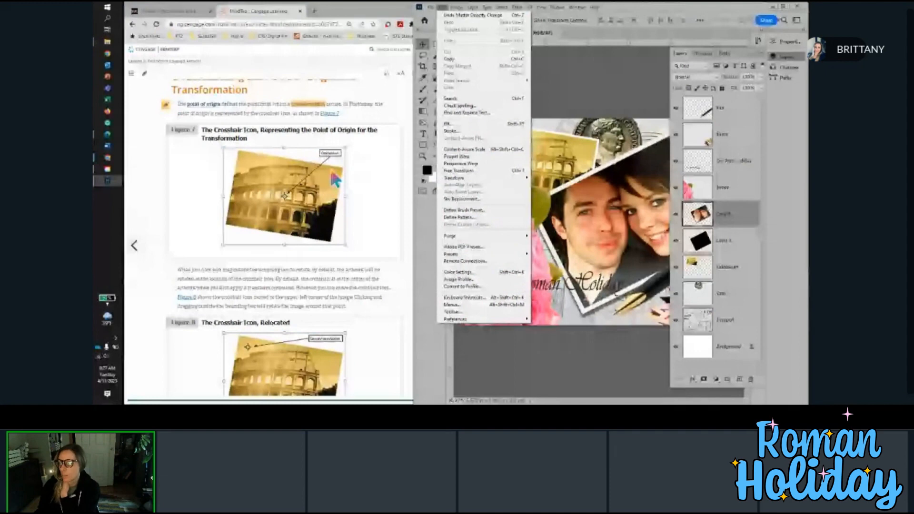
scroll(333, 177, "down", 1)
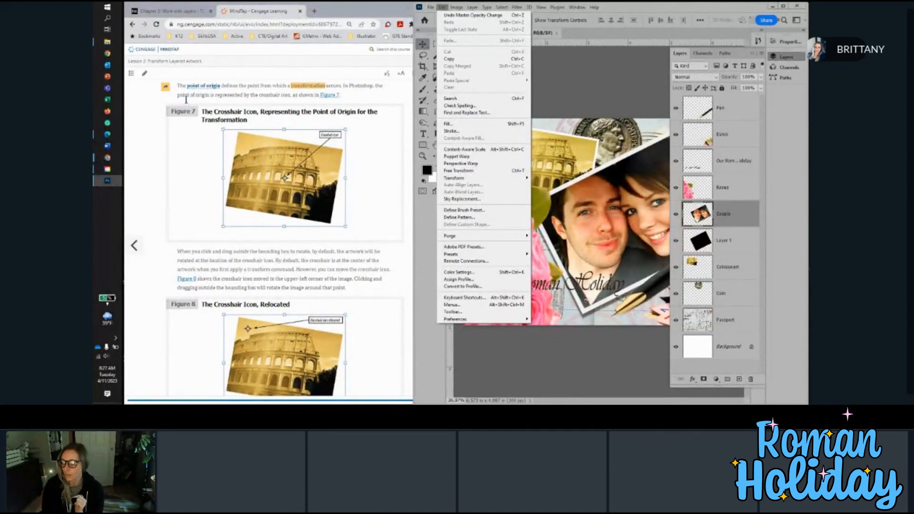
scroll(222, 140, "down", 5)
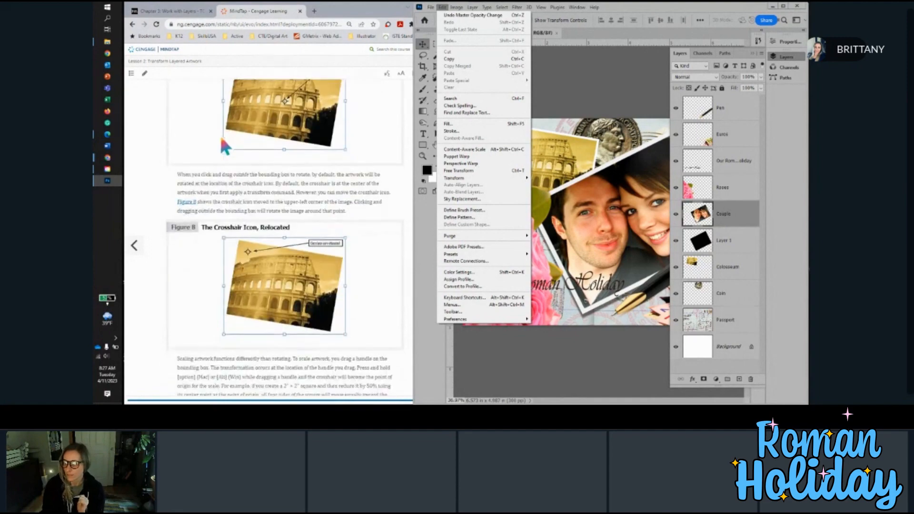
scroll(229, 153, "down", 5)
left_click(575, 74)
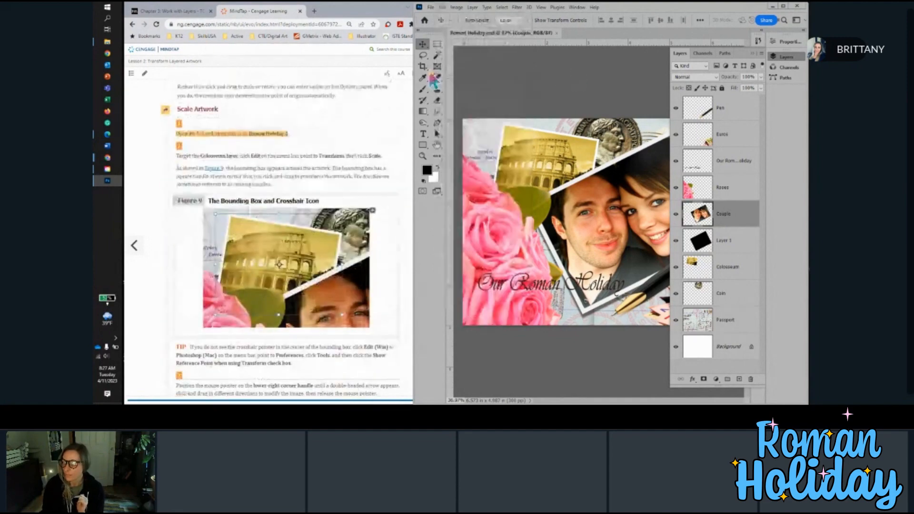
Step: Read the note attached to the first Scale Artwork instruction, close it, and review the instructions around Figure 9
left_click(228, 143)
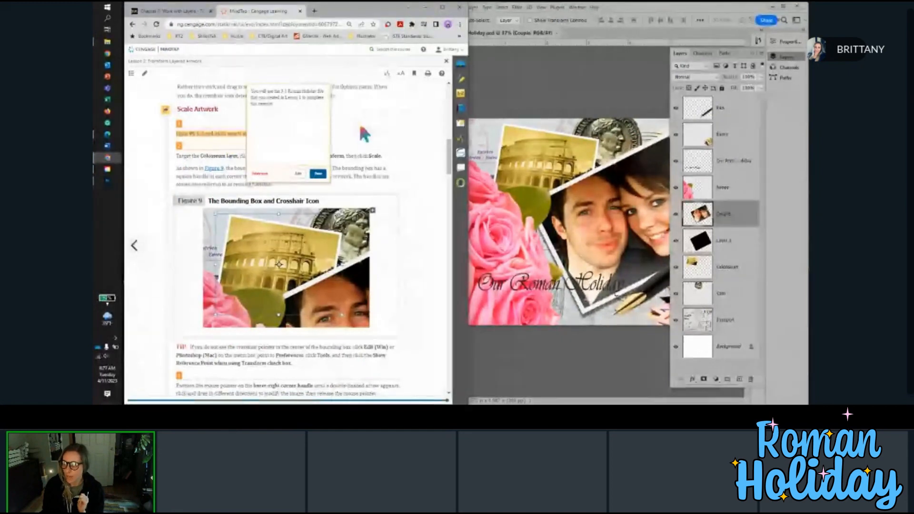
left_click(318, 173)
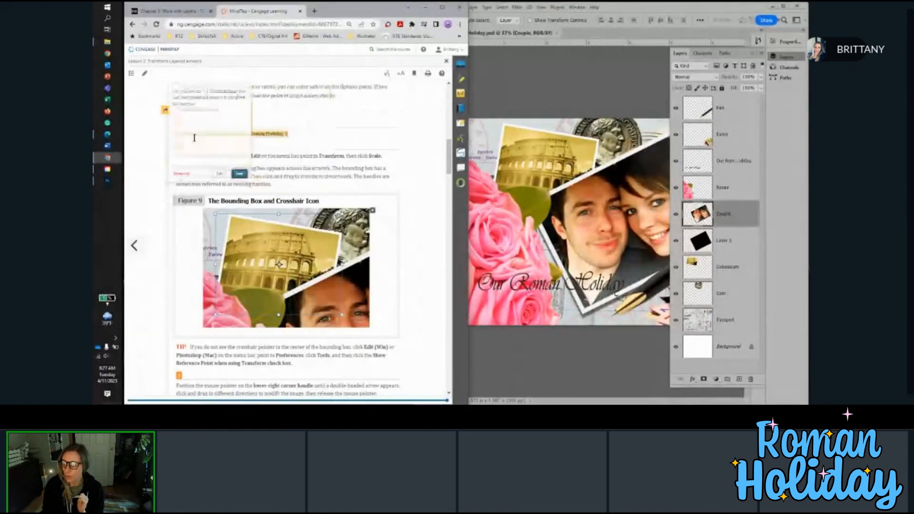
scroll(282, 157, "down", 2)
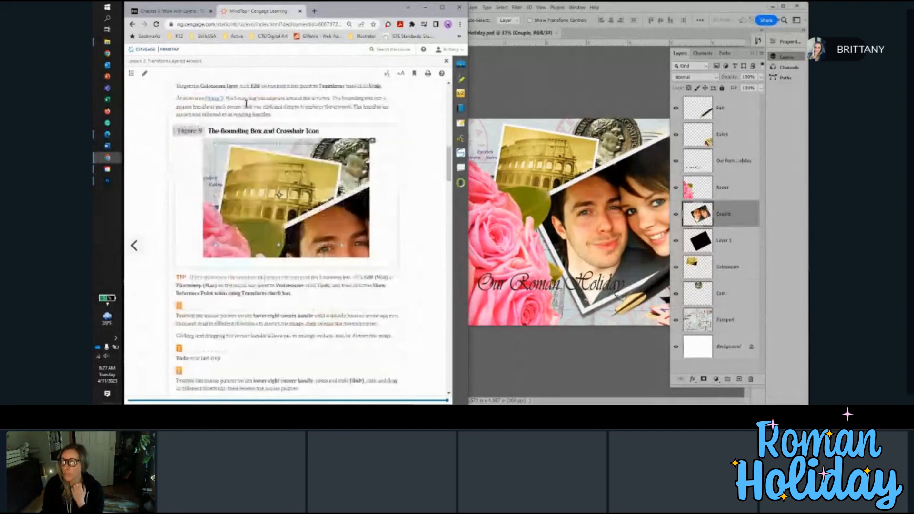
scroll(250, 119, "up", 1)
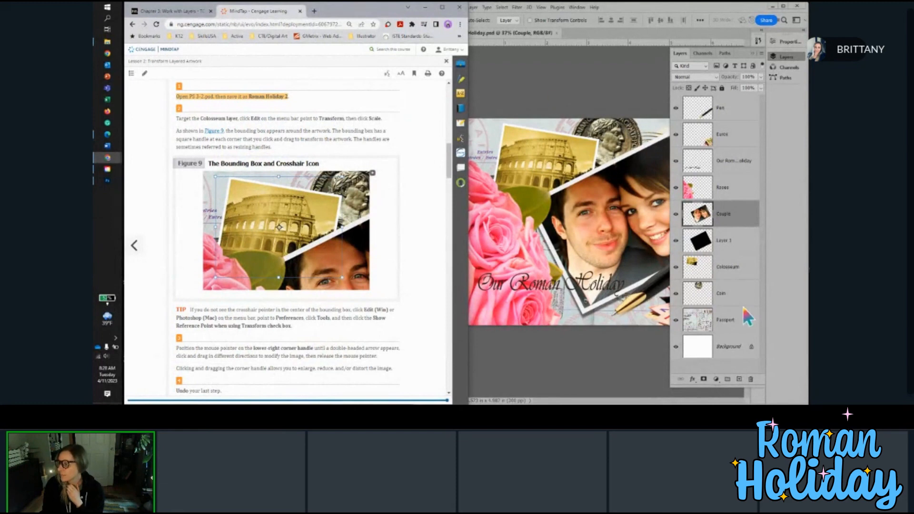
Step: Target the Colosseum layer and start the Scale transformation on its artwork
left_click(746, 281)
left_click(741, 272)
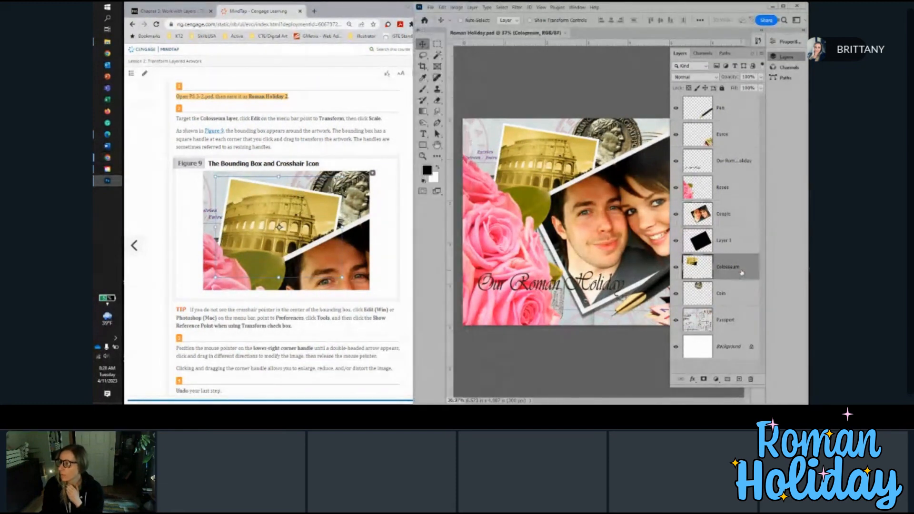
left_click(442, 7)
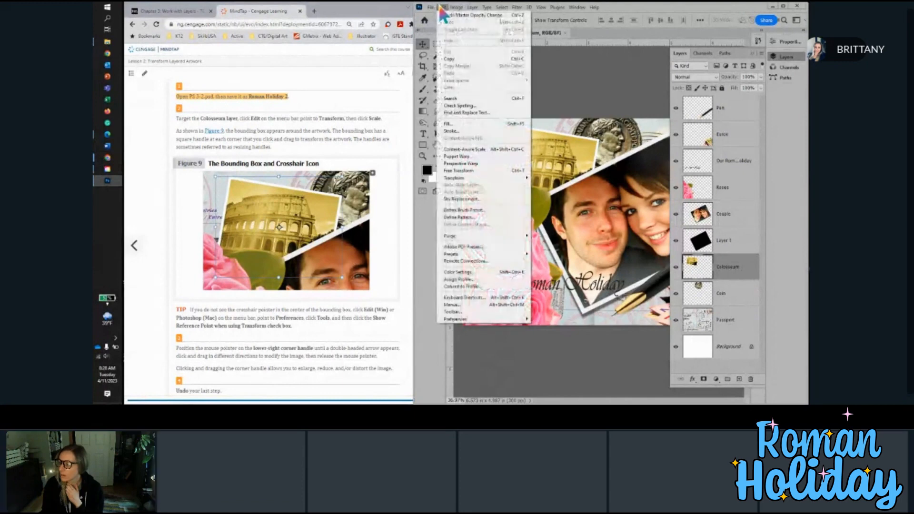
mouse_move(456, 178)
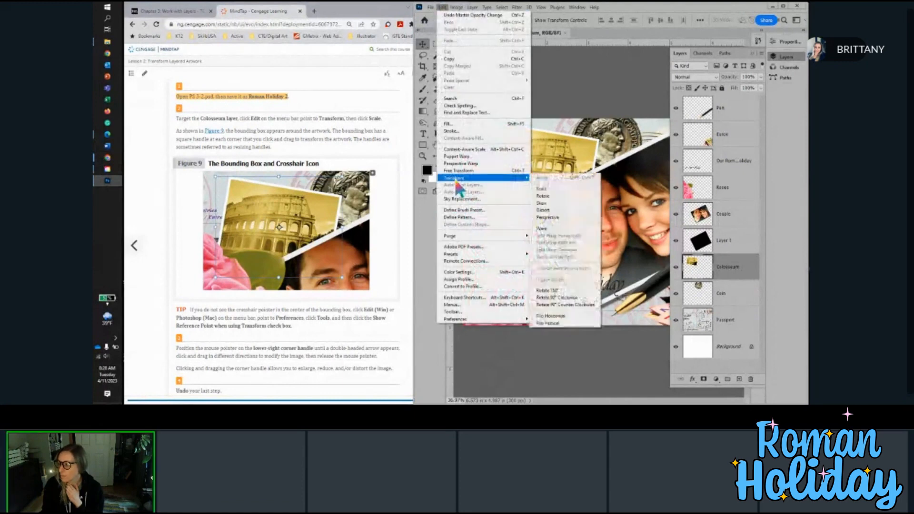
left_click(557, 189)
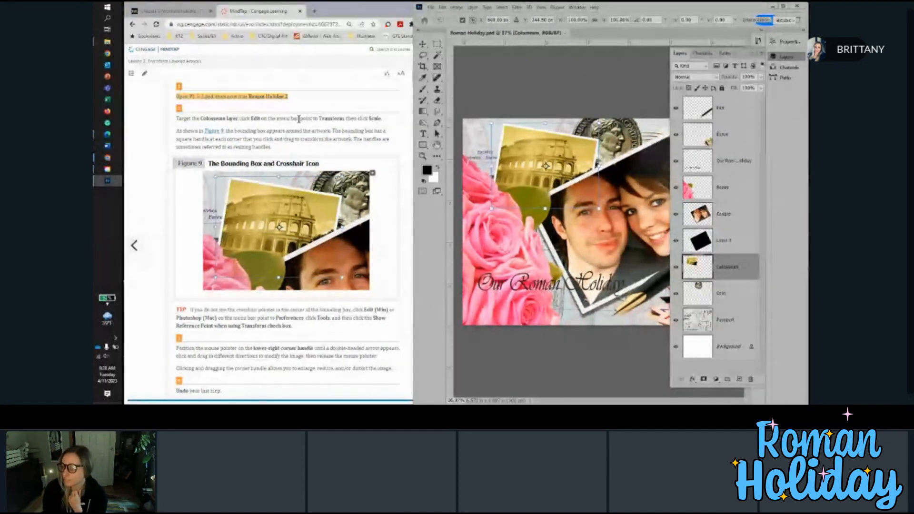
Step: Scale the Colosseum artwork non-proportionally by its corners, first to about 110% width and 59% height, and once more to a smaller size
scroll(246, 255, "down", 2)
scroll(246, 255, "up", 2)
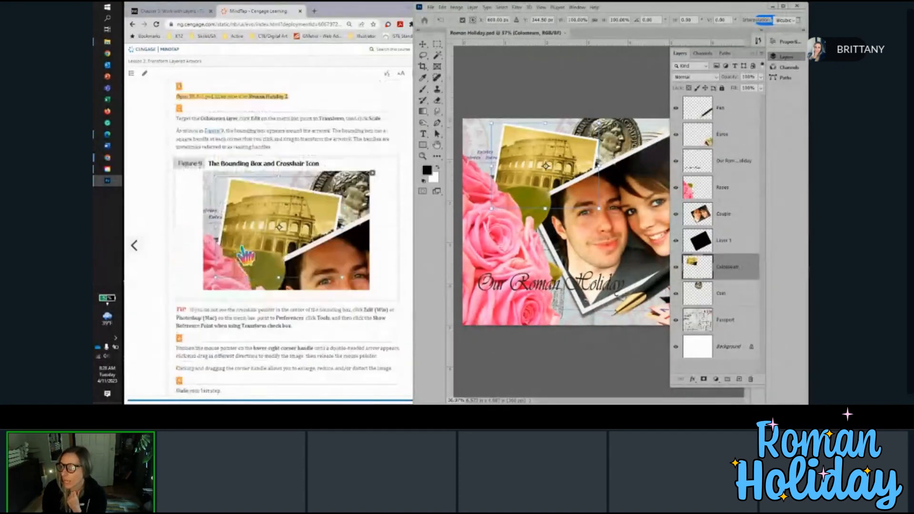
scroll(271, 293, "down", 2)
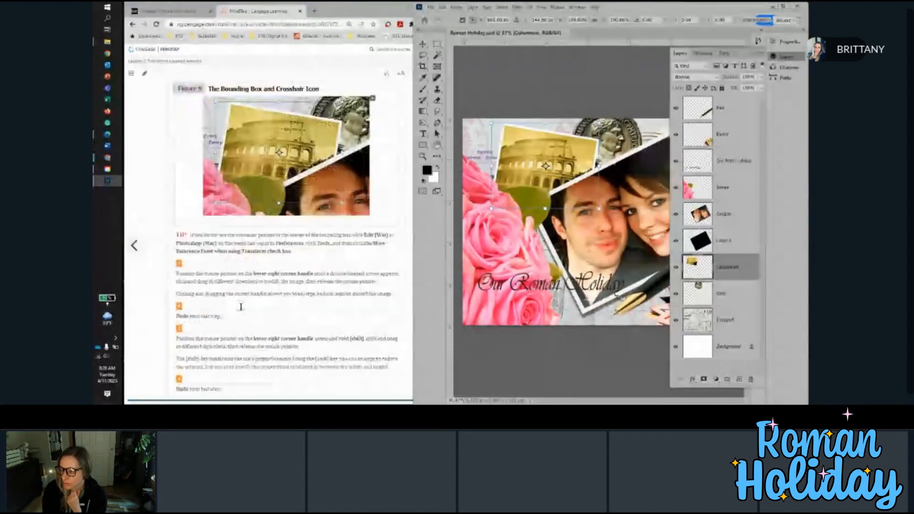
scroll(236, 272, "down", 1)
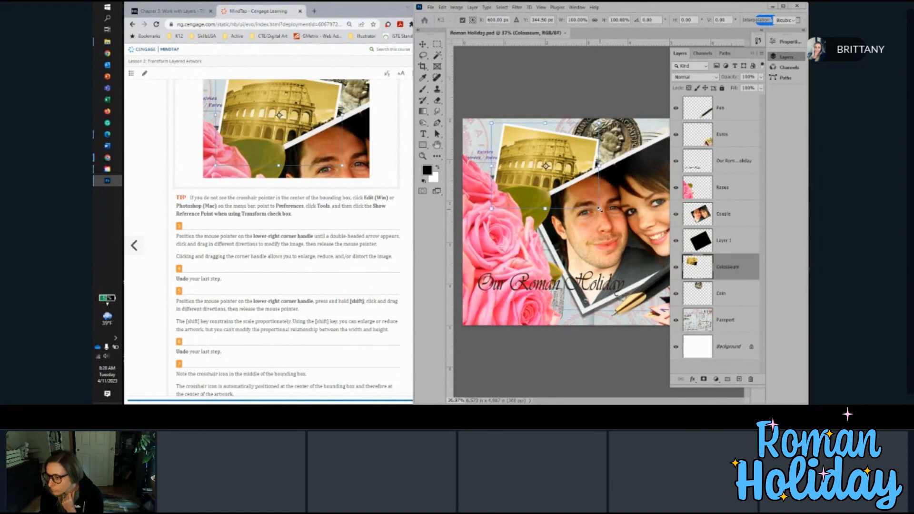
left_click_drag(599, 209, 609, 173)
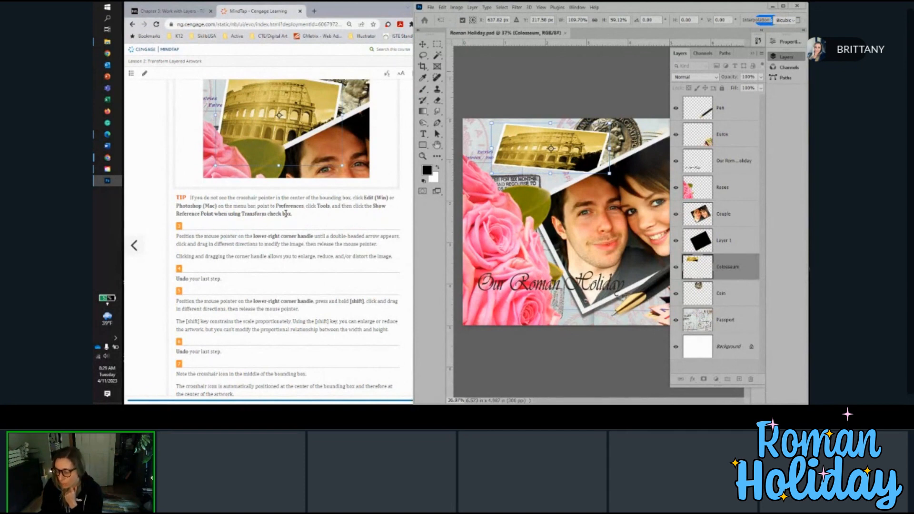
scroll(286, 214, "down", 1)
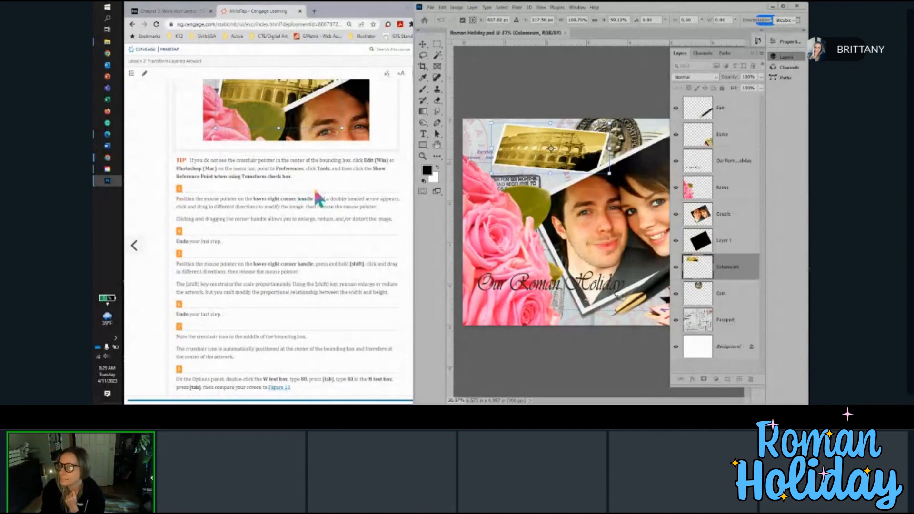
scroll(317, 197, "down", 1)
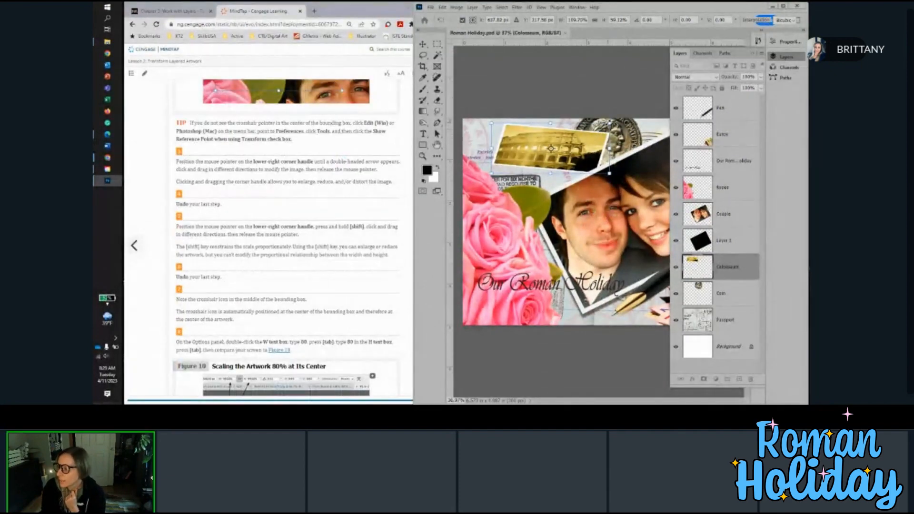
left_click_drag(609, 123, 563, 153)
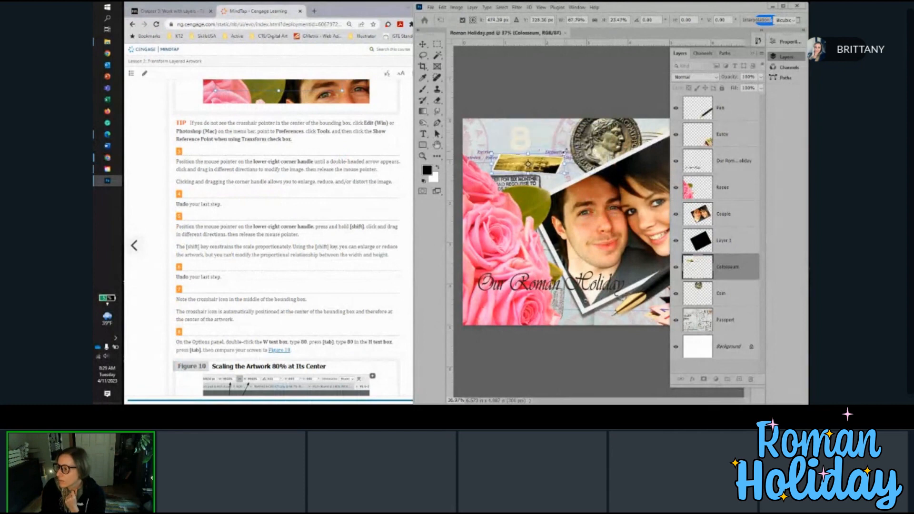
Step: Undo both non-proportional scalings of the Colosseum artwork while keeping its transformation active
left_click(442, 7)
left_click(447, 15)
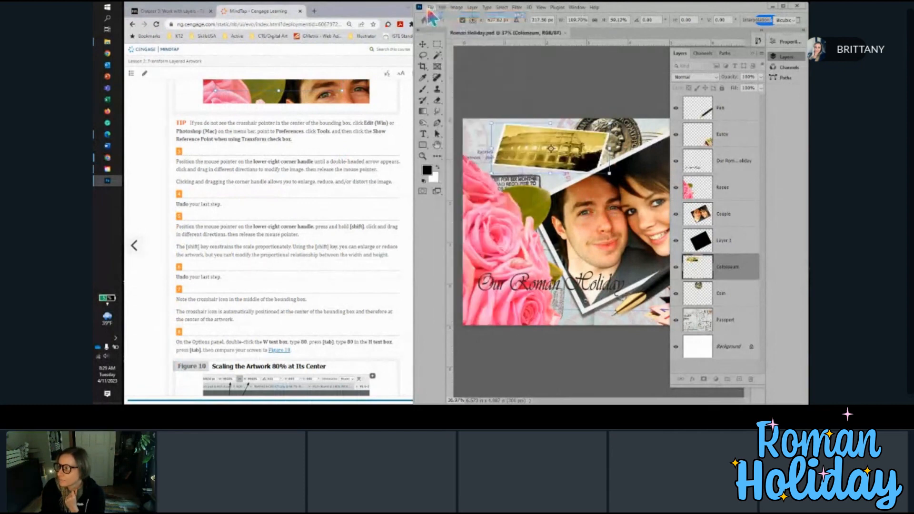
left_click(442, 7)
left_click(447, 14)
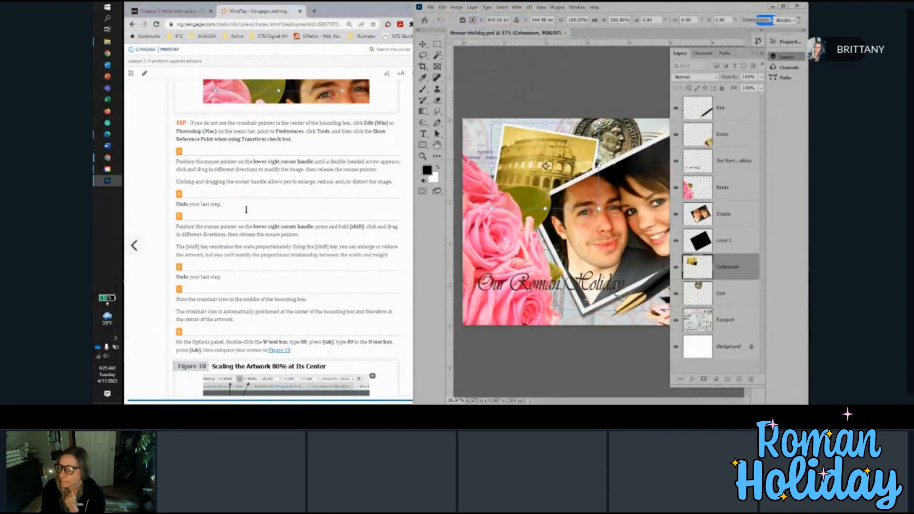
Step: Scale the Colosseum artwork down proportionally from its lower-right corner to about 69%, following the textbook's constrained-scale instruction
scroll(310, 245, "down", 3)
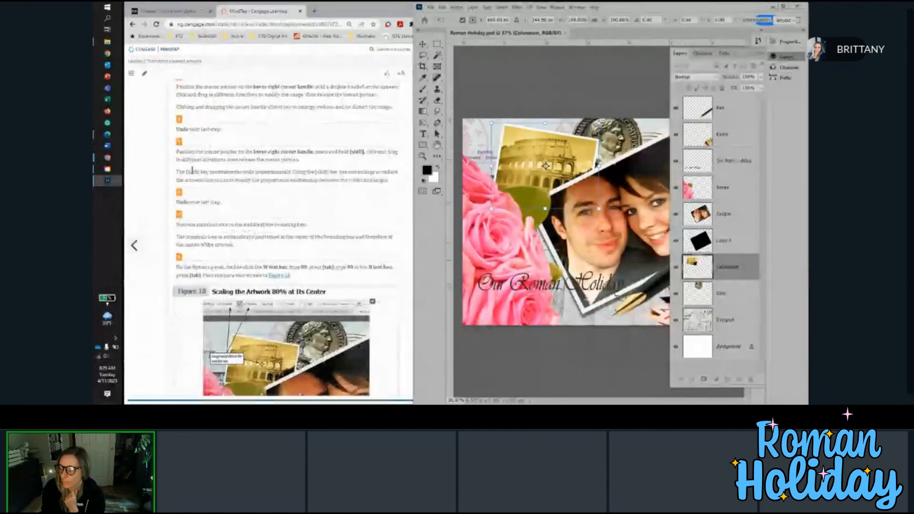
scroll(244, 169, "down", 1)
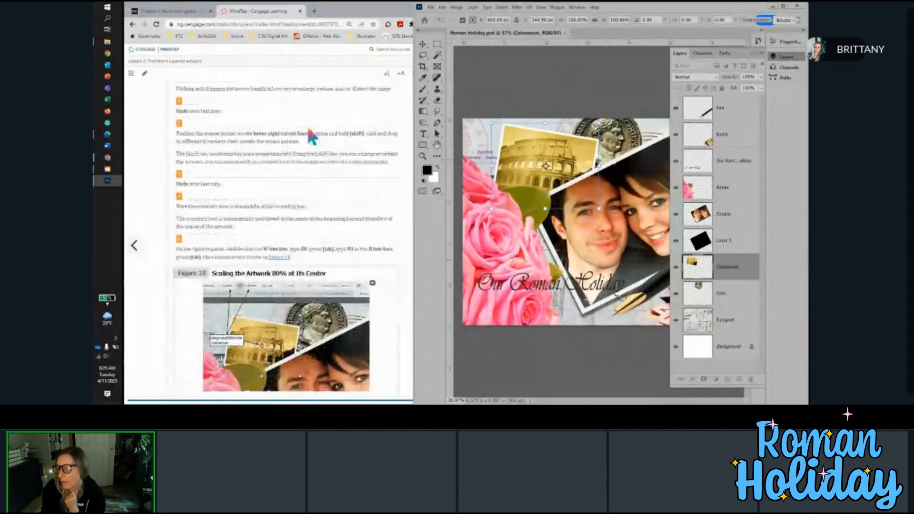
scroll(311, 135, "up", 1)
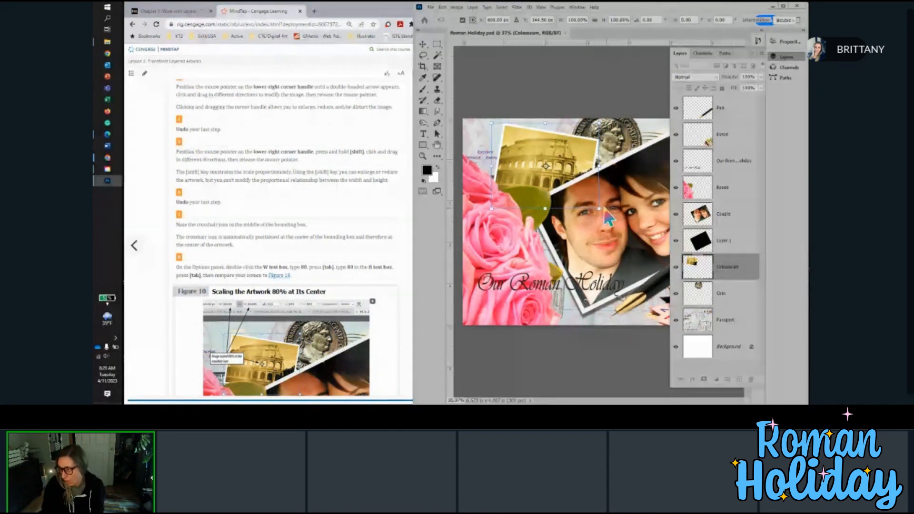
left_click_drag(604, 210, 565, 182)
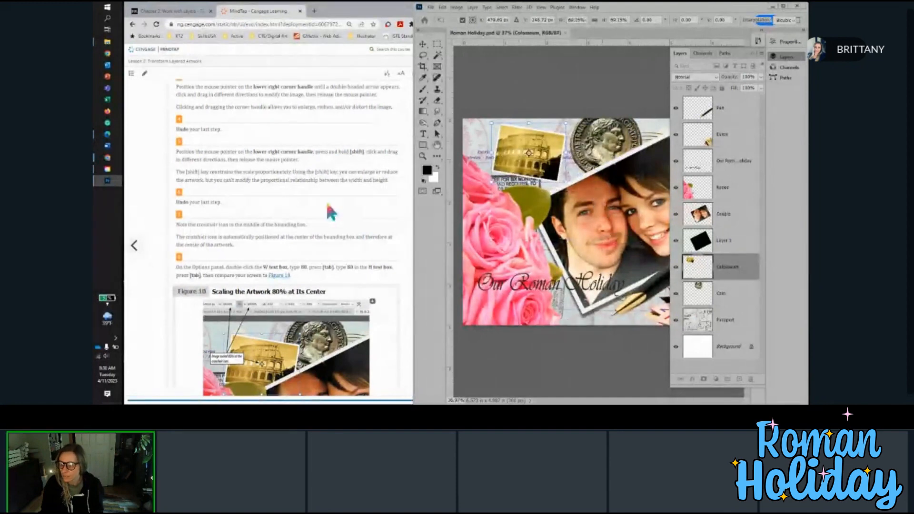
Step: Undo the proportional scaling of the Colosseum artwork
scroll(326, 204, "down", 1)
left_click(442, 7)
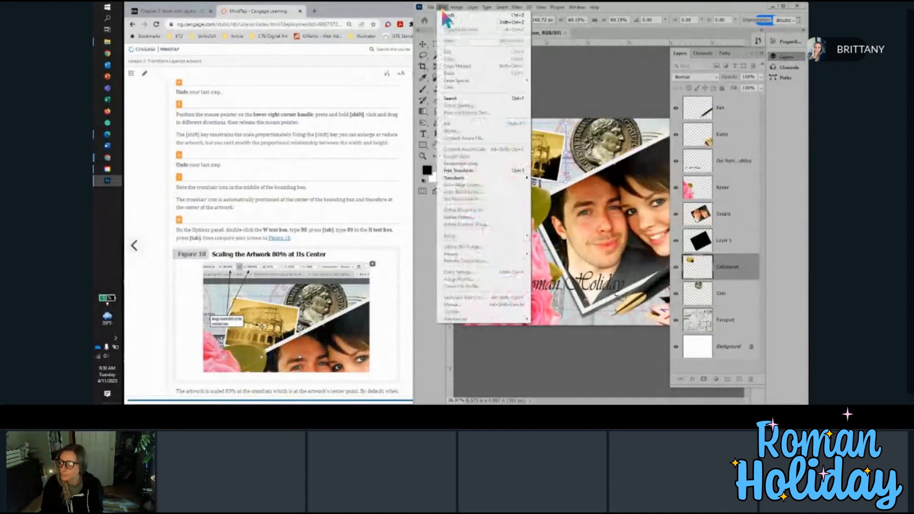
left_click(450, 15)
Step: Scale the Colosseum artwork to 80% width and 80% height about its center point, and cancel the transformation
scroll(319, 200, "down", 3)
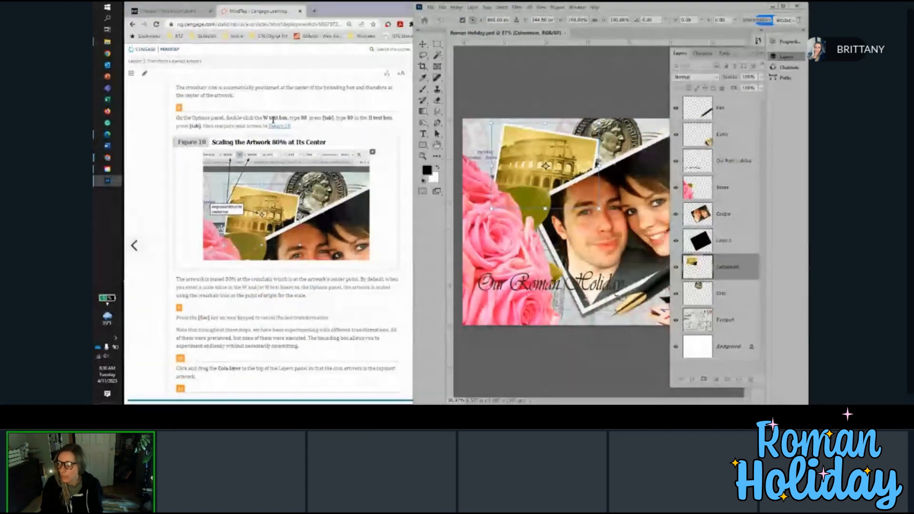
scroll(286, 119, "up", 2)
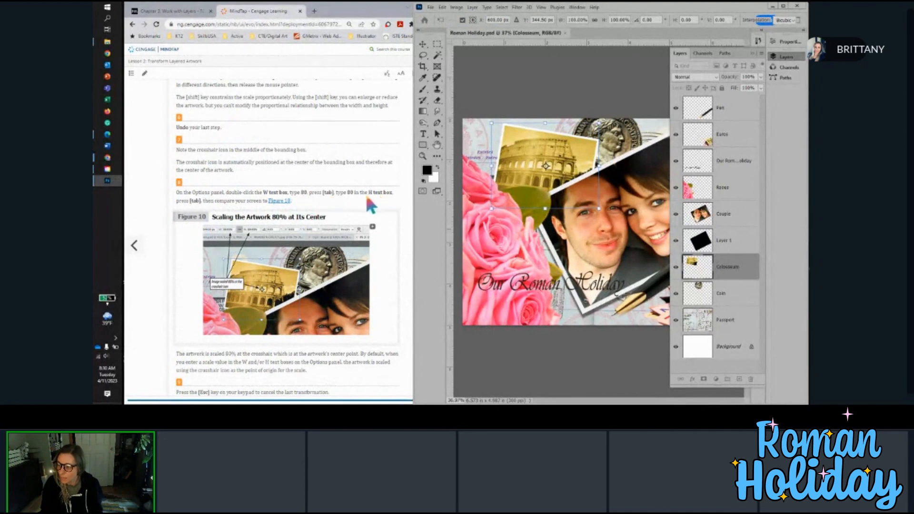
left_click(304, 204)
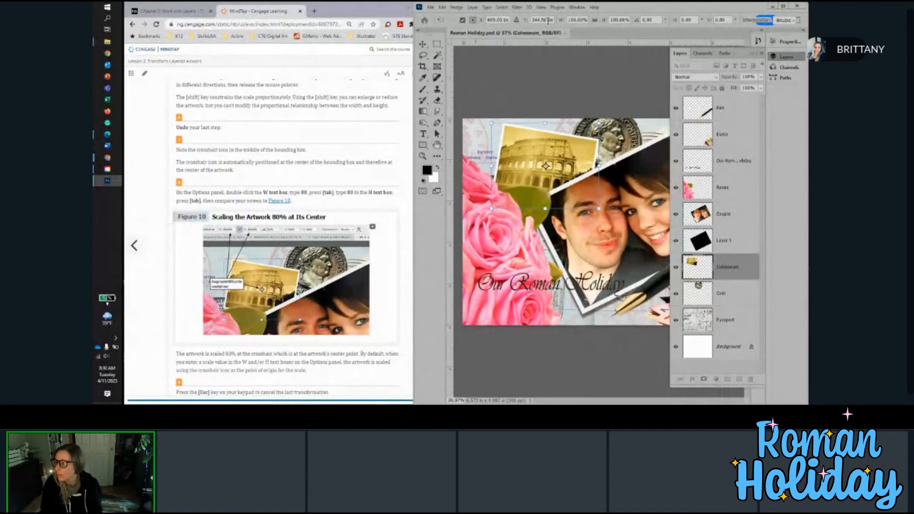
double_click(580, 20)
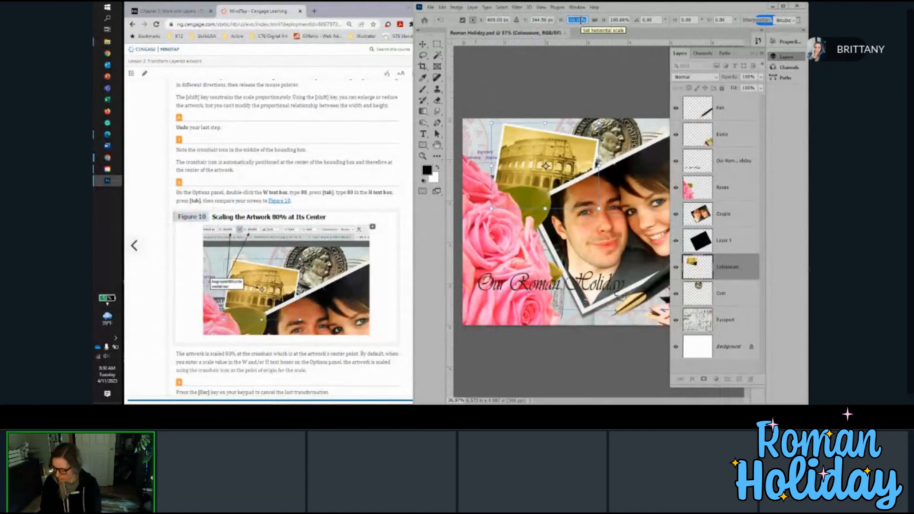
type("80")
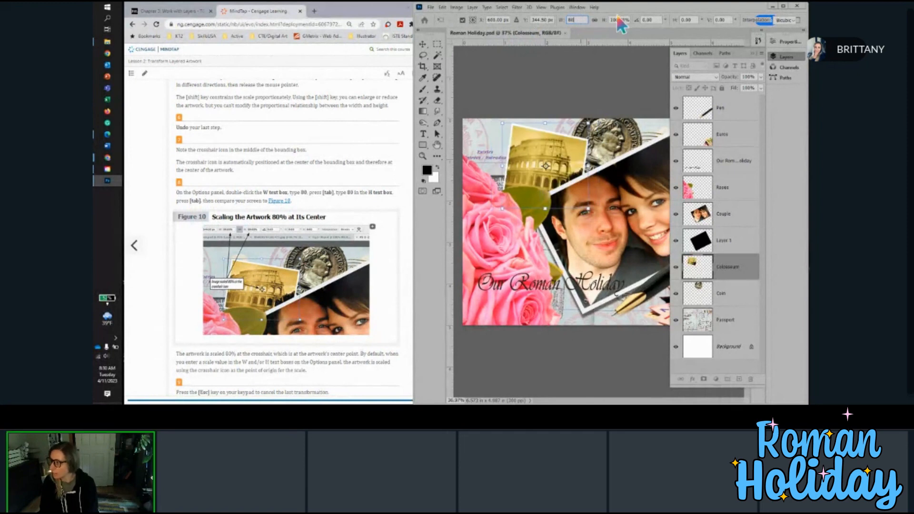
left_click(624, 21)
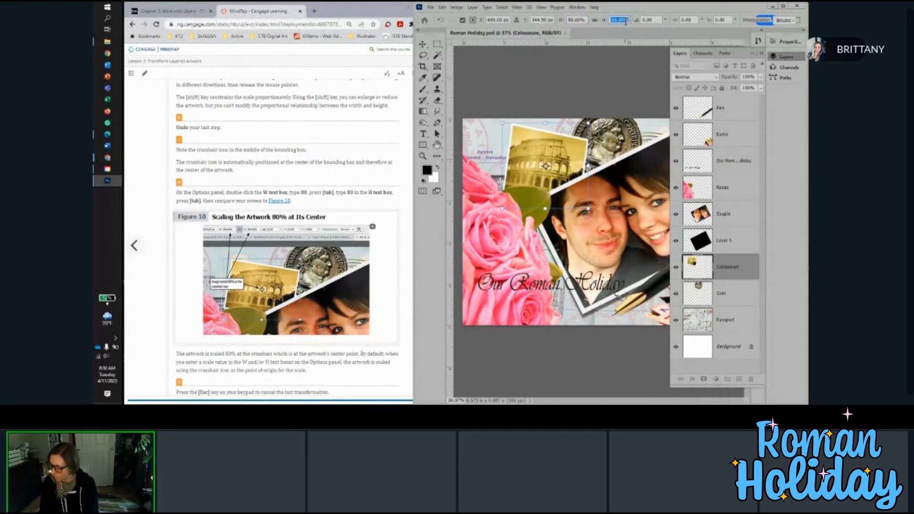
type("80")
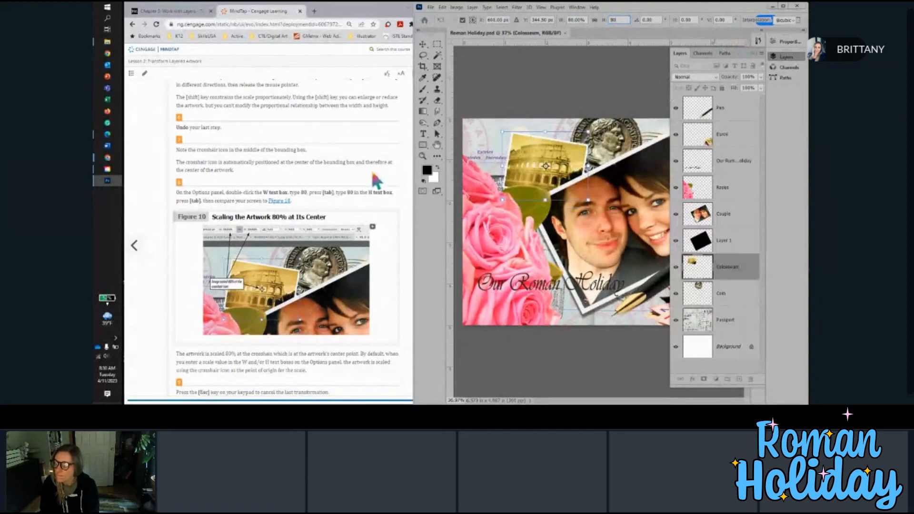
scroll(374, 177, "down", 2)
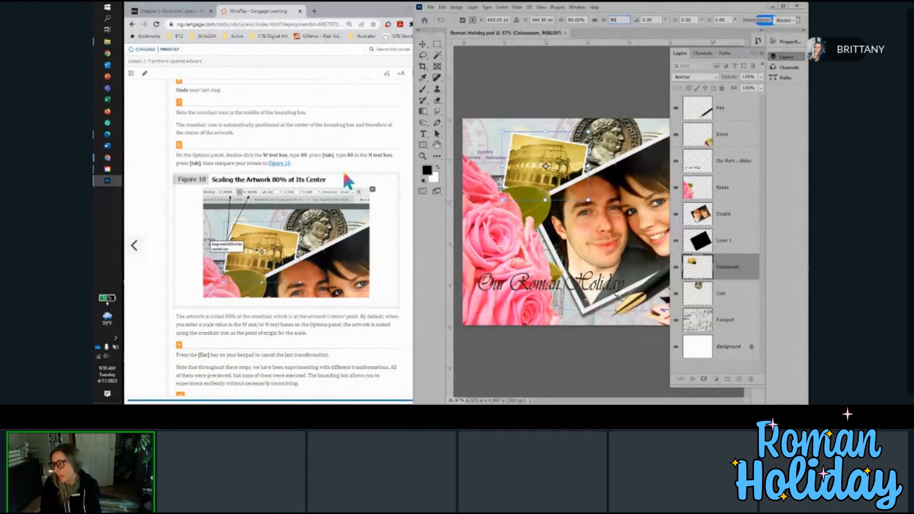
key("Tab")
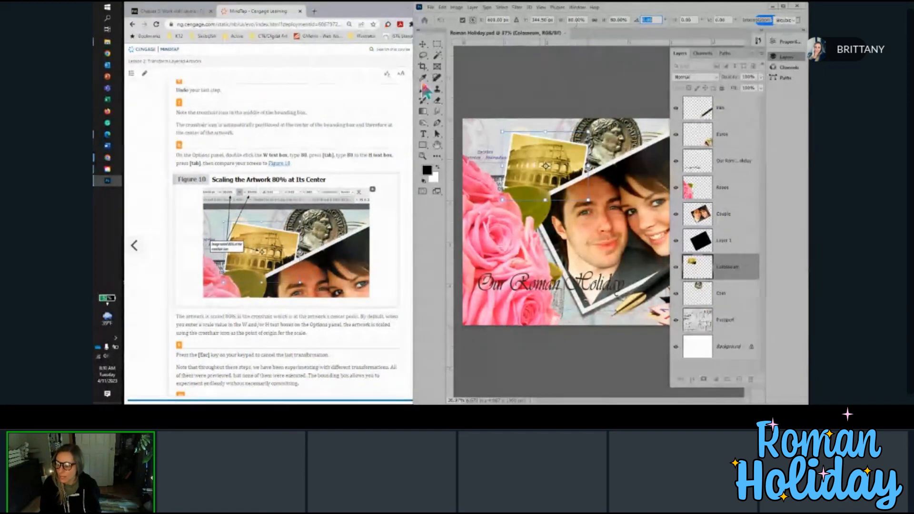
scroll(302, 181, "down", 5)
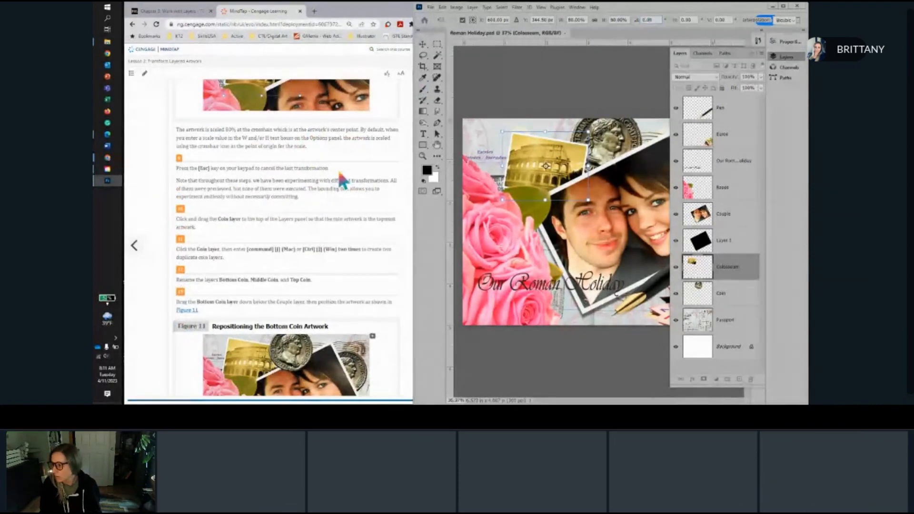
key("Escape")
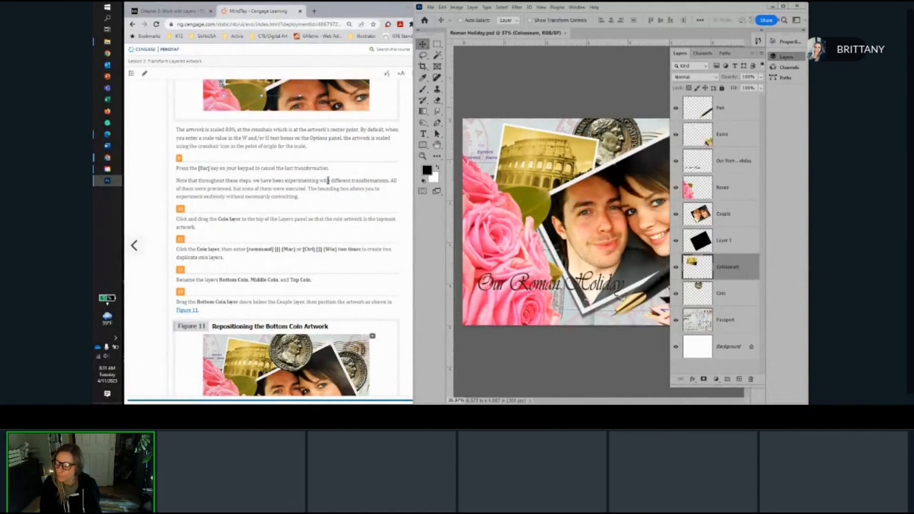
Step: Move the Coin layer to the top of the layer stack and duplicate it two times
scroll(323, 179, "down", 3)
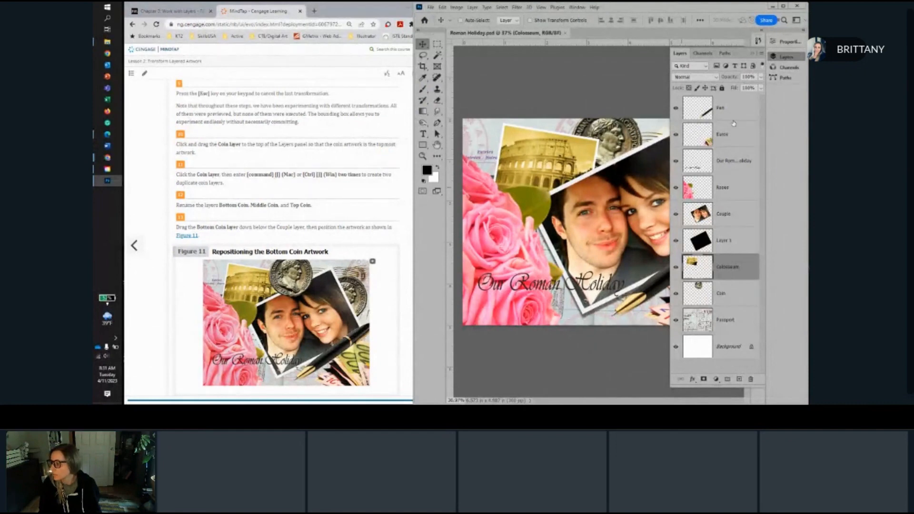
left_click(743, 296)
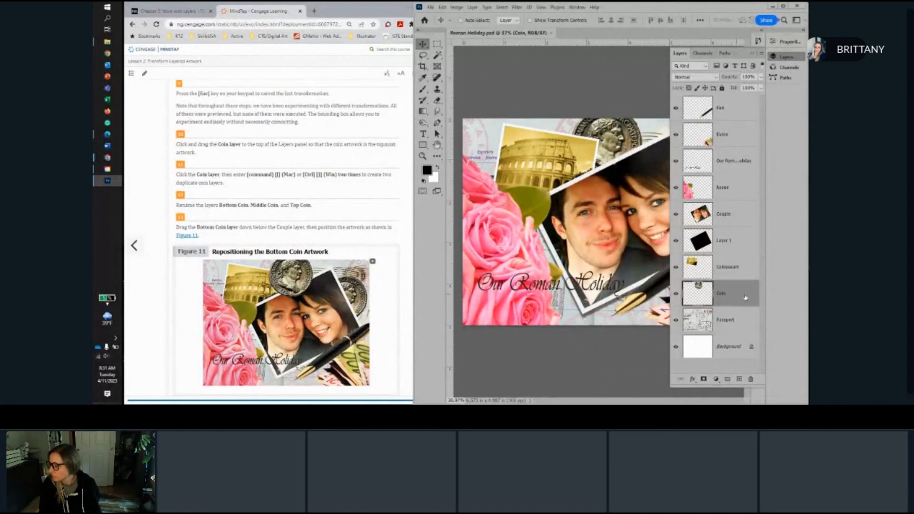
left_click_drag(740, 300, 732, 101)
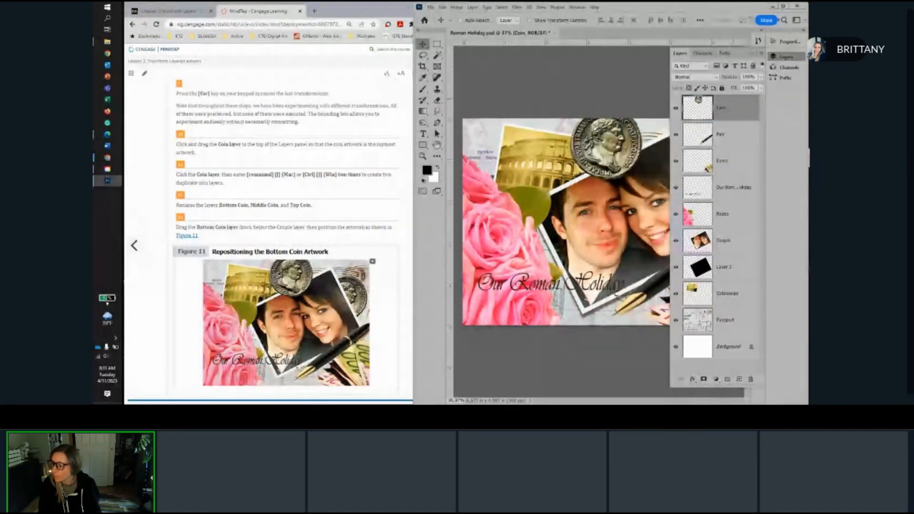
scroll(217, 146, "down", 2)
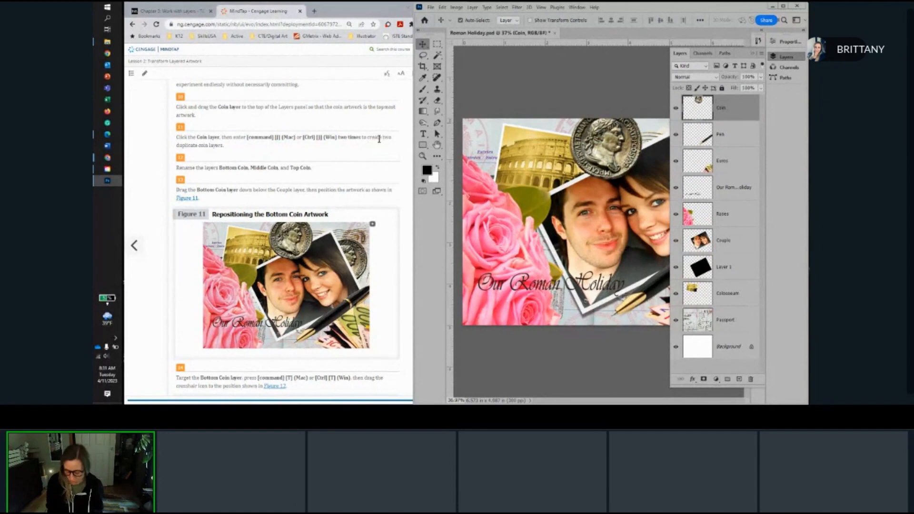
key("ctrl+j")
key("ctrl+j")
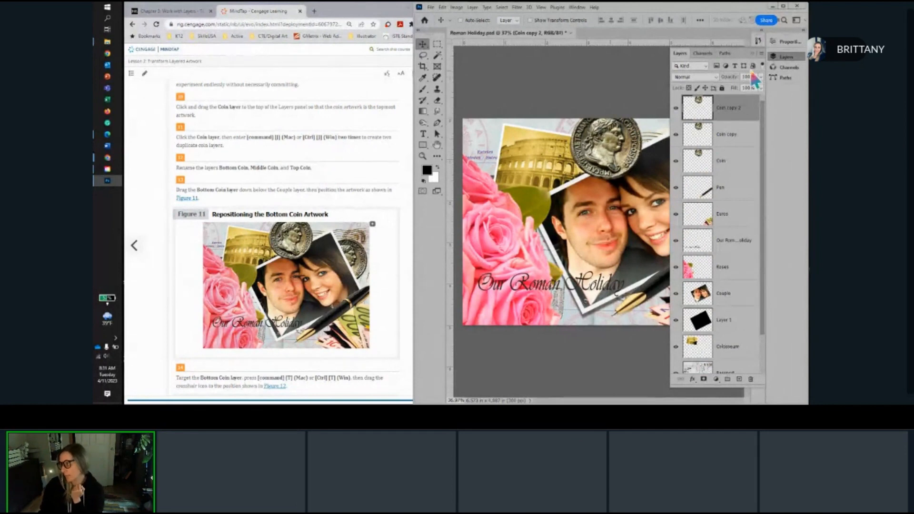
Step: Rename the three coin layers, from the uppermost down, as Top Coin, Middle Coin and Bottom Coin
double_click(728, 107)
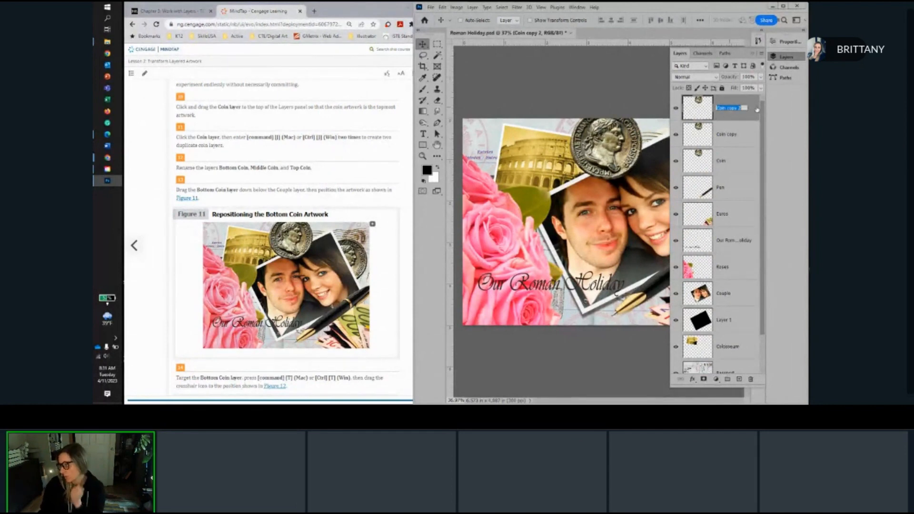
type("Top")
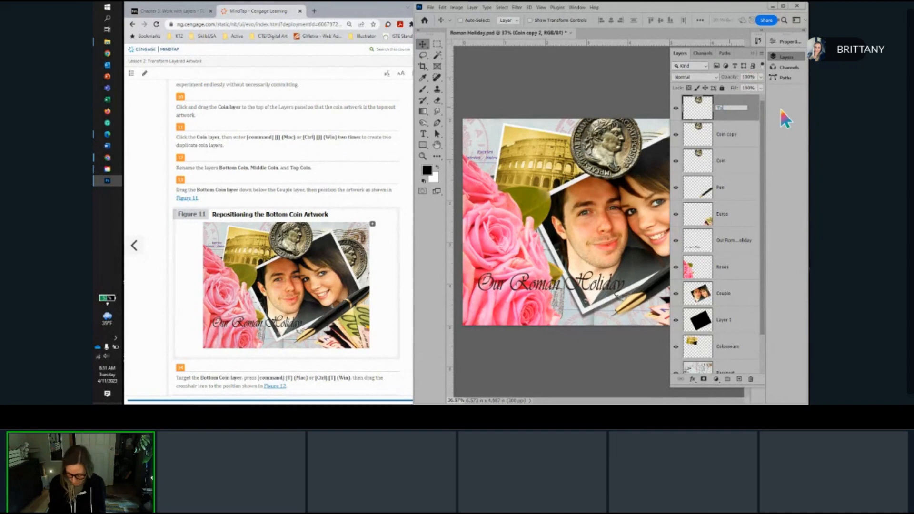
type(" Coin")
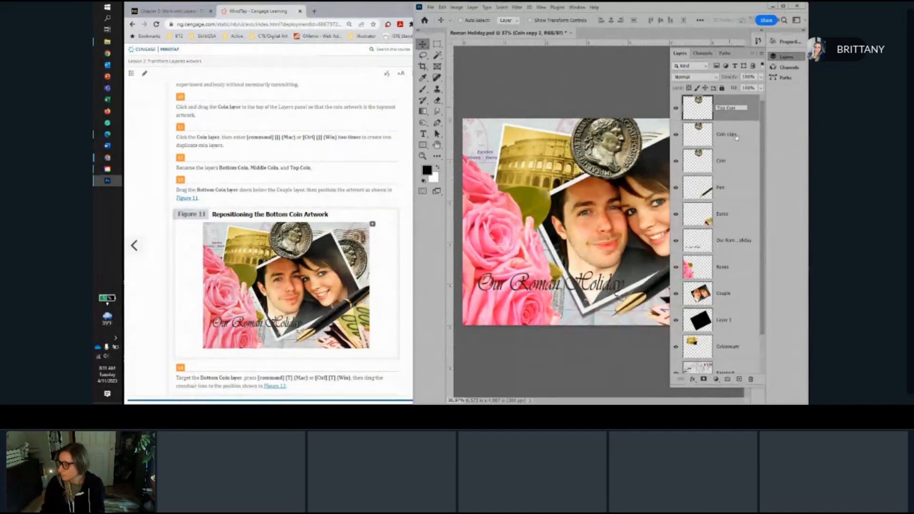
key("Tab")
type("M")
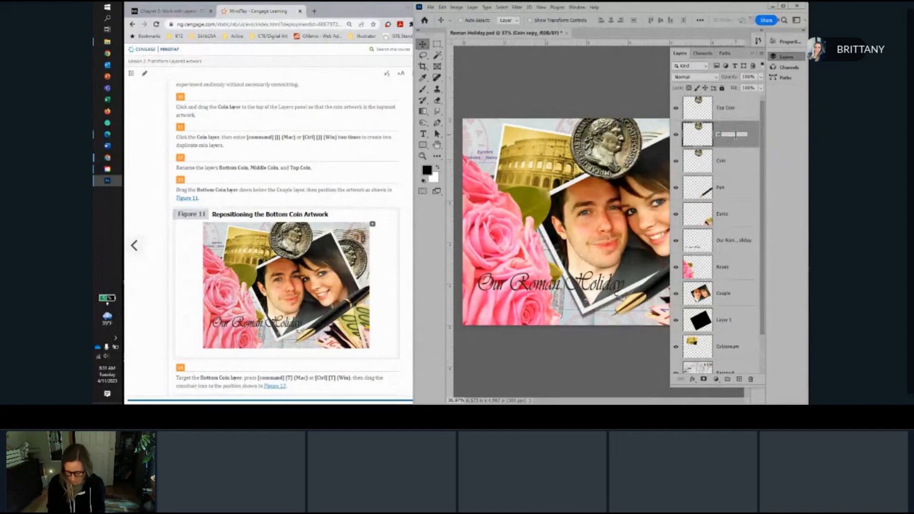
type("iddle Coin")
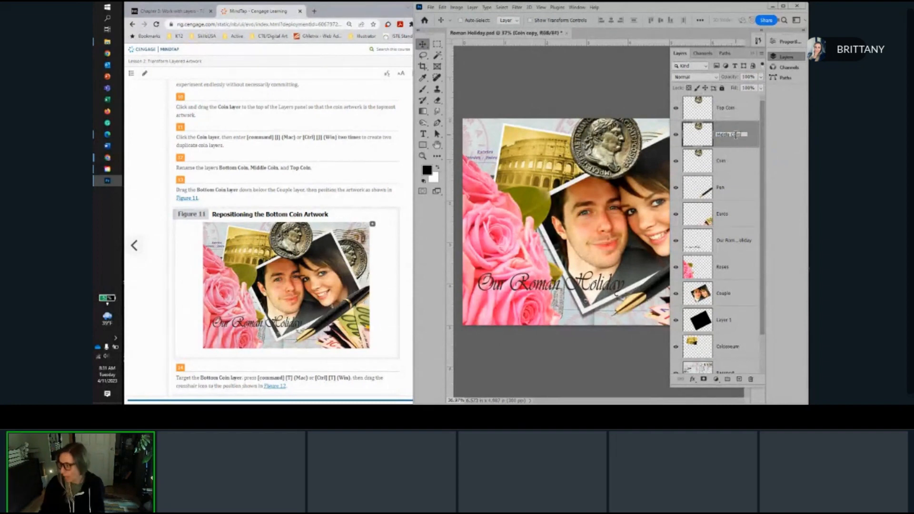
double_click(719, 162)
type("Bottom")
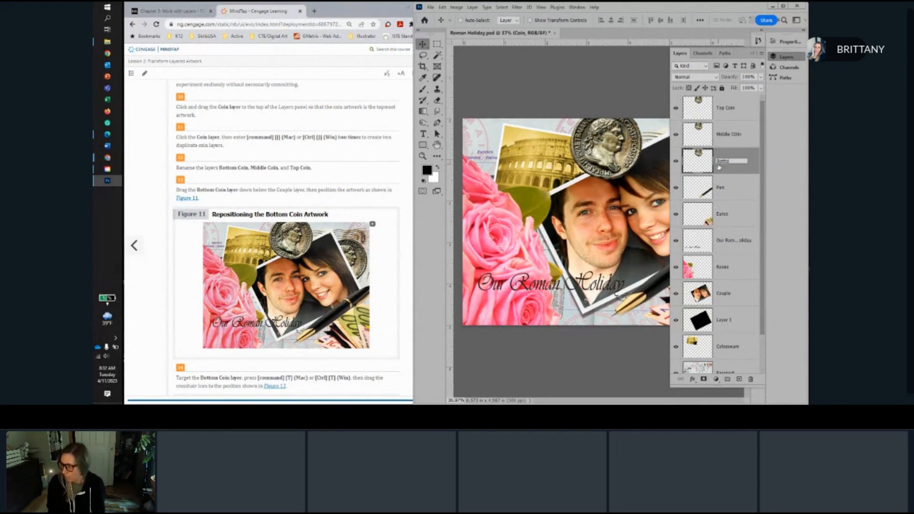
type(" Coin")
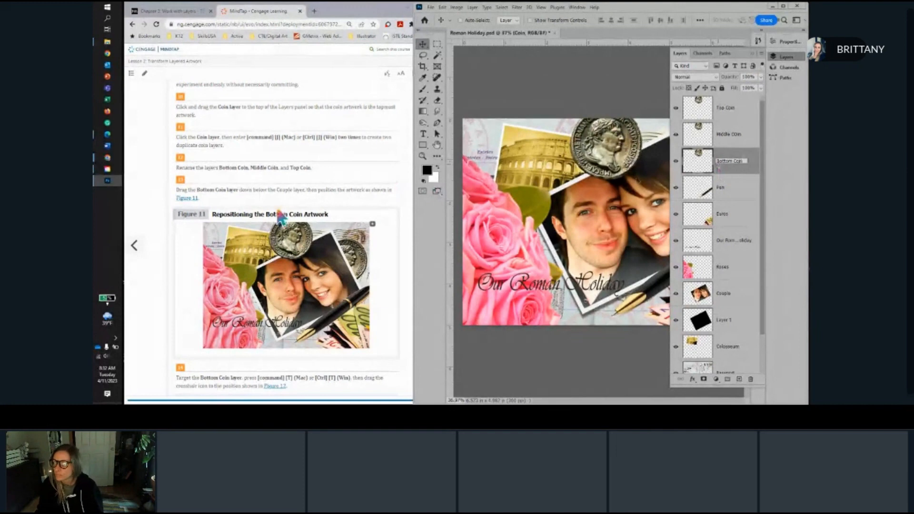
Step: Move the Bottom Coin layer down the stack so it sits directly below the Couple layer
scroll(276, 217, "down", 1)
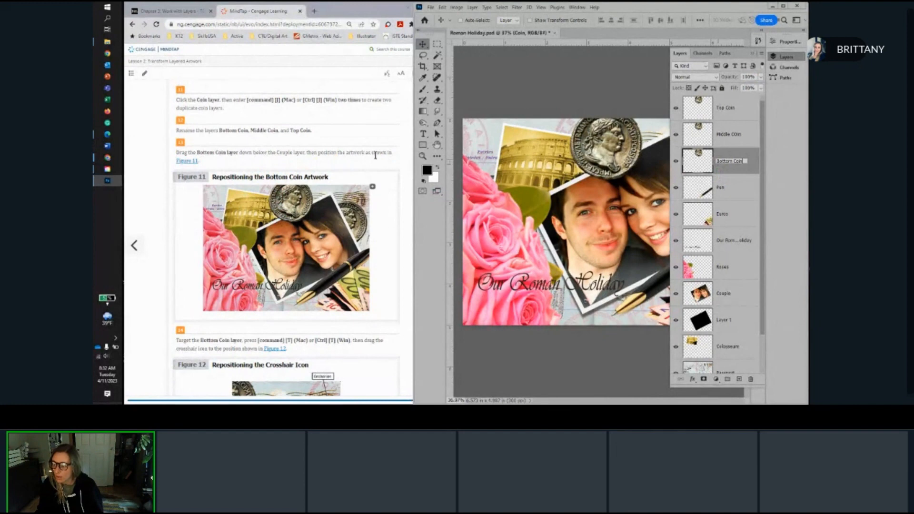
scroll(374, 155, "down", 1)
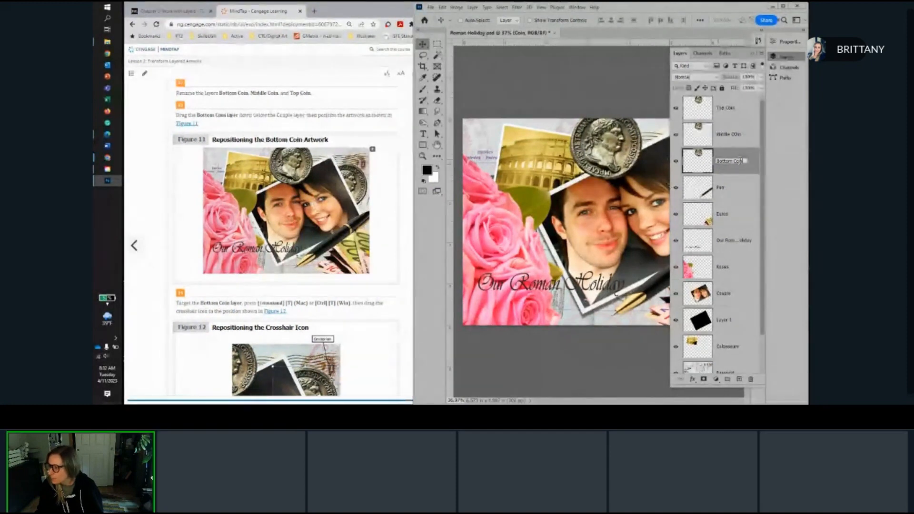
left_click(750, 173)
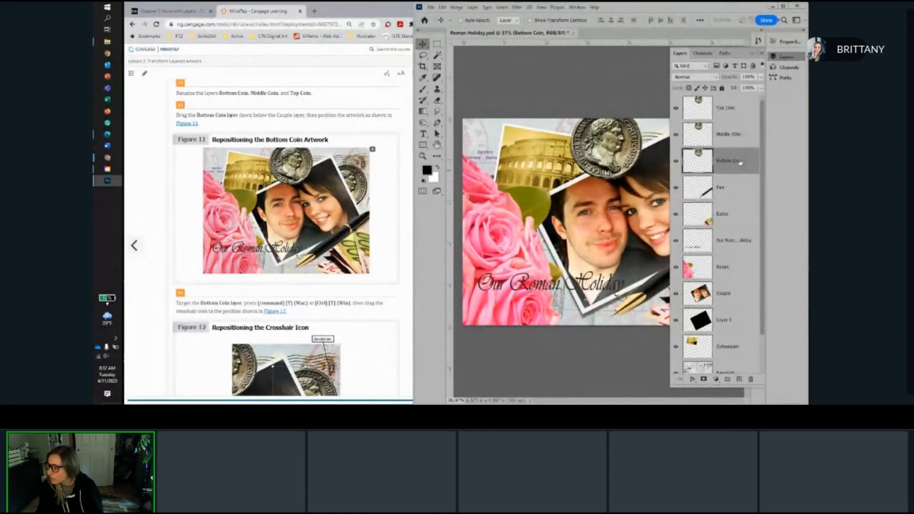
left_click_drag(740, 162, 741, 310)
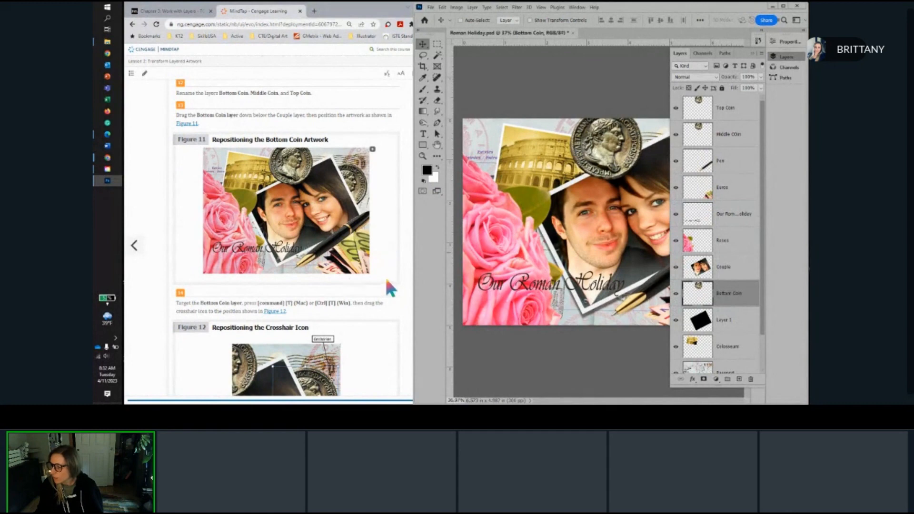
Step: Position the Bottom Coin artwork partly behind the upper-right edge of the couple's photo, as in Figure 11
left_click_drag(414, 279, 227, 278)
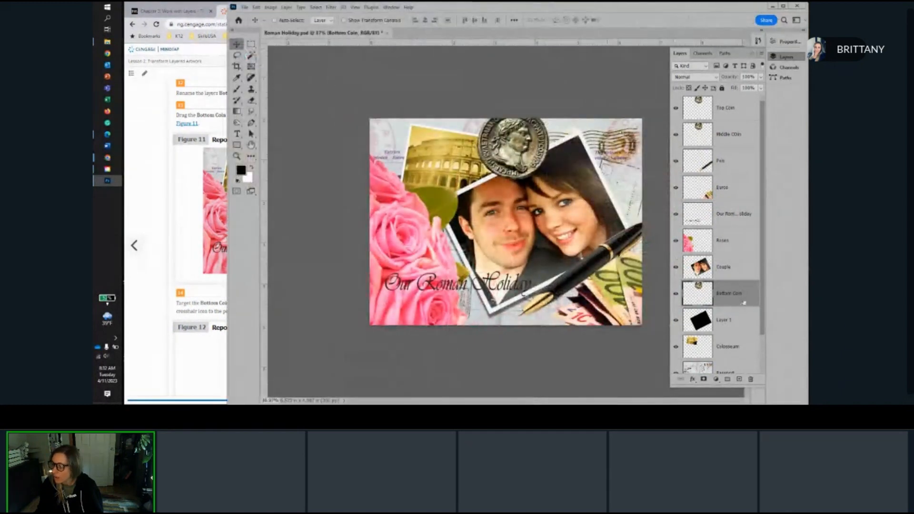
left_click_drag(513, 149, 601, 175)
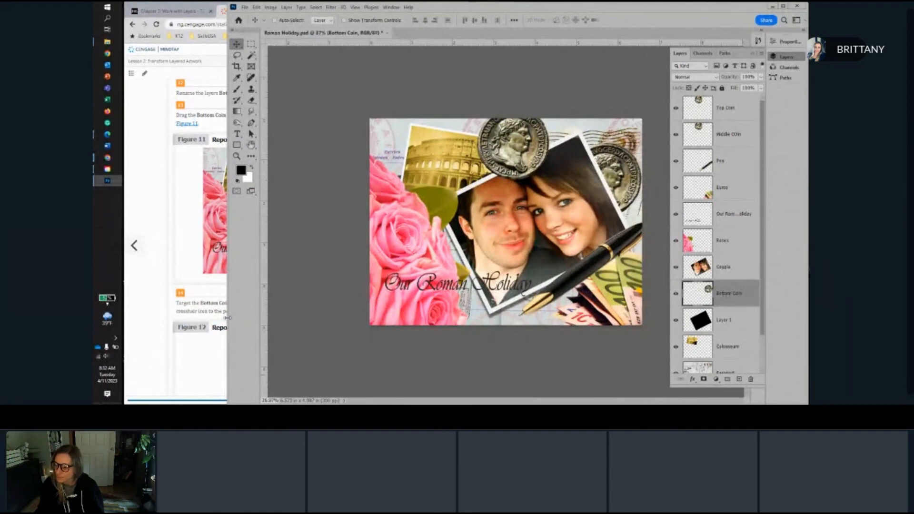
left_click_drag(228, 317, 407, 322)
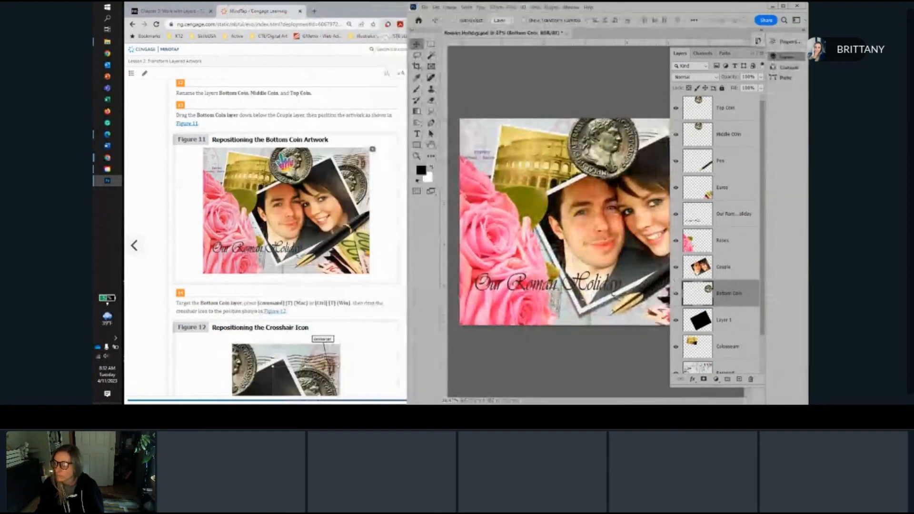
Step: Start a free transform of the Bottom Coin artwork and move its crosshair to the bounding box's upper-right corner, as in Figure 12
scroll(289, 241, "down", 1)
scroll(289, 240, "down", 1)
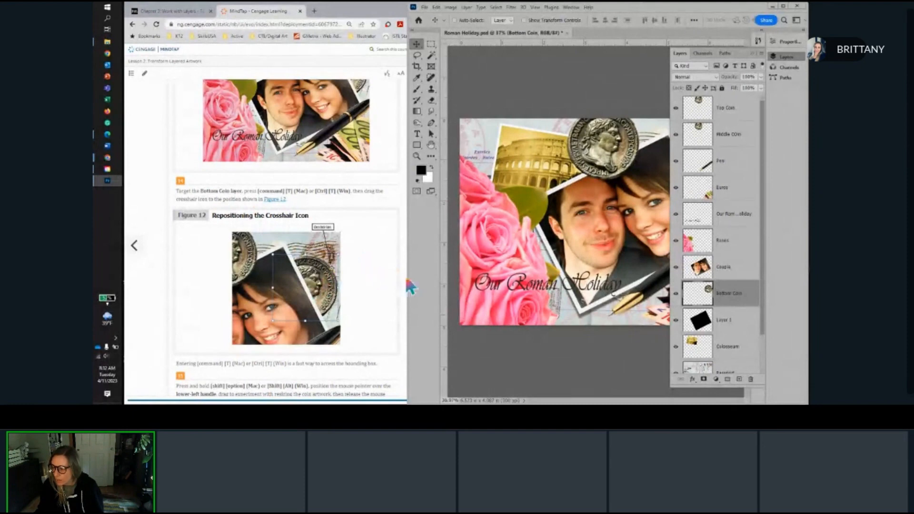
left_click_drag(408, 281, 266, 281)
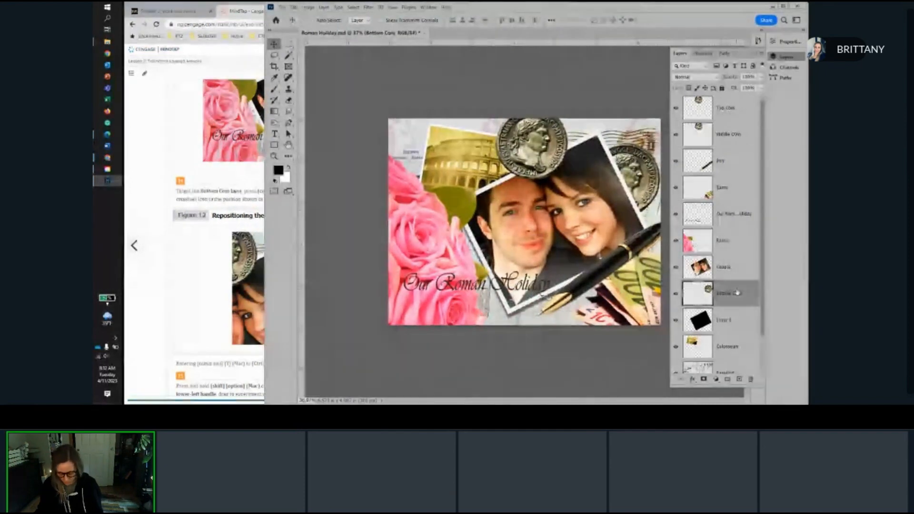
key("ctrl+t")
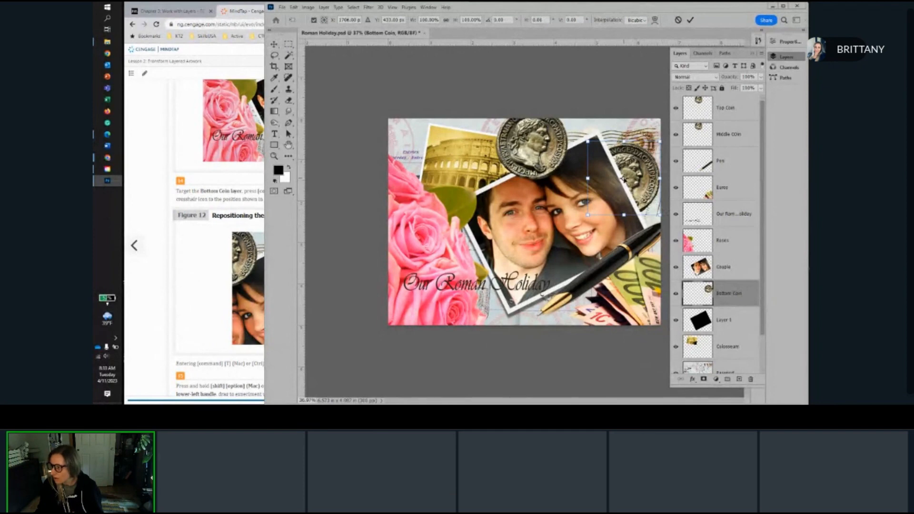
left_click_drag(624, 178, 660, 141)
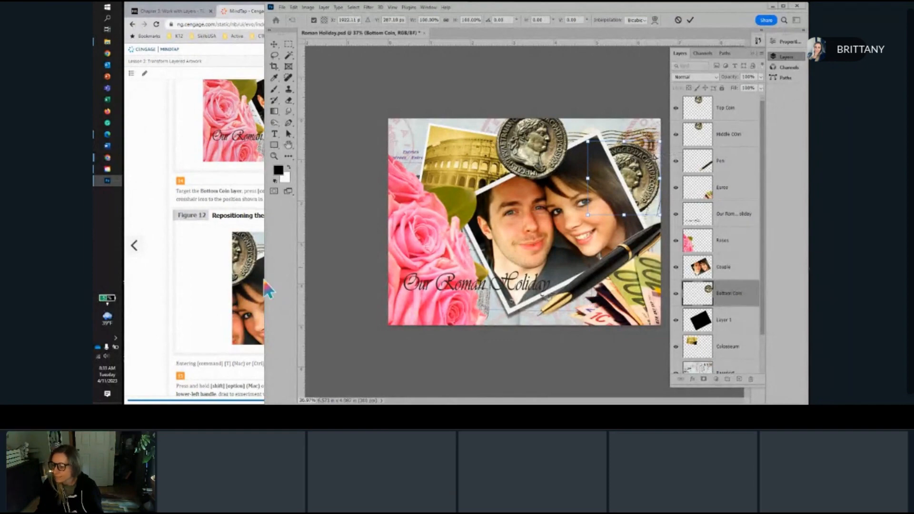
left_click_drag(266, 289, 336, 289)
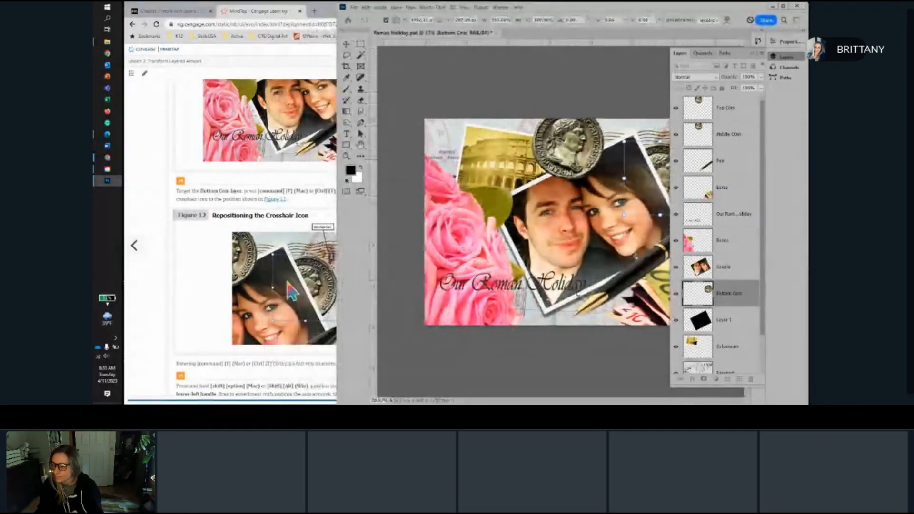
Step: Try scaling the Bottom Coin artwork proportionally from its crosshair by its lower-left handle, down to about 67%
scroll(287, 283, "down", 3)
scroll(289, 291, "down", 2)
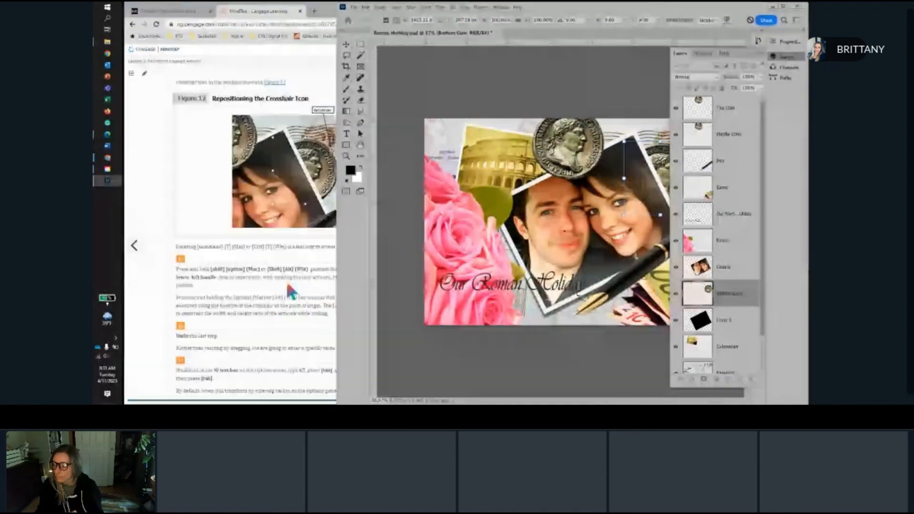
scroll(287, 285, "up", 3)
scroll(300, 286, "down", 3)
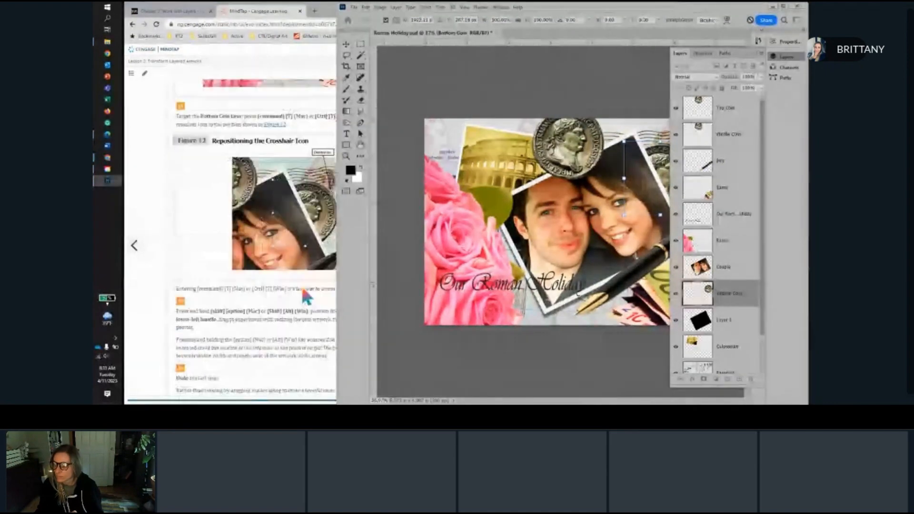
scroll(299, 285, "down", 2)
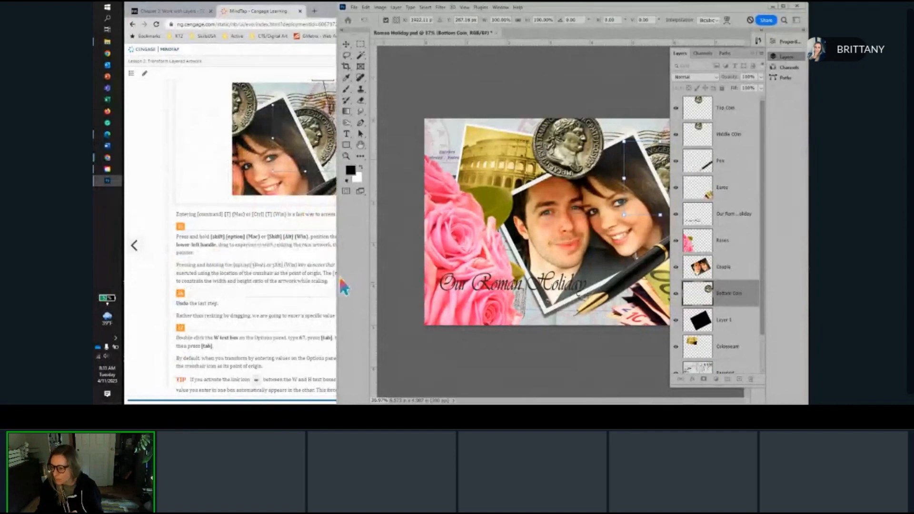
left_click_drag(335, 275, 395, 275)
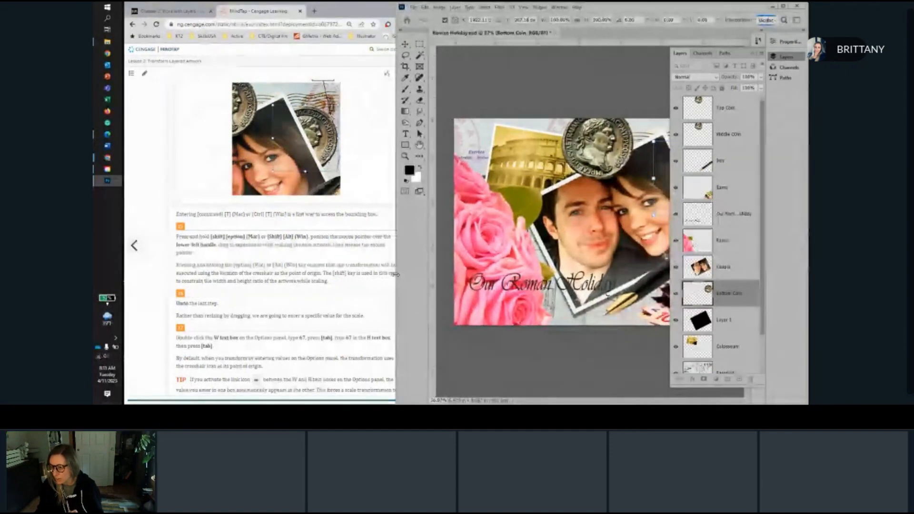
left_click_drag(394, 274, 288, 274)
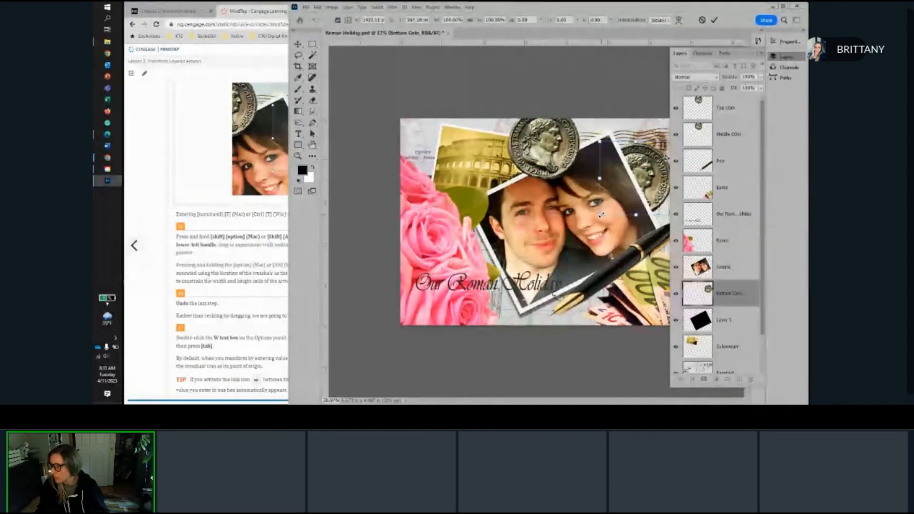
left_click_drag(599, 214, 621, 195)
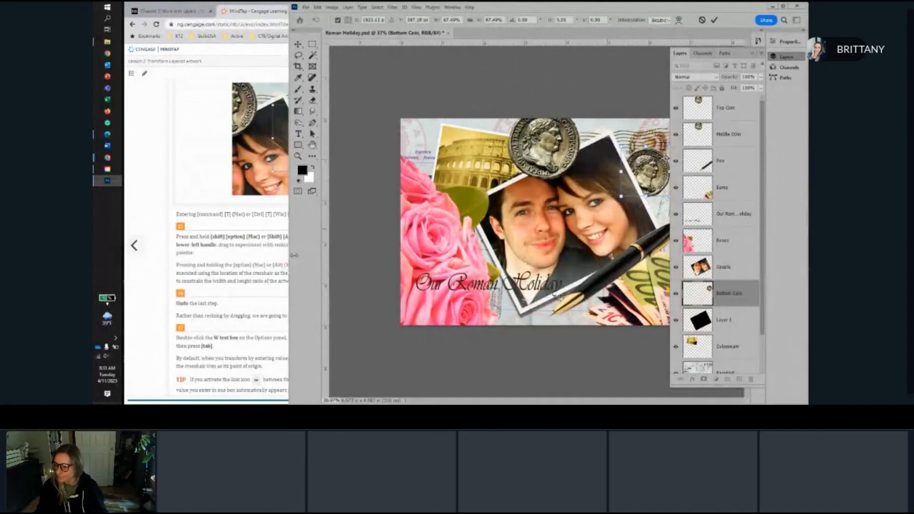
Step: Undo the freehand scaling of the Bottom Coin artwork while staying in the free transform
left_click_drag(287, 267, 379, 257)
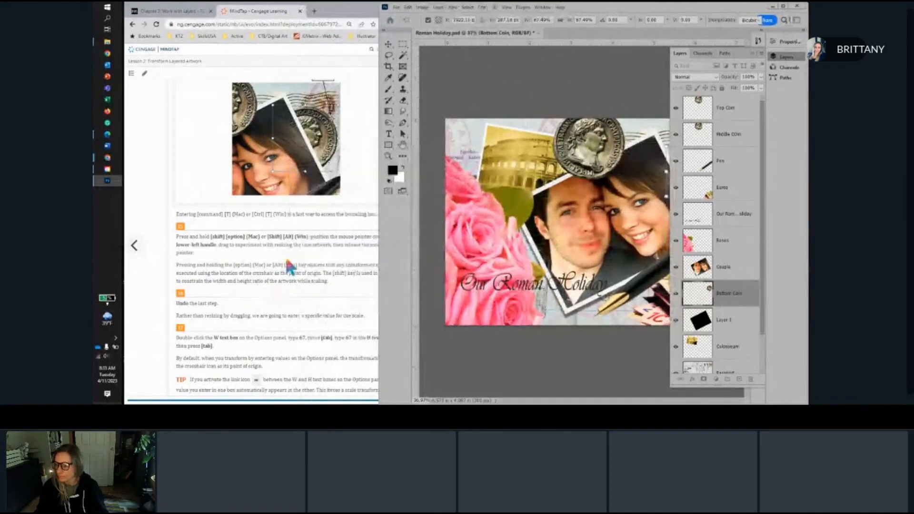
scroll(276, 269, "down", 3)
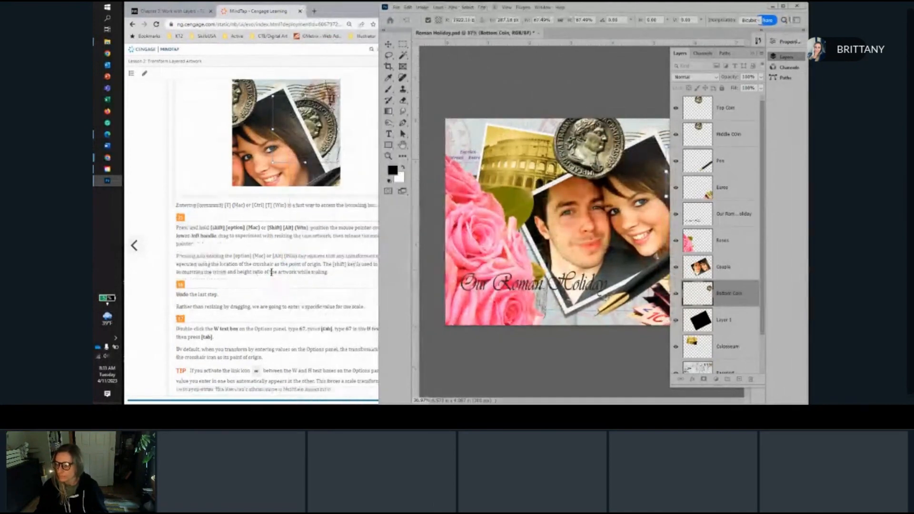
left_click(407, 7)
left_click(414, 16)
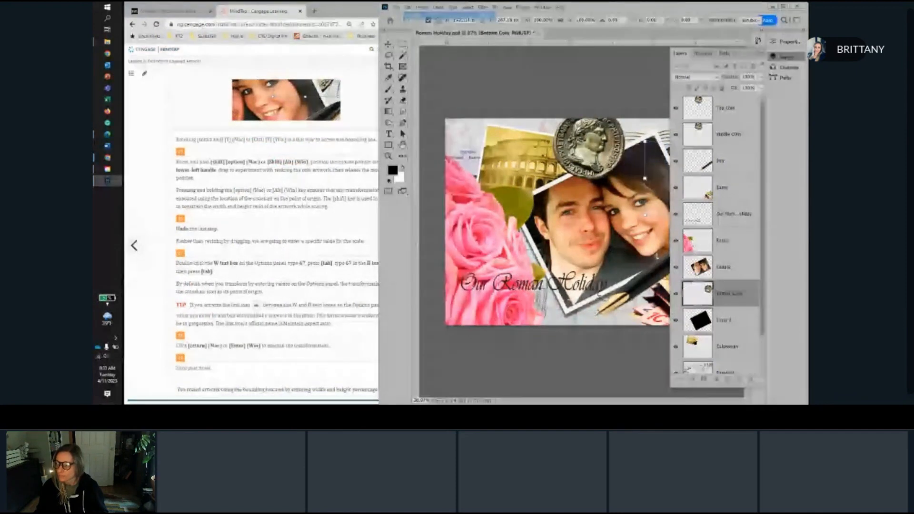
Step: Scale the Bottom Coin artwork to 67% width and 67% height and apply the transformation
scroll(323, 282, "down", 1)
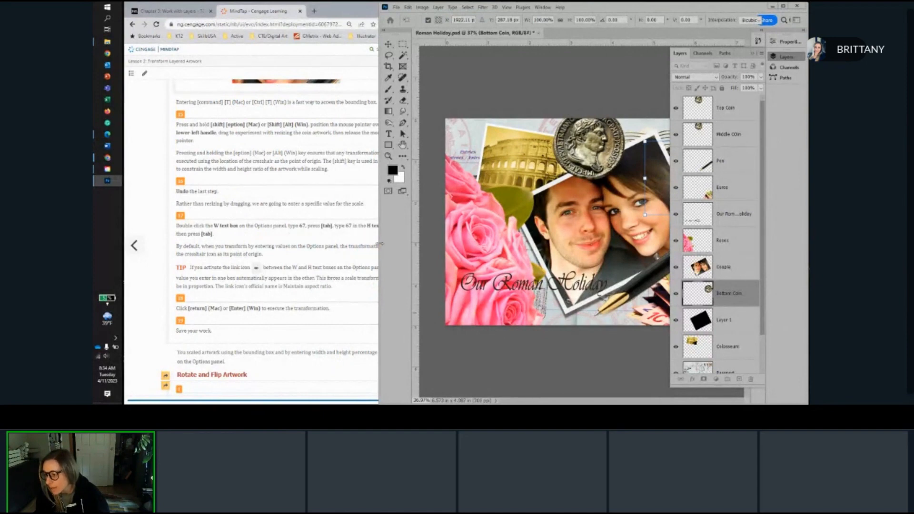
left_click_drag(381, 245, 398, 242)
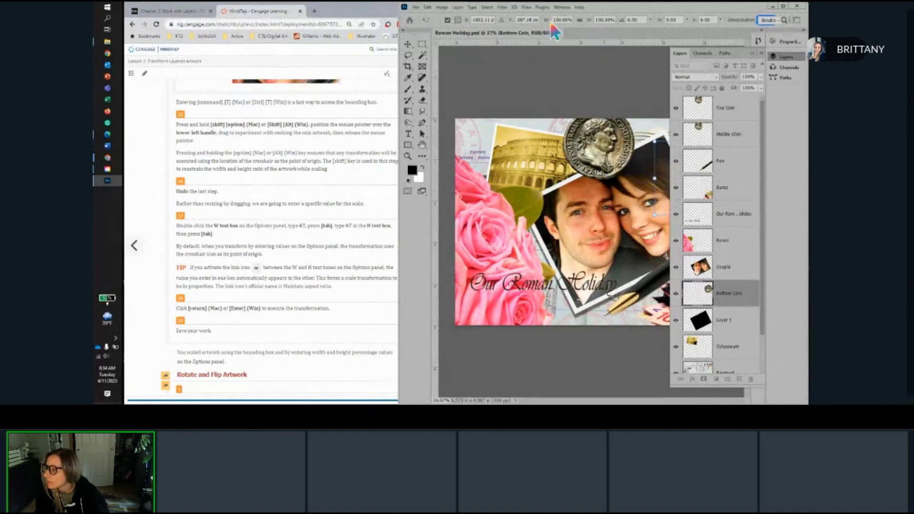
double_click(562, 20)
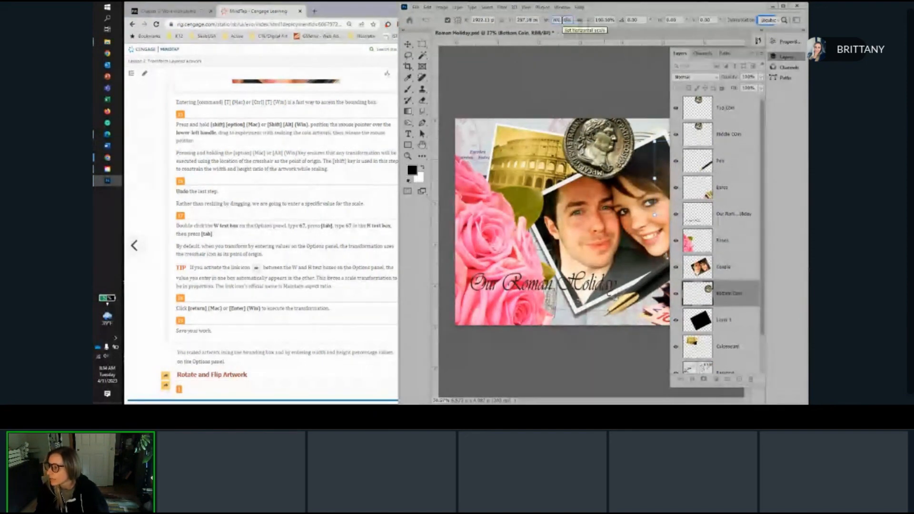
type("67")
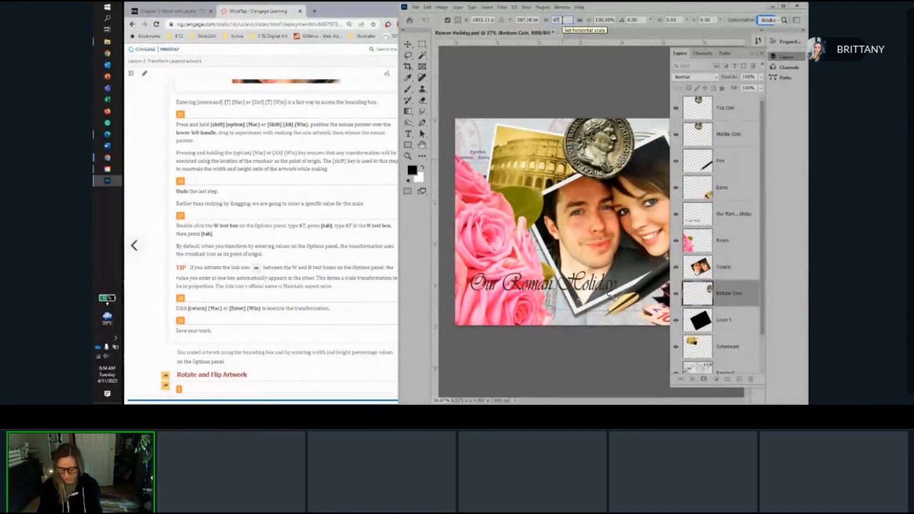
key("Tab")
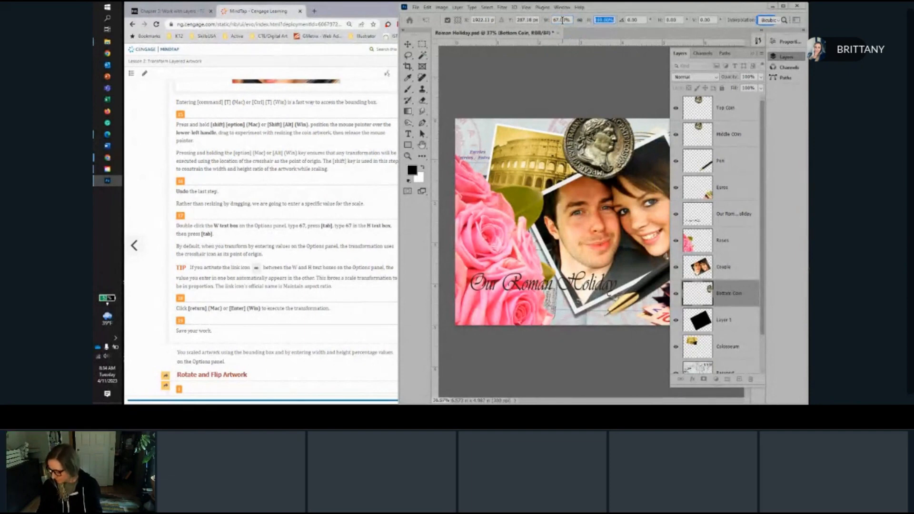
type("67")
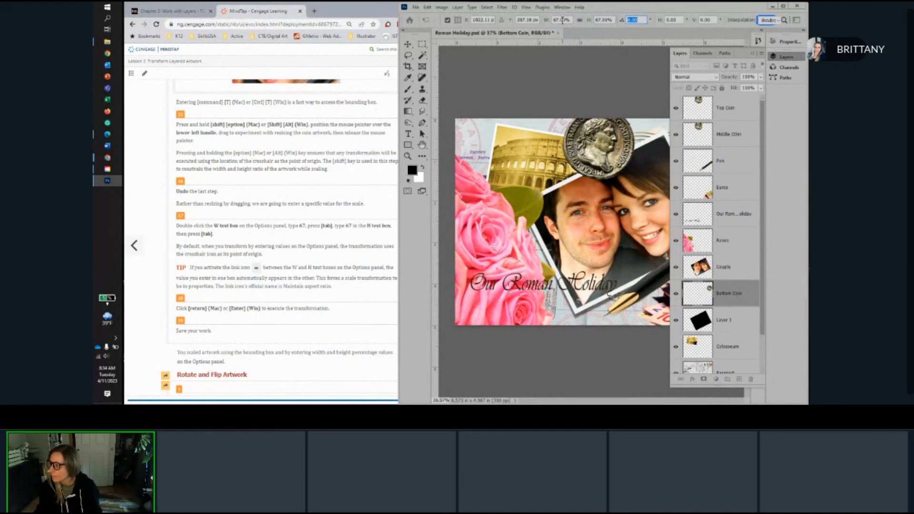
left_click(753, 54)
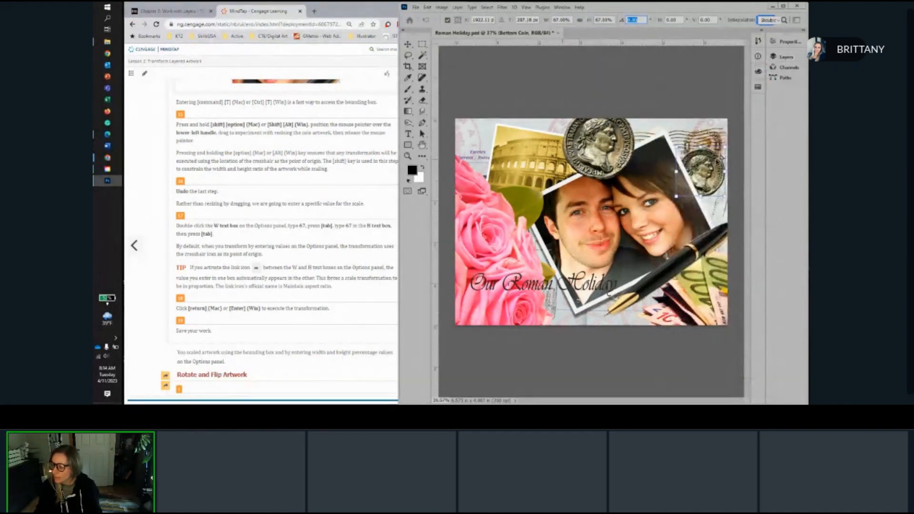
scroll(228, 252, "down", 2)
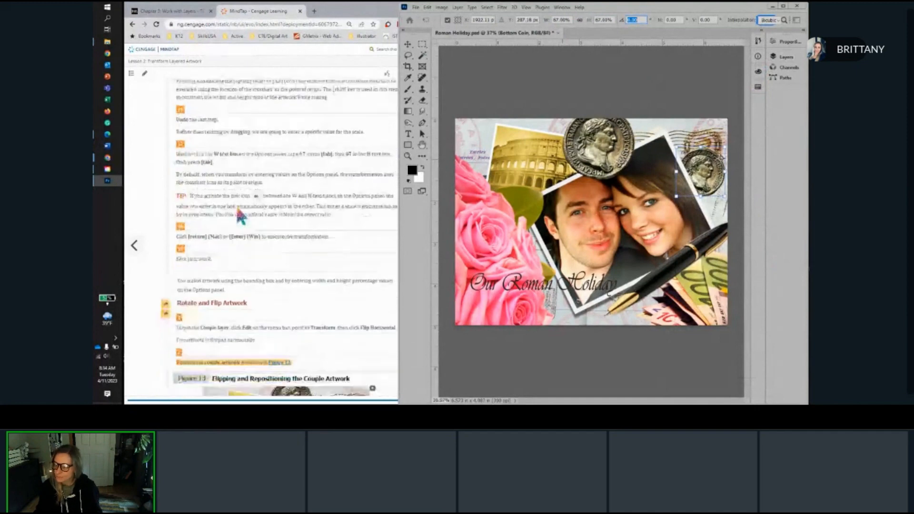
scroll(230, 253, "down", 1)
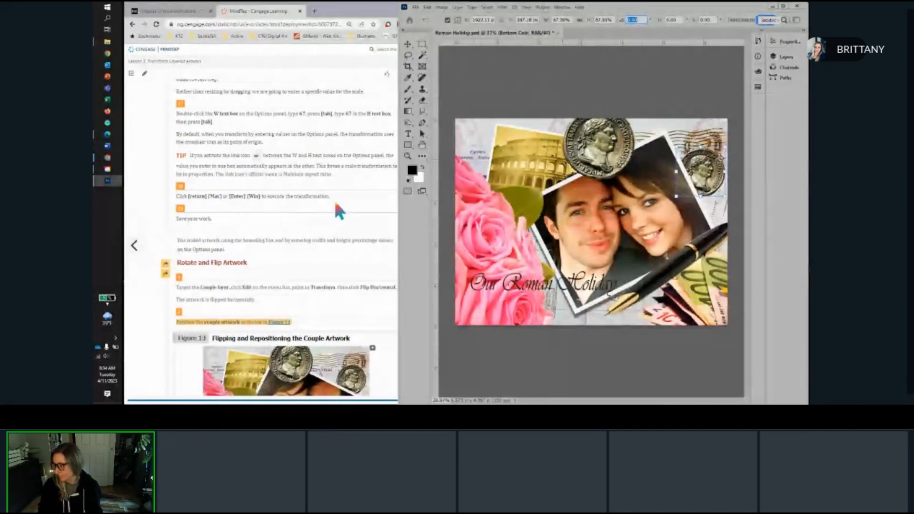
key("Return")
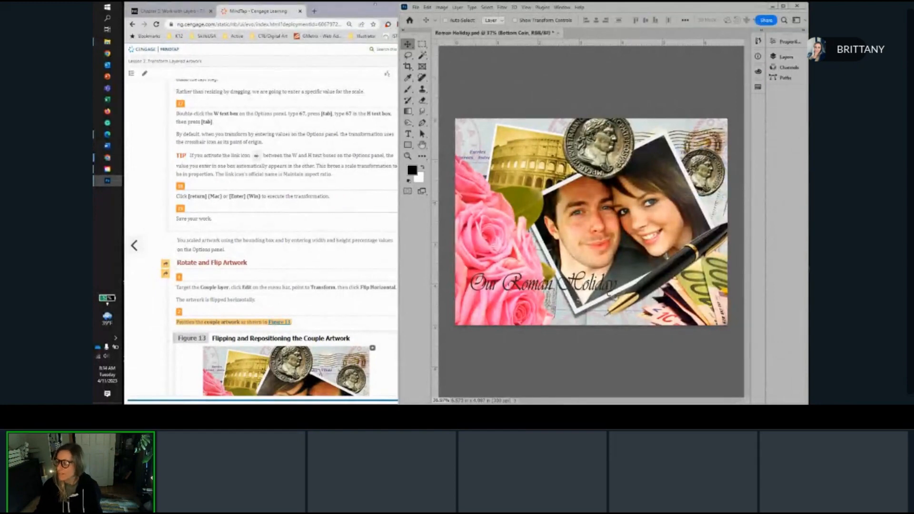
Step: Flip the artwork on the Couple layer horizontally, following the Rotate and Flip Artwork section of the lesson
scroll(364, 171, "down", 1)
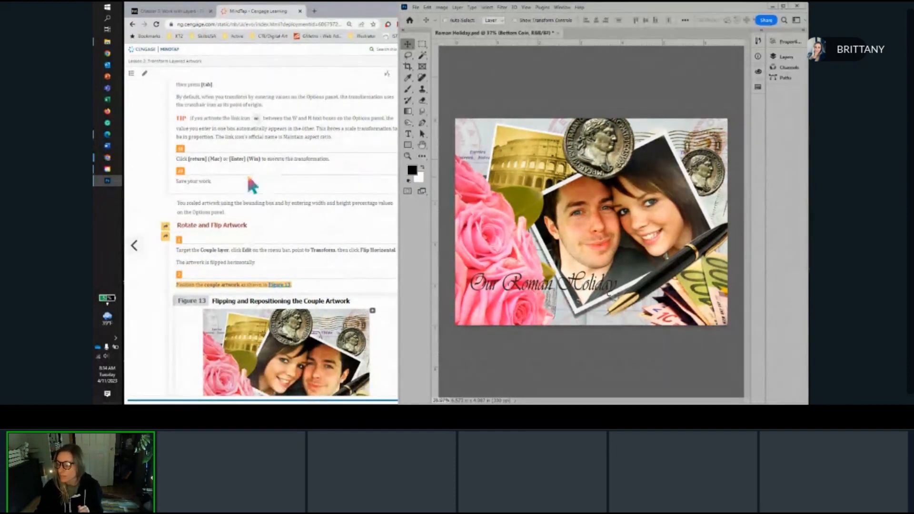
scroll(248, 186, "down", 1)
scroll(231, 186, "down", 2)
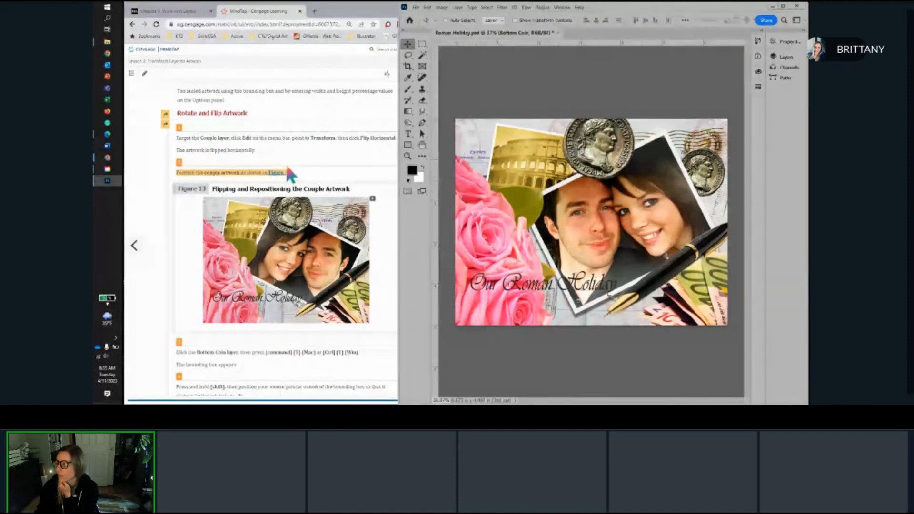
left_click(801, 59)
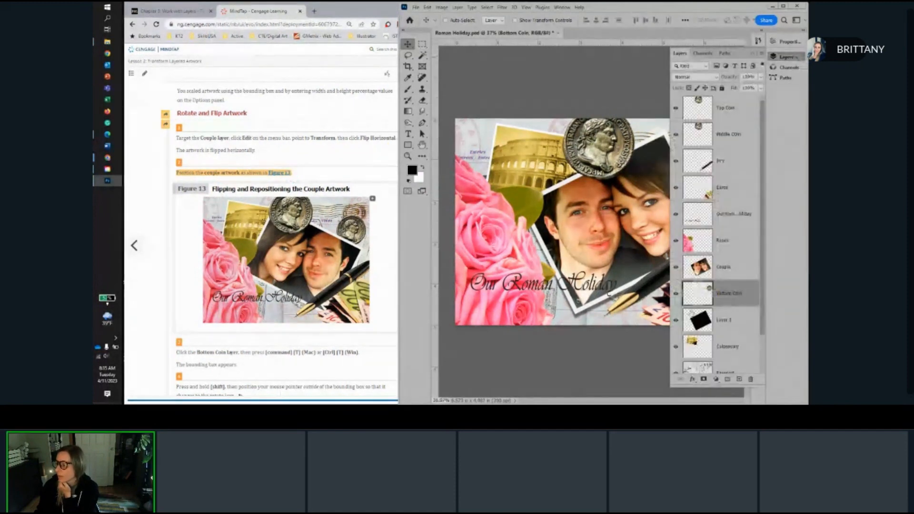
left_click(734, 270)
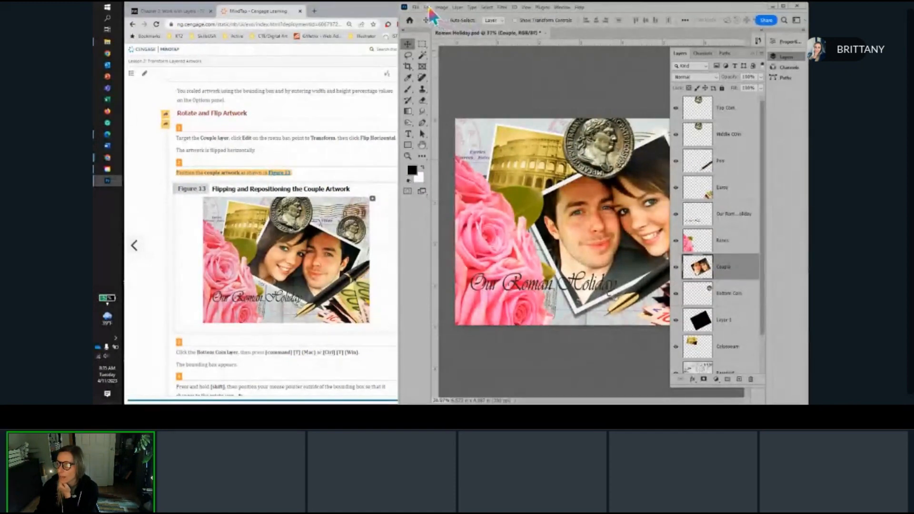
left_click(428, 7)
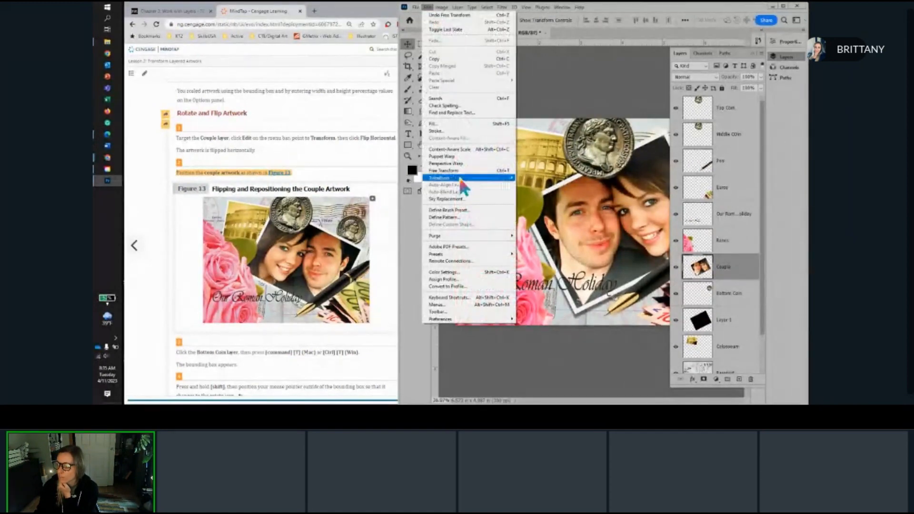
mouse_move(459, 179)
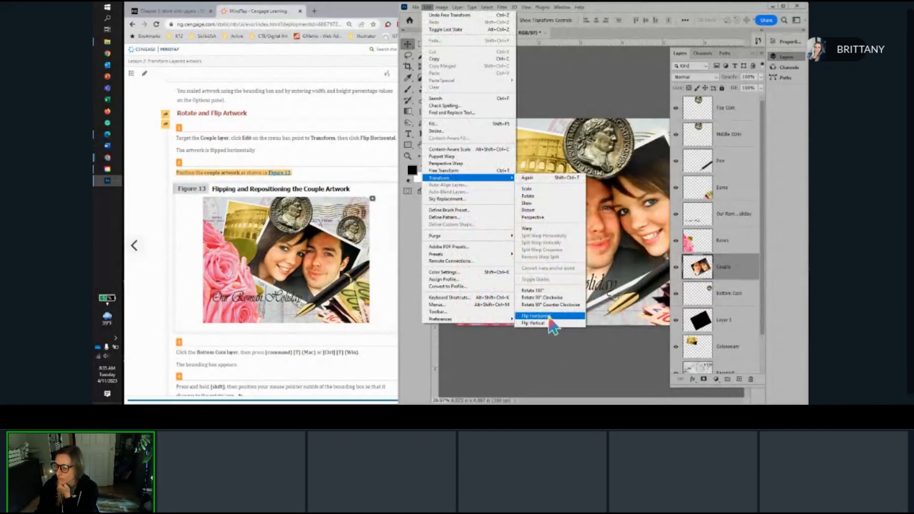
left_click(549, 317)
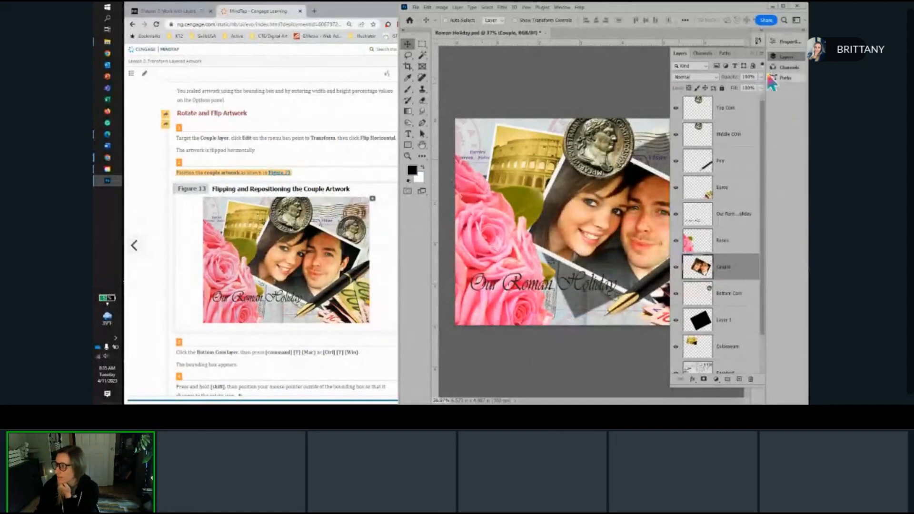
left_click(753, 54)
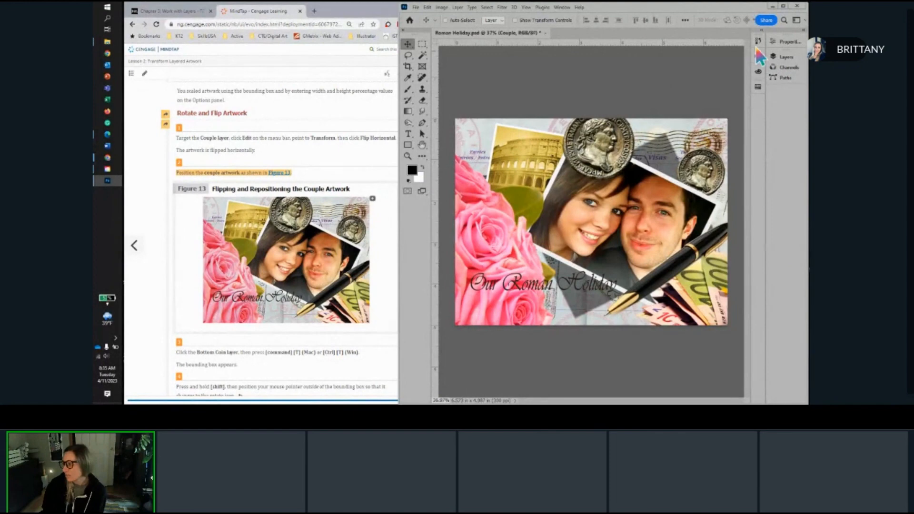
Step: Hide Layer 1, the dark semi-transparent rectangle behind the couple's photo
left_click(790, 58)
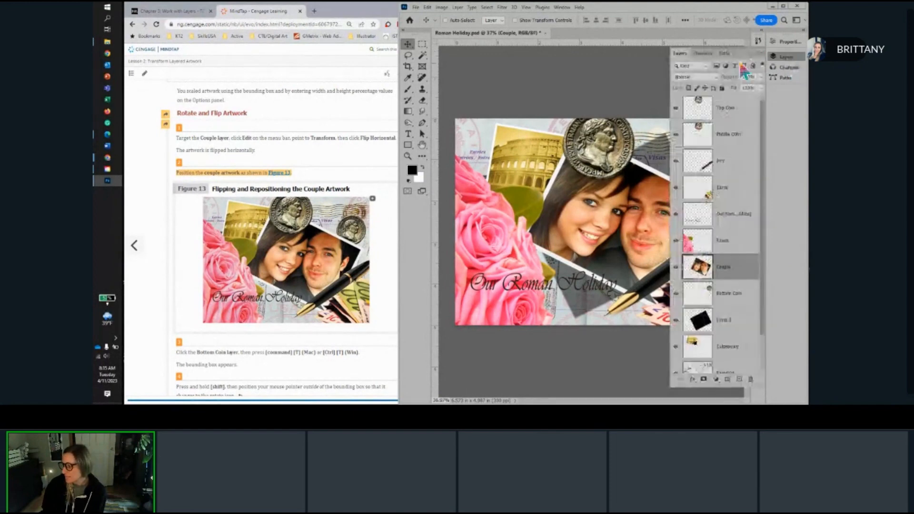
left_click(733, 323)
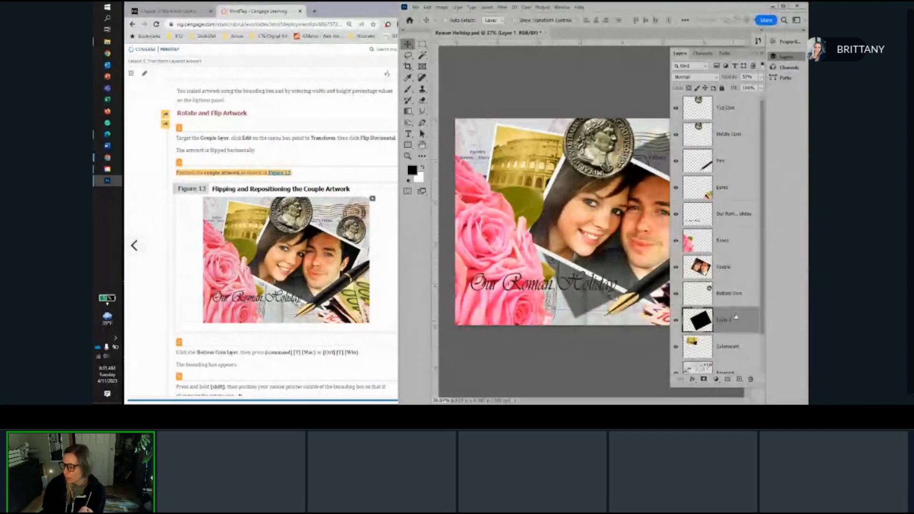
left_click(676, 322)
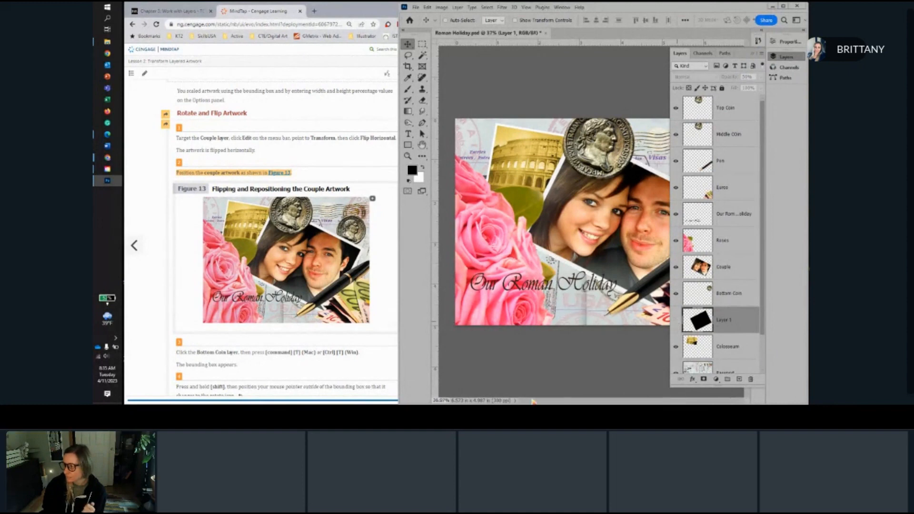
left_click(760, 53)
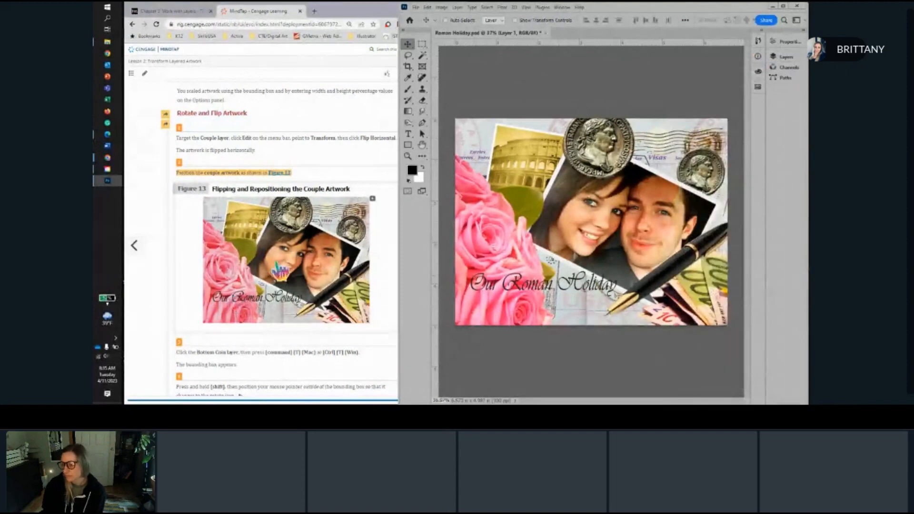
Step: Bring up the free transform bounding box on the Bottom Coin layer, following the next lesson steps after Figure 13
scroll(280, 270, "down", 3)
scroll(280, 270, "up", 1)
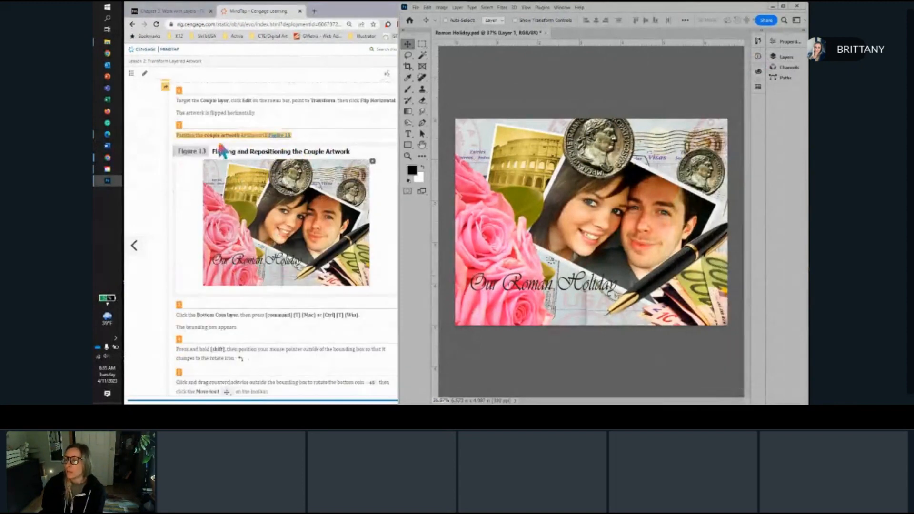
scroll(234, 142, "down", 5)
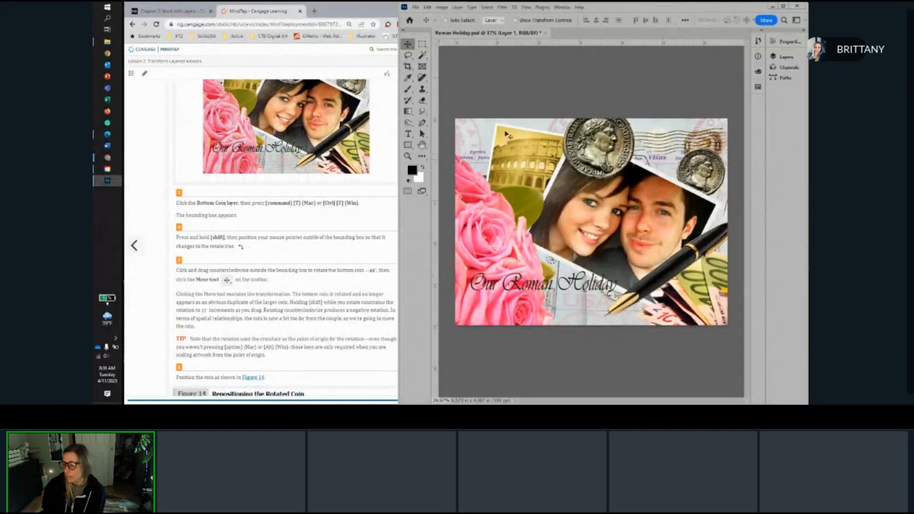
left_click(802, 58)
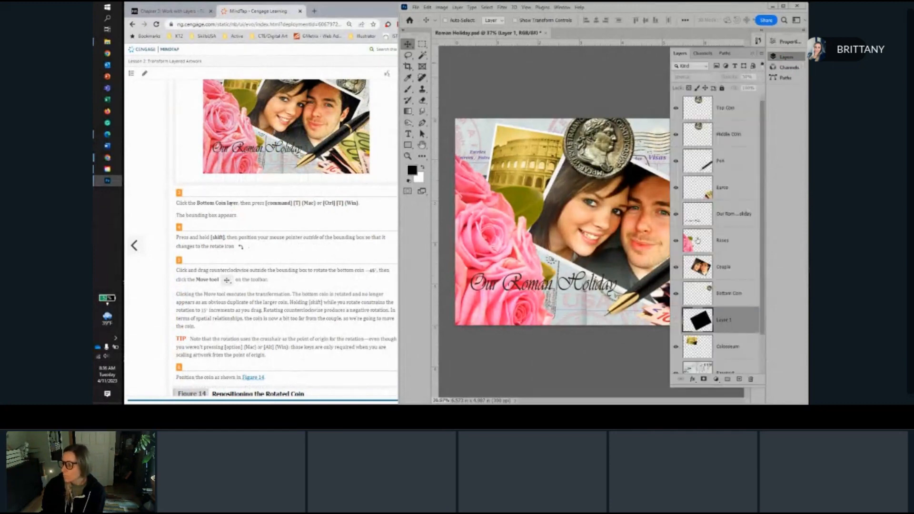
scroll(743, 362, "down", 2)
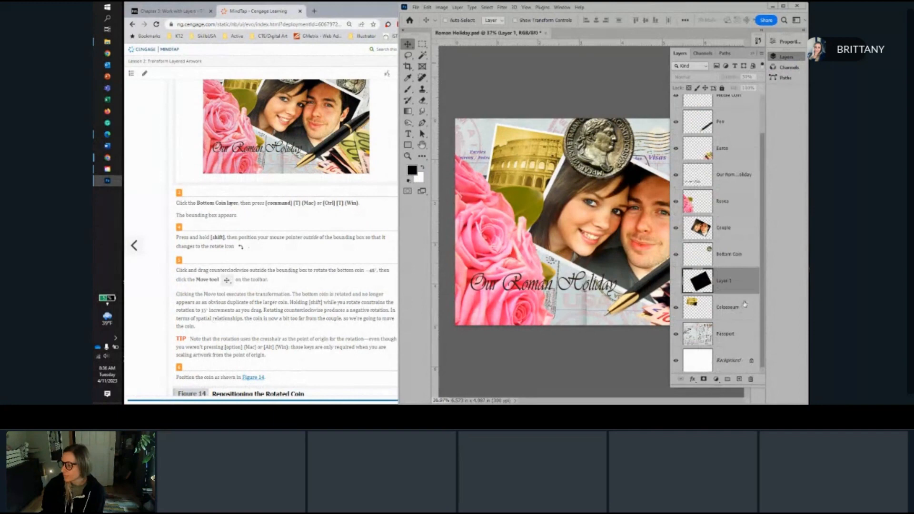
left_click(733, 255)
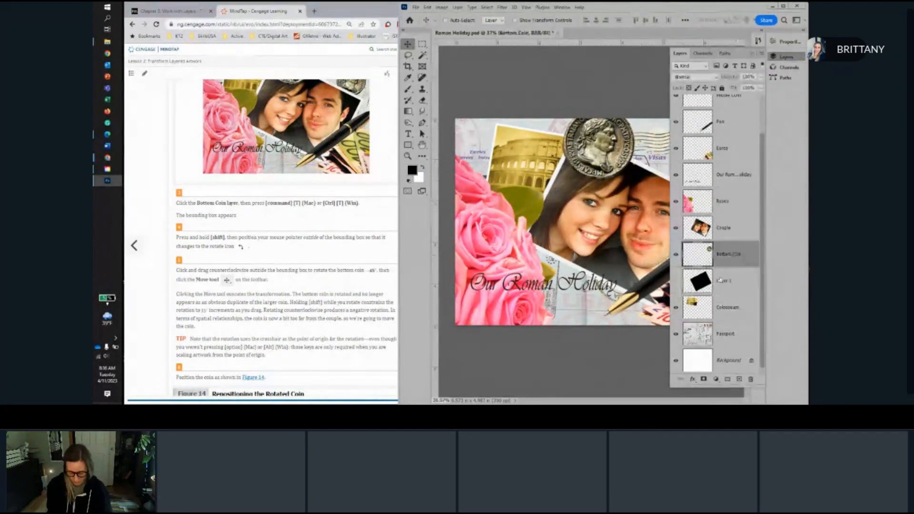
key("ctrl+t")
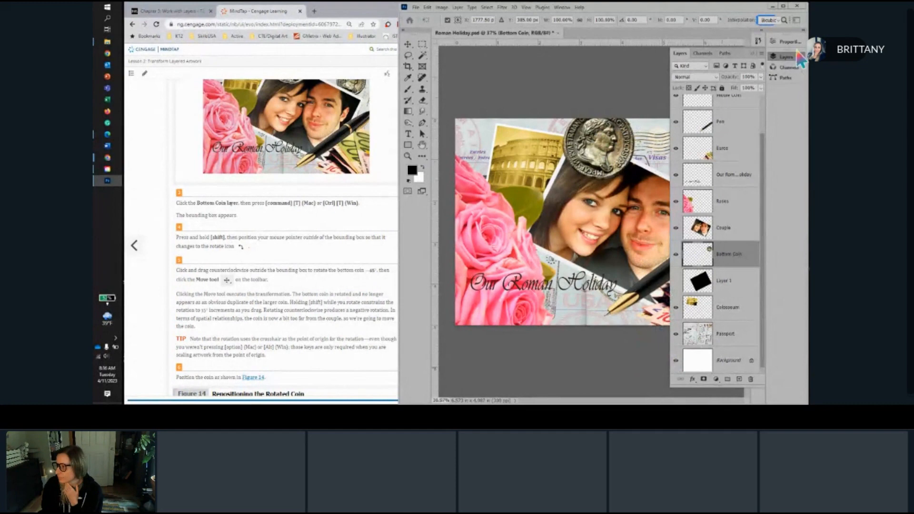
left_click(751, 53)
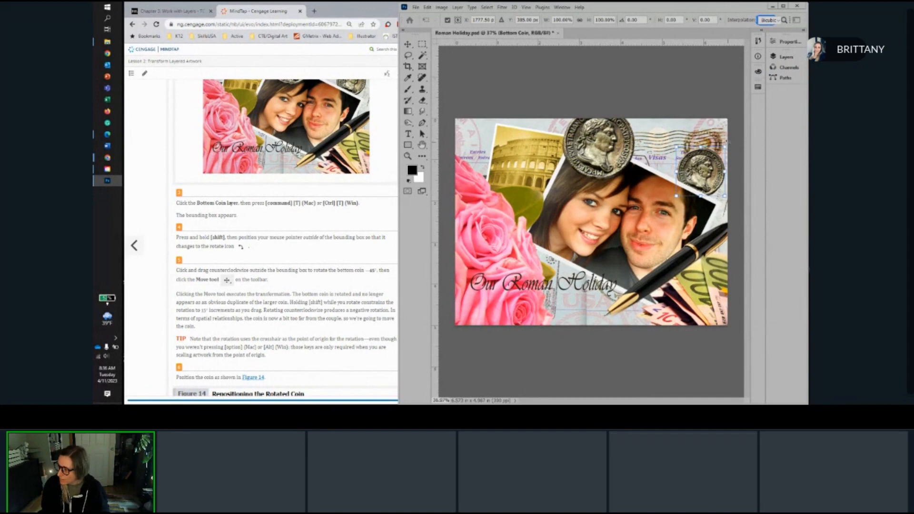
Step: Rotate the Bottom Coin artwork counterclockwise to about -45° around its centre
mouse_move(728, 141)
left_mouse_down()
mouse_move(729, 209)
mouse_move(725, 133)
mouse_move(734, 169)
mouse_move(732, 133)
mouse_move(720, 126)
left_mouse_up()
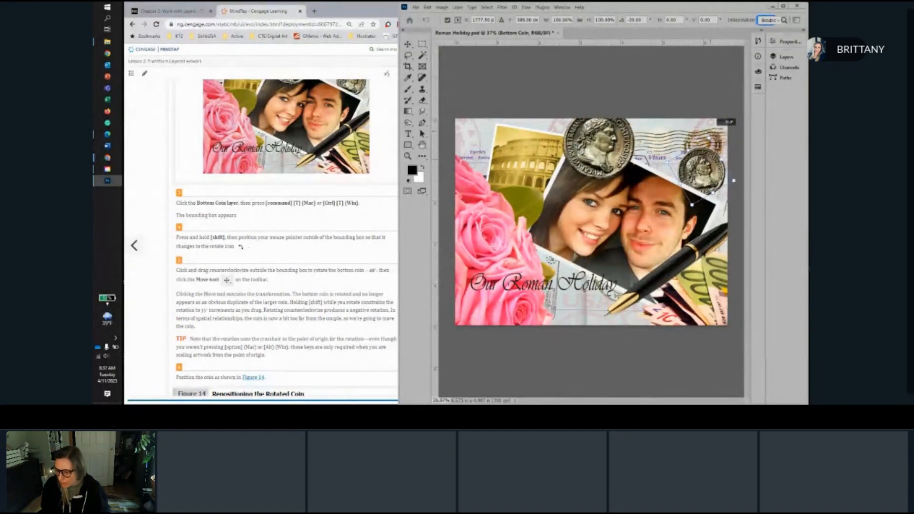
left_click_drag(718, 128, 728, 148)
scroll(226, 238, "down", 2)
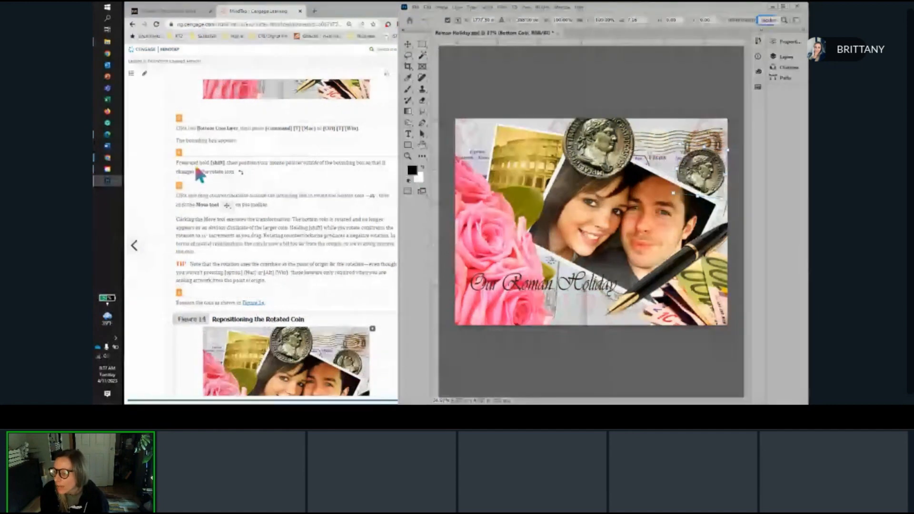
scroll(229, 205, "down", 1)
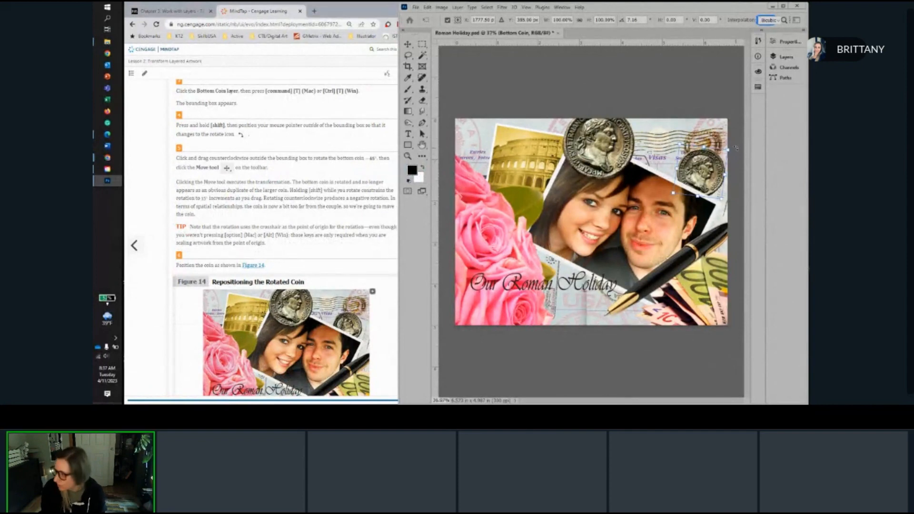
left_click_drag(736, 148, 734, 167)
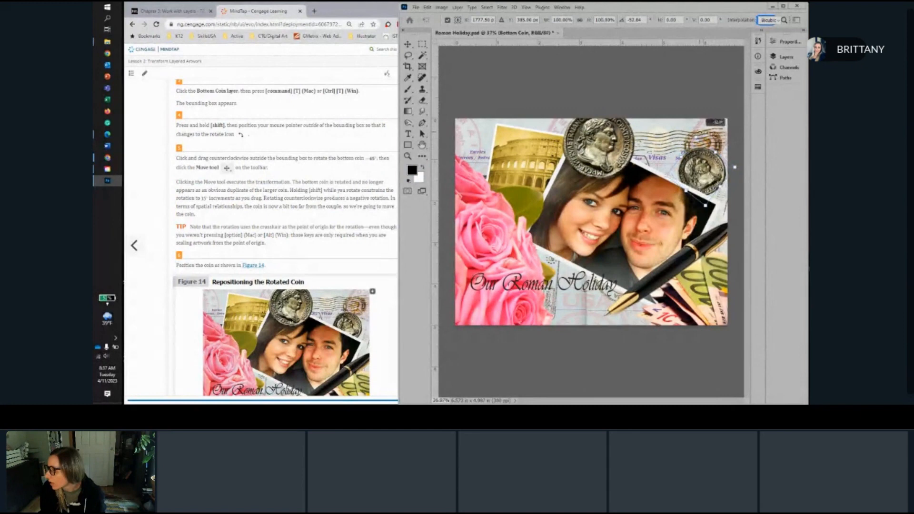
left_click_drag(700, 132, 695, 136)
left_click_drag(734, 167, 734, 171)
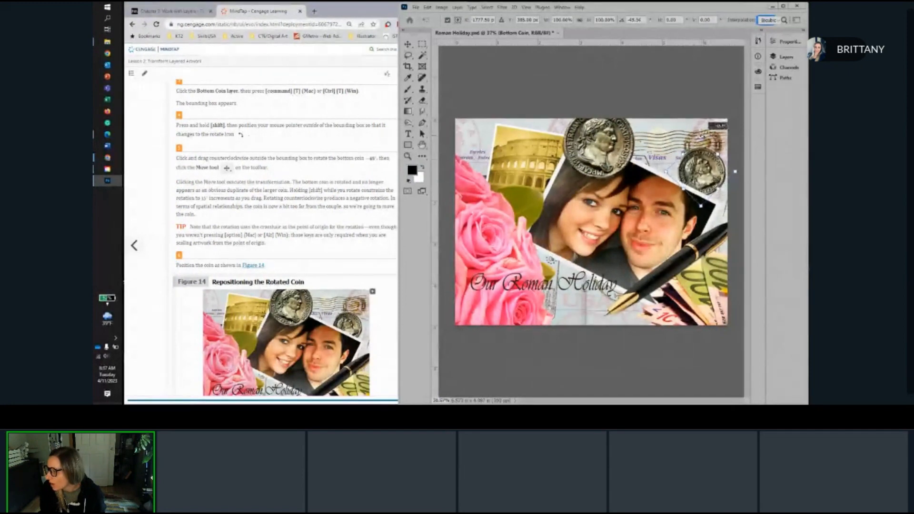
left_click_drag(703, 137, 704, 137)
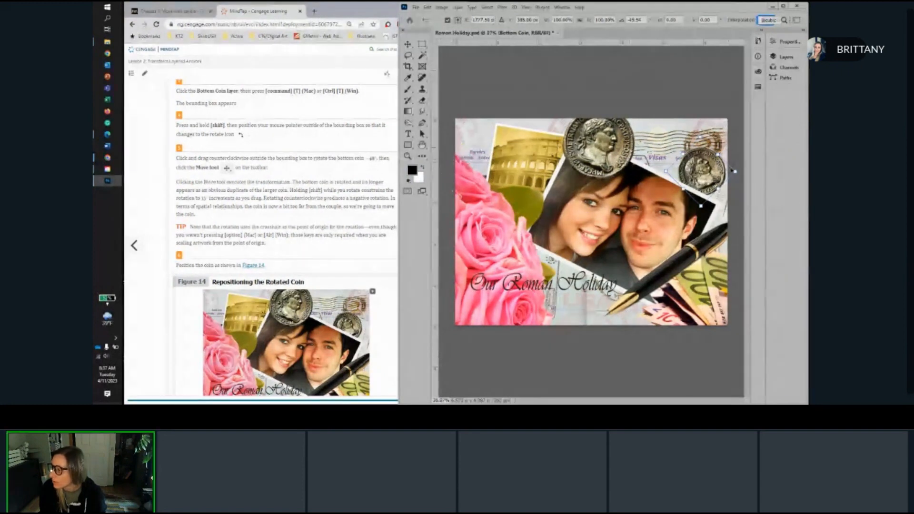
mouse_move(698, 128)
left_mouse_down()
mouse_move(680, 134)
mouse_move(709, 131)
mouse_move(697, 128)
left_mouse_up()
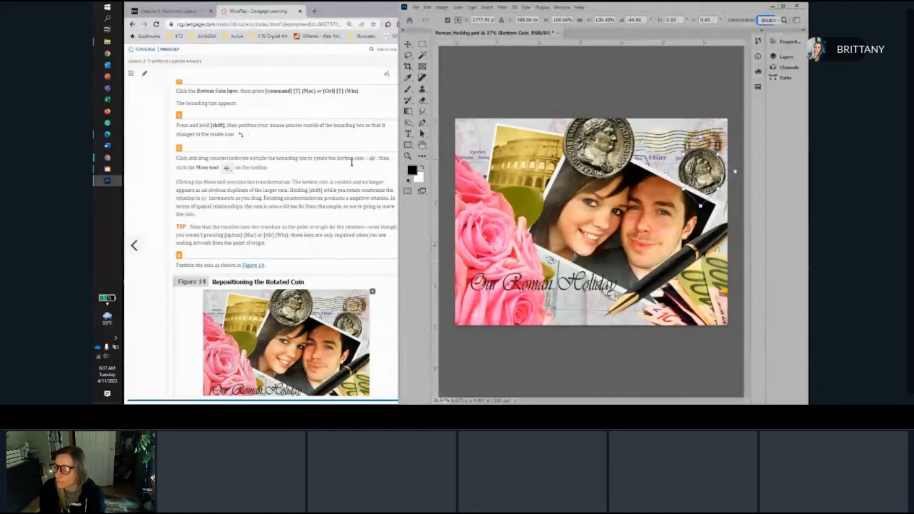
Step: Examine the lesson's remaining steps on repositioning the rotated coin in Figure 14 and scaling and rotating the top coin in Figure 15
scroll(351, 162, "down", 2)
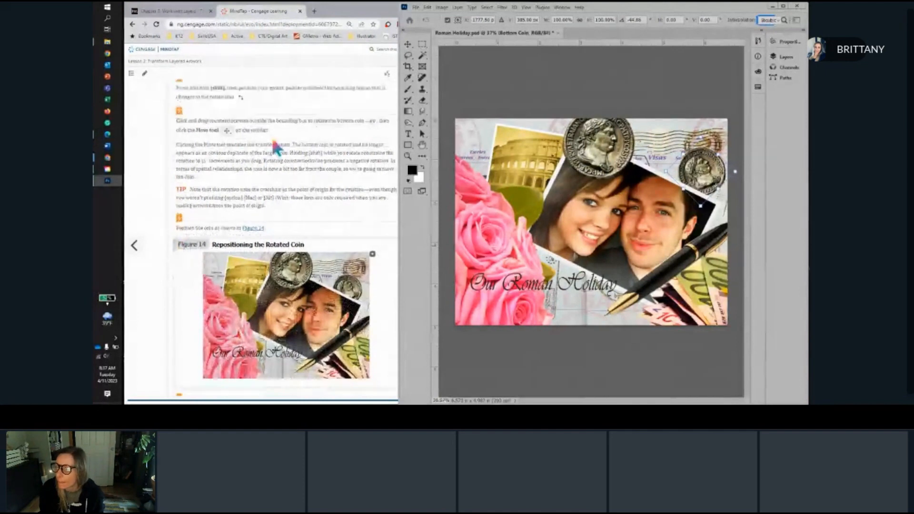
scroll(276, 148, "down", 4)
scroll(270, 142, "up", 4)
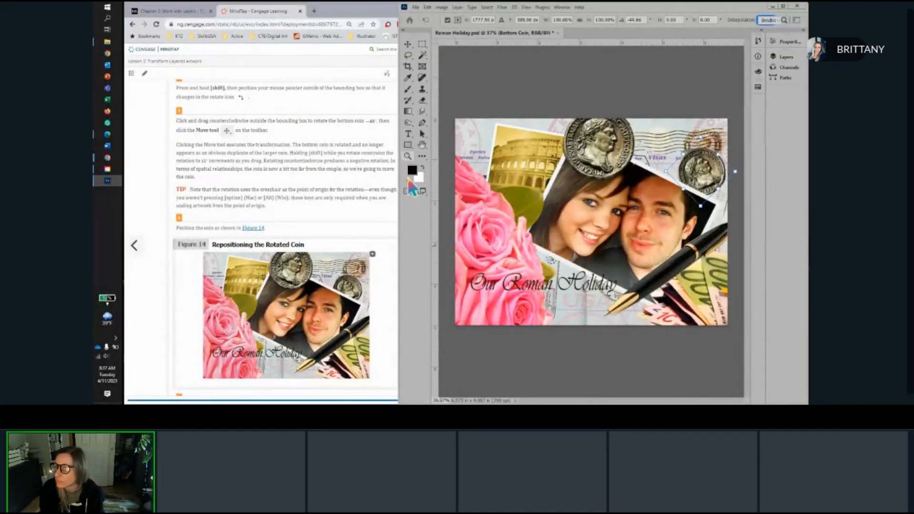
scroll(273, 134, "down", 3)
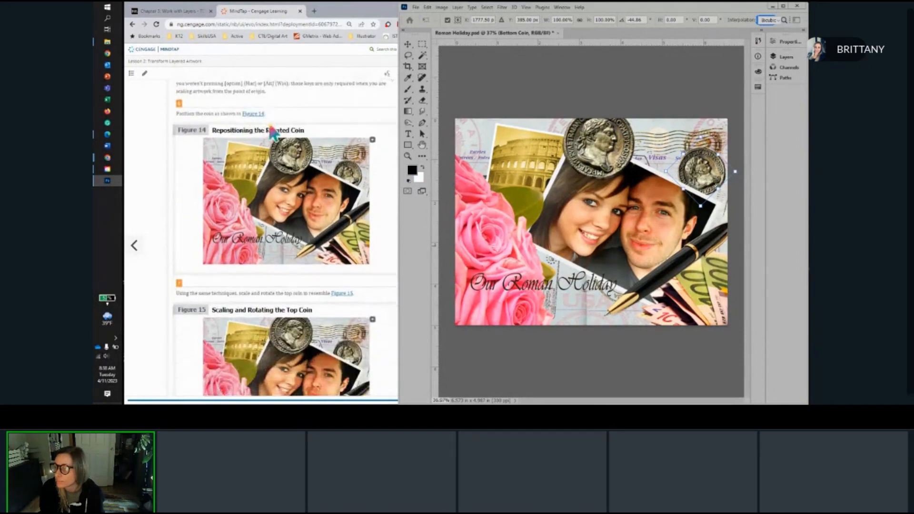
scroll(273, 133, "down", 2)
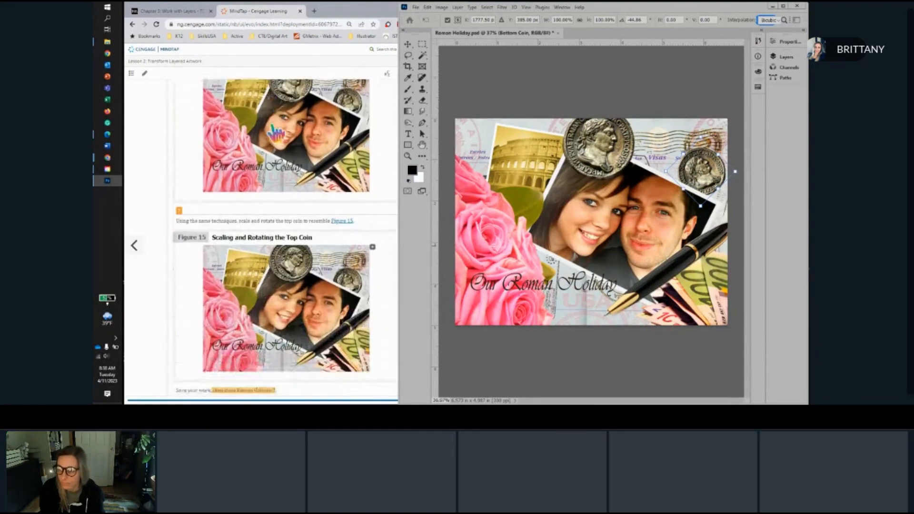
scroll(321, 191, "up", 2)
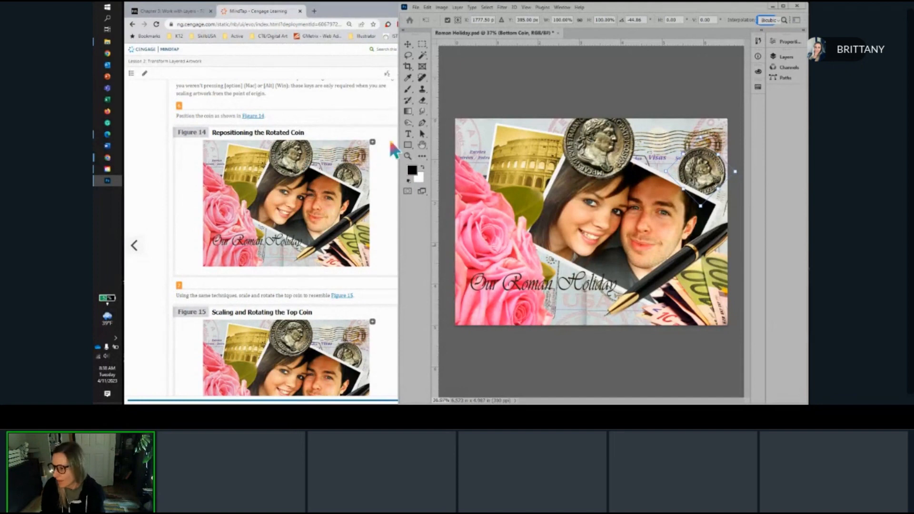
scroll(247, 143, "down", 3)
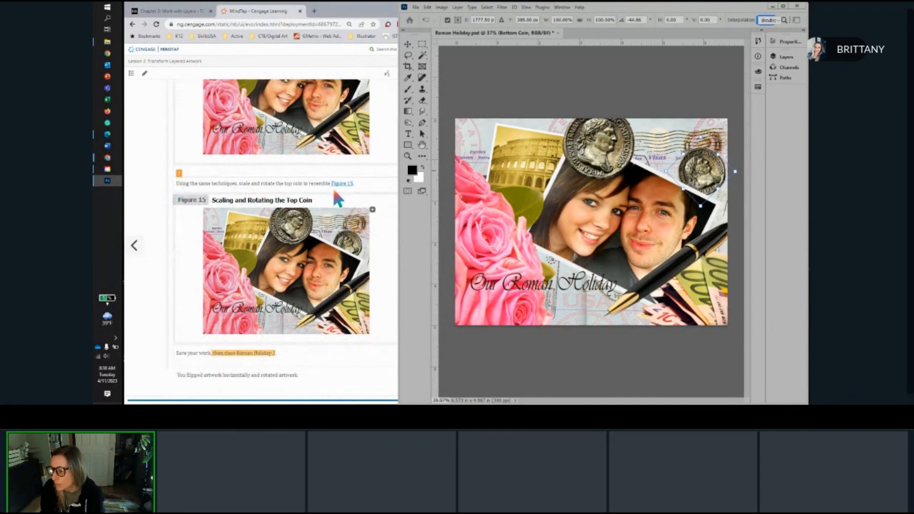
scroll(301, 229, "up", 3)
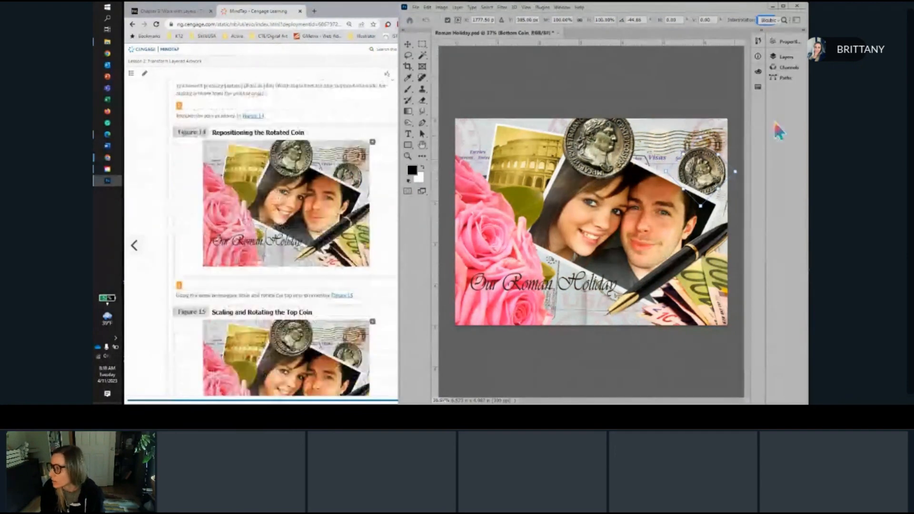
Step: Scale the artwork on the Top Coin layer to 67% width and 67% height with free transform
left_click(785, 56)
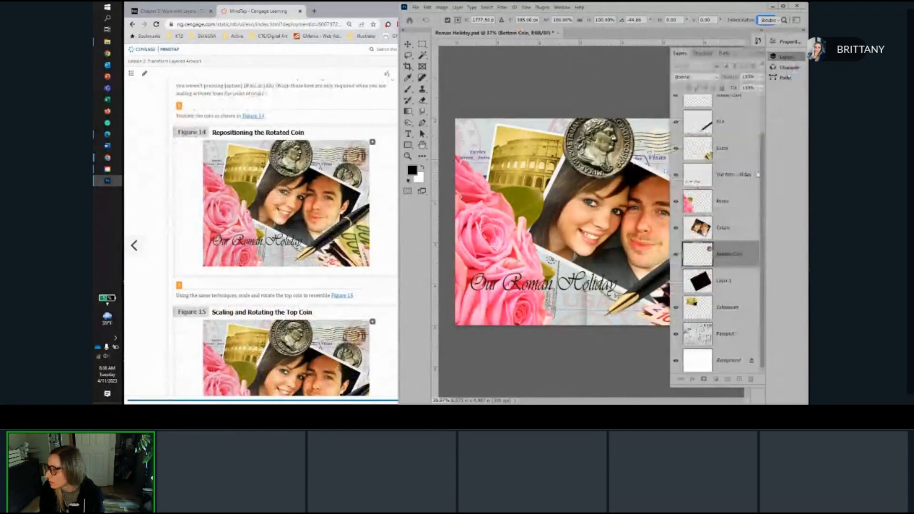
scroll(727, 121, "up", 2)
left_click(725, 108)
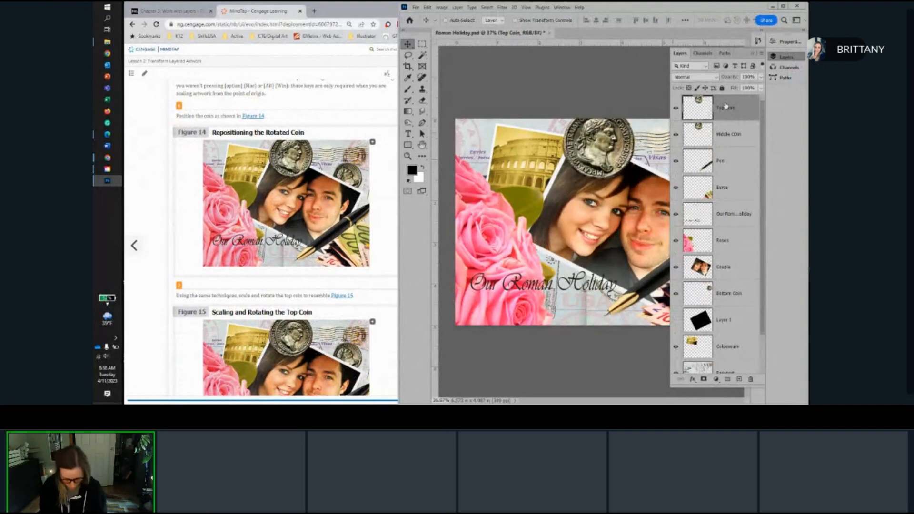
key("ctrl+t")
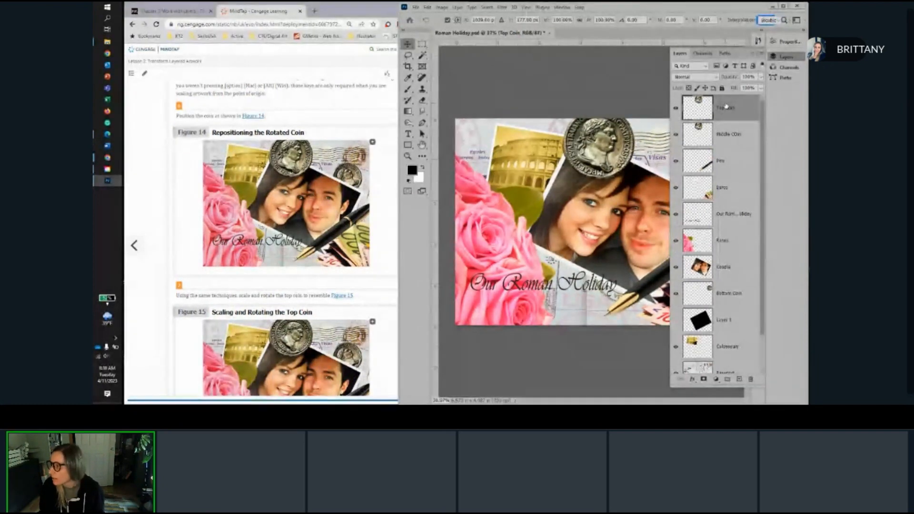
left_click(564, 19)
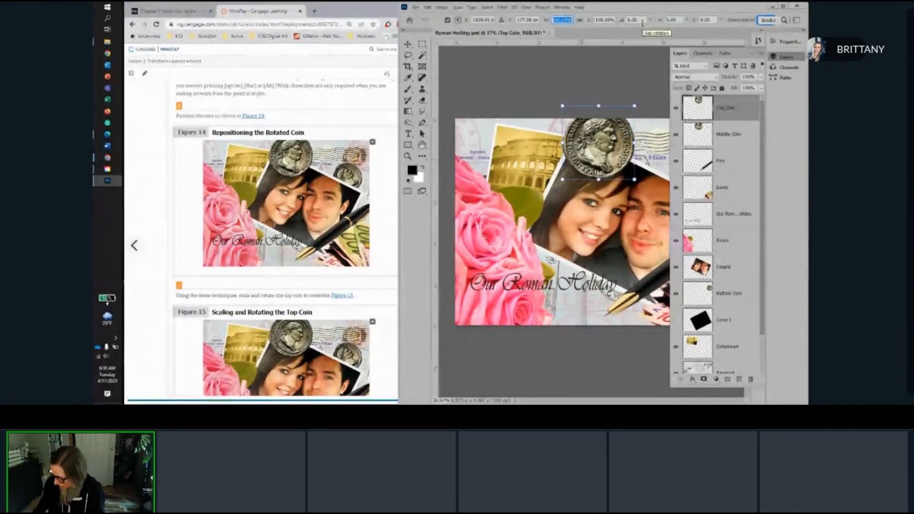
type("67")
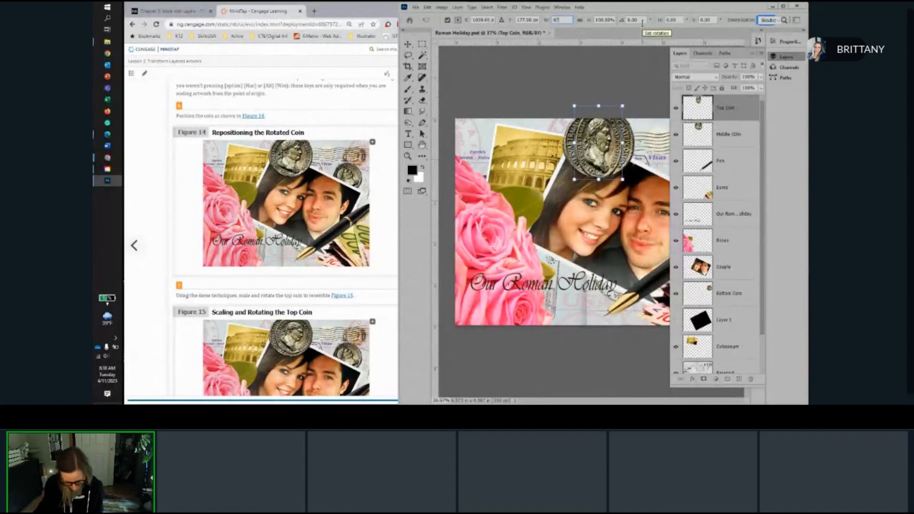
key("Tab")
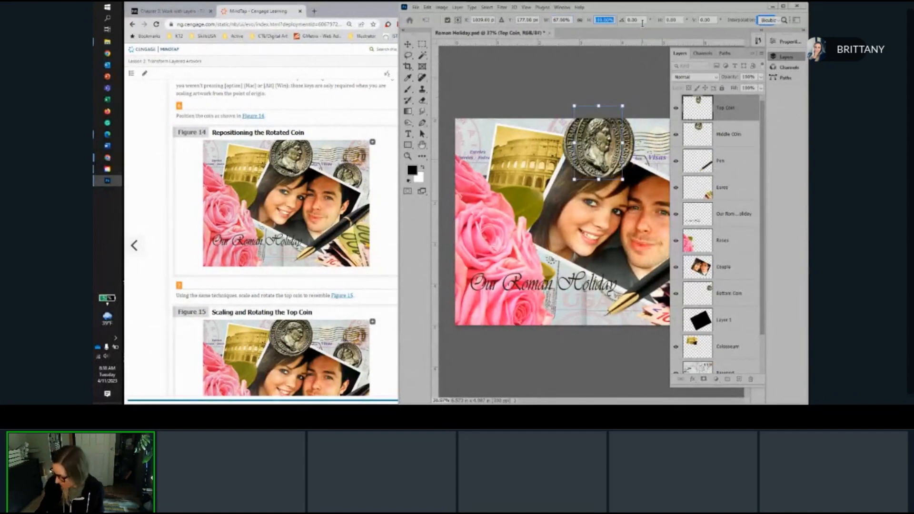
type("67")
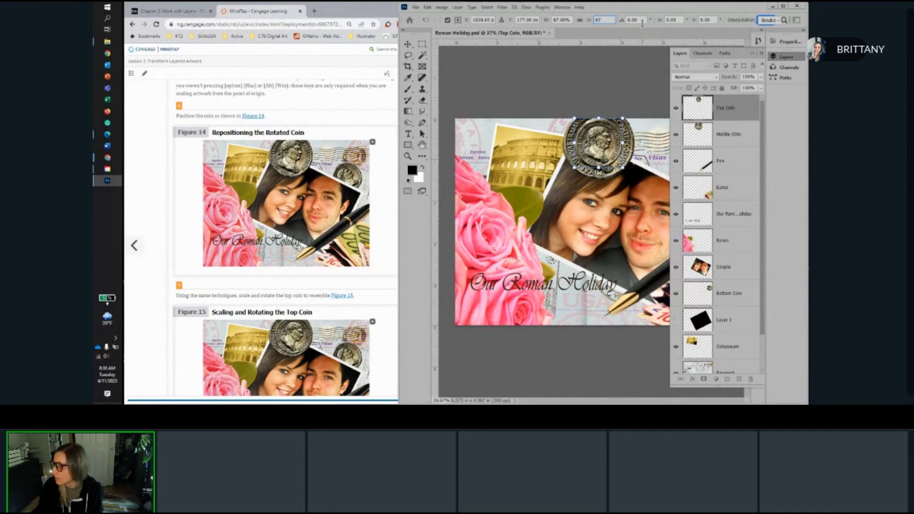
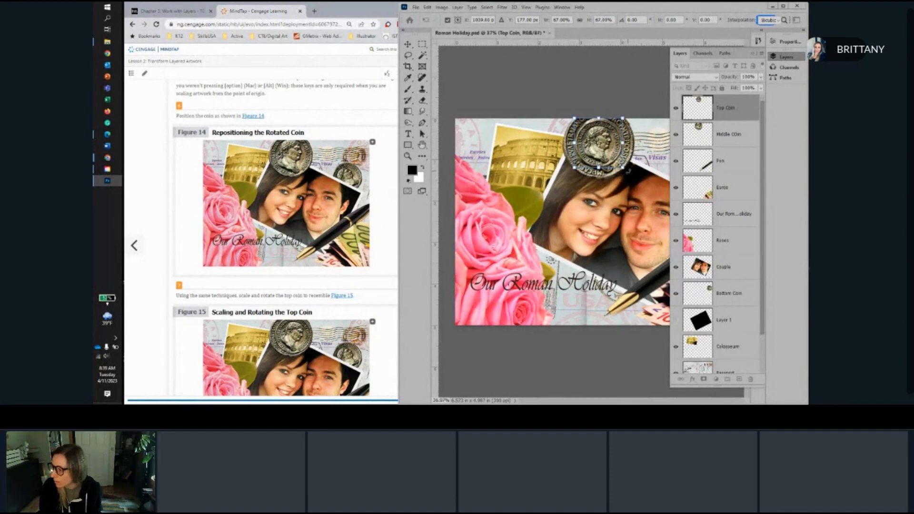
Step: Rotate the Top Coin artwork about 27° clockwise on top of the larger coin, as in Figure 15, and apply the transformation
left_click_drag(627, 171, 610, 129)
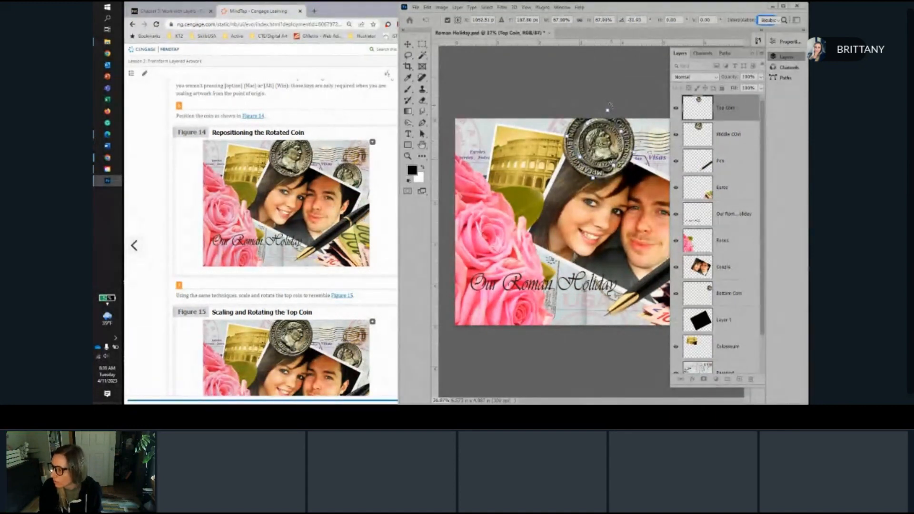
left_click_drag(610, 106, 650, 125)
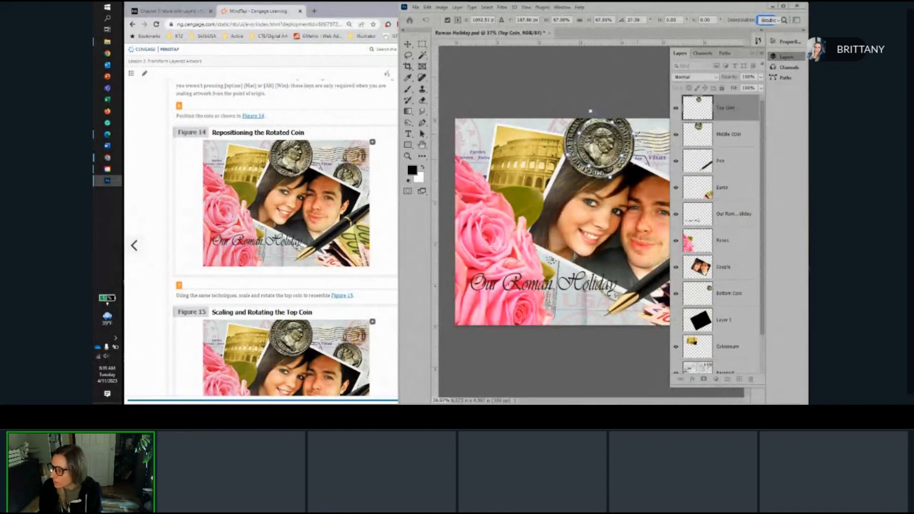
scroll(252, 224, "down", 3)
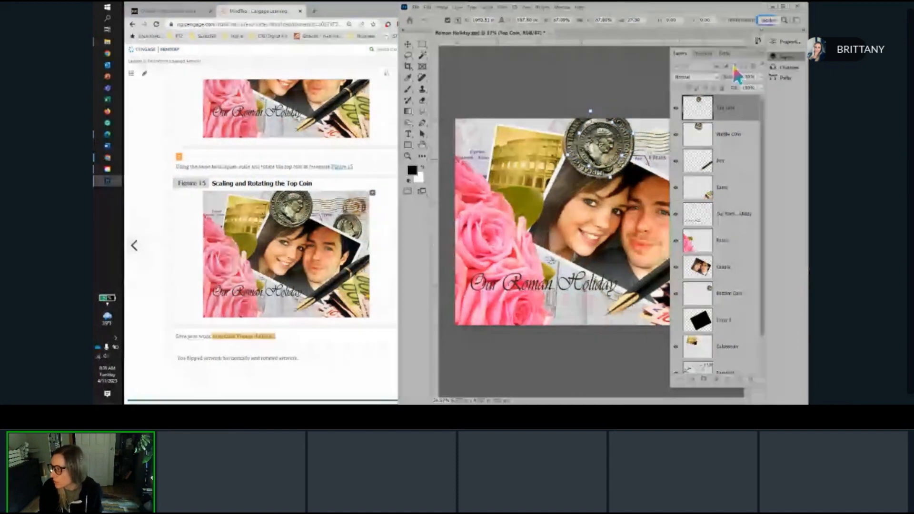
left_click(756, 53)
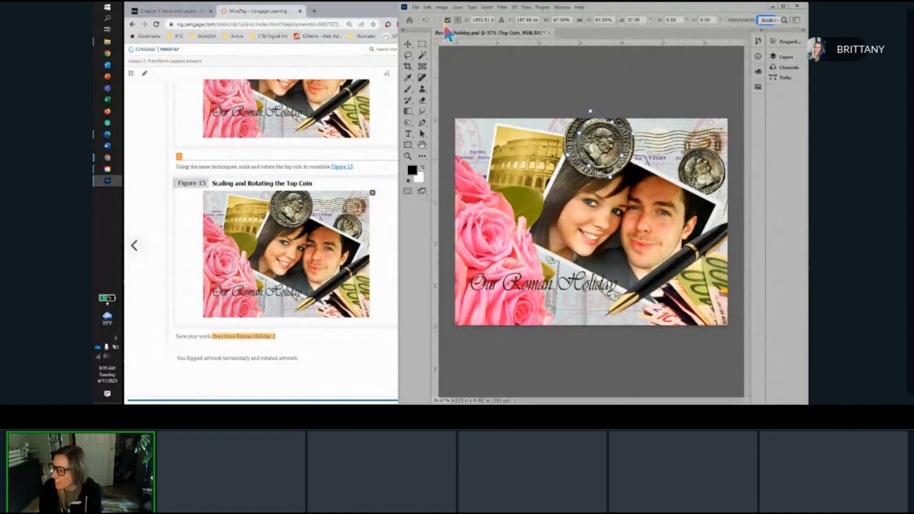
key("Return")
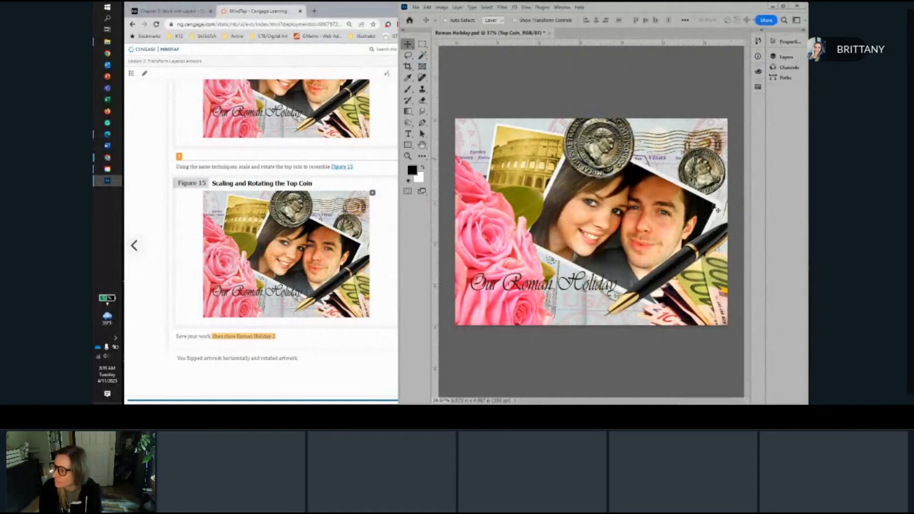
scroll(386, 122, "up", 2)
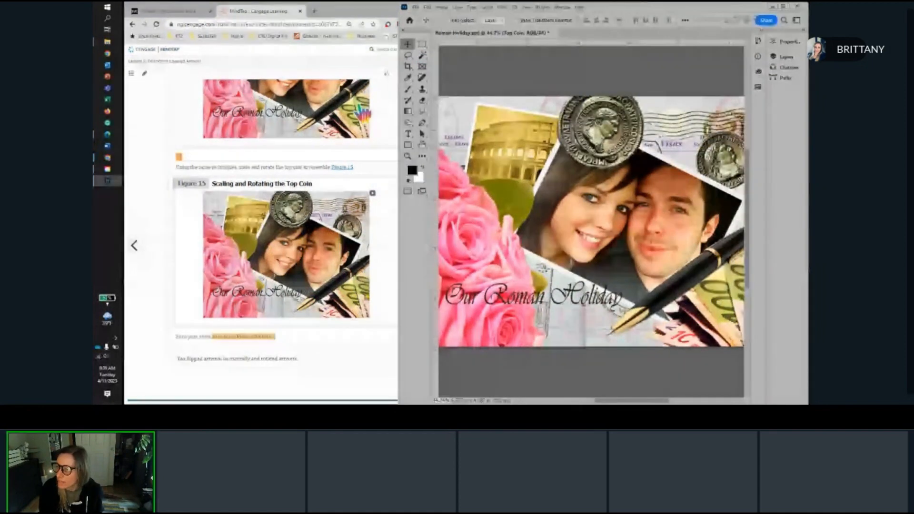
Step: Leave Lesson 2 in the online textbook and open Chapter 3's lesson Incorporate Layer Styles
scroll(364, 113, "down", 10)
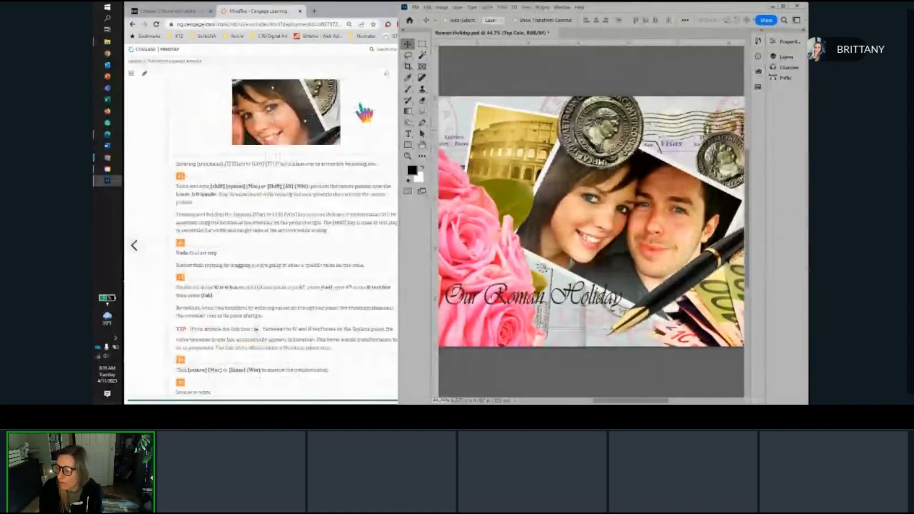
scroll(364, 113, "up", 10)
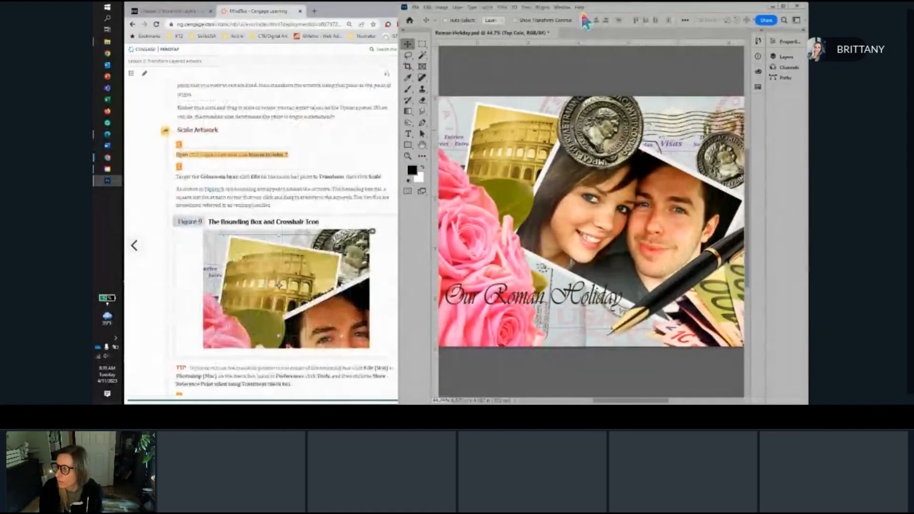
left_click_drag(632, 6, 643, 6)
left_click(350, 68)
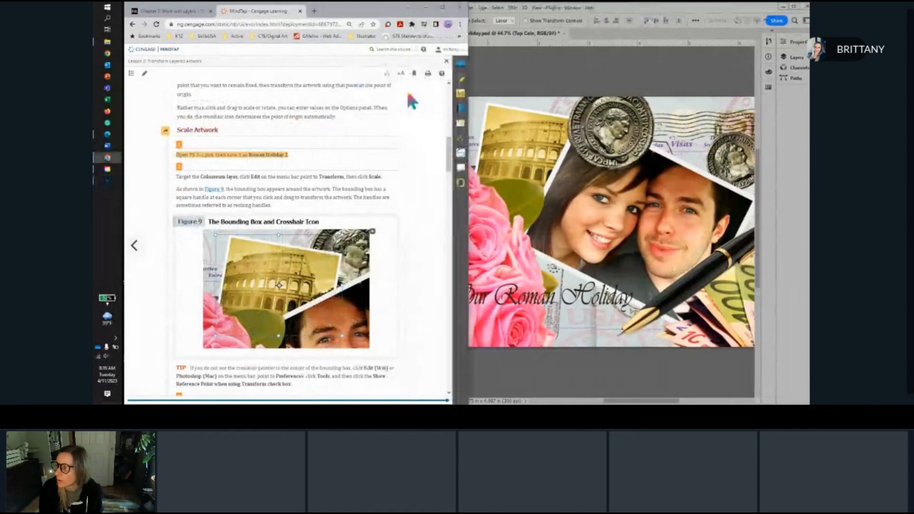
left_click(446, 61)
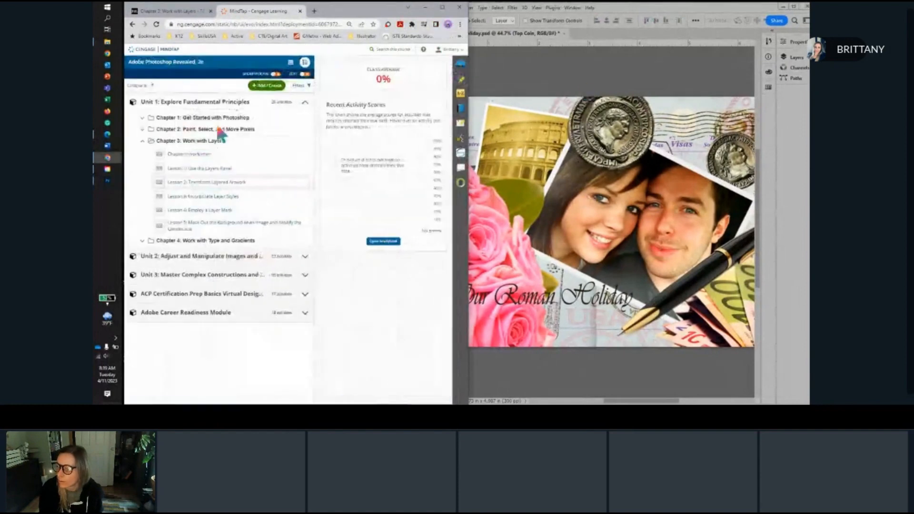
left_click(216, 197)
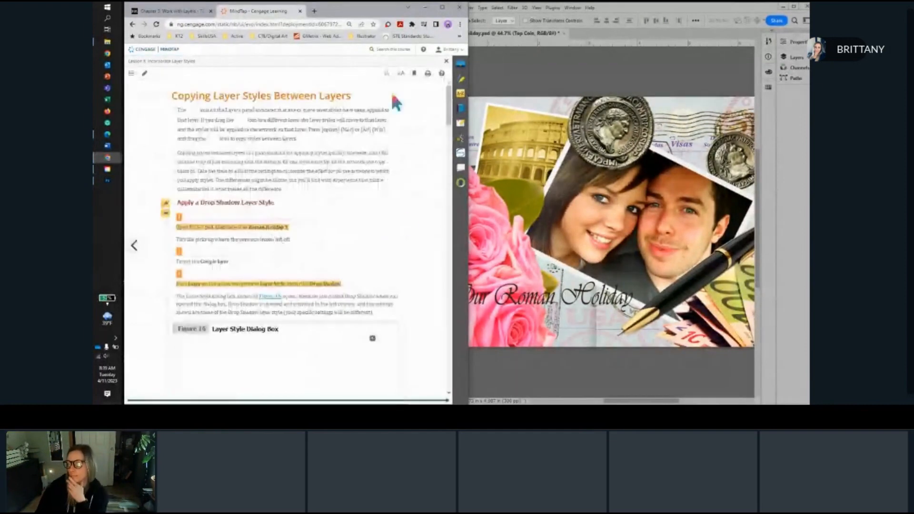
Step: Following the lesson's Apply a Drop Shadow Layer Style section, target the Couple layer and add a Drop Shadow layer style to it
scroll(294, 262, "down", 1)
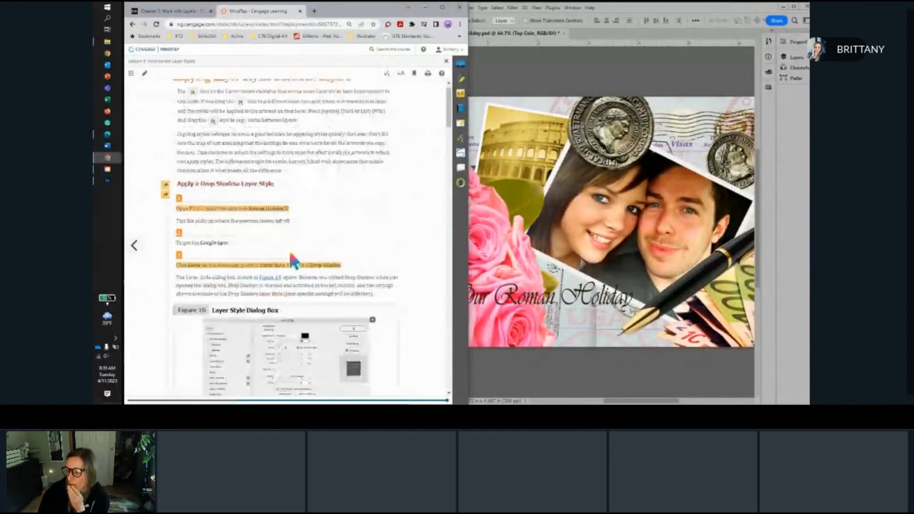
scroll(267, 238, "down", 1)
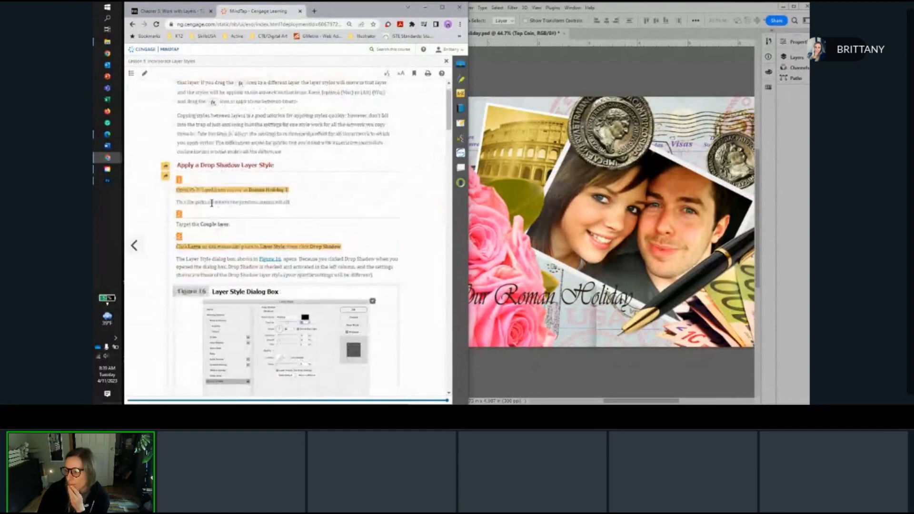
scroll(211, 207, "down", 2)
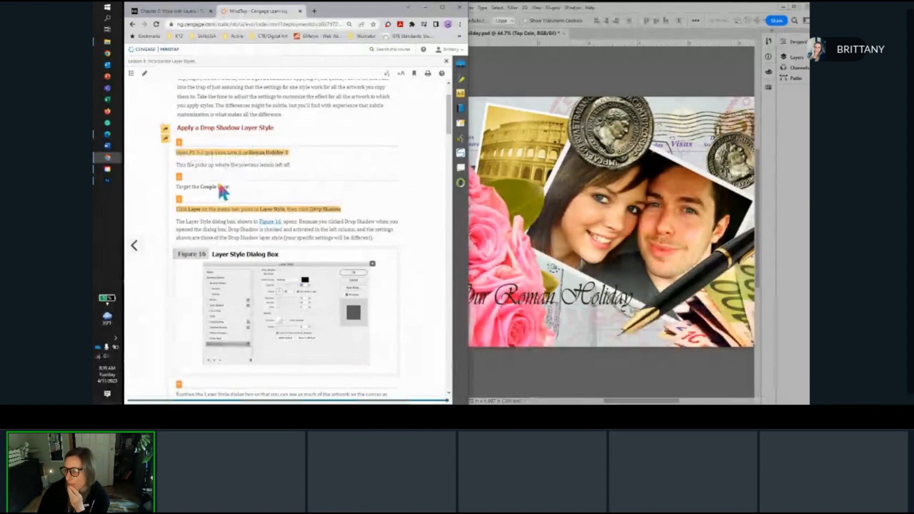
scroll(211, 206, "down", 2)
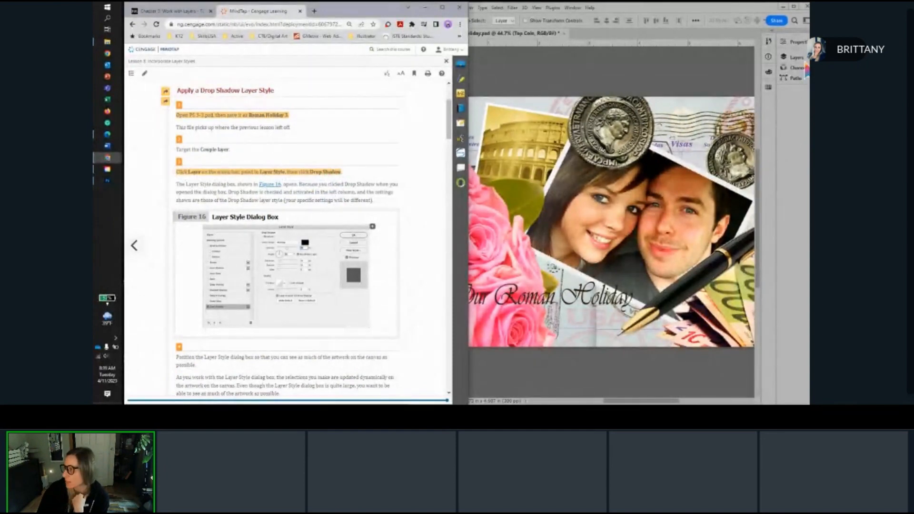
left_click(803, 60)
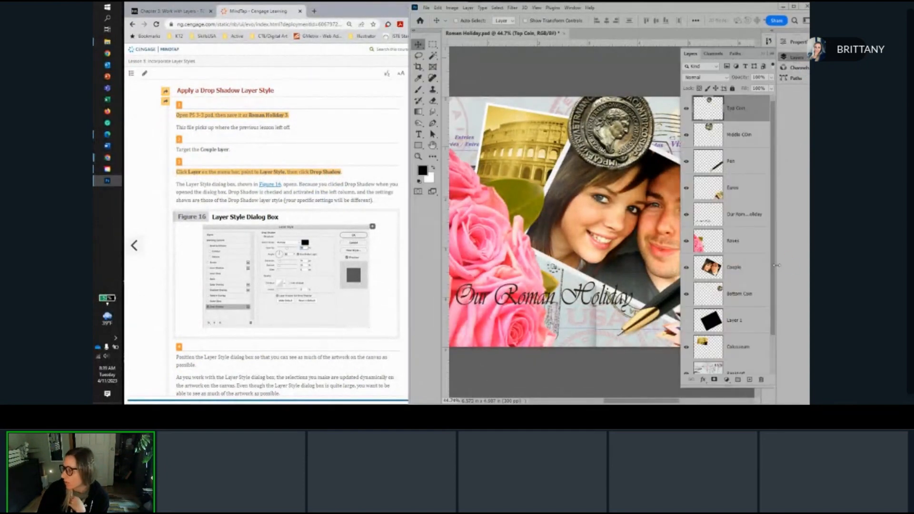
left_click(745, 272)
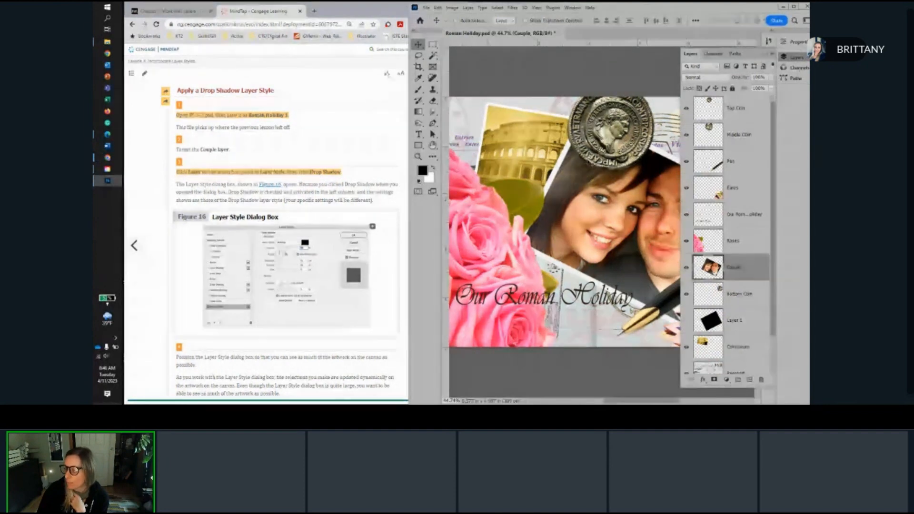
left_click(469, 8)
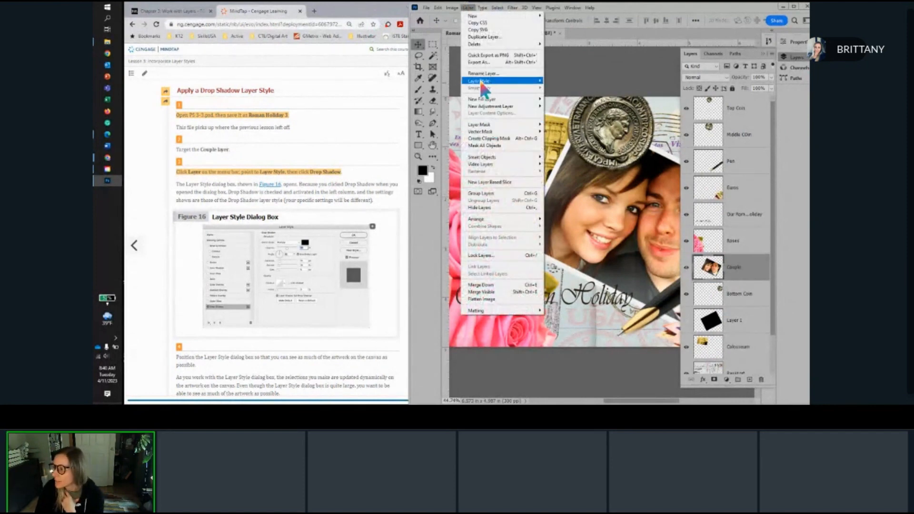
mouse_move(479, 81)
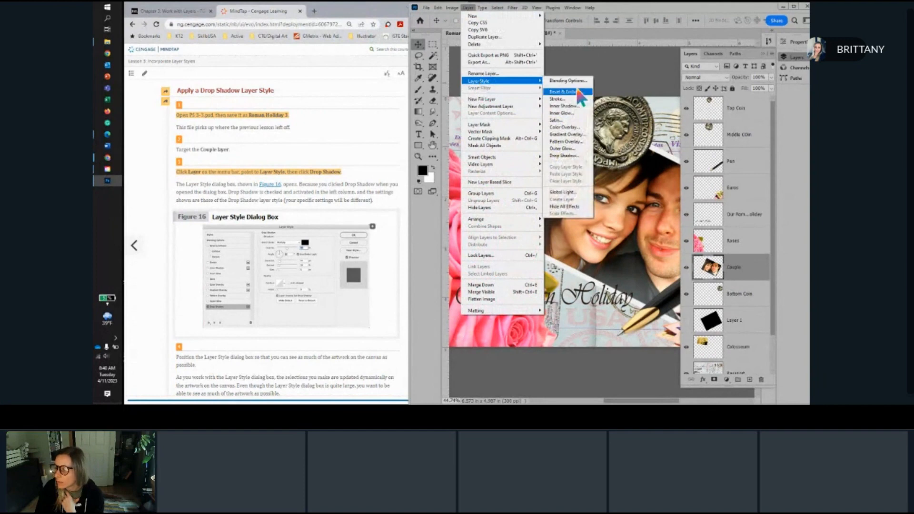
left_click(573, 155)
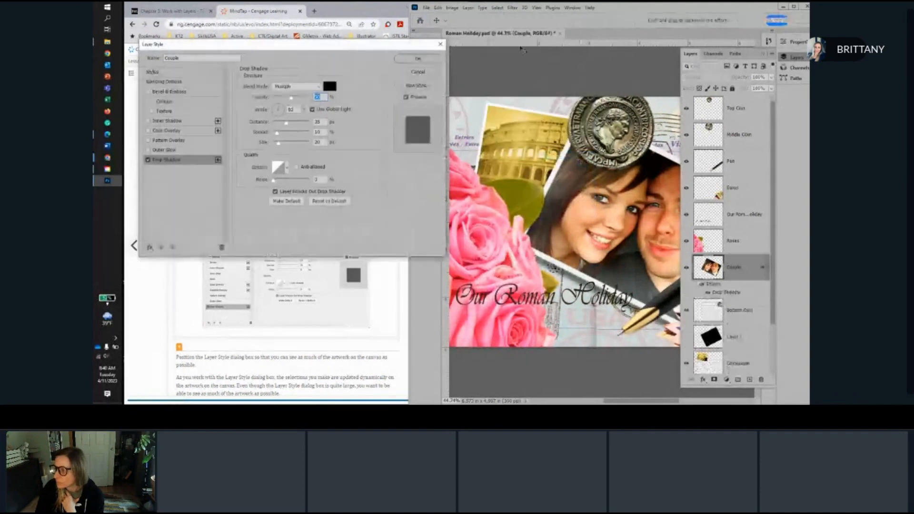
Step: Move the Layer Style dialog clear of the lesson text and examine Figure 16 and the steps for the drop shadow settings
left_click_drag(310, 45, 628, 362)
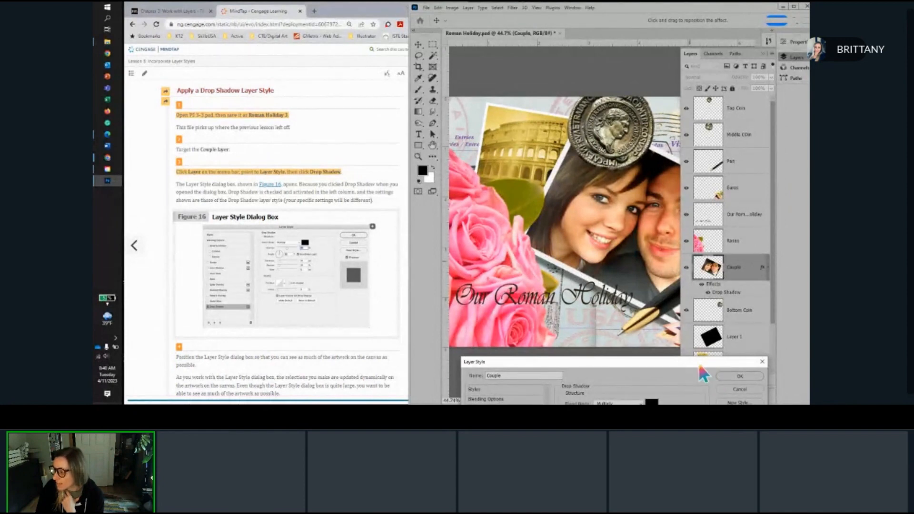
left_click_drag(699, 364, 693, 115)
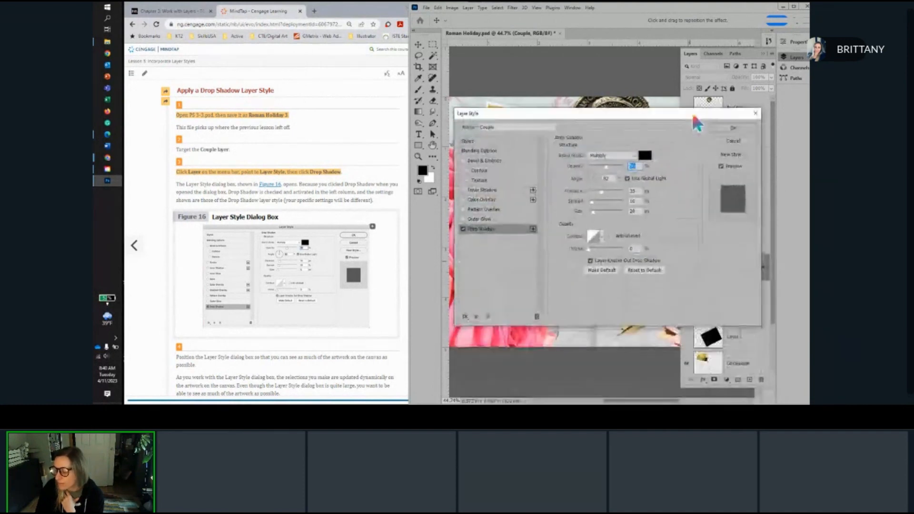
scroll(274, 181, "down", 2)
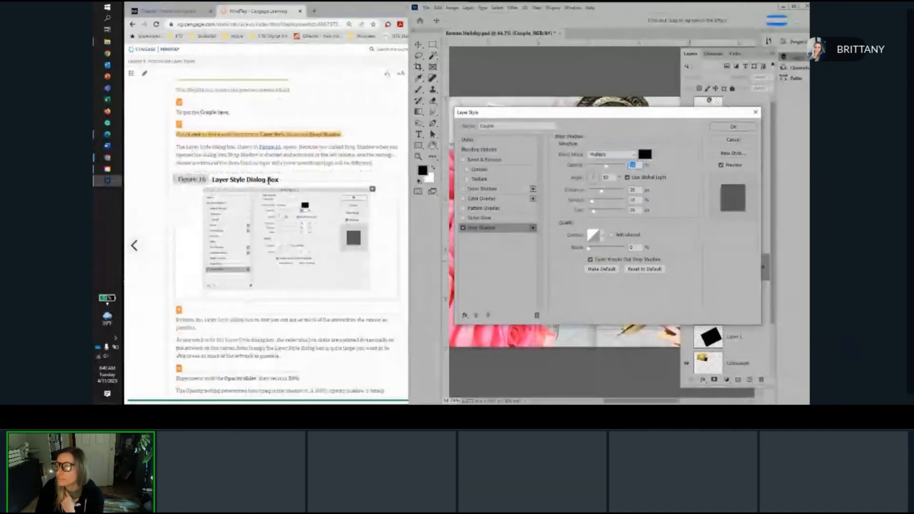
scroll(235, 163, "down", 1)
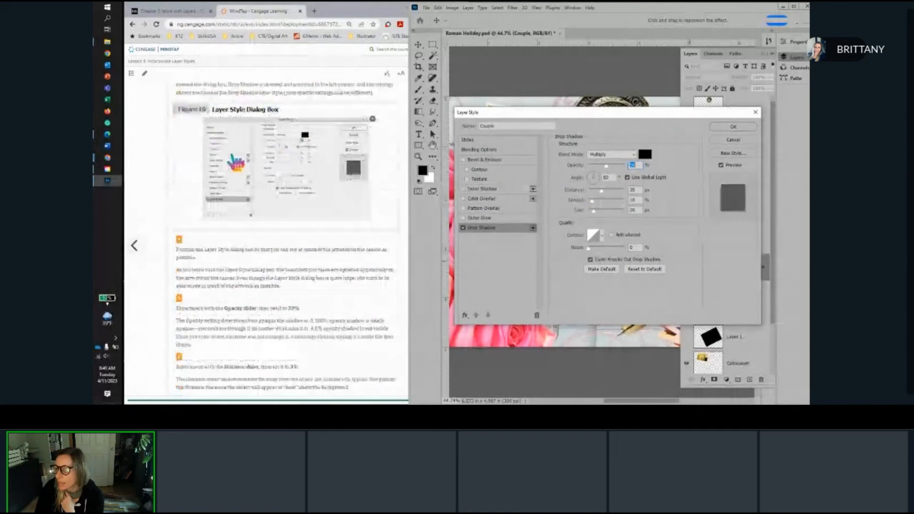
scroll(240, 163, "up", 2)
scroll(304, 196, "down", 2)
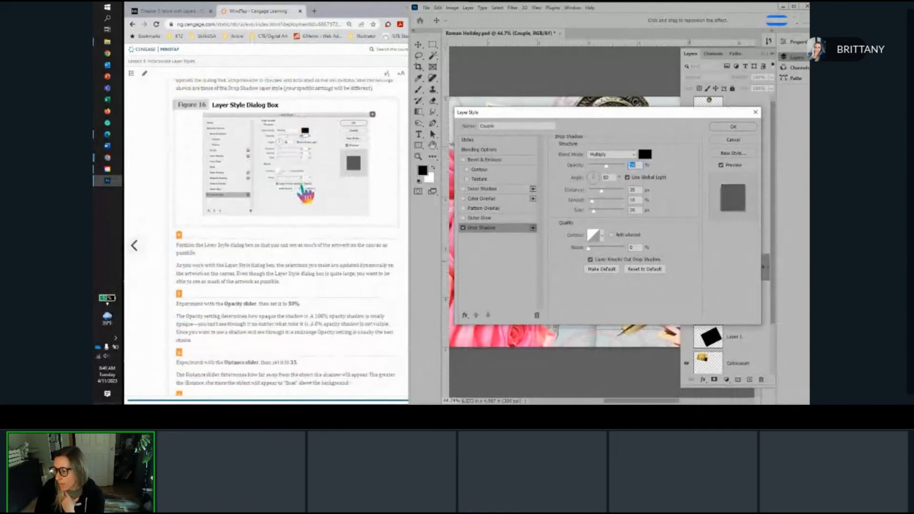
left_click_drag(612, 114, 604, 109)
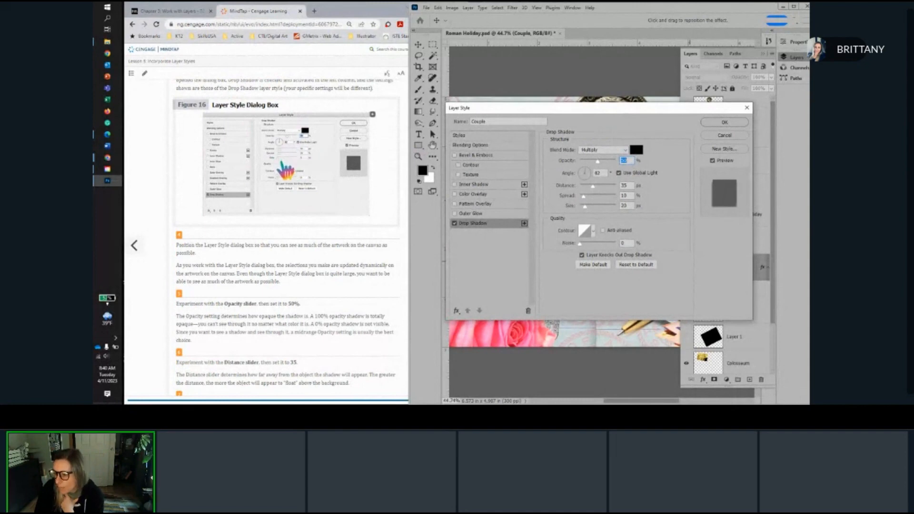
scroll(266, 247, "down", 3)
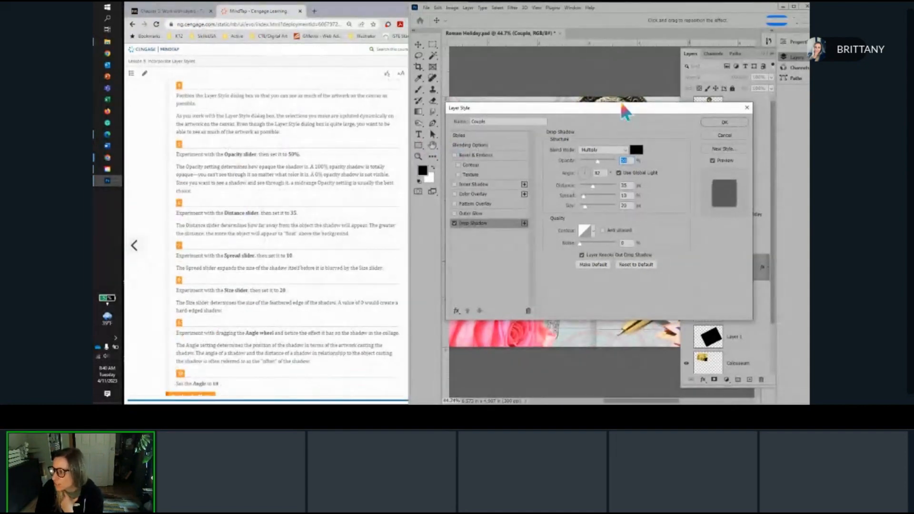
Step: Move the Layer Style dialog off the collage artwork and collapse the Layers panel
left_click_drag(625, 110, 471, 76)
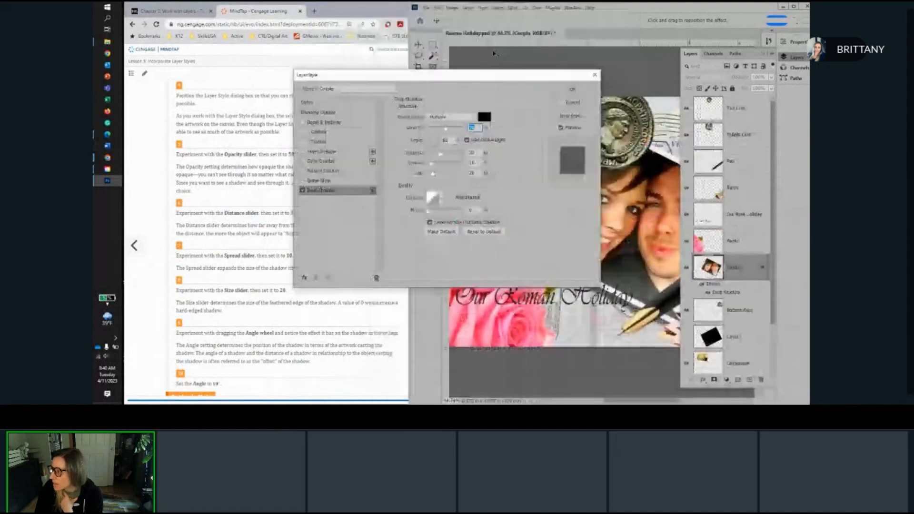
left_click(764, 56)
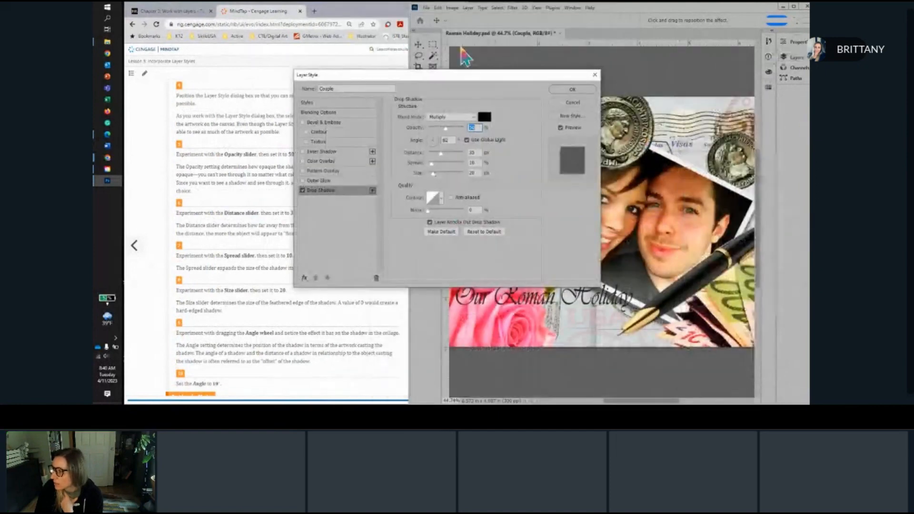
left_click_drag(450, 76, 492, 19)
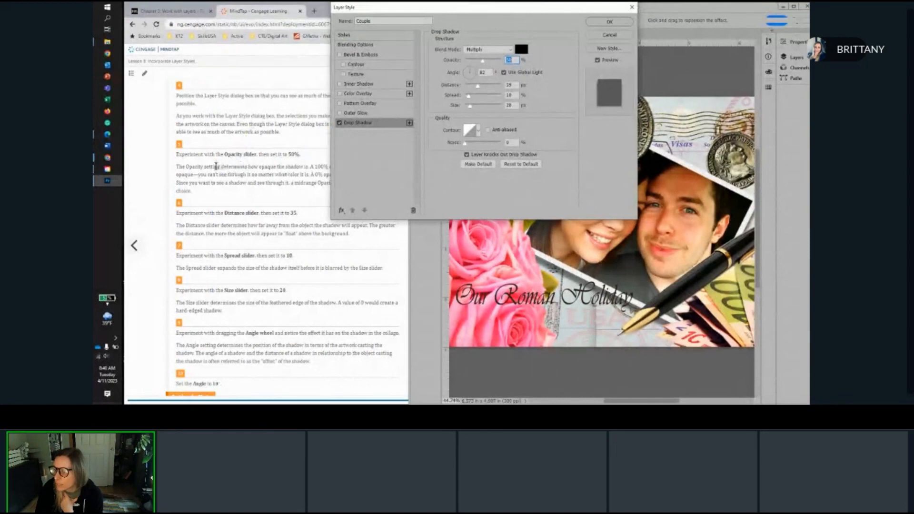
Step: Test the Couple layer's drop shadow at 100% opacity, set the opacity to 50%, and set the distance to 35 px
left_click(508, 60)
left_click_drag(515, 60, 490, 61)
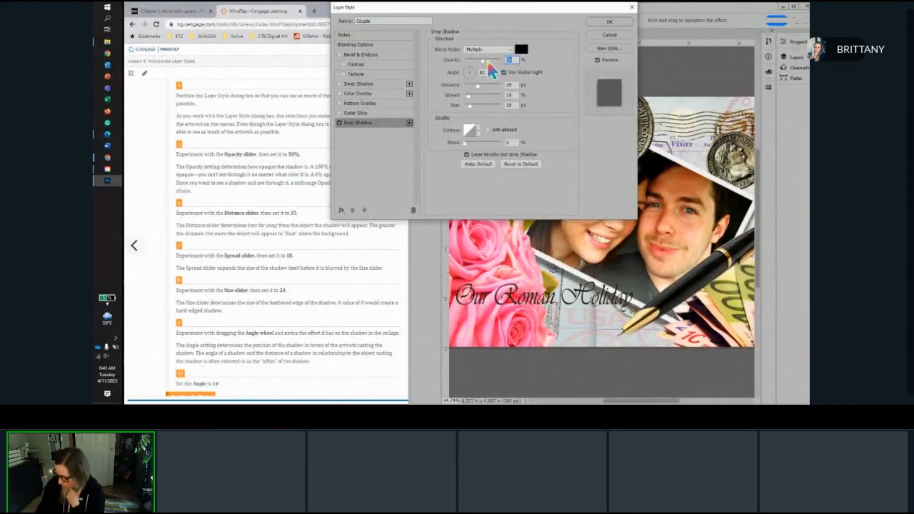
type("100")
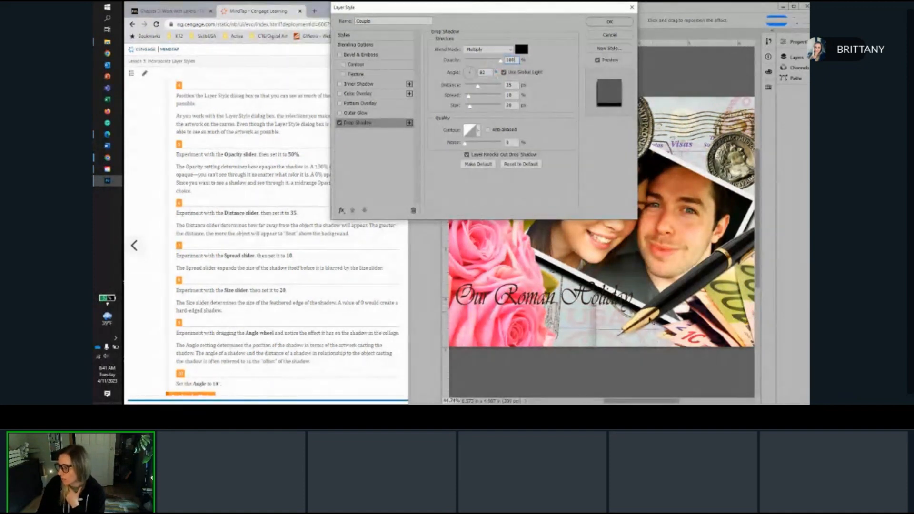
left_click_drag(516, 60, 505, 63)
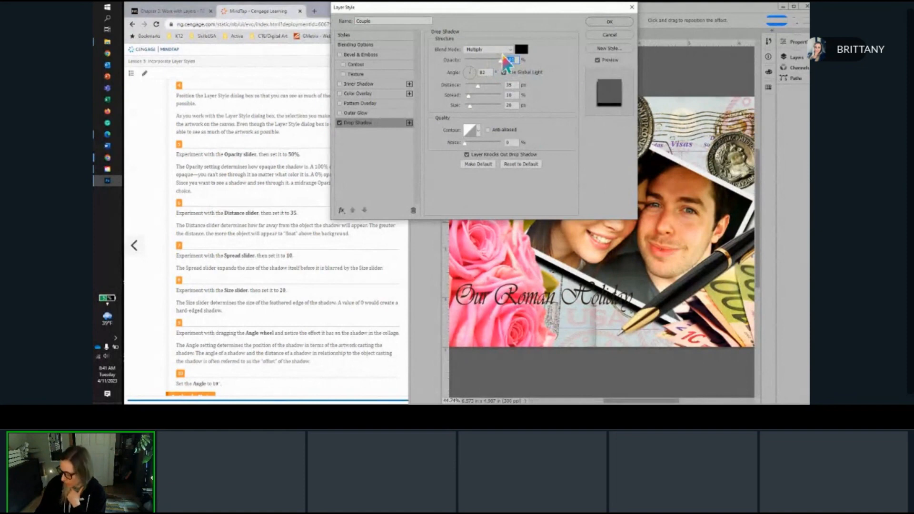
type("50")
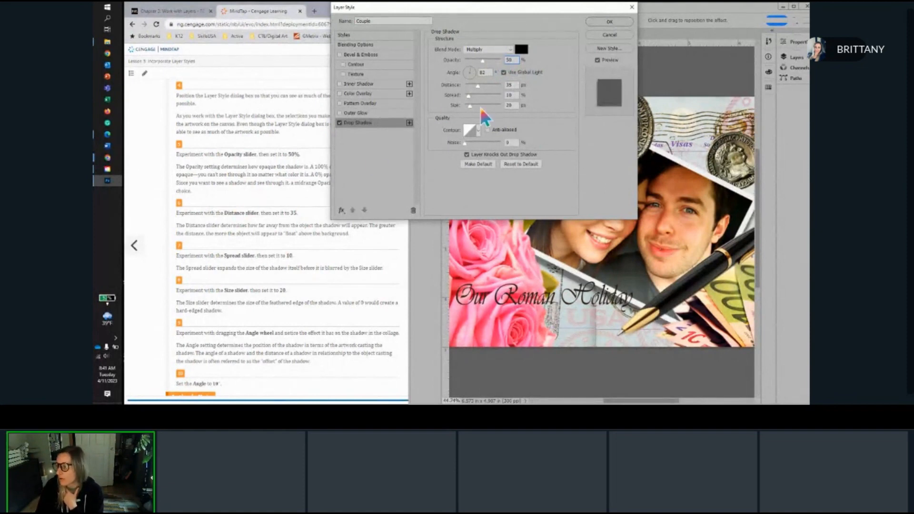
double_click(508, 84)
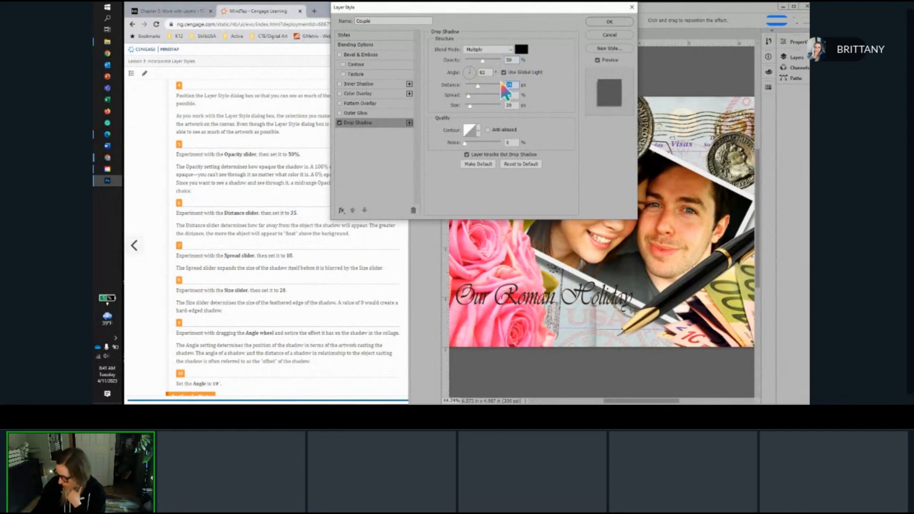
type("3")
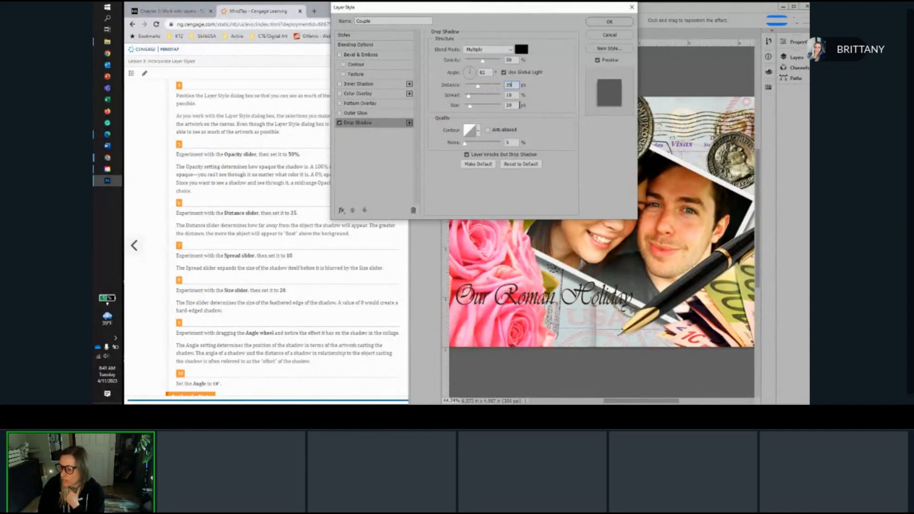
Step: Experiment with the drop shadow's light angle, set it to 19°, and apply the layer style
scroll(260, 309, "down", 3)
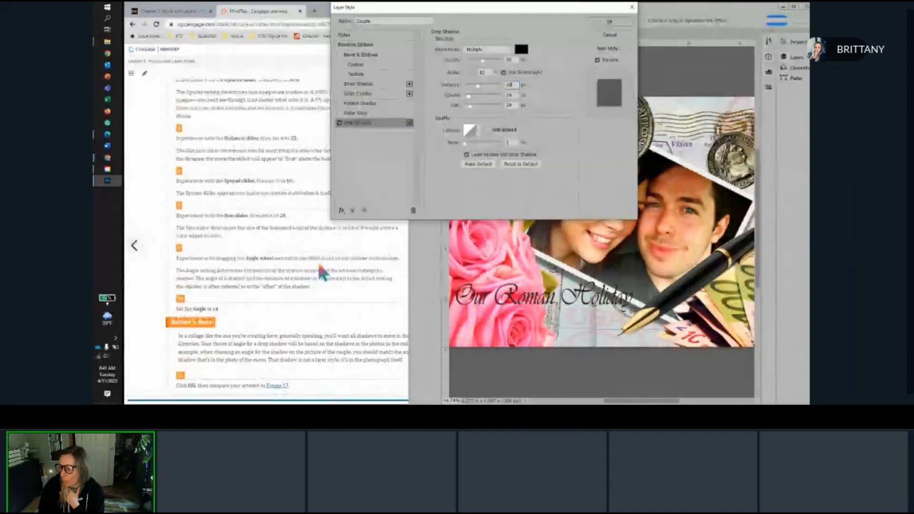
mouse_move(468, 75)
left_mouse_down()
mouse_move(479, 88)
mouse_move(464, 78)
left_mouse_up()
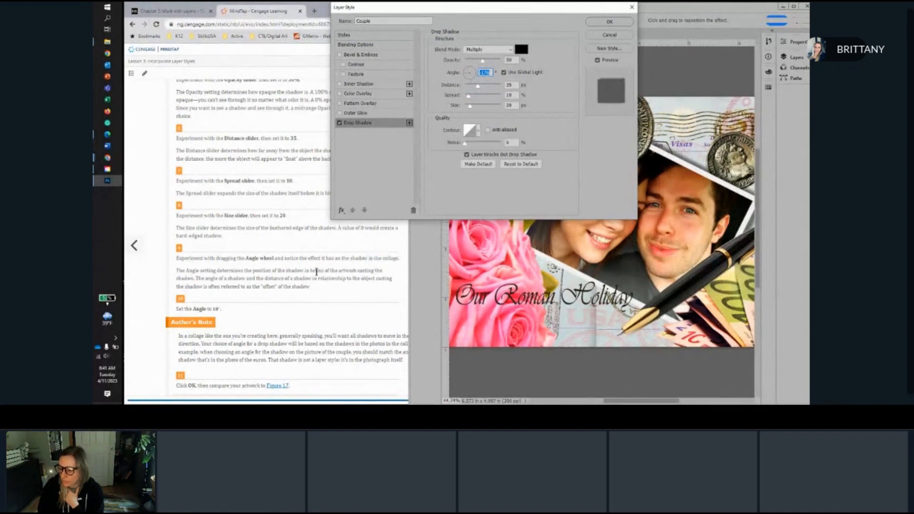
scroll(219, 285, "down", 1)
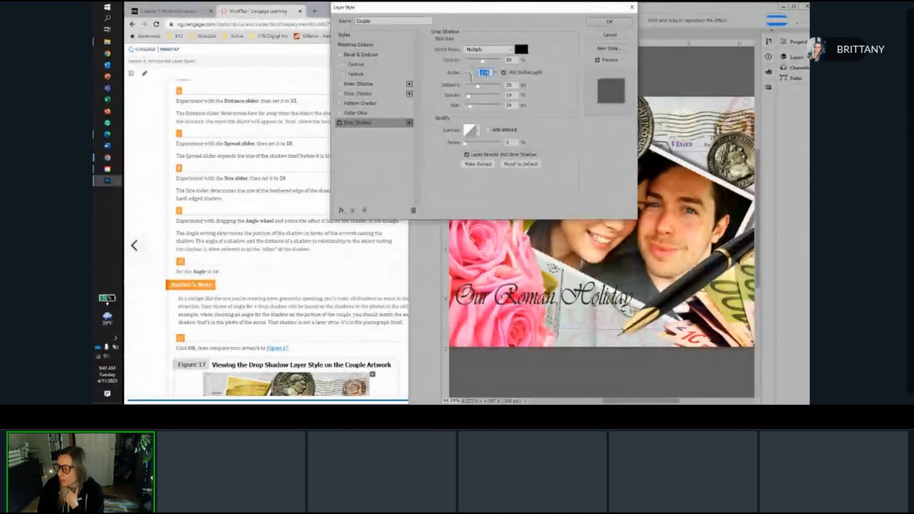
type("10")
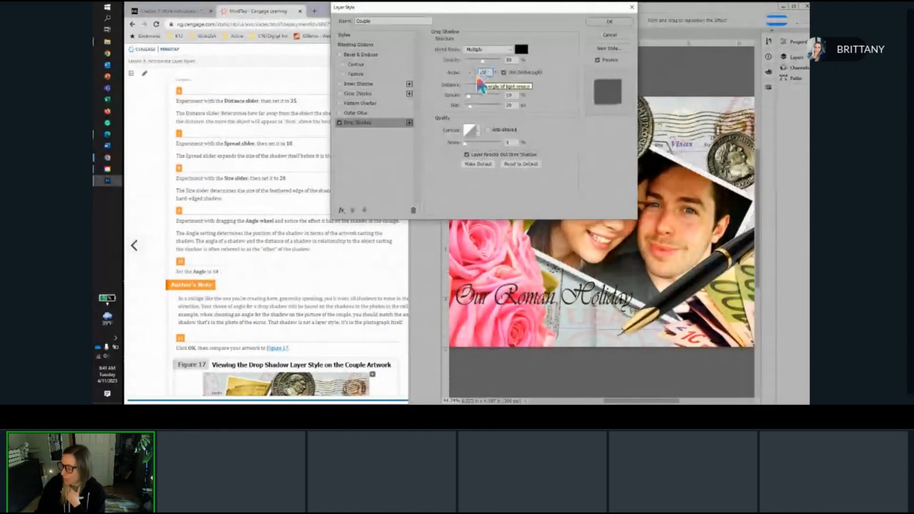
key("Return")
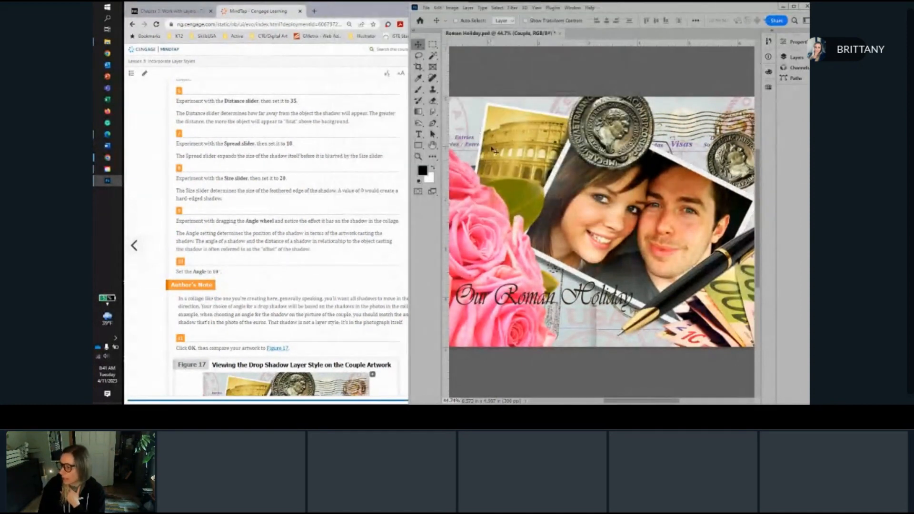
Step: Compare the collage with Figure 17, examine the couple photo's shadow up close, and read on to the Copy Layer Styles between Layers section
scroll(303, 223, "down", 2)
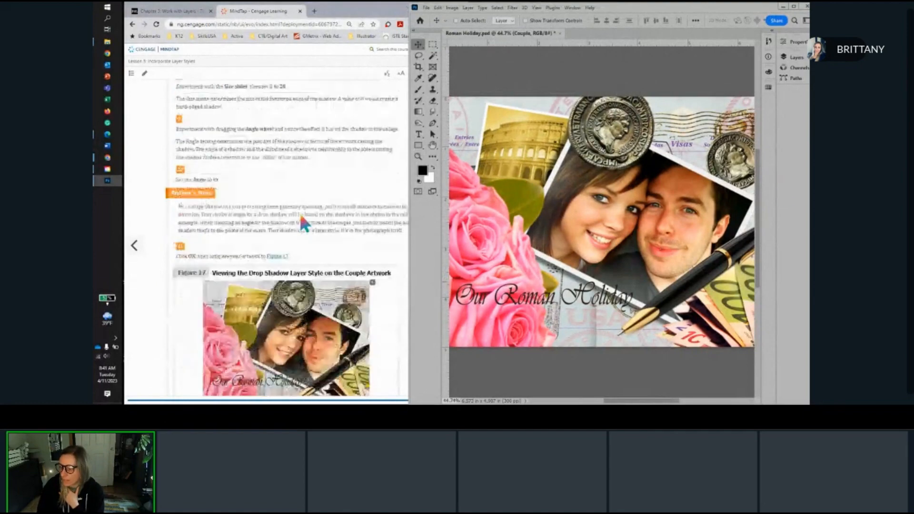
scroll(301, 218, "down", 1)
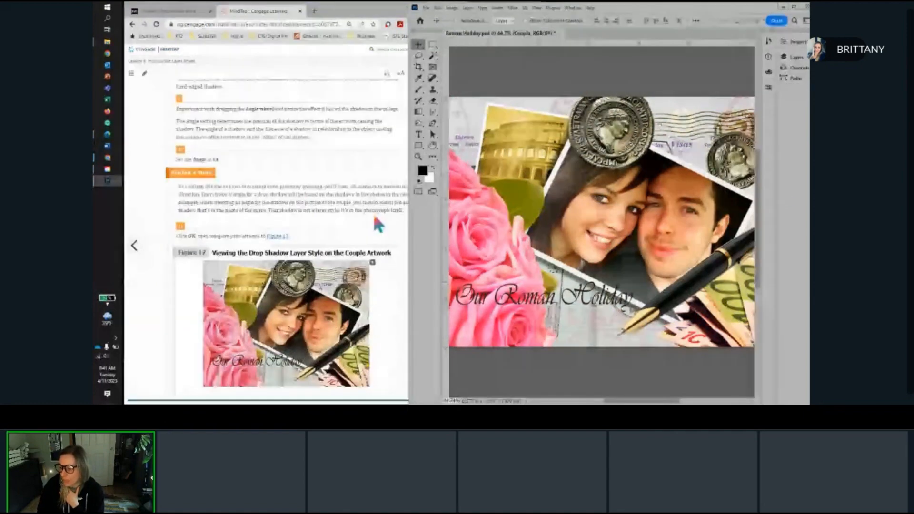
scroll(378, 223, "down", 3)
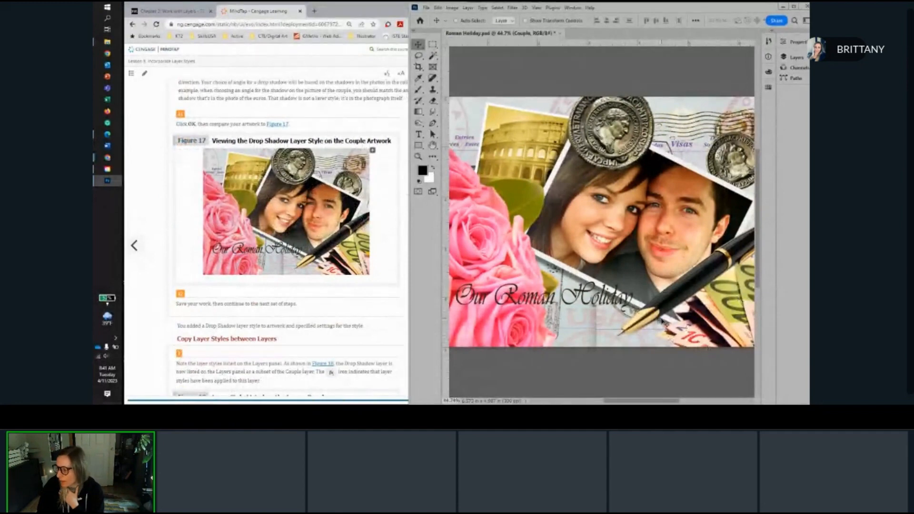
scroll(659, 323, "up", 3)
scroll(656, 319, "up", 4)
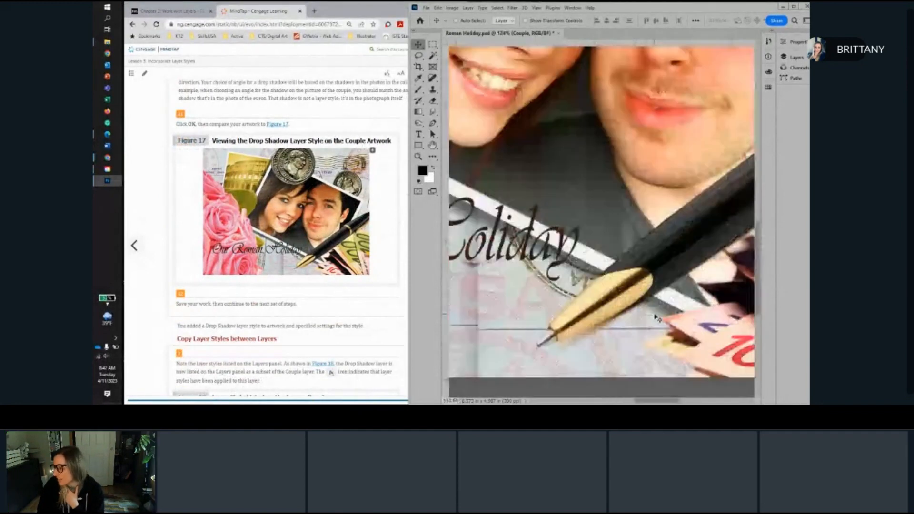
scroll(675, 284, "down", 6)
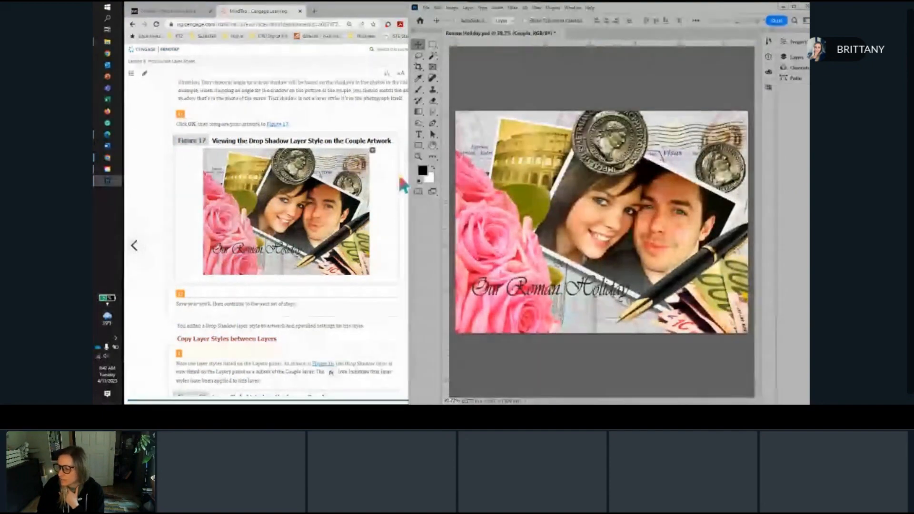
scroll(373, 276, "down", 3)
scroll(238, 237, "down", 2)
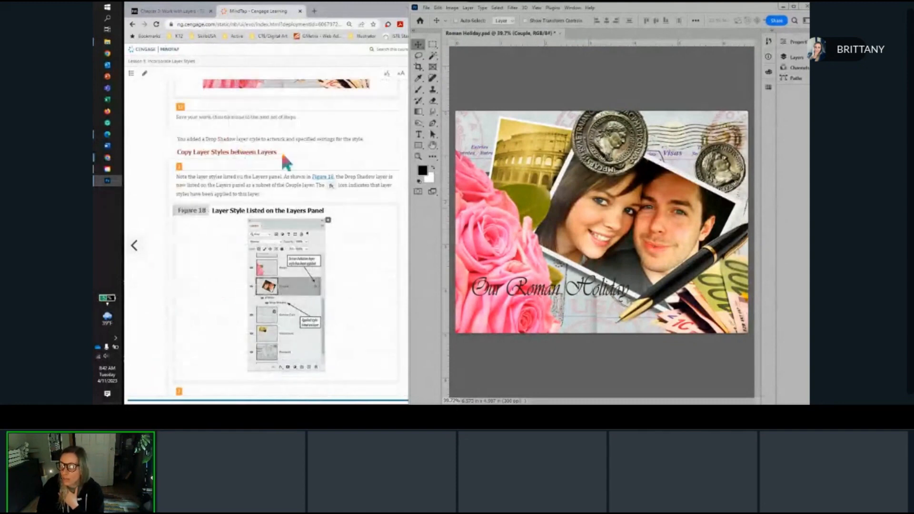
Step: Copy the drop shadow layer style from the Couple layer to the Colosseum layer
left_click(794, 57)
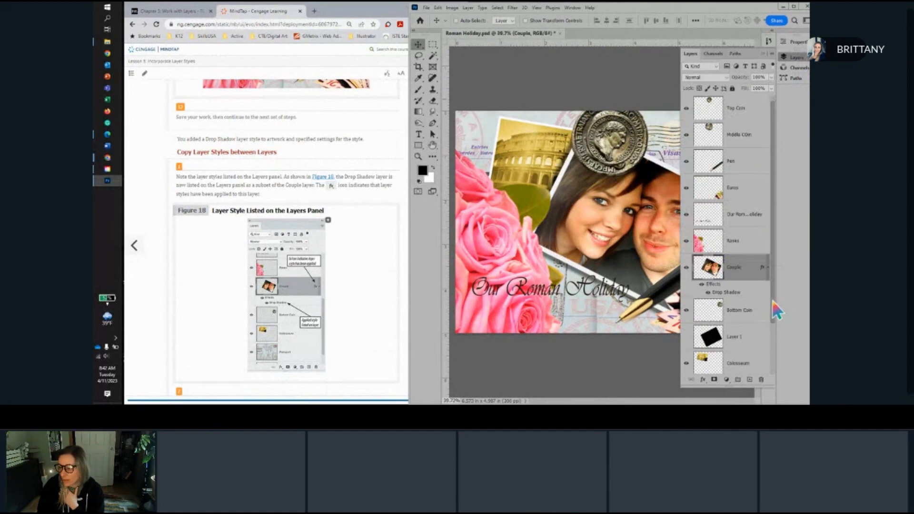
scroll(399, 263, "down", 3)
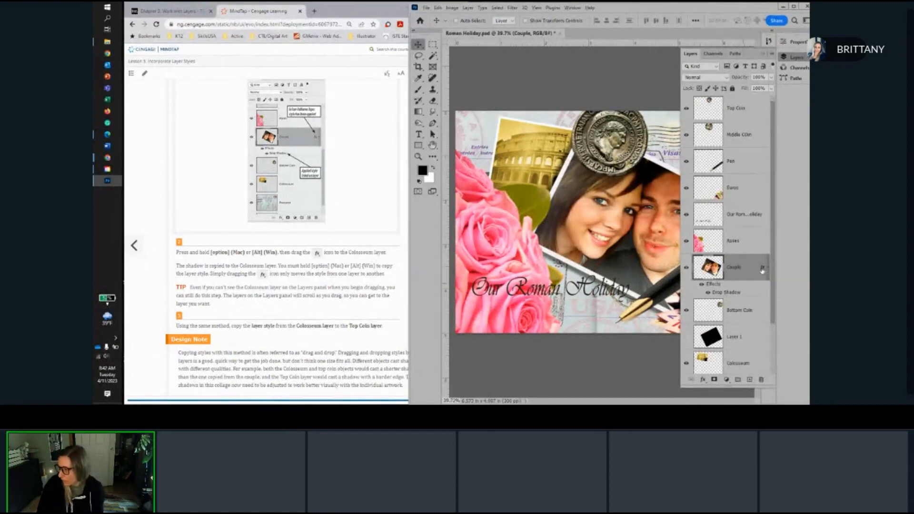
left_click_drag(761, 270, 759, 369)
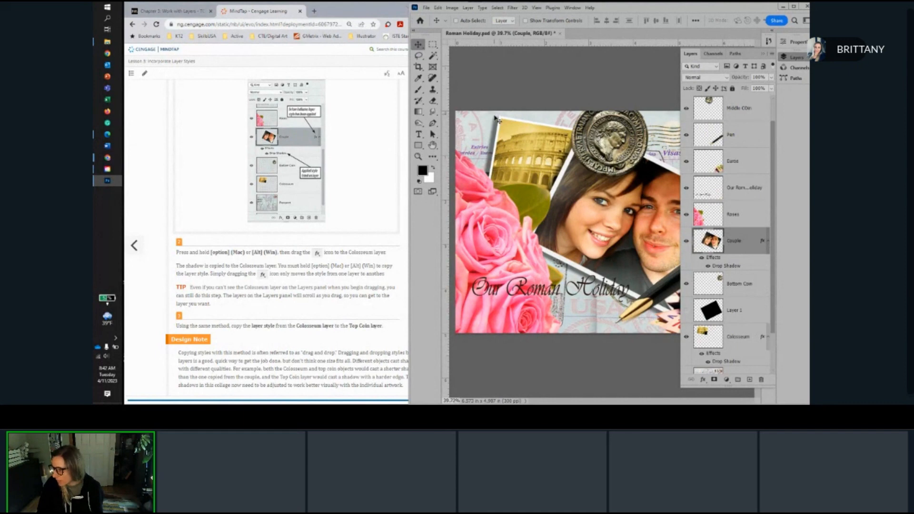
Step: Following the lesson instructions, copy the drop shadow layer style from the Colosseum layer to the Top Coin layer
scroll(347, 279, "down", 2)
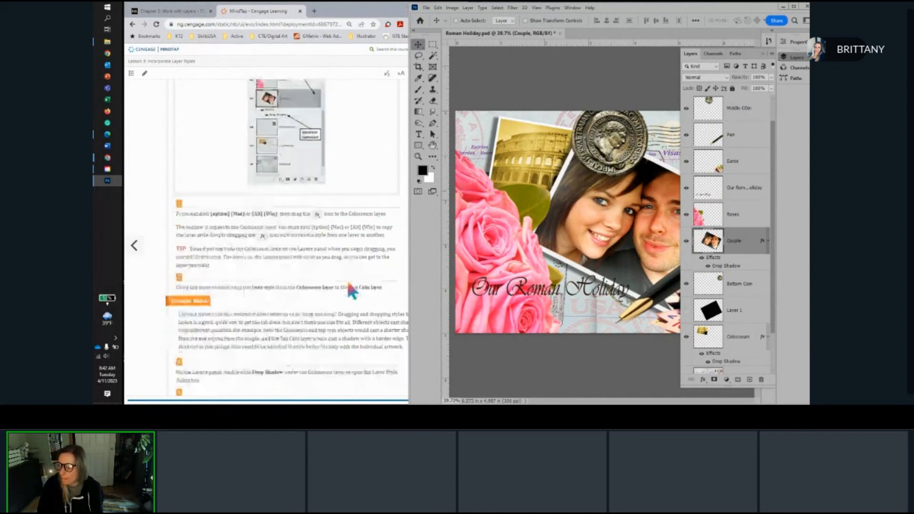
scroll(348, 282, "down", 1)
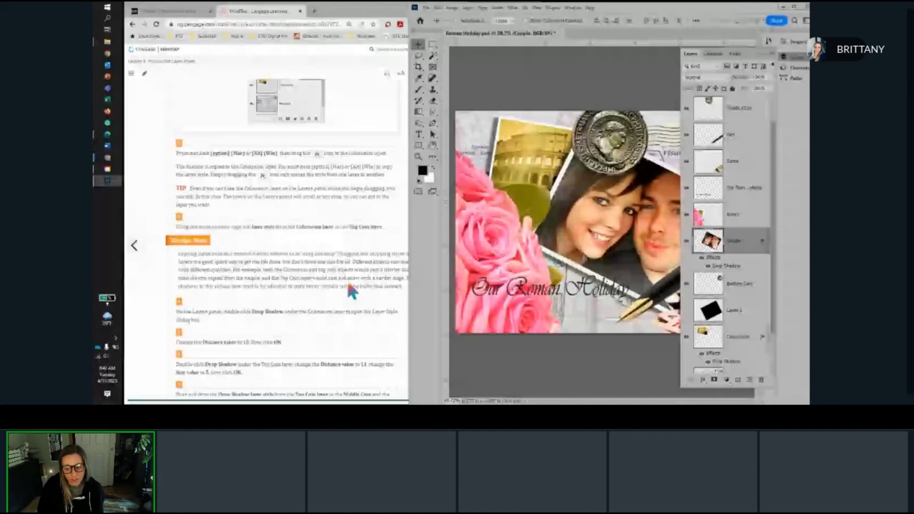
scroll(348, 285, "down", 2)
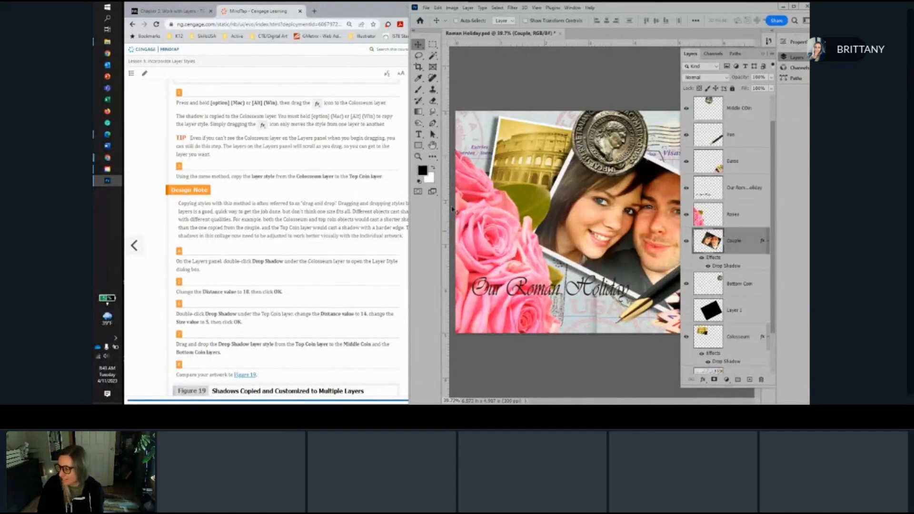
scroll(373, 232, "down", 2)
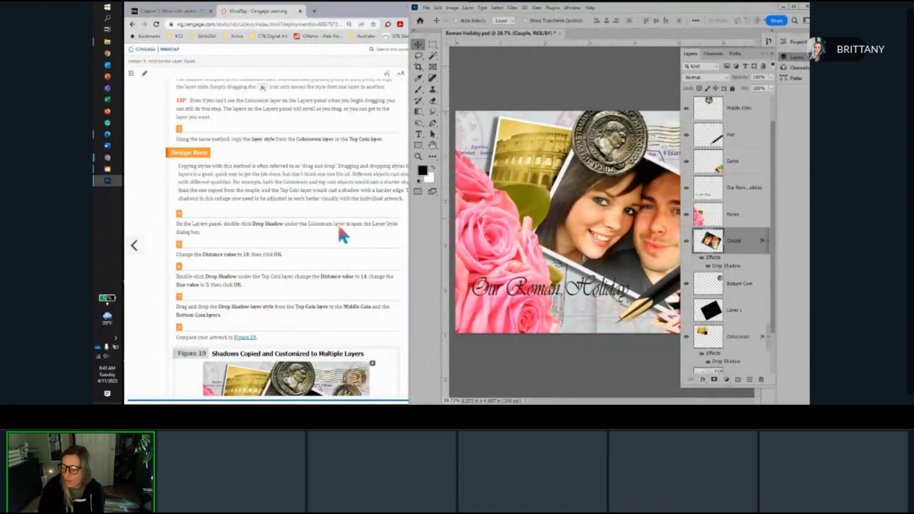
scroll(358, 221, "down", 1)
scroll(282, 175, "up", 1)
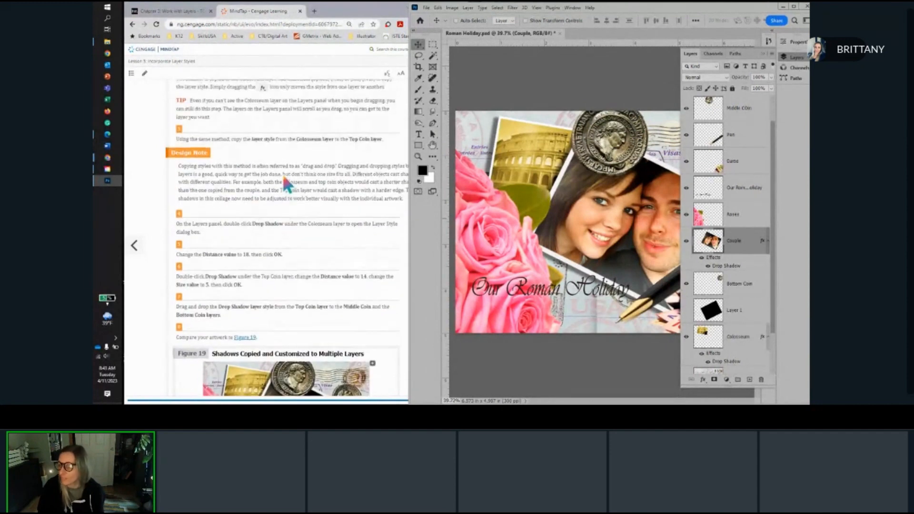
scroll(283, 174, "up", 2)
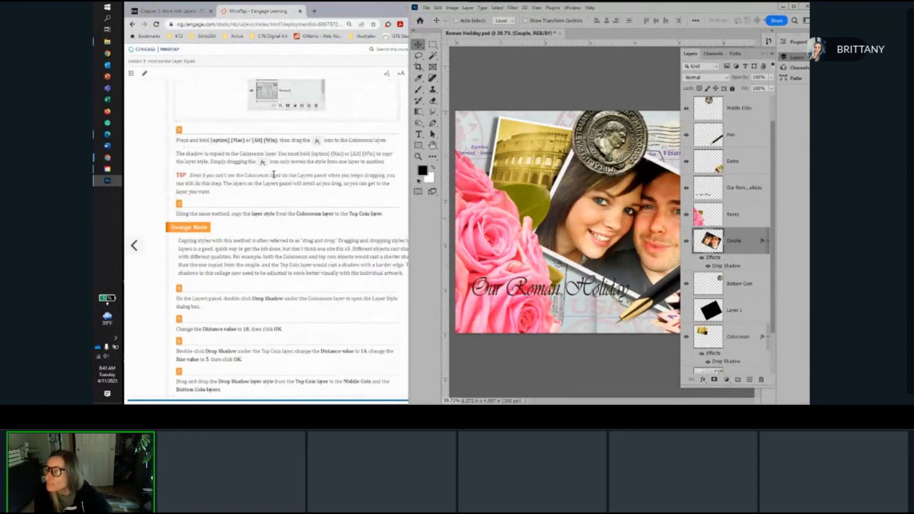
scroll(267, 185, "up", 1)
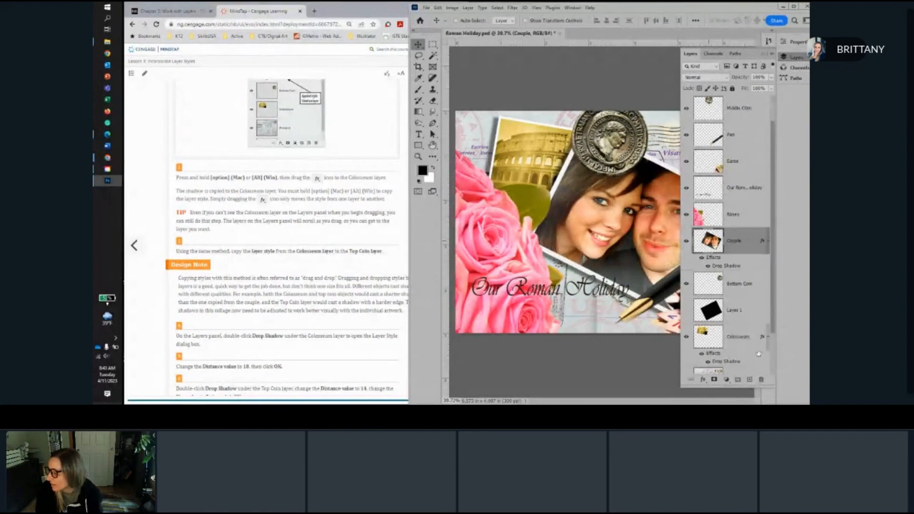
left_click(762, 338)
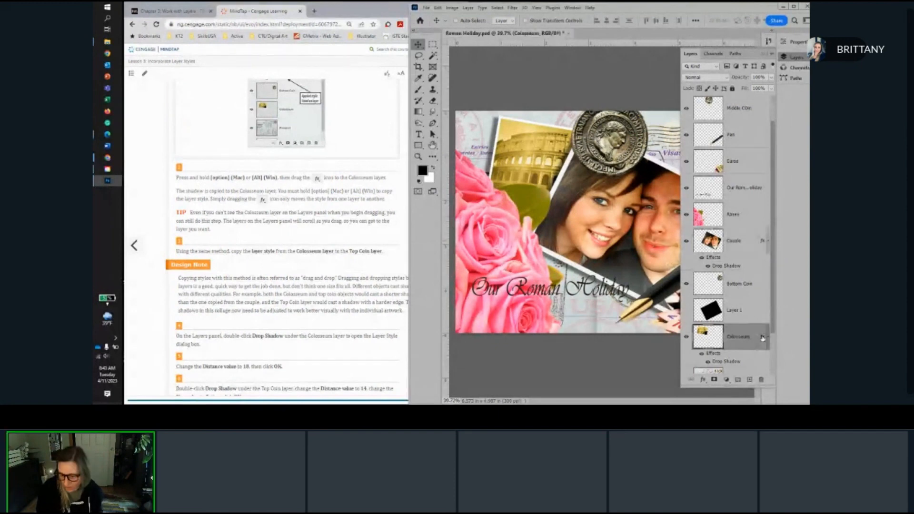
left_click_drag(762, 337, 752, 113)
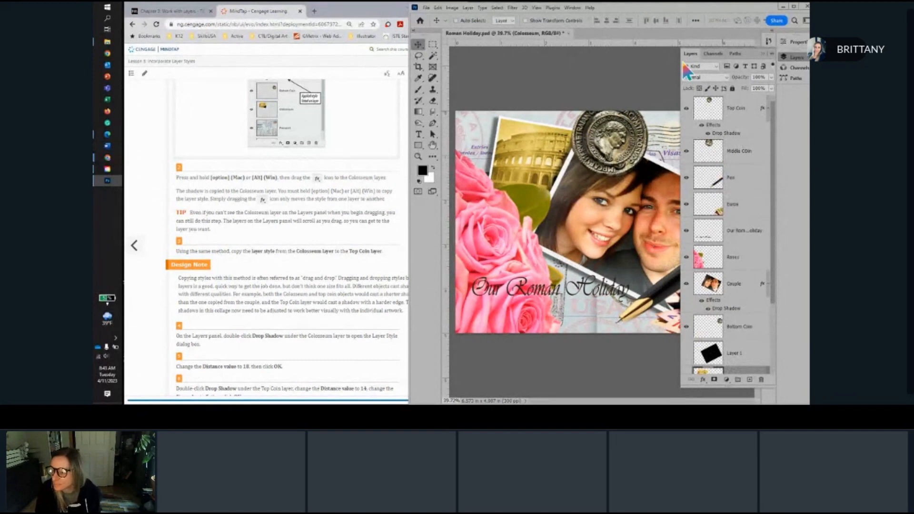
Step: Following the lesson, set the distance of the Colosseum layer's drop shadow to 18 px and apply the layer style
scroll(245, 291, "down", 3)
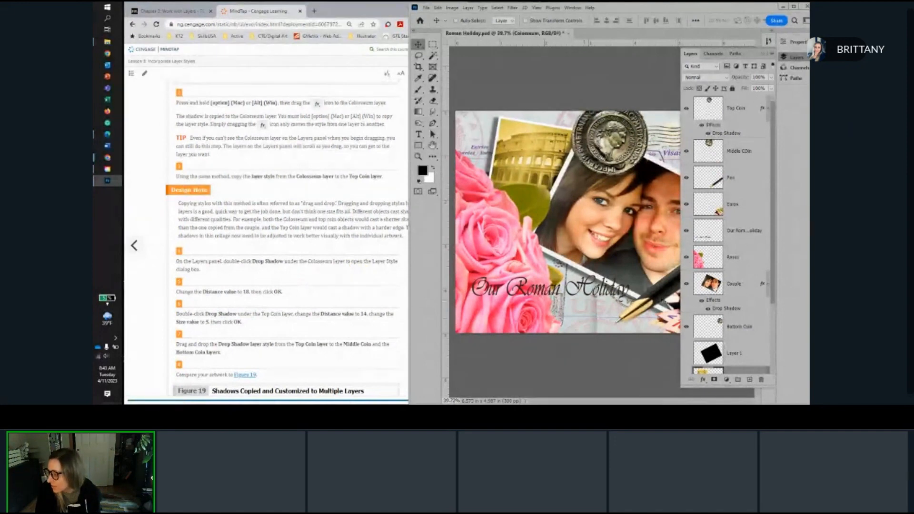
scroll(758, 332, "down", 3)
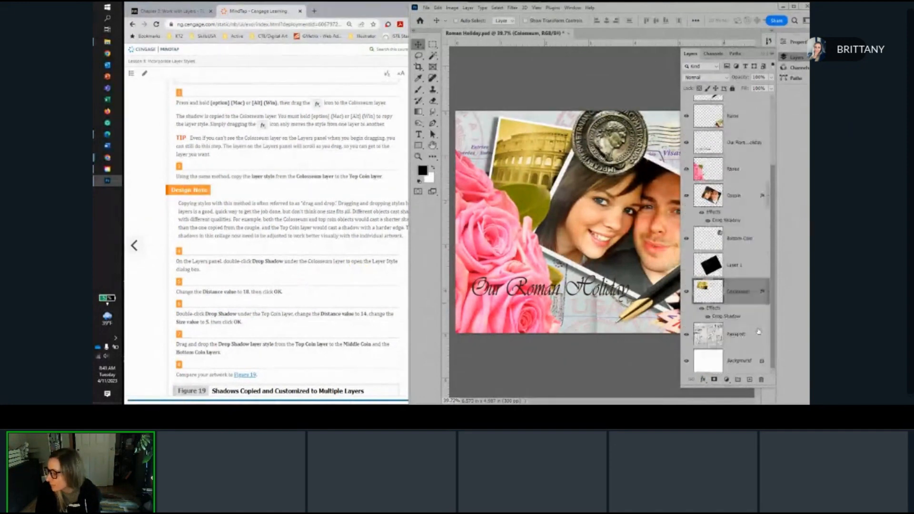
double_click(728, 316)
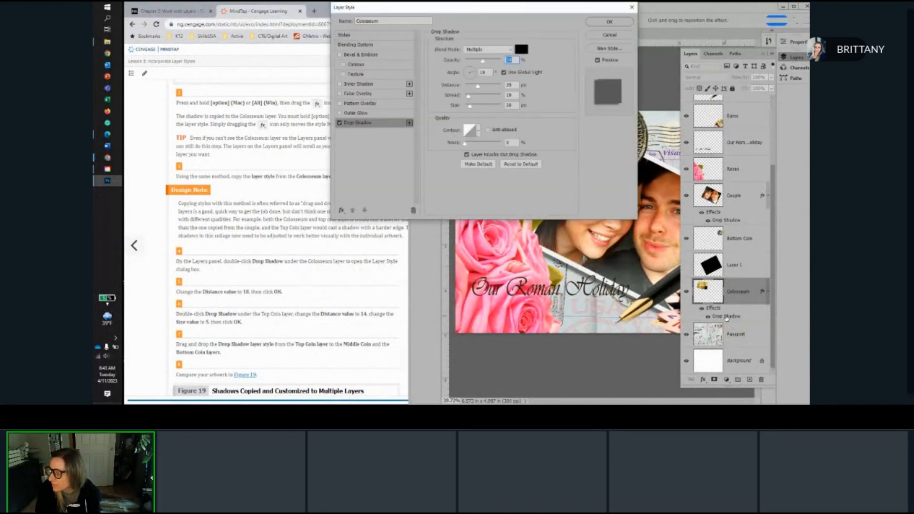
left_click_drag(515, 9, 561, 87)
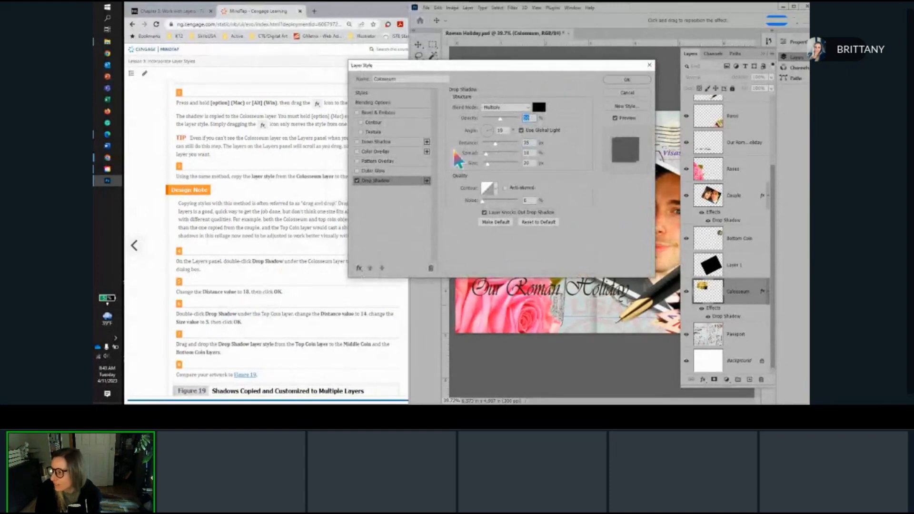
left_click(527, 144)
double_click(527, 143)
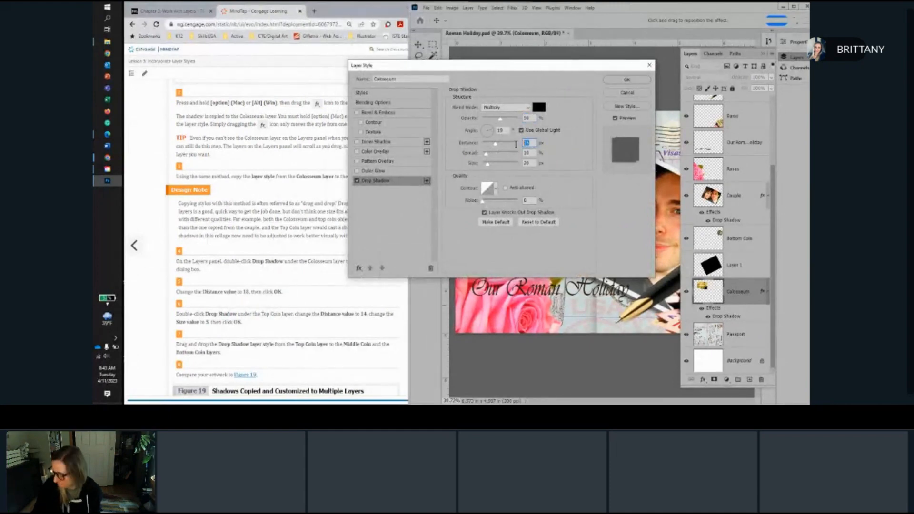
type("18")
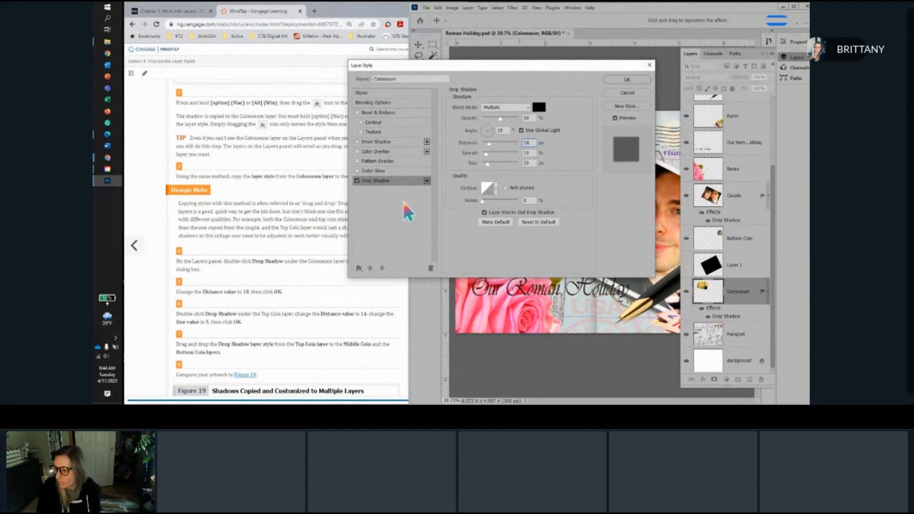
left_click(619, 81)
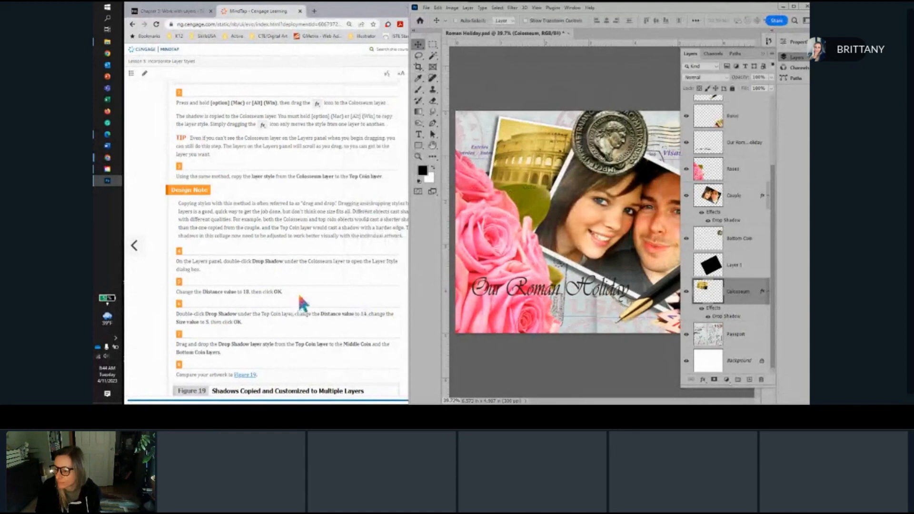
Step: Set the Top Coin layer's drop shadow to a distance of 14 px and a size of 5 px, and apply it
scroll(310, 295, "down", 1)
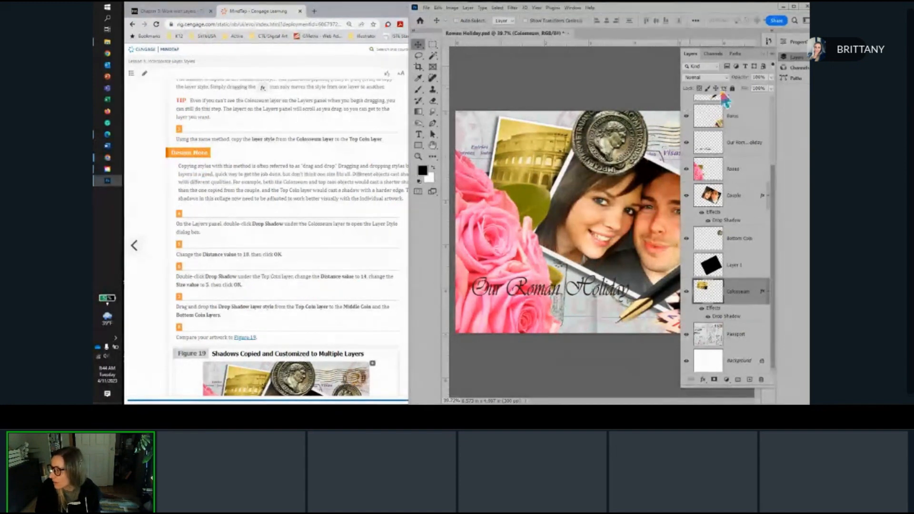
scroll(733, 121, "up", 3)
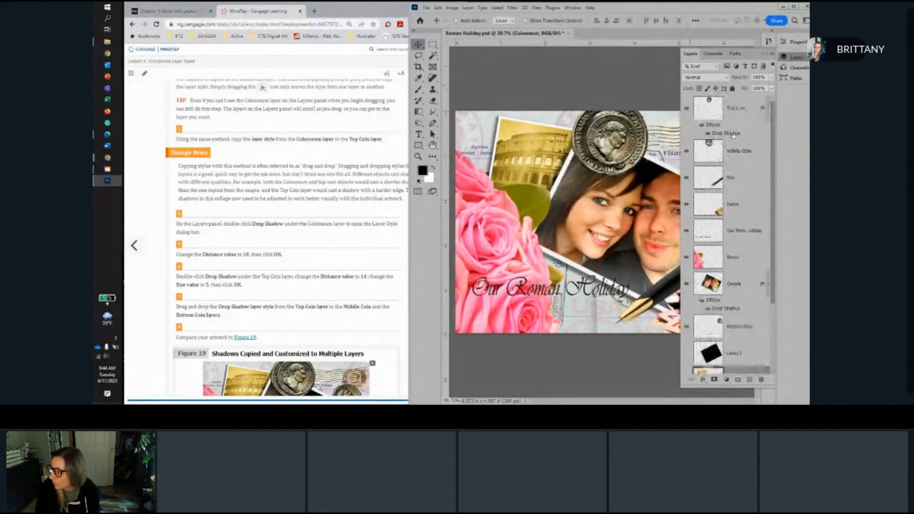
left_click(733, 135)
double_click(733, 136)
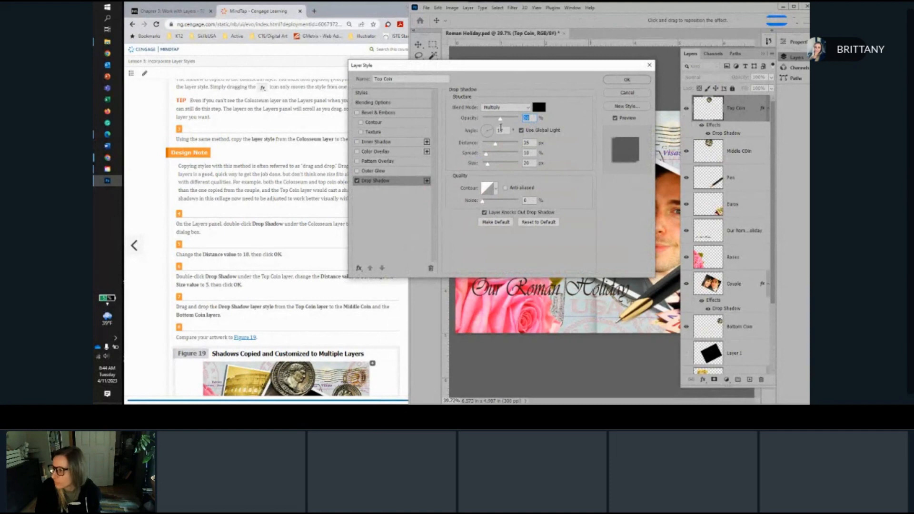
double_click(535, 144)
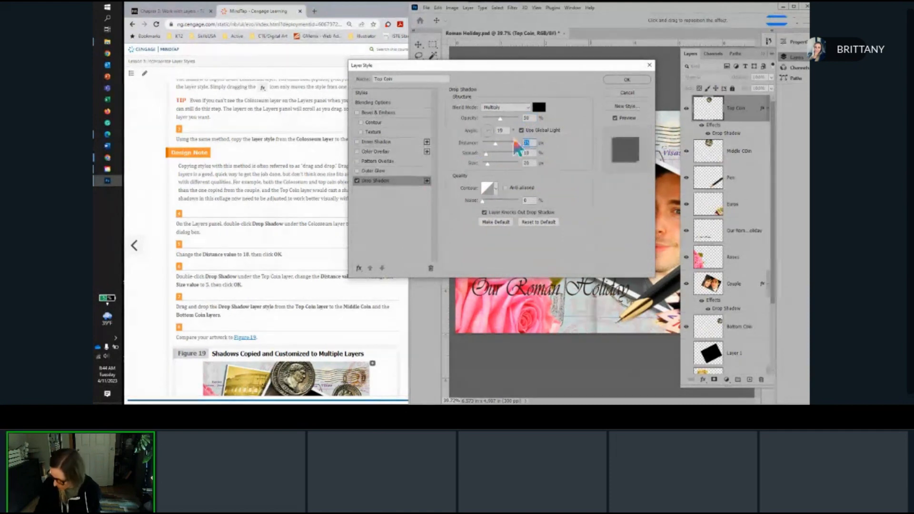
type("14")
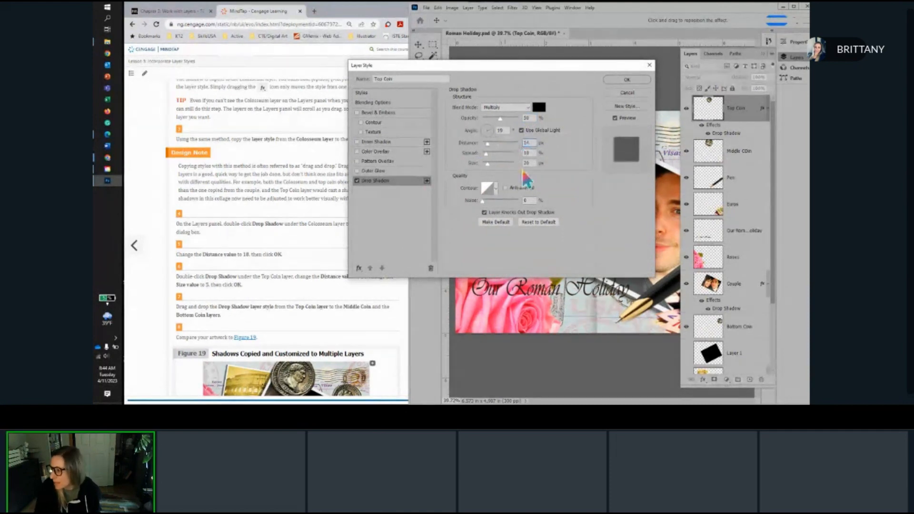
double_click(533, 164)
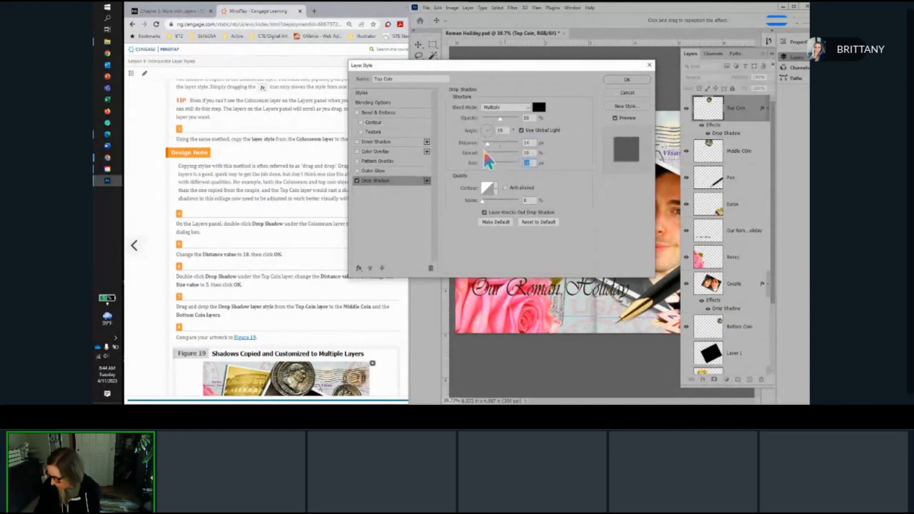
type("5")
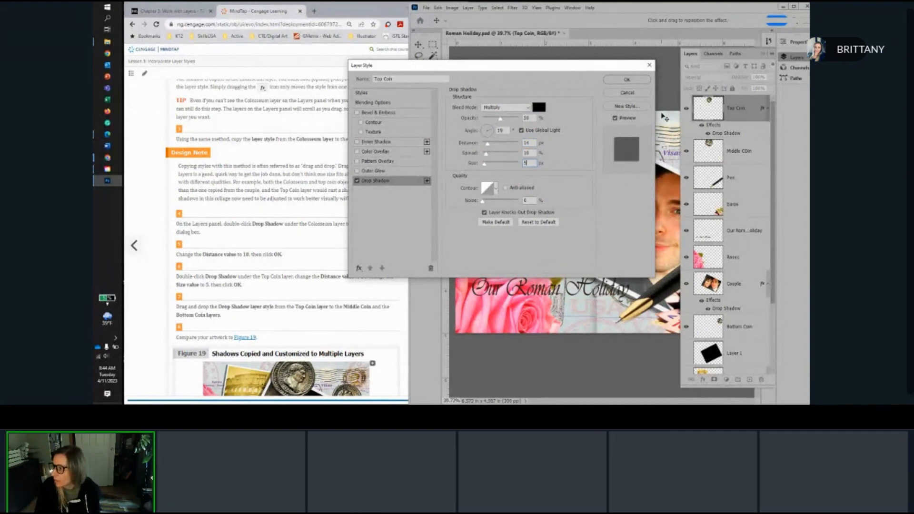
left_click(638, 80)
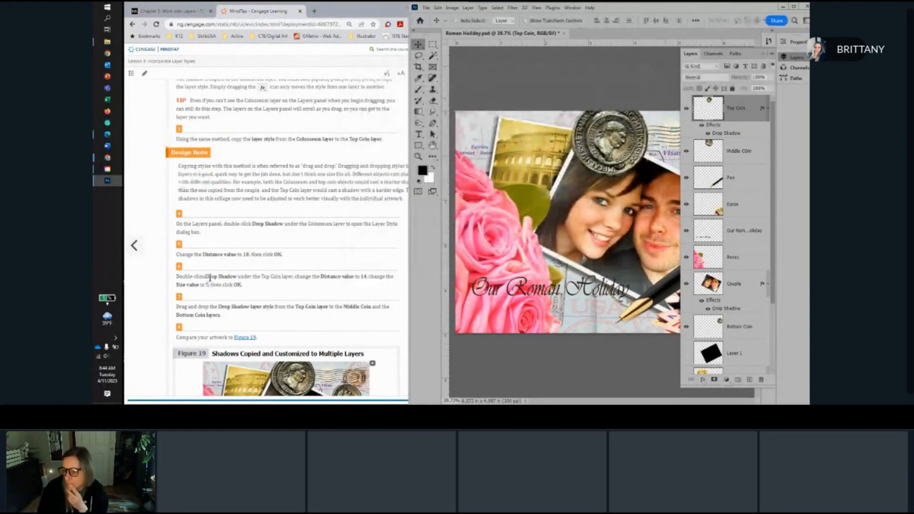
Step: Copy the drop shadow layer style from the Top Coin layer to the Middle Coin and Bottom Coin layers
scroll(219, 278, "down", 1)
scroll(227, 284, "down", 1)
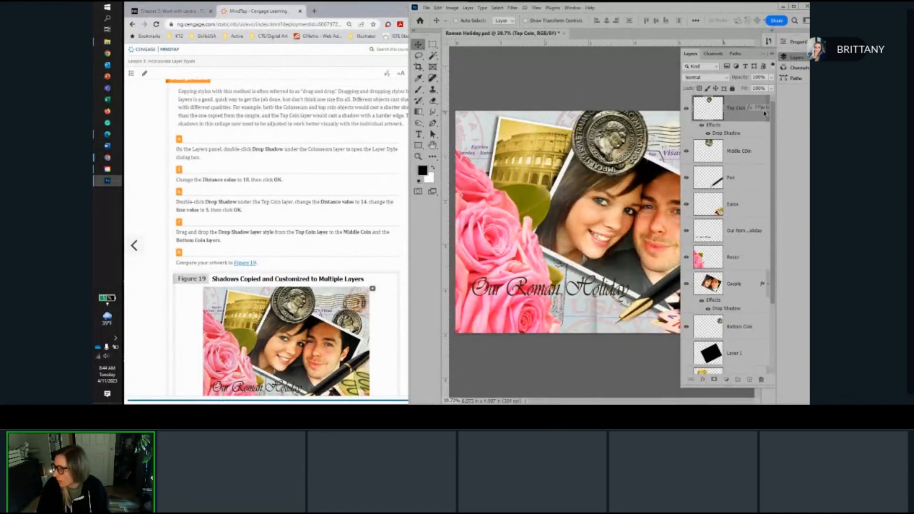
left_click_drag(764, 113, 748, 351)
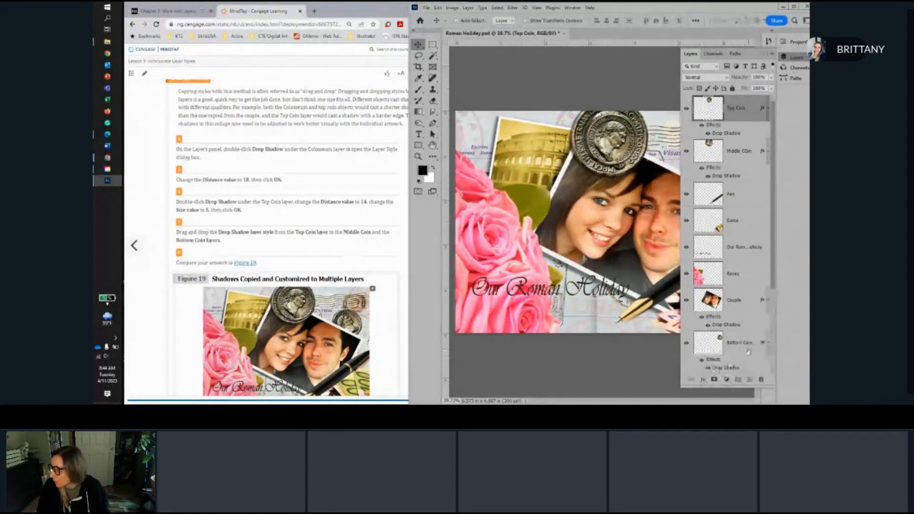
Step: Examine the coins' shadows up close, compare the collage with Figure 19, and read on to the Apply an Outer Glow Layer Style section
left_click(763, 54)
scroll(707, 123, "up", 6)
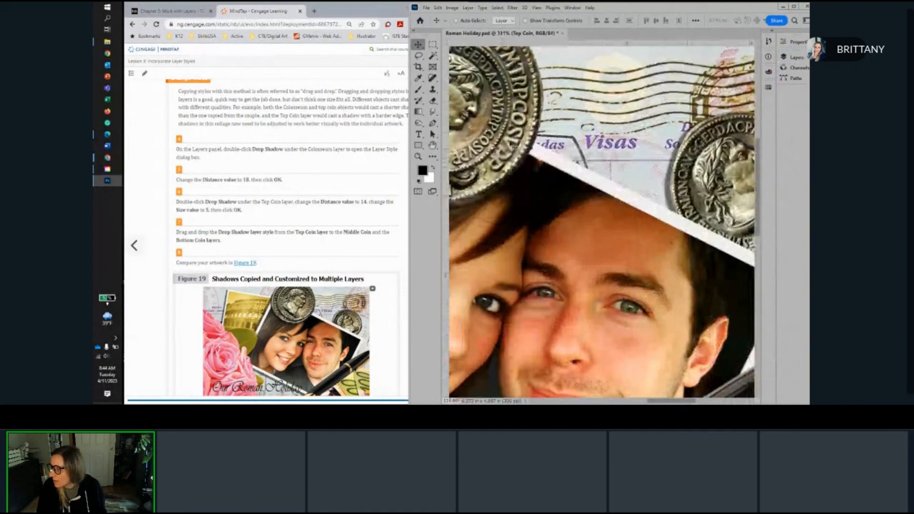
left_click_drag(670, 401, 637, 402)
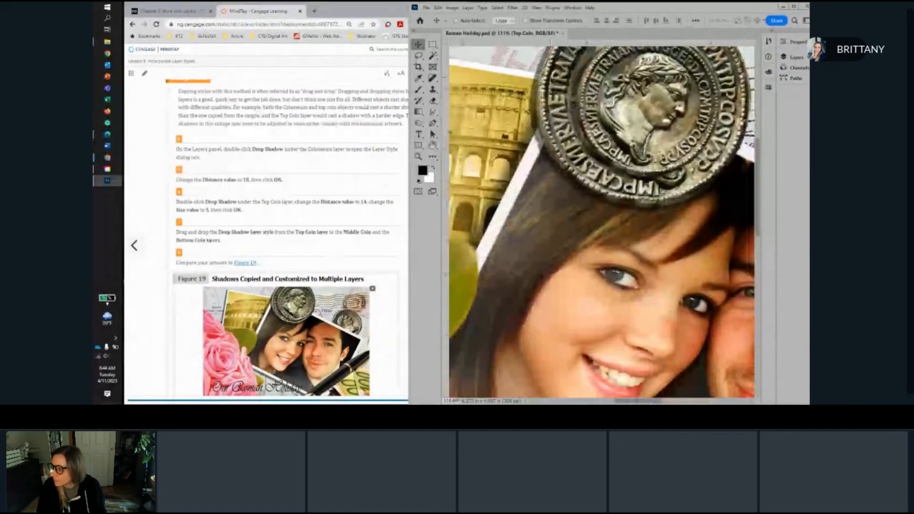
scroll(538, 191, "down", 4)
scroll(284, 250, "down", 2)
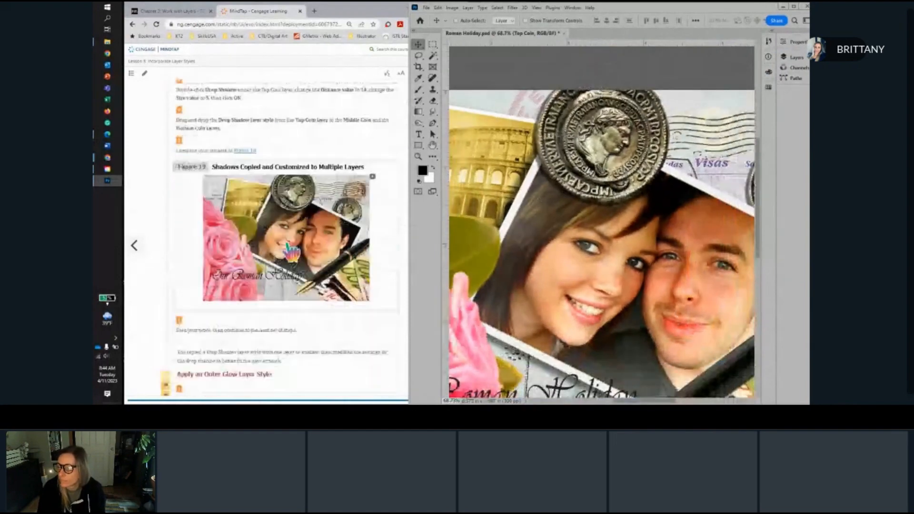
scroll(292, 249, "down", 1)
scroll(292, 243, "down", 1)
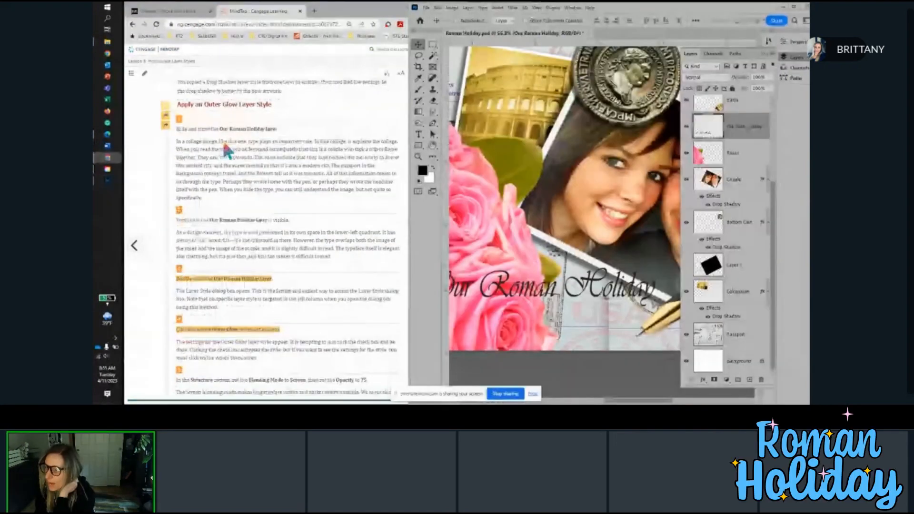
Step: Hide and show the Our Roman Holiday layer to judge the type's role in the collage, leaving the layer visible
scroll(228, 152, "down", 1)
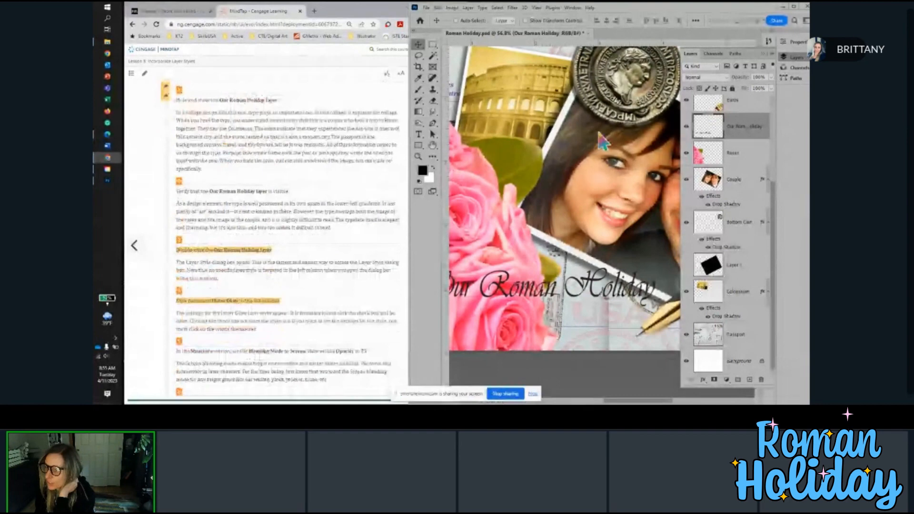
left_click(686, 127)
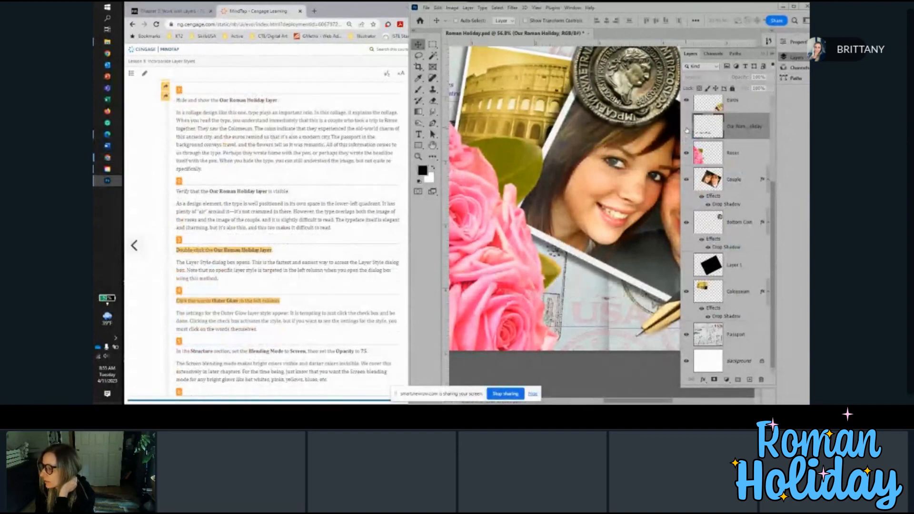
left_click(686, 127)
left_click(686, 127)
left_click(686, 127)
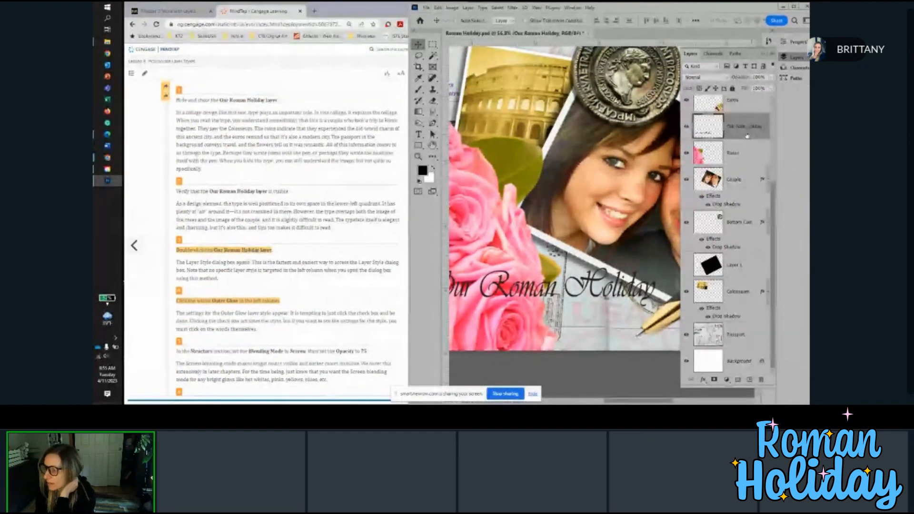
Step: Open the Layer Style settings of the Our Roman Holiday layer and enable the Outer Glow effect
scroll(295, 224, "down", 3)
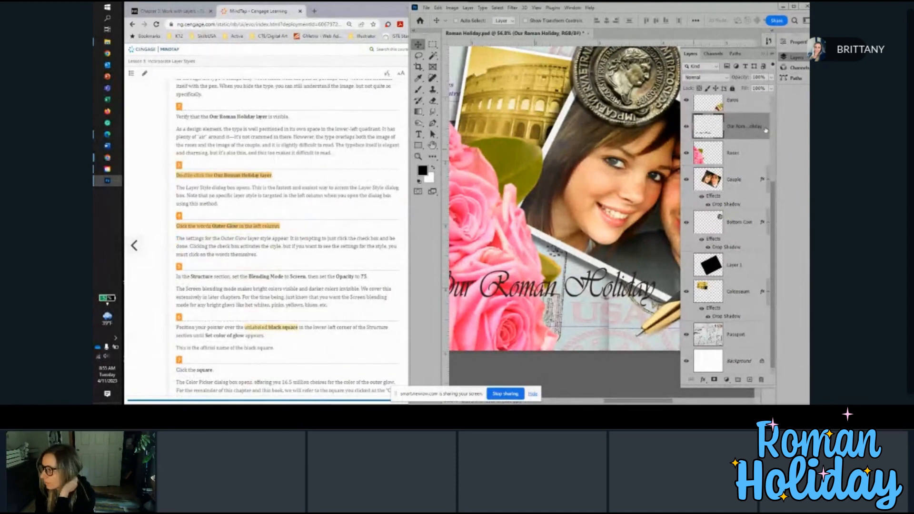
double_click(742, 127)
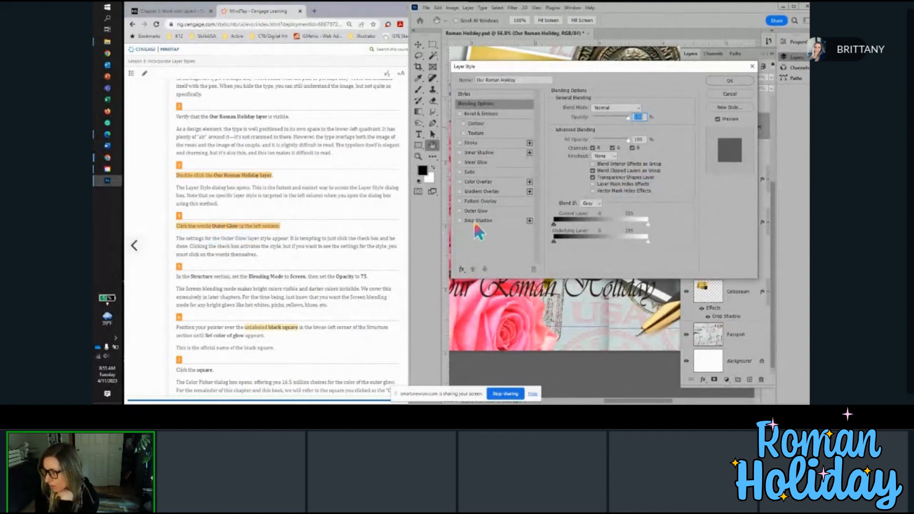
left_click(462, 270)
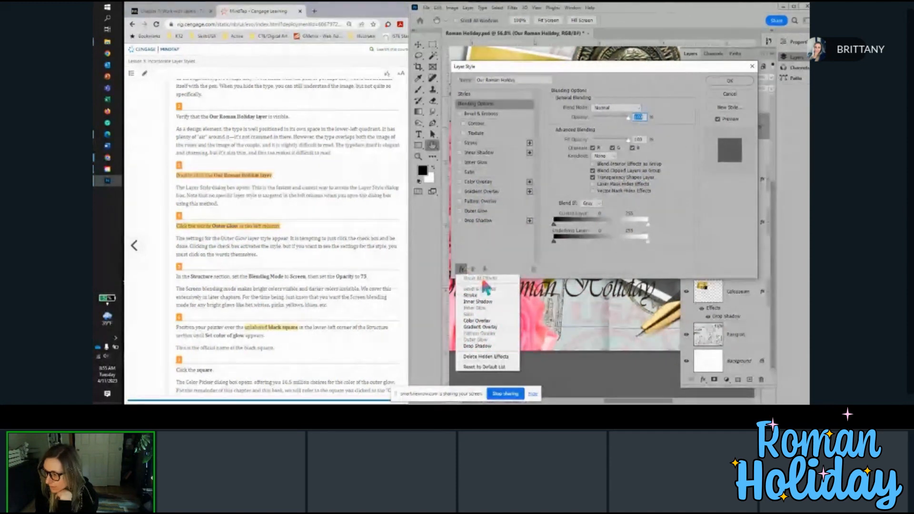
left_click(478, 235)
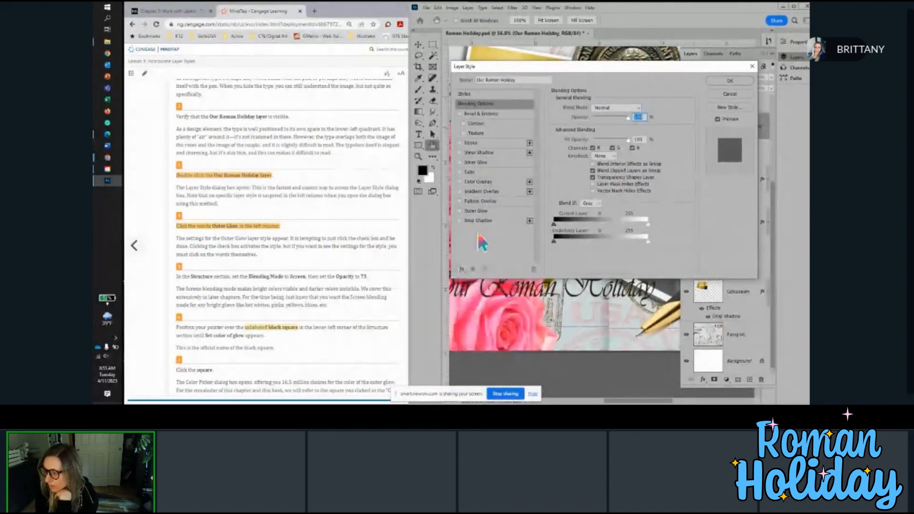
left_click(459, 211)
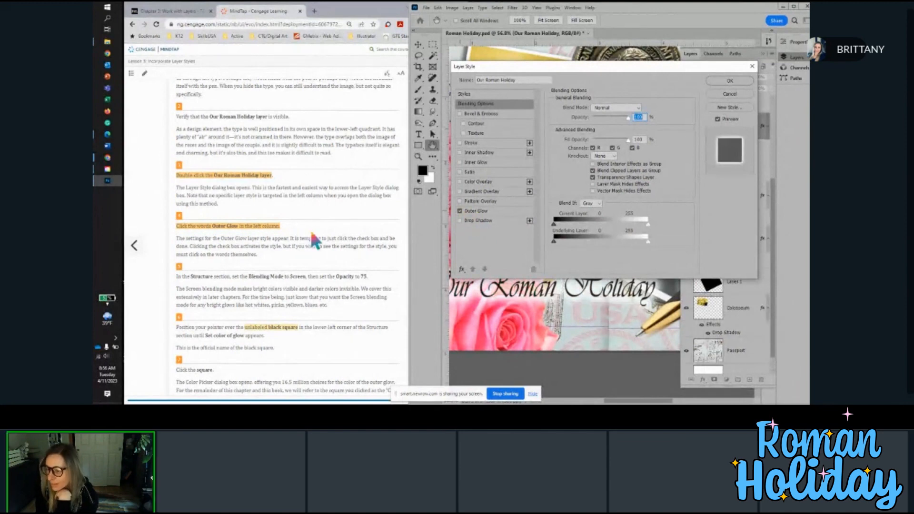
Step: Set the Our Roman Holiday layer's general blend mode to Screen and its opacity to 75%, and display the Outer Glow settings
scroll(303, 246, "down", 1)
scroll(303, 245, "down", 3)
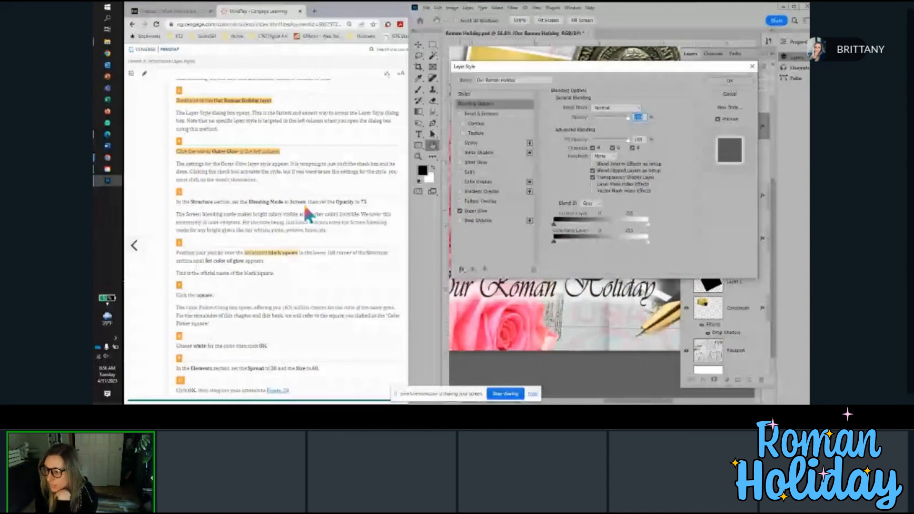
left_click(631, 109)
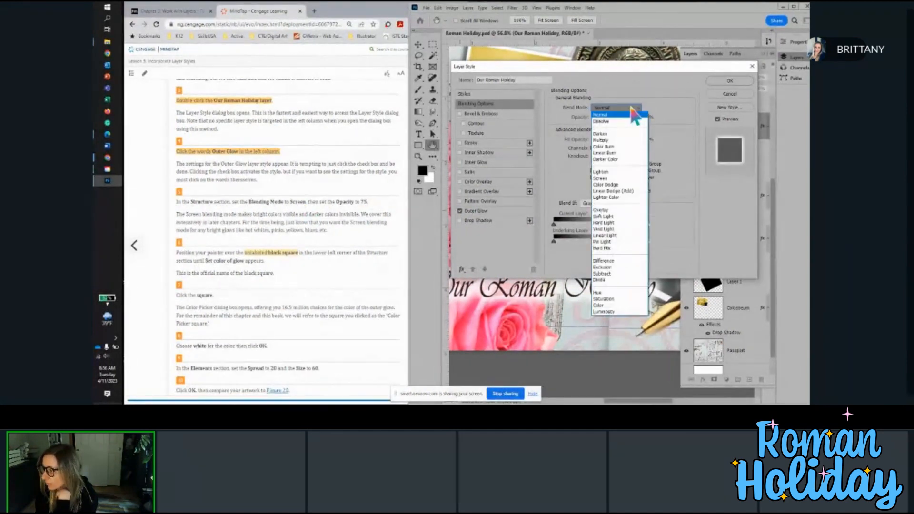
left_click(616, 178)
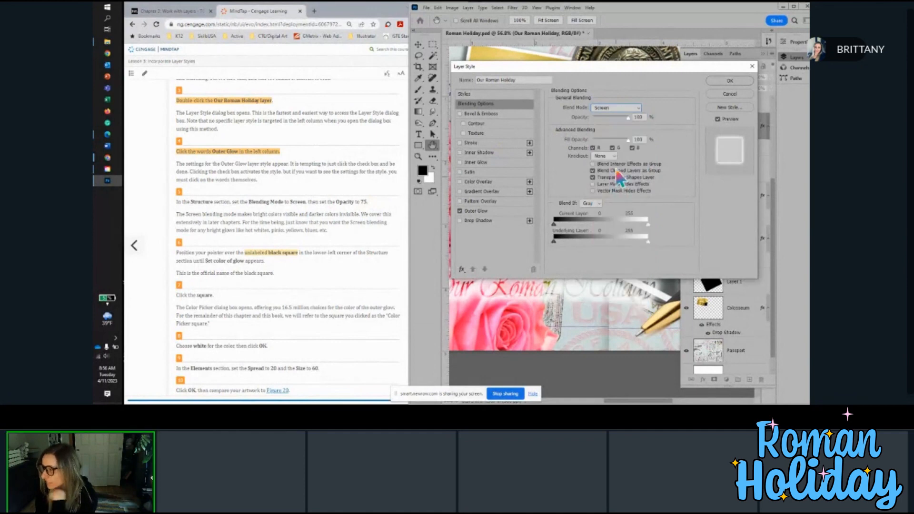
double_click(638, 117)
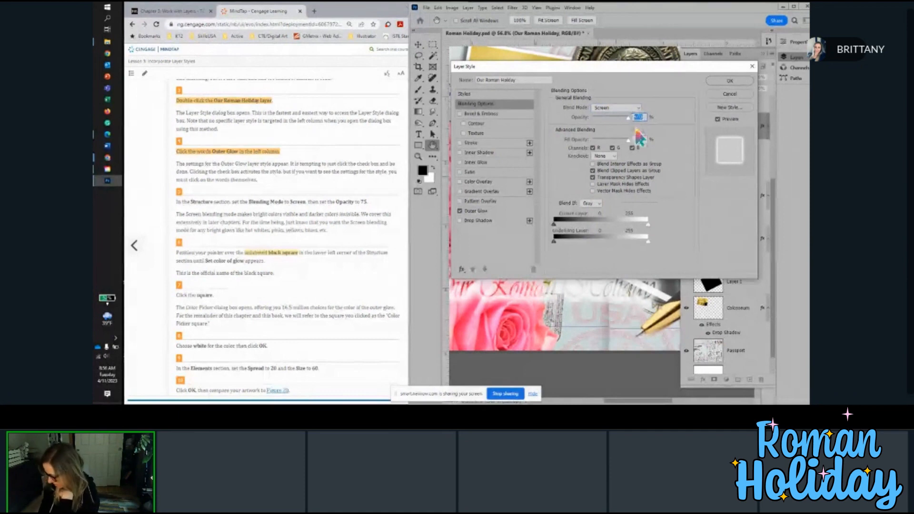
type("75")
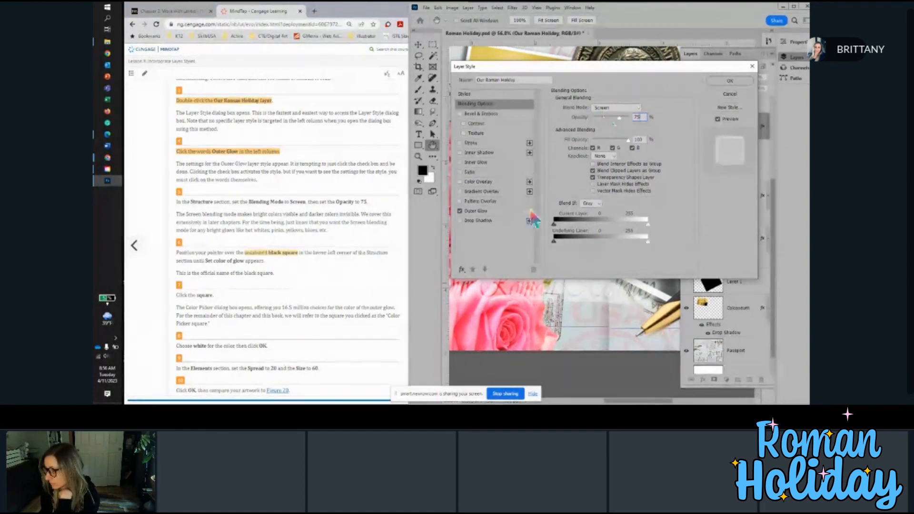
left_click(510, 212)
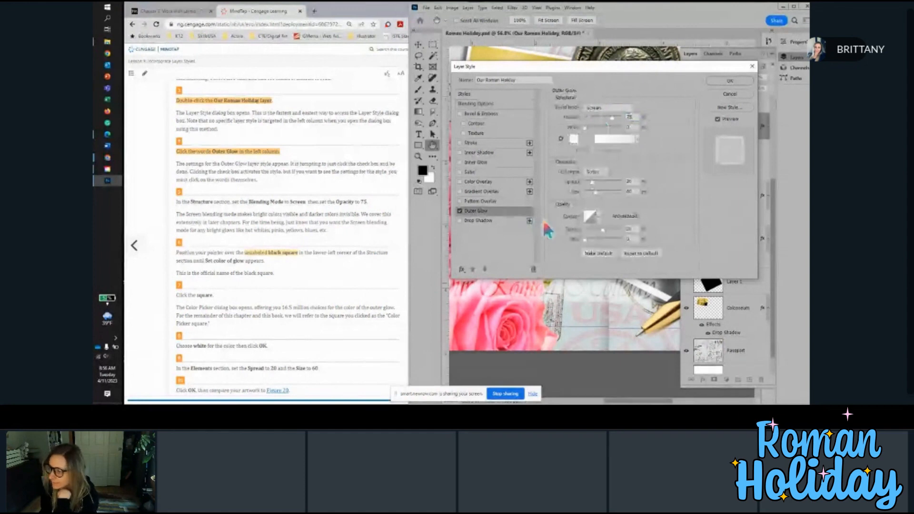
Step: Discard the open layer style changes, reopen the Our Roman Holiday layer's style settings, and enable and display Outer Glow
left_click(733, 94)
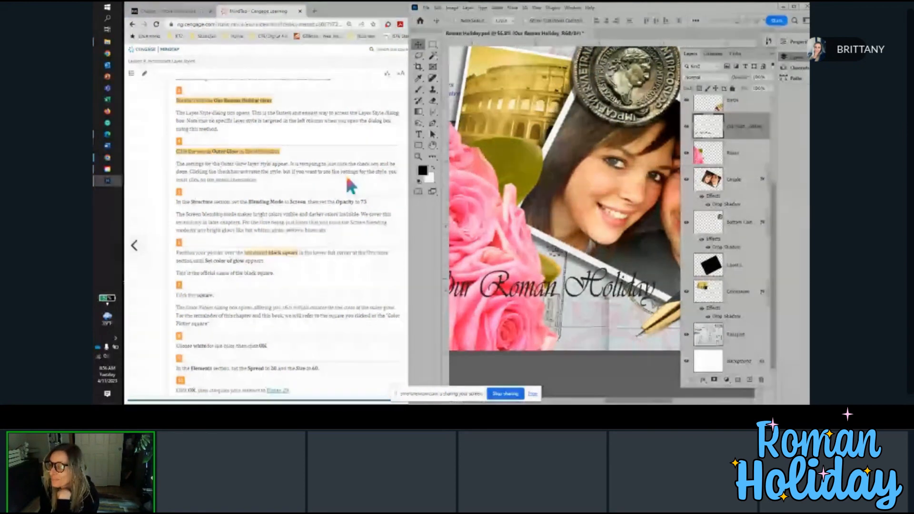
double_click(765, 127)
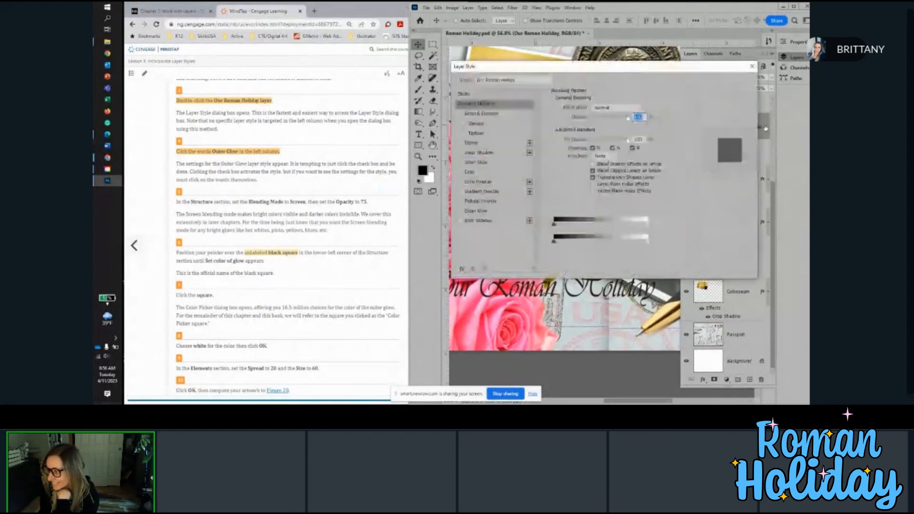
left_click_drag(577, 68, 563, 12)
left_click(446, 156)
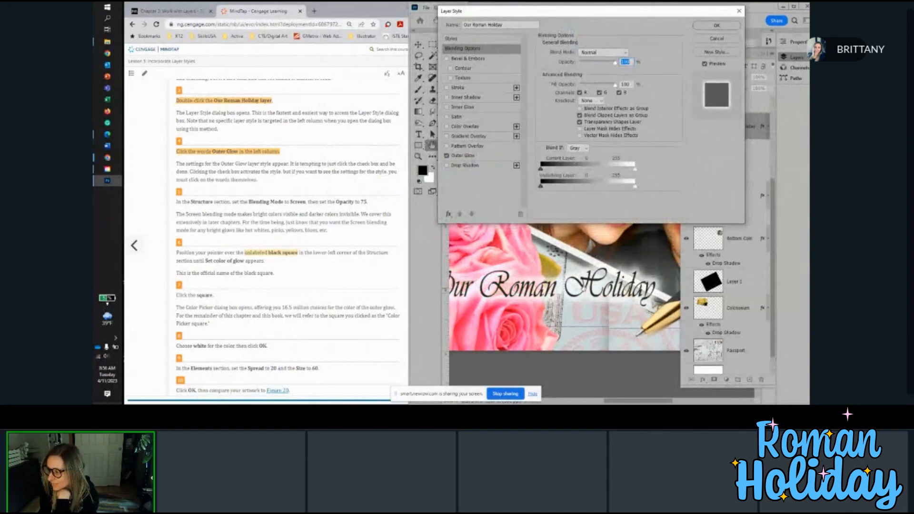
left_click(491, 154)
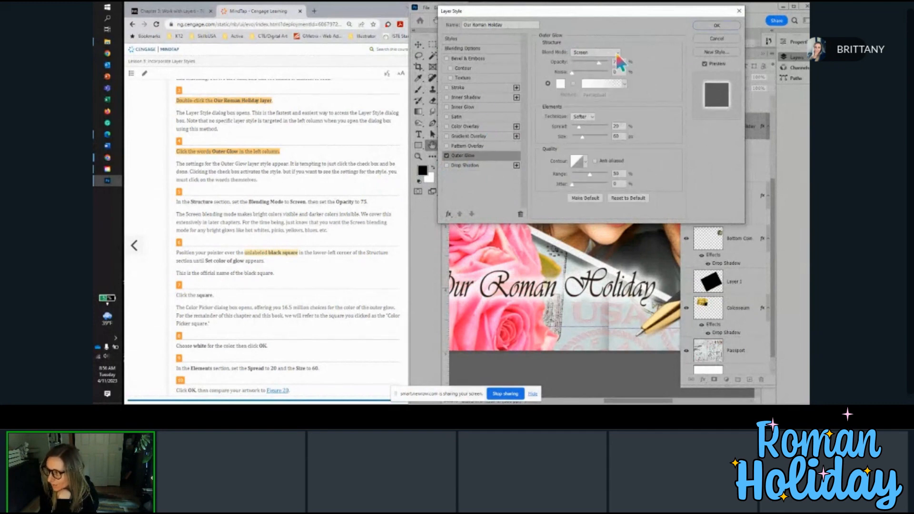
Step: Set the outer glow's blend mode to Screen and its glow color to white
left_click(595, 53)
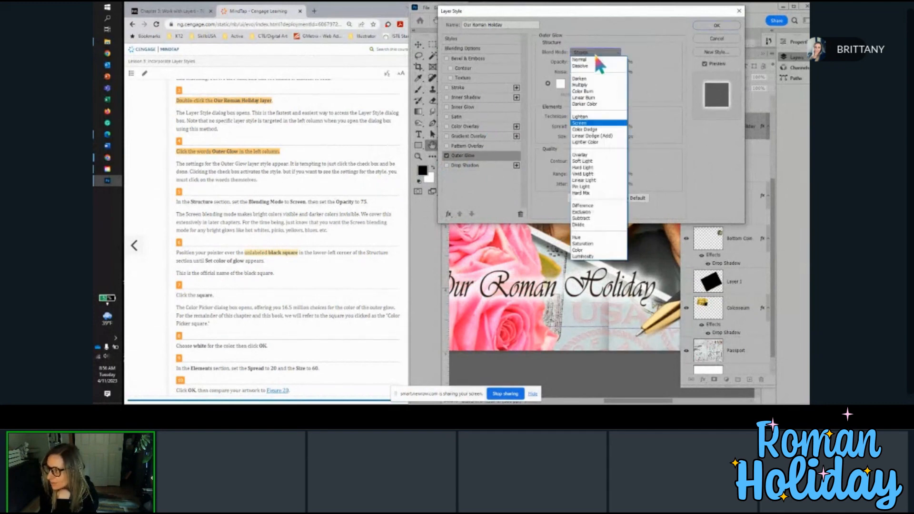
left_click(597, 123)
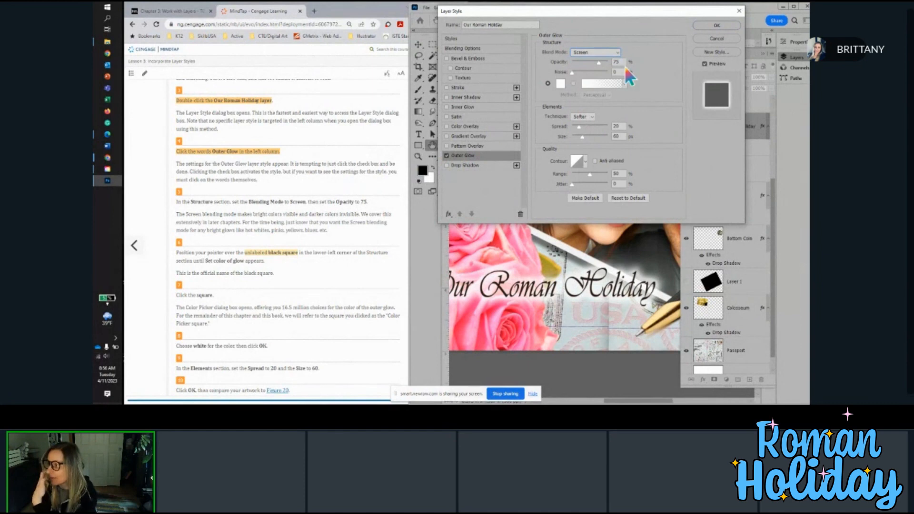
left_click(560, 84)
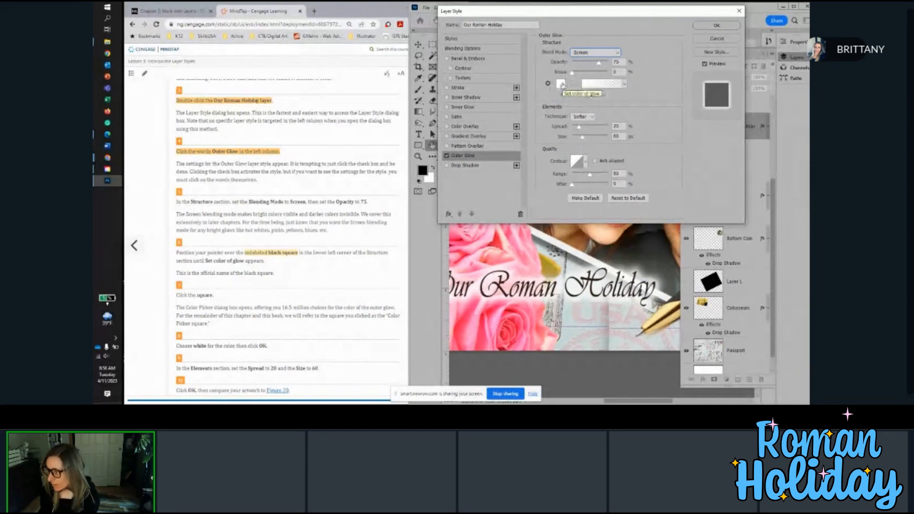
left_click(562, 85)
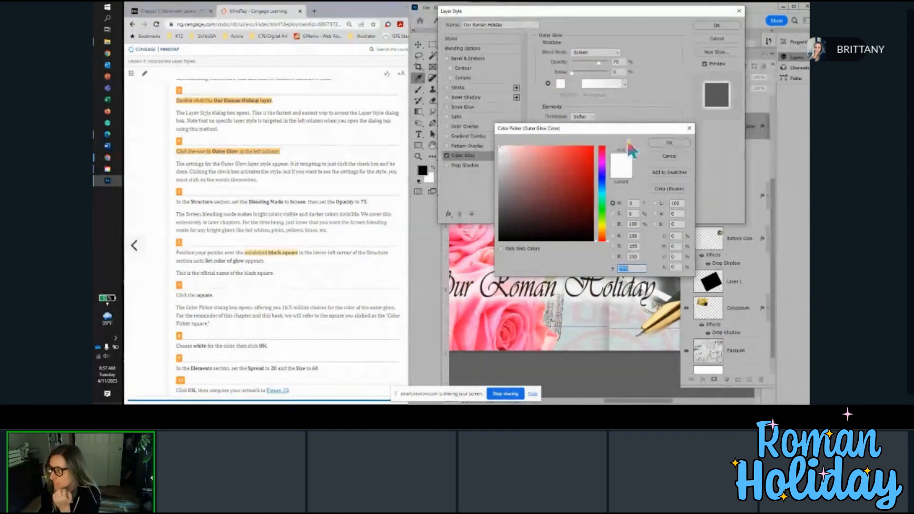
left_click(668, 143)
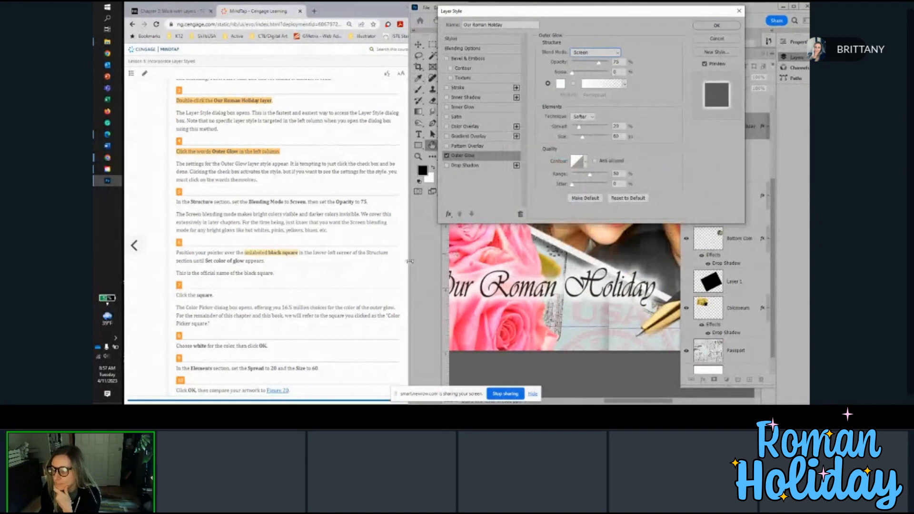
Step: Check the outer glow's spread and size against the lesson's 20 and 60, and apply the layer style
scroll(369, 257, "down", 2)
scroll(374, 268, "down", 5)
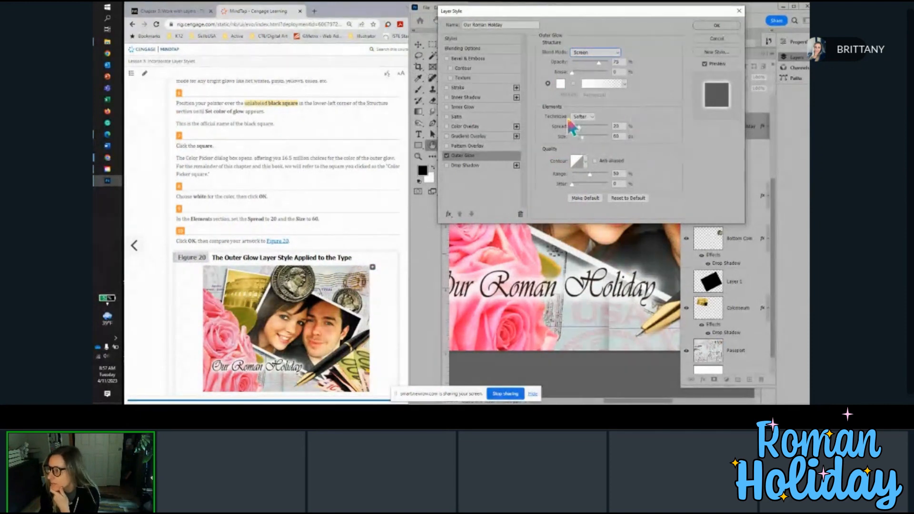
left_click(620, 136)
scroll(339, 241, "down", 2)
scroll(340, 241, "down", 2)
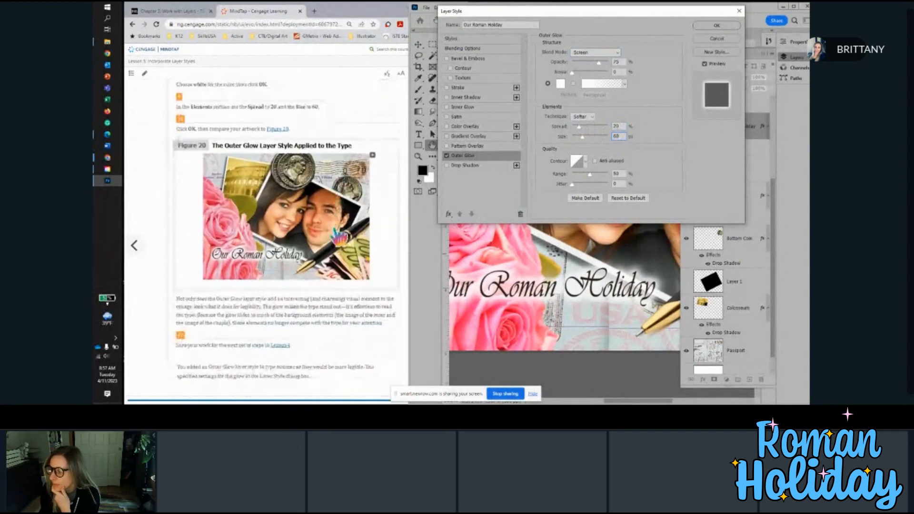
left_click(729, 26)
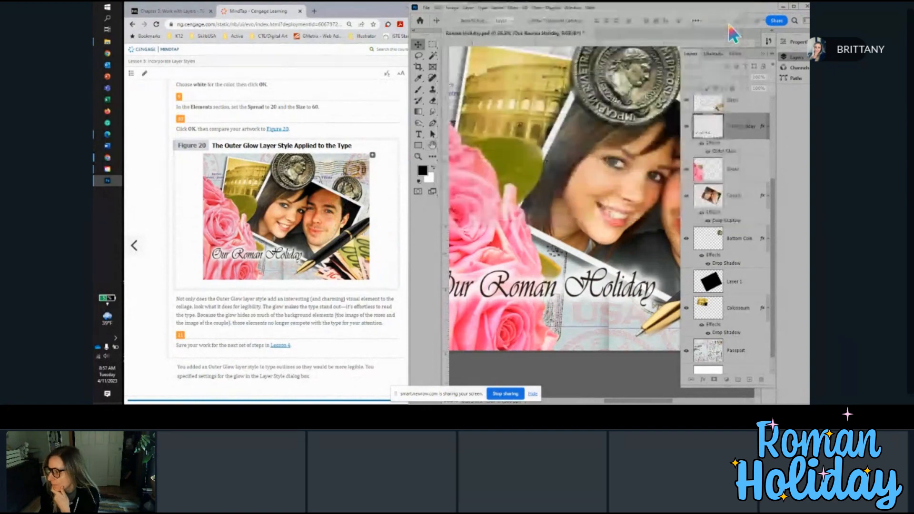
Step: Compare the whole title with Figure 20, and go to the Add and Employ a Layer Mask section of Lesson 4
scroll(598, 303, "down", 2)
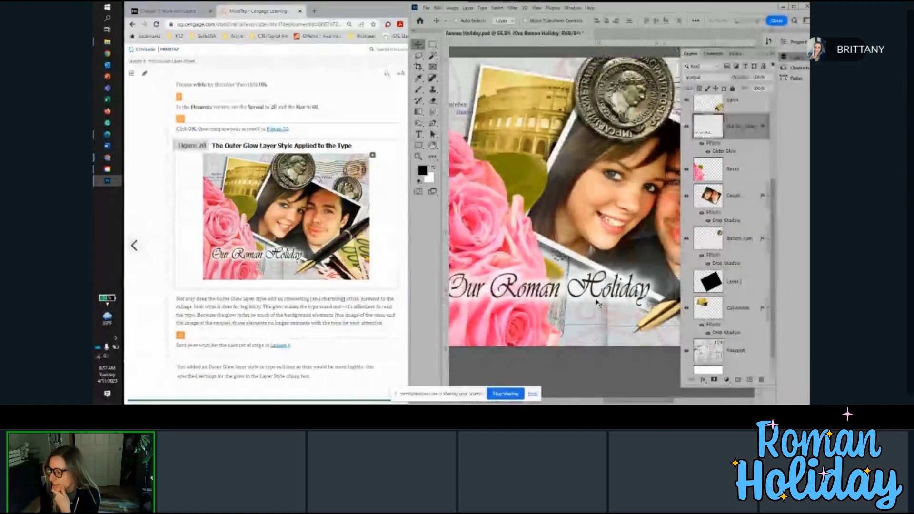
scroll(372, 290, "down", 1)
scroll(373, 295, "up", 10)
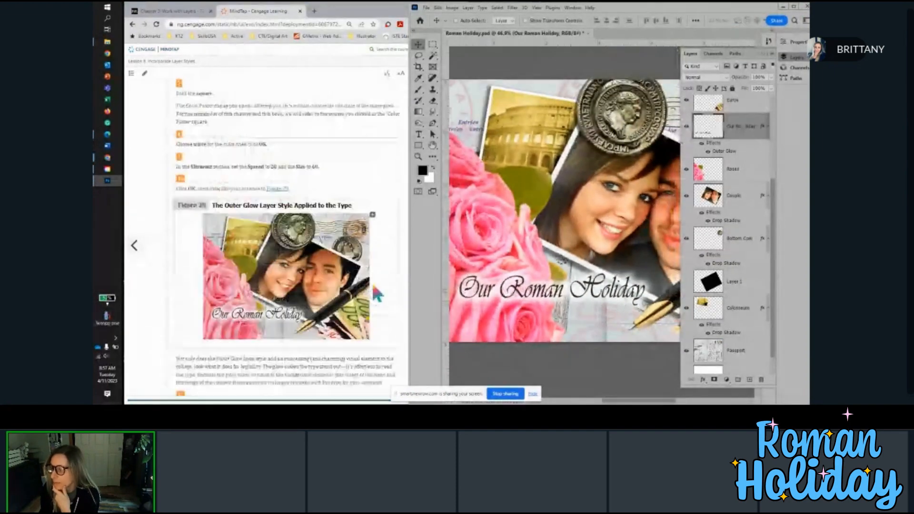
scroll(372, 274, "up", 3)
left_click(375, 61)
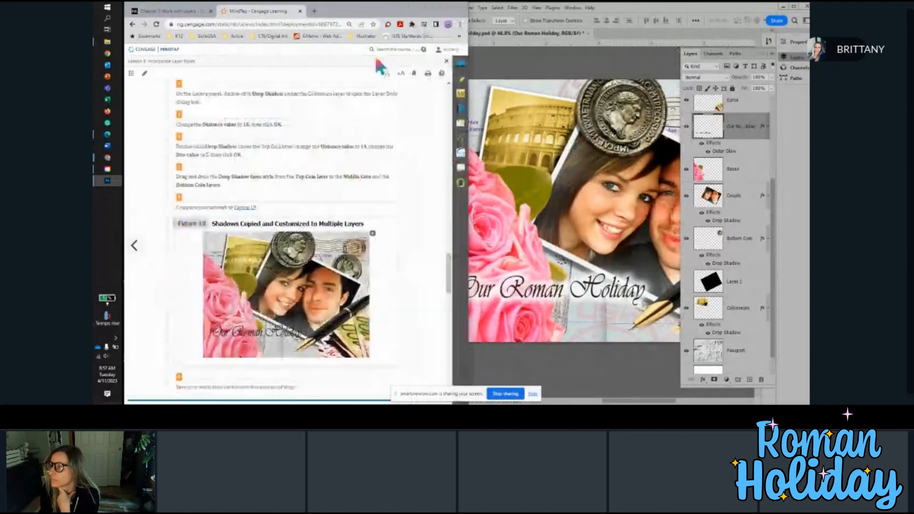
left_click(447, 62)
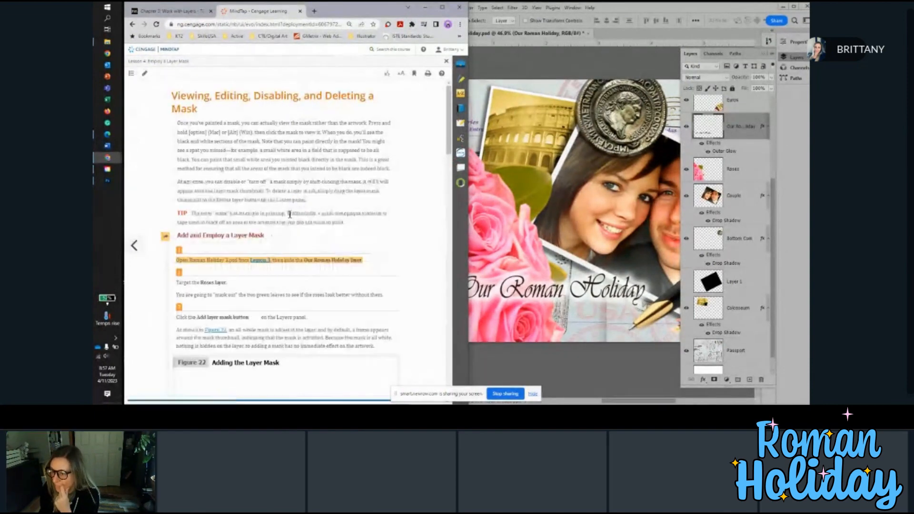
scroll(293, 212, "down", 2)
scroll(356, 193, "down", 1)
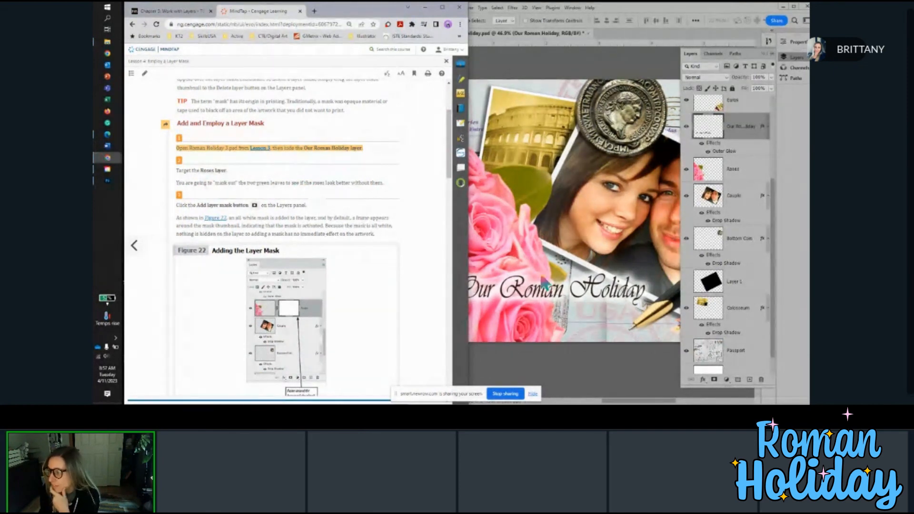
Step: Target the Roses layer and add a layer mask to it
left_click(749, 172)
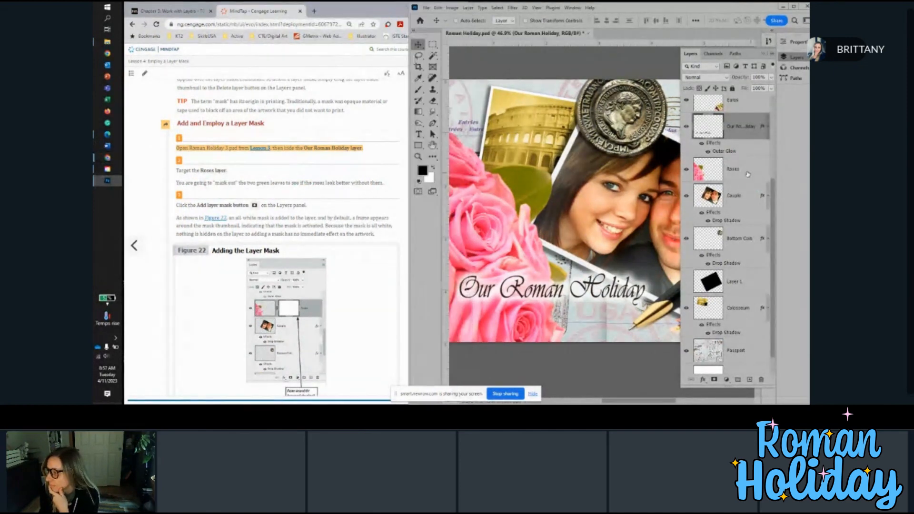
left_click(748, 173)
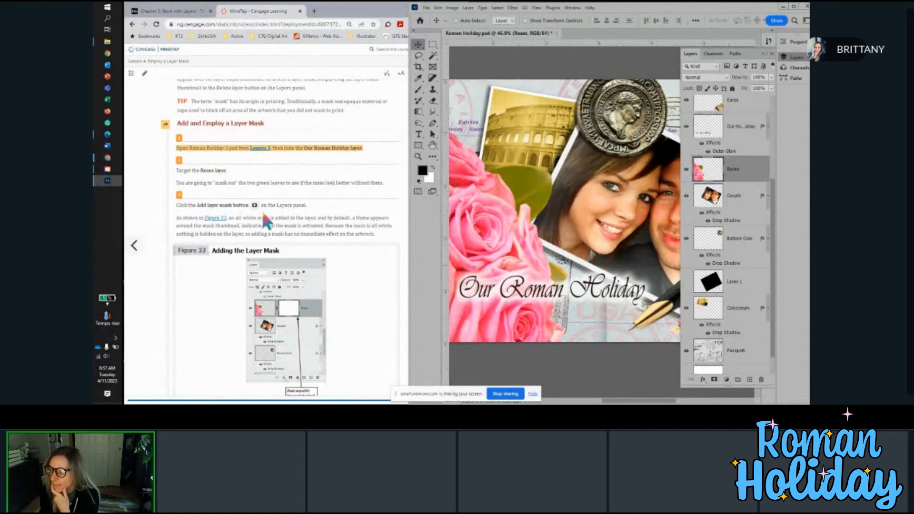
scroll(345, 182, "down", 1)
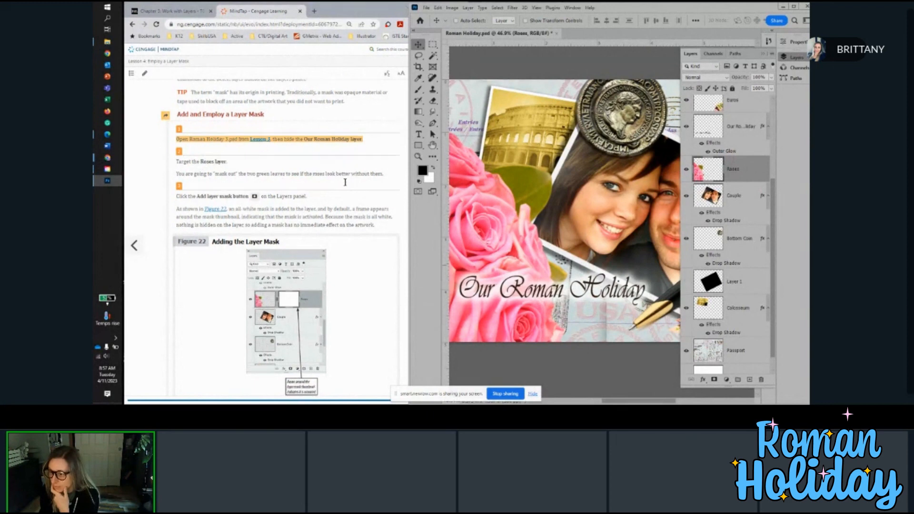
scroll(345, 182, "down", 3)
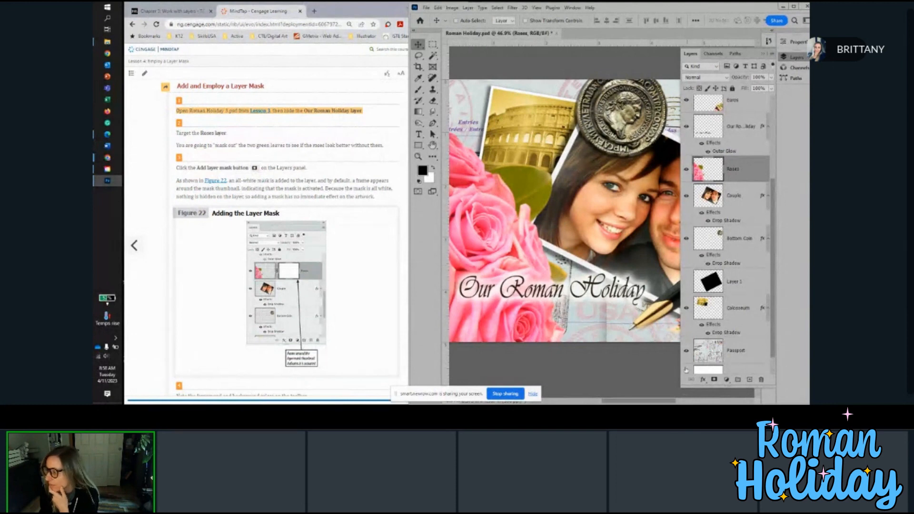
left_click(715, 381)
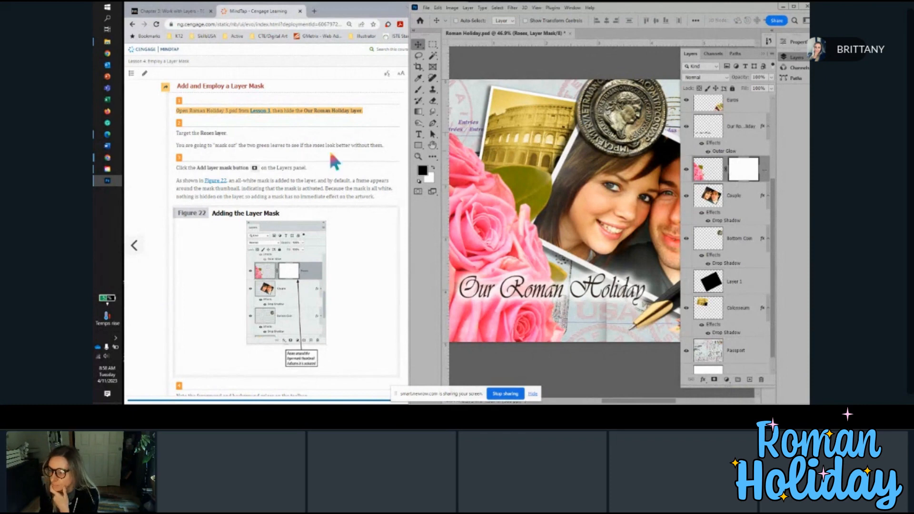
Step: Review Figure 22 and switch between the Roses layer's image and mask thumbnails, leaving the mask active
scroll(293, 155, "down", 1)
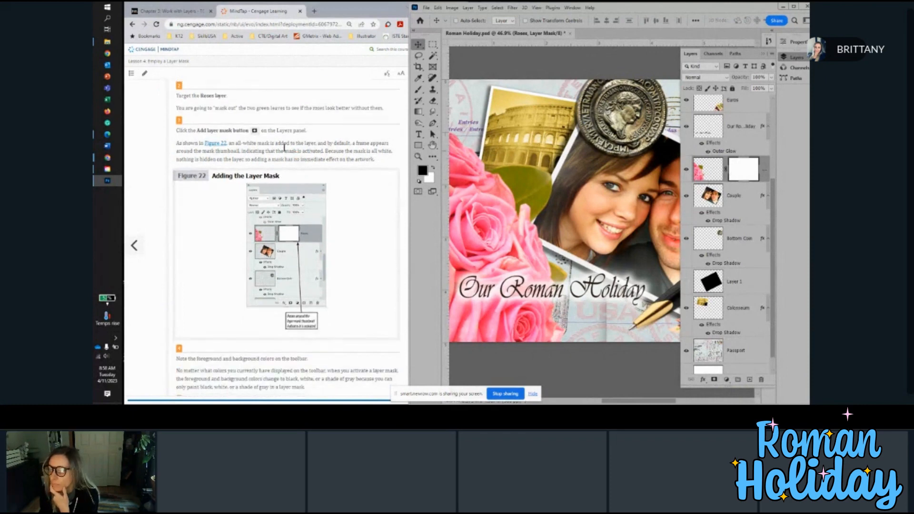
scroll(249, 146, "down", 1)
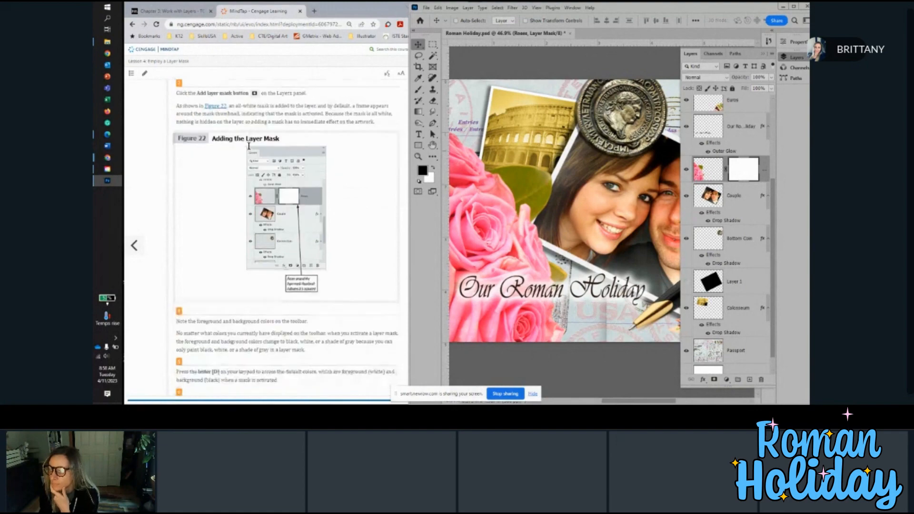
scroll(248, 146, "down", 3)
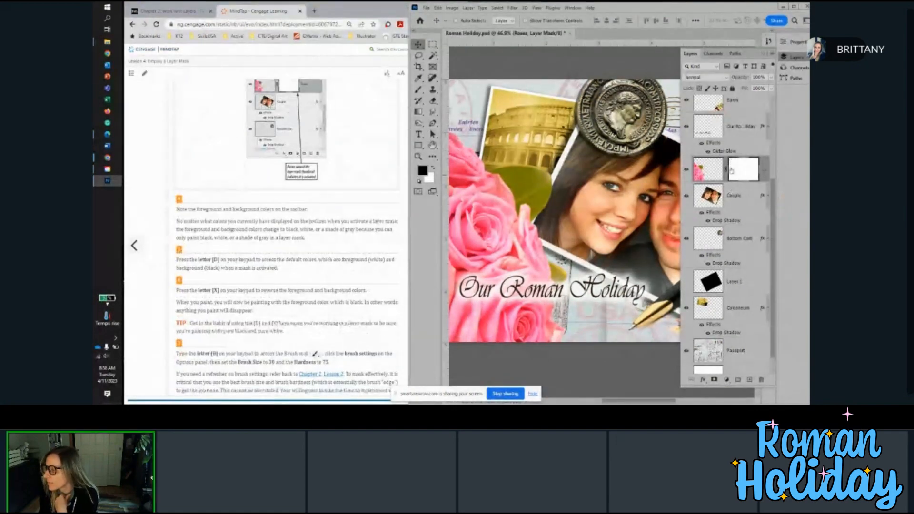
left_click(710, 171)
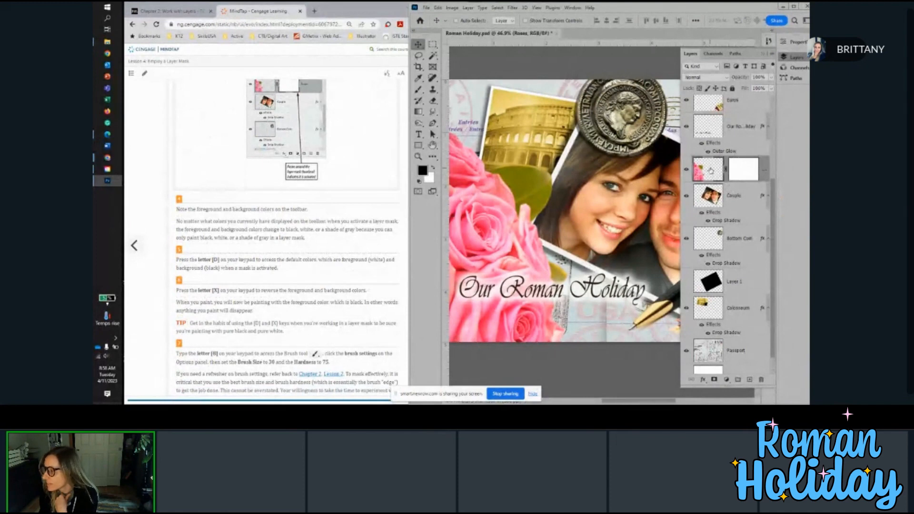
left_click(734, 169)
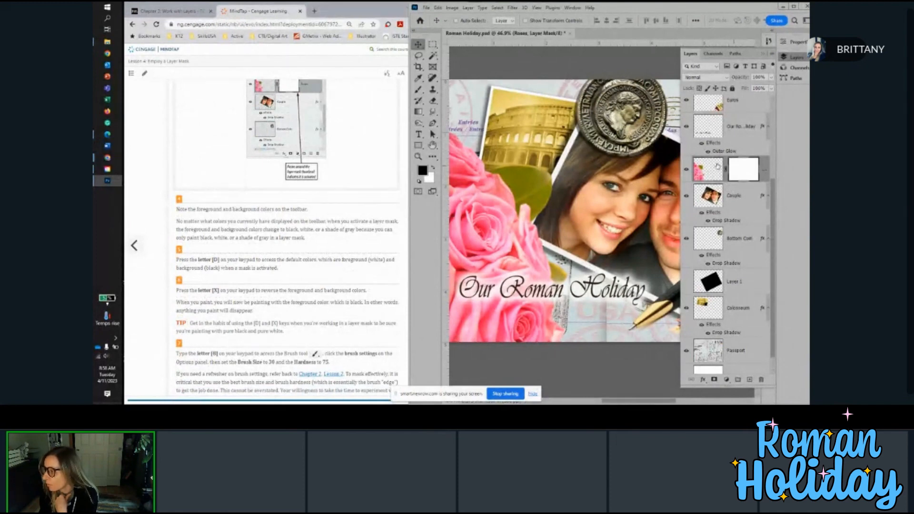
left_click(717, 166)
left_click(750, 170)
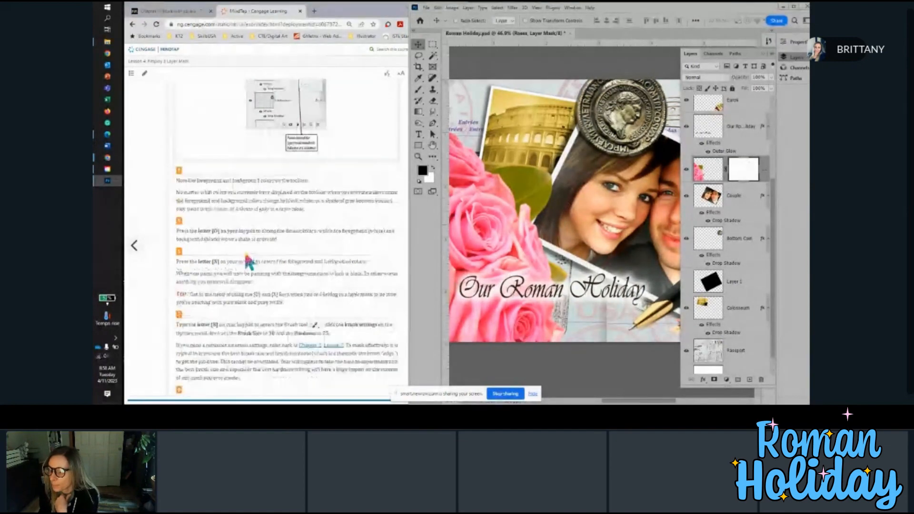
Step: Swap the foreground and background colors, leaving black in the foreground, and activate the Brush tool for the Roses layer mask
scroll(227, 210, "down", 3)
scroll(228, 210, "up", 3)
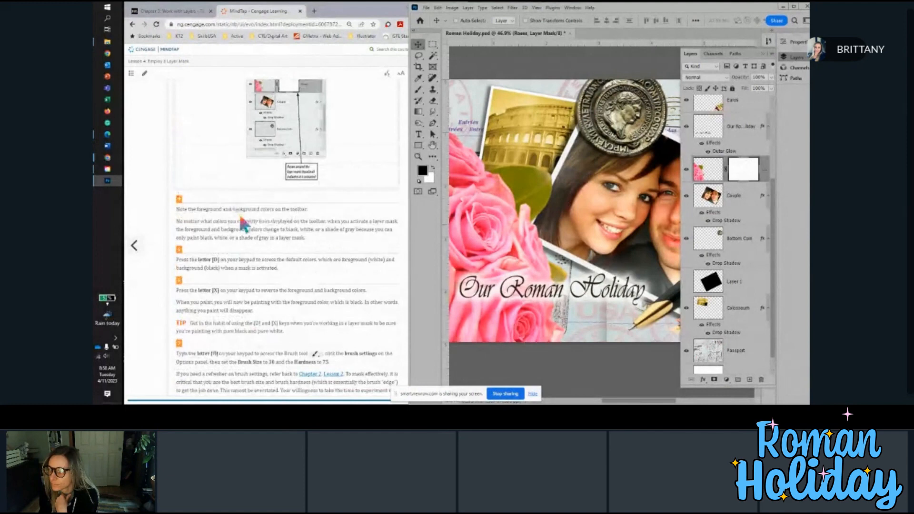
scroll(244, 223, "down", 2)
scroll(244, 224, "down", 2)
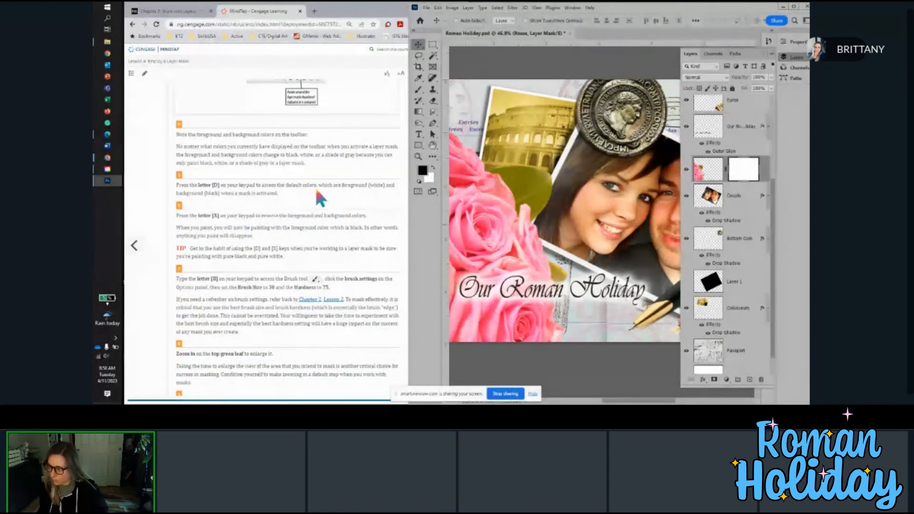
key("x")
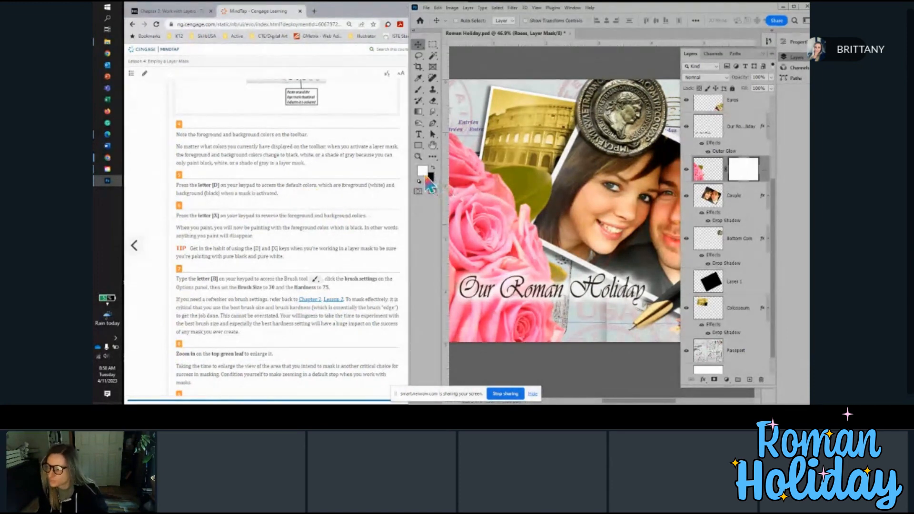
scroll(373, 198, "down", 2)
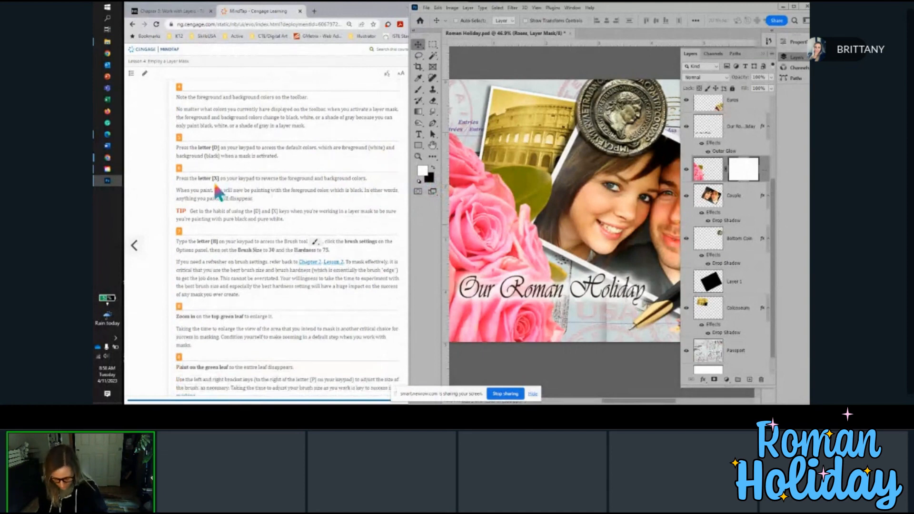
key("x")
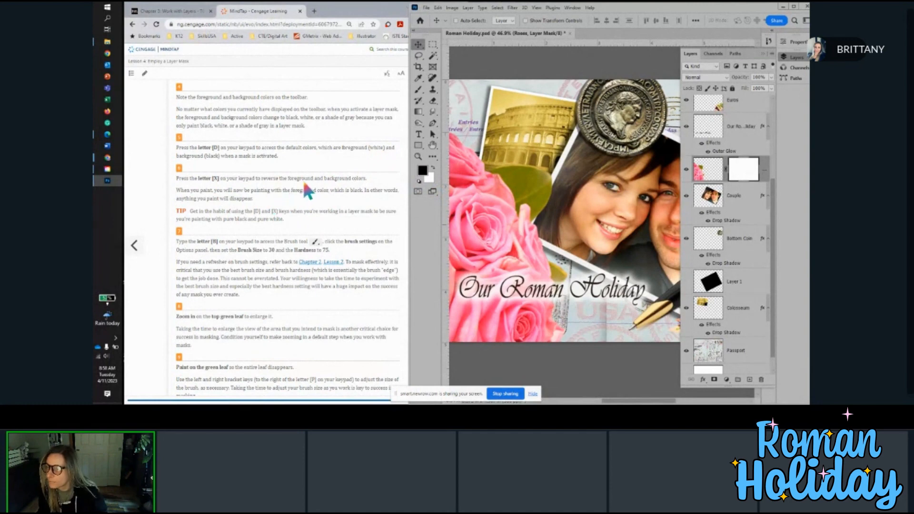
scroll(304, 184, "down", 3)
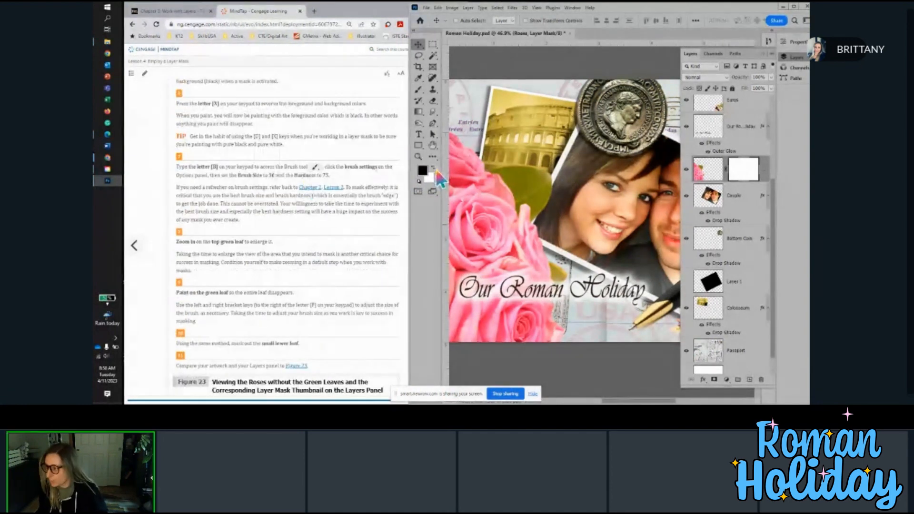
key("b")
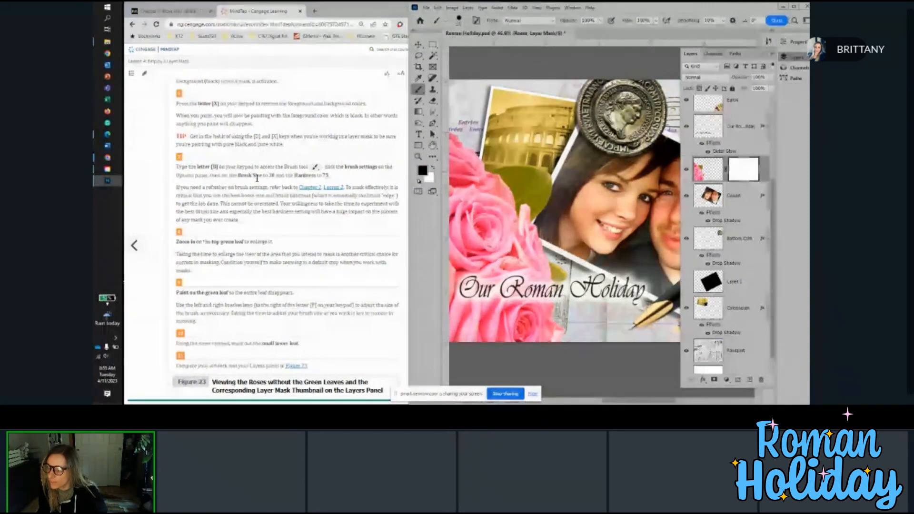
Step: Set the Brush tool's size to 30 px at 75% hardness for masking
left_click(444, 22)
left_click(461, 20)
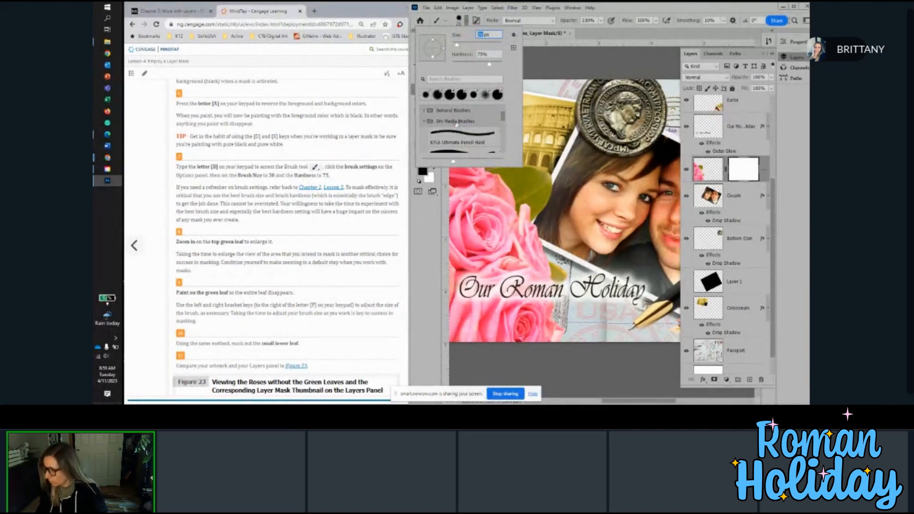
type("30")
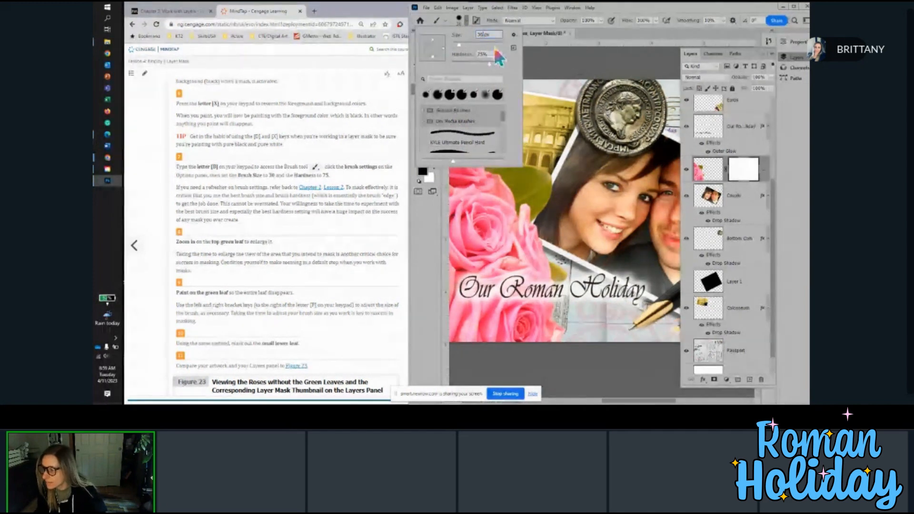
scroll(319, 228, "down", 2)
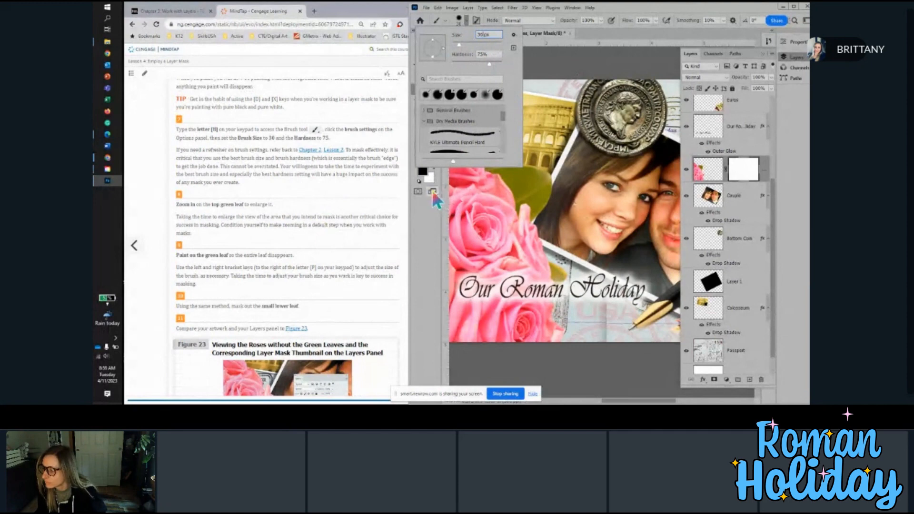
left_click(515, 183)
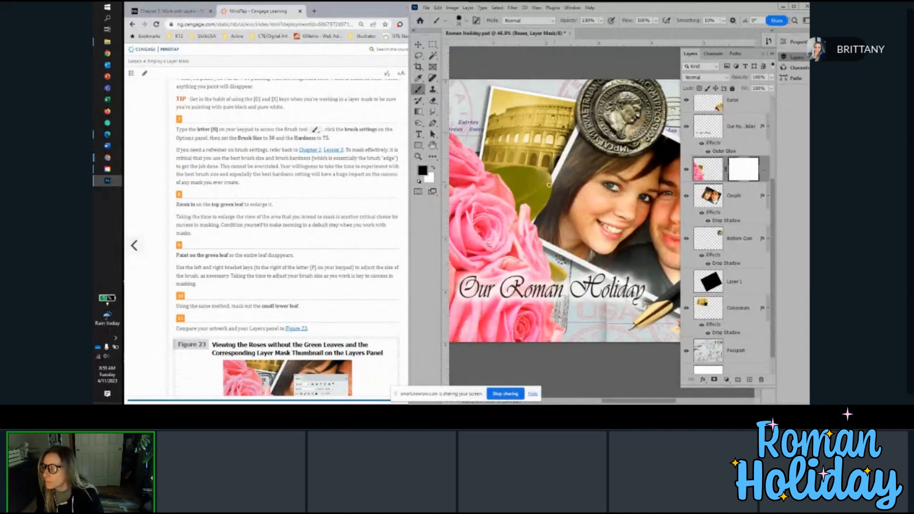
Step: Paint black on the Roses layer mask over the entire top green leaf to hide it, following the rose petals' edges
scroll(484, 197, "up", 2)
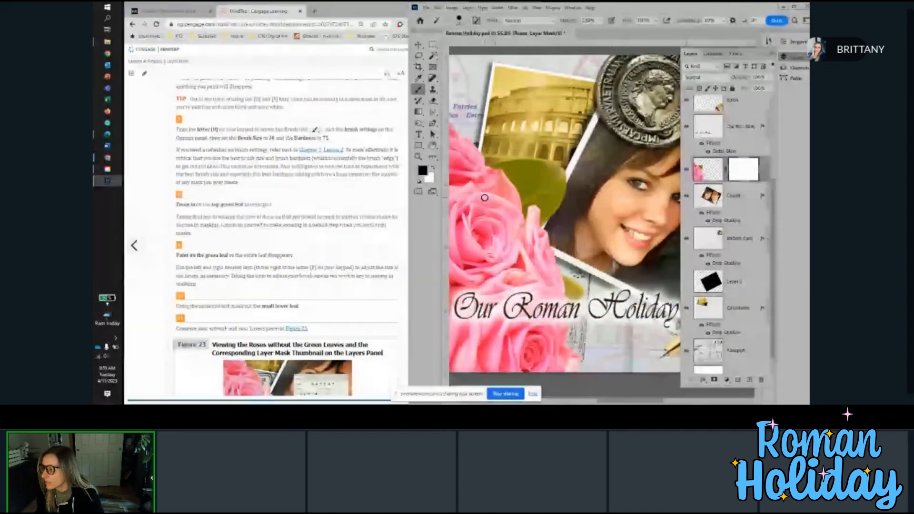
scroll(484, 197, "up", 5)
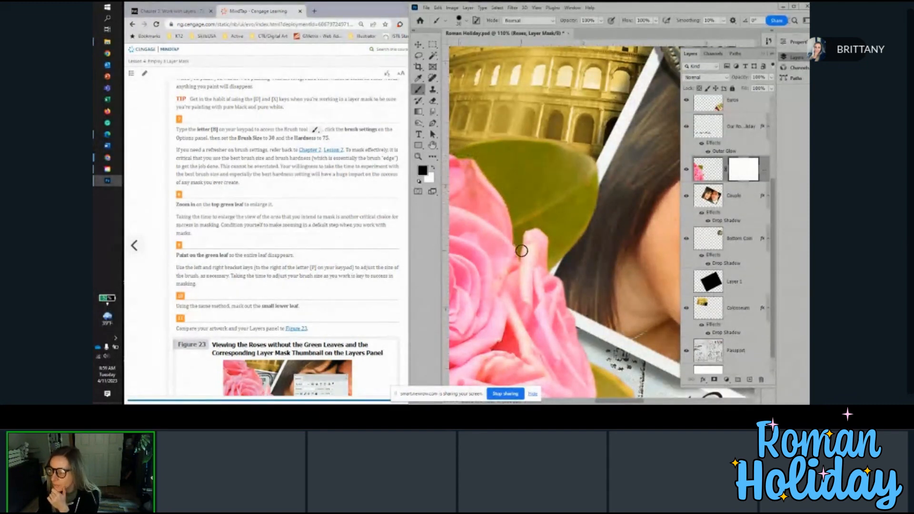
scroll(301, 193, "down", 1)
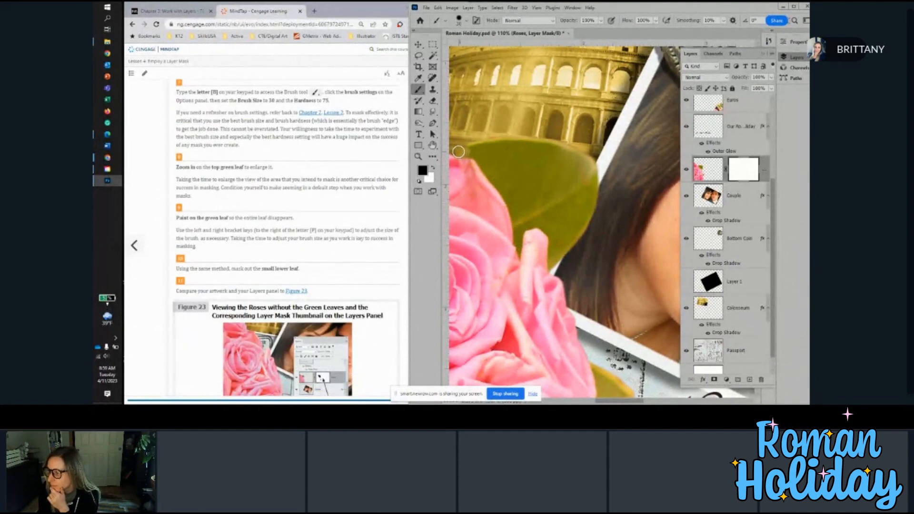
mouse_move(458, 152)
left_mouse_down()
mouse_move(514, 202)
mouse_move(519, 252)
mouse_move(527, 226)
mouse_move(545, 224)
mouse_move(560, 261)
mouse_move(553, 223)
mouse_move(525, 213)
mouse_move(501, 165)
mouse_move(474, 146)
mouse_move(533, 137)
mouse_move(590, 161)
left_mouse_up()
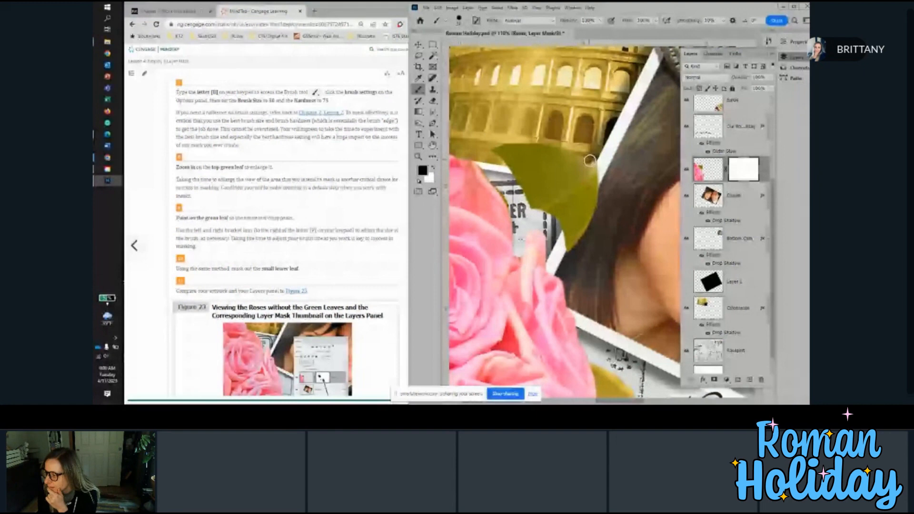
mouse_move(589, 161)
left_mouse_down()
mouse_move(578, 224)
mouse_move(588, 176)
mouse_move(575, 159)
mouse_move(555, 148)
mouse_move(497, 147)
mouse_move(528, 200)
mouse_move(568, 228)
mouse_move(581, 182)
mouse_move(569, 167)
mouse_move(518, 157)
mouse_move(564, 171)
mouse_move(561, 227)
mouse_move(576, 182)
mouse_move(556, 196)
mouse_move(555, 179)
mouse_move(542, 202)
mouse_move(526, 174)
mouse_move(535, 189)
left_mouse_up()
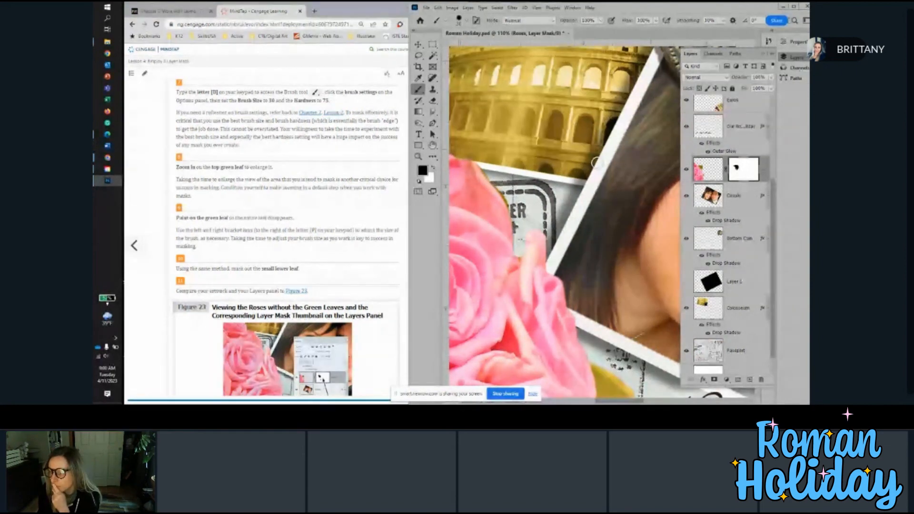
Step: Check Figure 23 and mask out the small lower green leaf beside the roses with black brush strokes
scroll(291, 215, "down", 2)
scroll(292, 215, "down", 2)
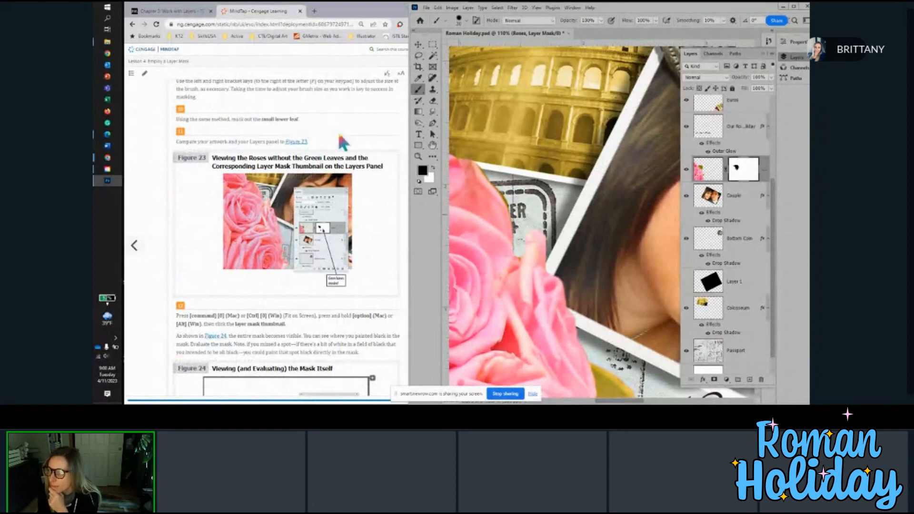
scroll(547, 291, "down", 3)
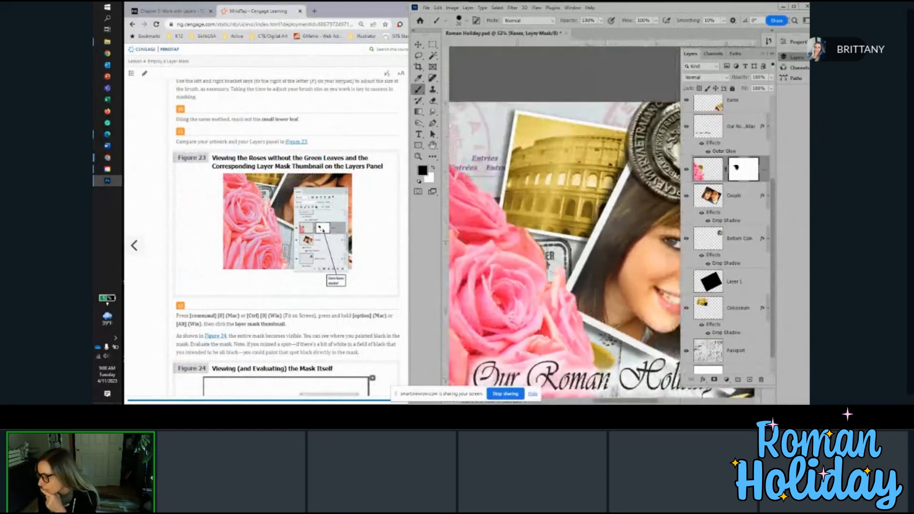
scroll(605, 328, "up", 2)
scroll(585, 333, "up", 3)
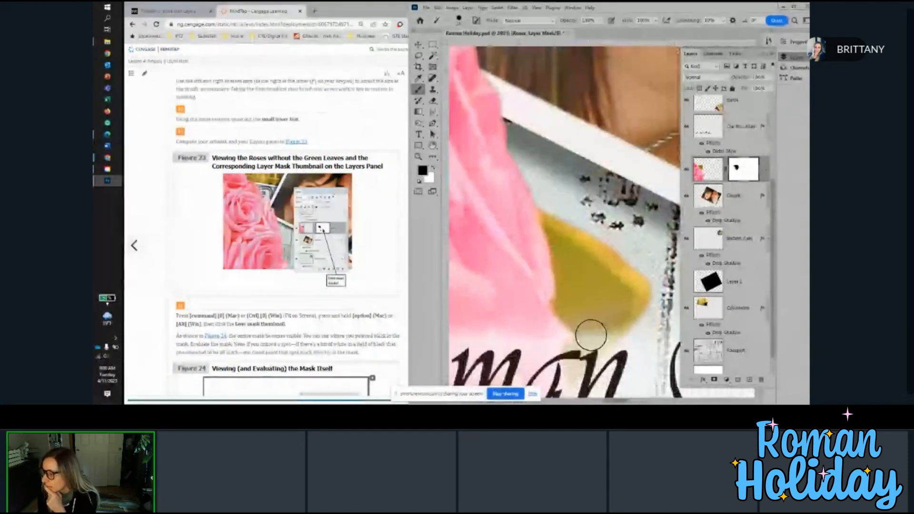
mouse_move(583, 378)
left_mouse_down()
mouse_move(596, 346)
mouse_move(588, 315)
mouse_move(568, 306)
mouse_move(593, 329)
mouse_move(624, 331)
mouse_move(641, 317)
mouse_move(637, 299)
mouse_move(660, 283)
mouse_move(618, 303)
mouse_move(627, 266)
mouse_move(555, 213)
mouse_move(569, 302)
mouse_move(585, 299)
mouse_move(586, 259)
mouse_move(606, 299)
mouse_move(609, 318)
mouse_move(593, 346)
mouse_move(594, 310)
mouse_move(569, 305)
mouse_move(573, 282)
left_mouse_up()
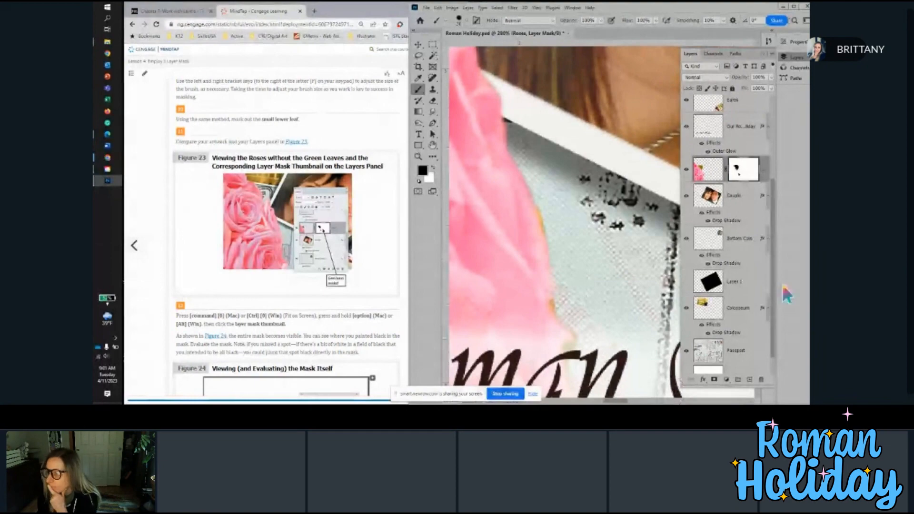
Step: Fit the collage on screen, display the Roses layer mask by itself for comparison with Figure 24, and return to the artwork
scroll(247, 250, "down", 6)
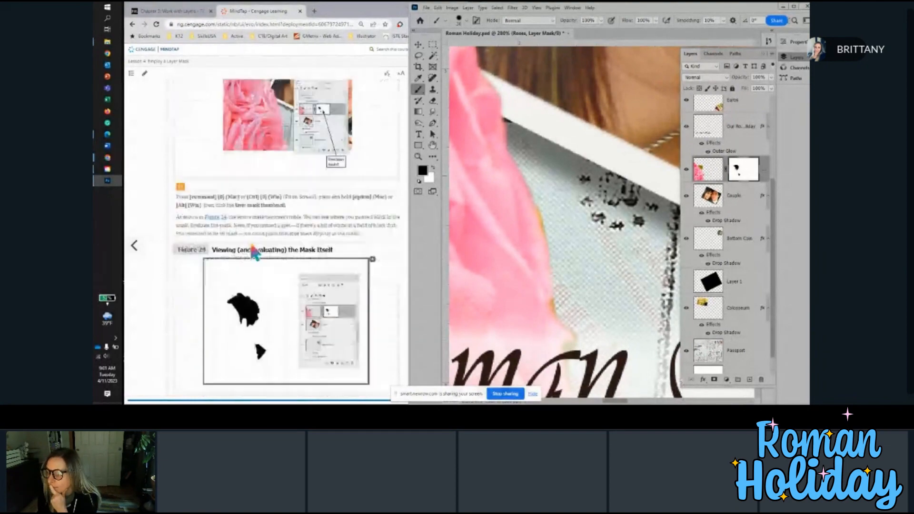
scroll(252, 252, "up", 4)
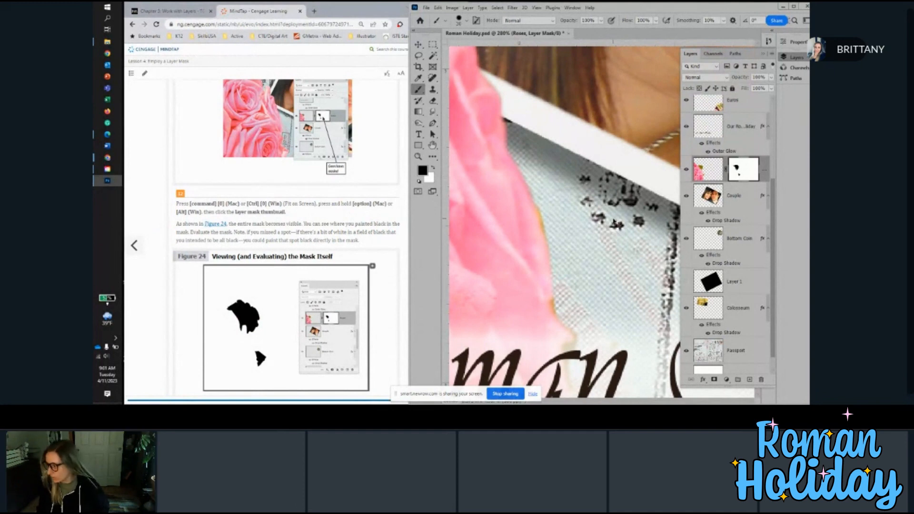
key("ctrl+0")
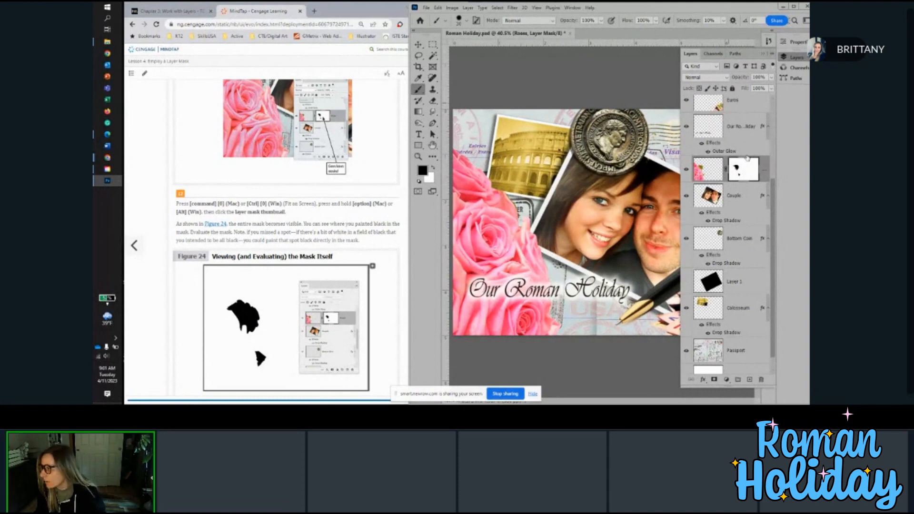
left_click(746, 172, "alt")
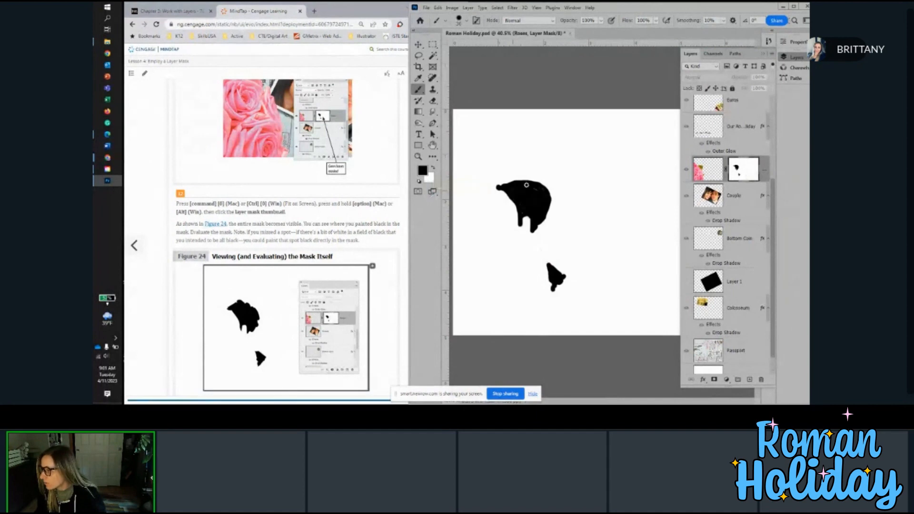
left_click(744, 168, "alt")
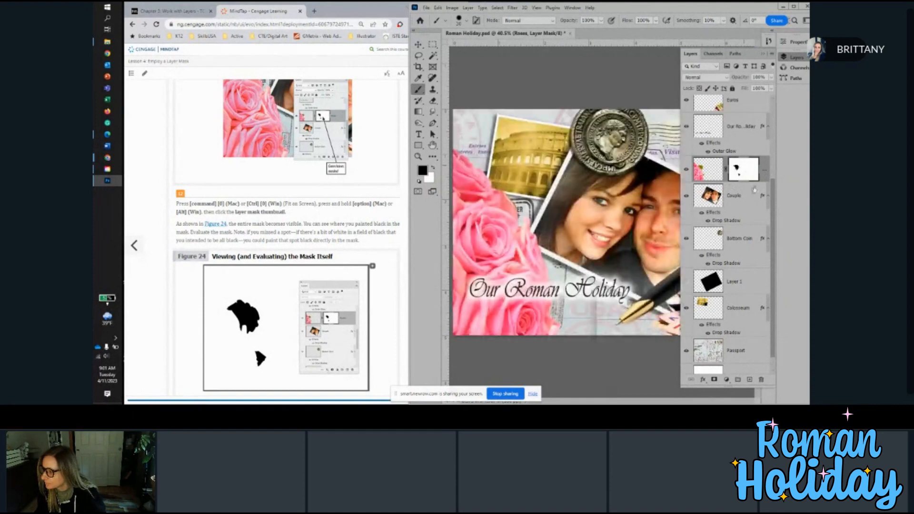
Step: Read the lesson instructions following Figure 24 and activate the Roses layer's artwork instead of its mask
scroll(340, 296, "down", 3)
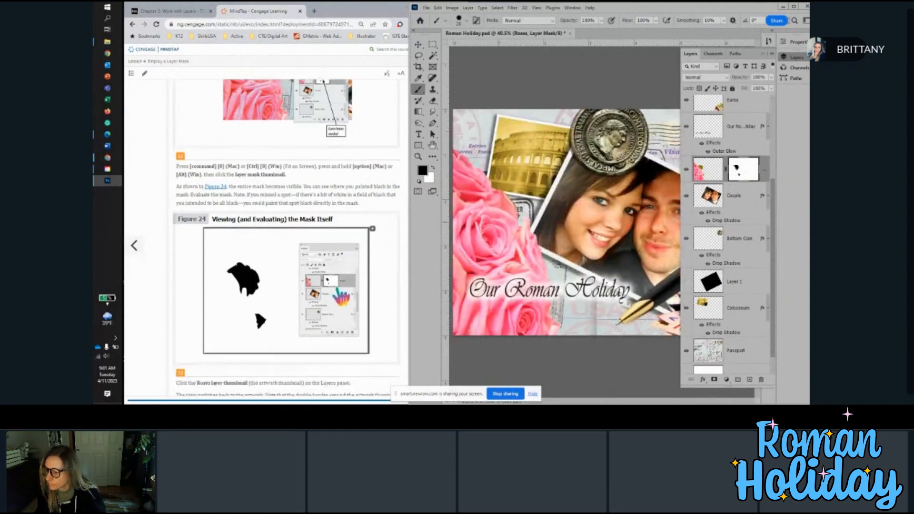
scroll(340, 296, "down", 1)
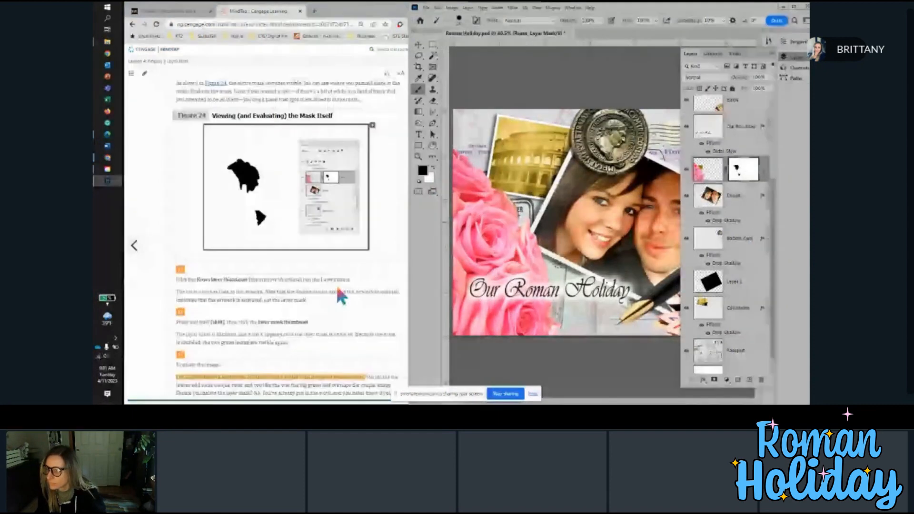
scroll(341, 296, "up", 1)
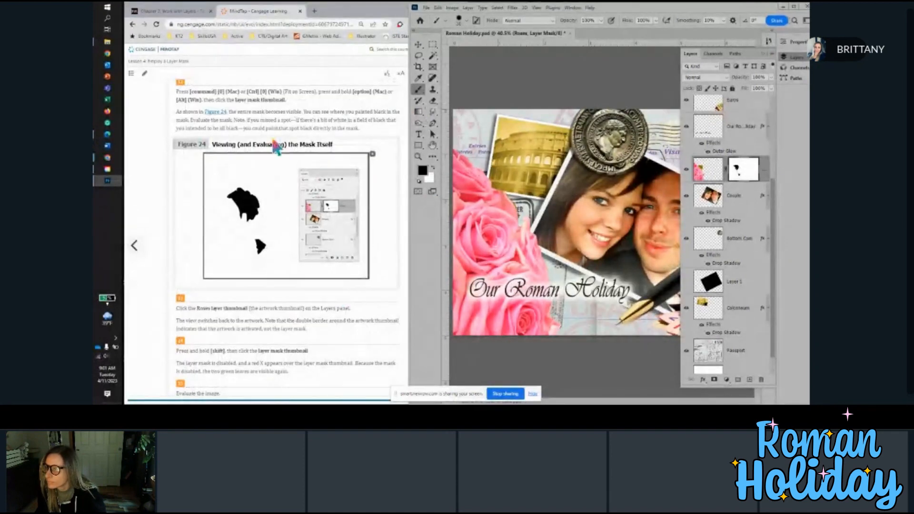
scroll(276, 148, "down", 1)
scroll(276, 148, "down", 2)
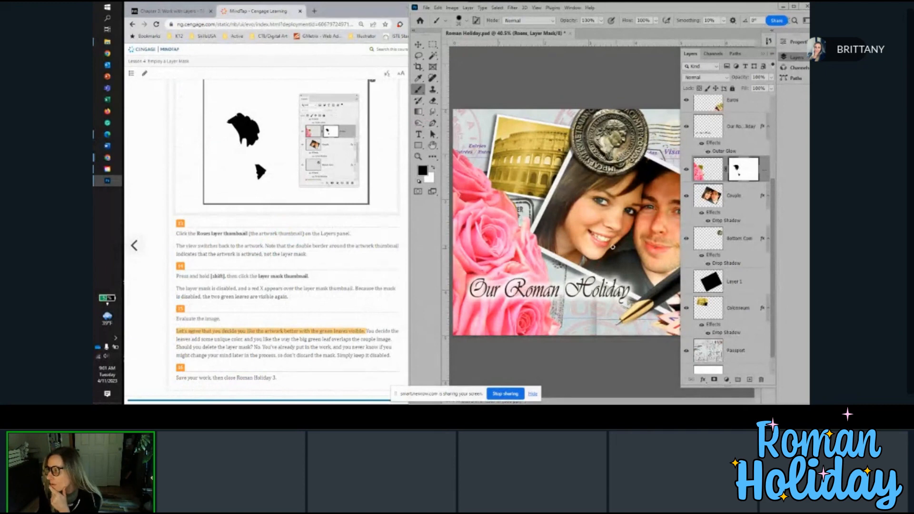
left_click(706, 170)
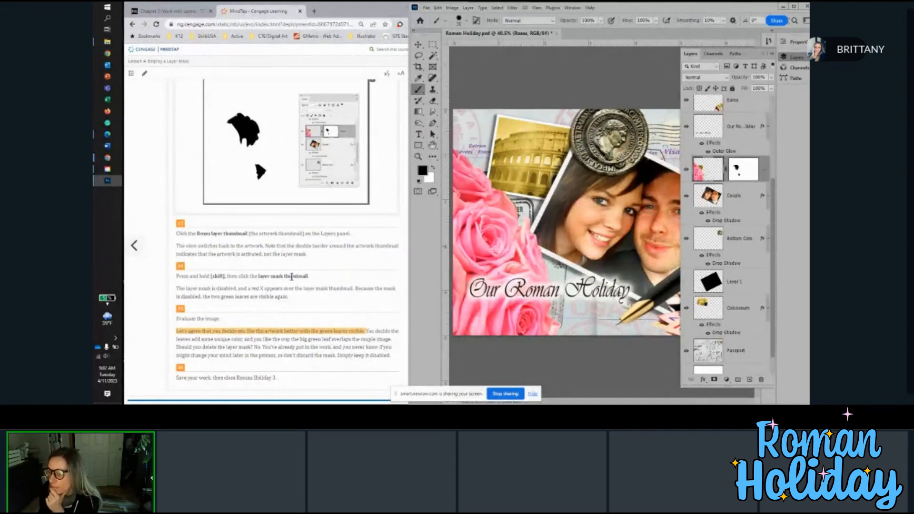
Step: Disable the Roses layer mask to evaluate the image with the green leaves, and enable the mask again
scroll(292, 276, "down", 1)
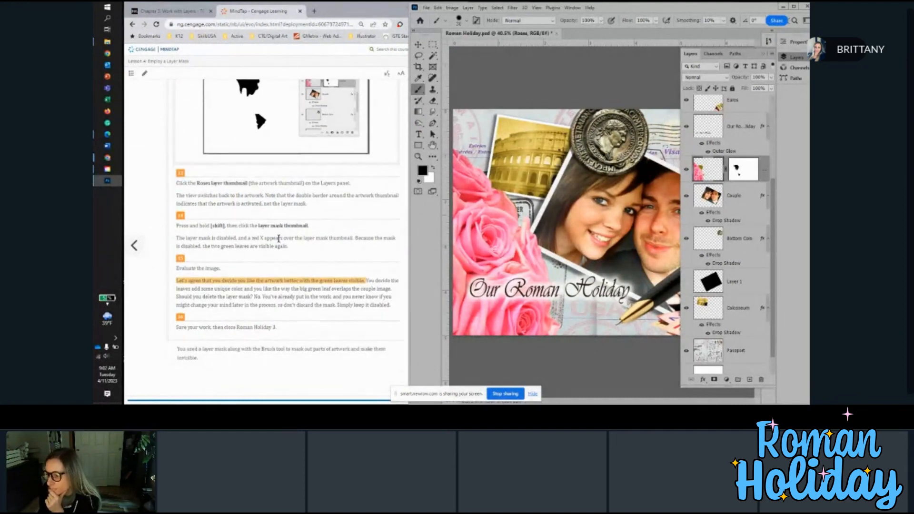
left_click(736, 180, "shift")
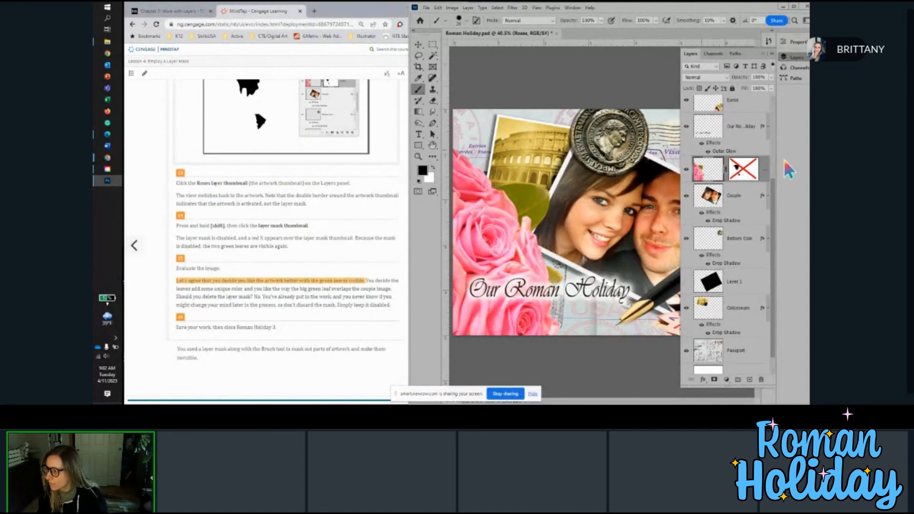
left_click(753, 171, "shift")
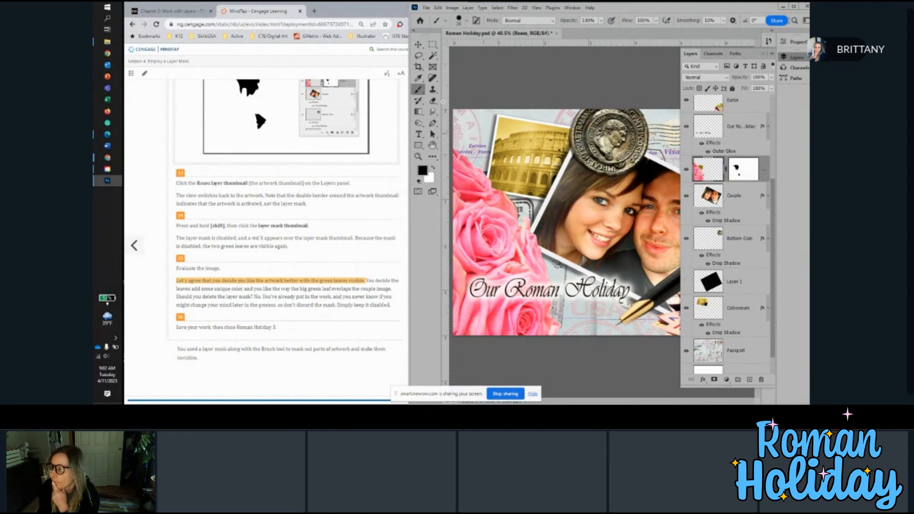
Step: Go to Lesson 5 in MindTap and read the Paste an Image instructions
left_click(401, 73)
left_click(446, 60)
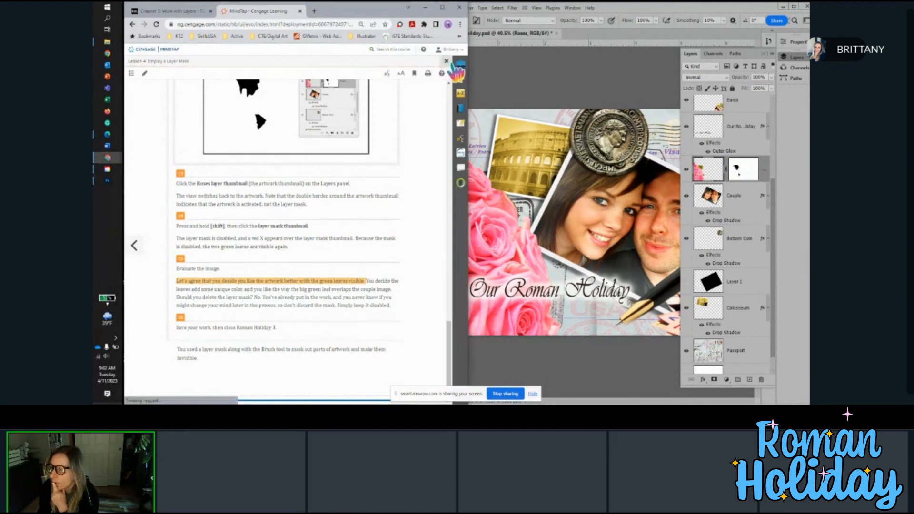
left_click(269, 227)
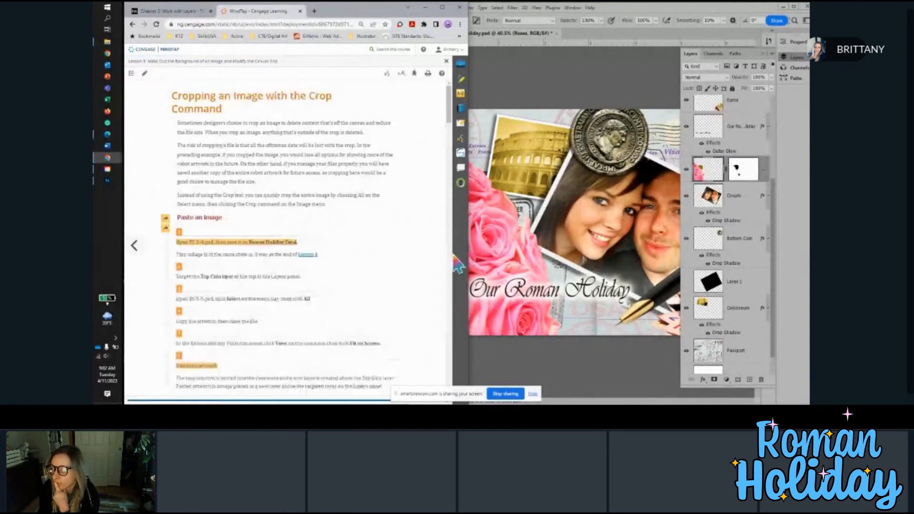
scroll(229, 247, "down", 3)
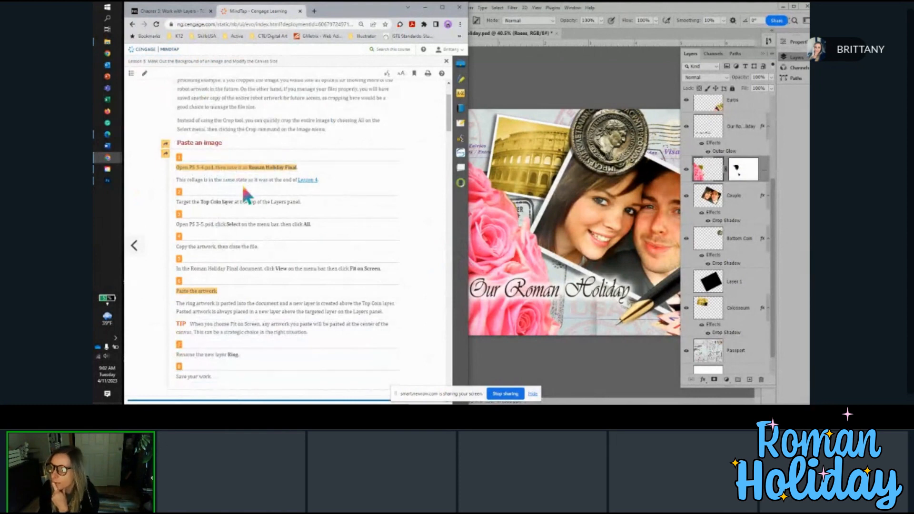
scroll(245, 194, "down", 1)
scroll(241, 183, "down", 3)
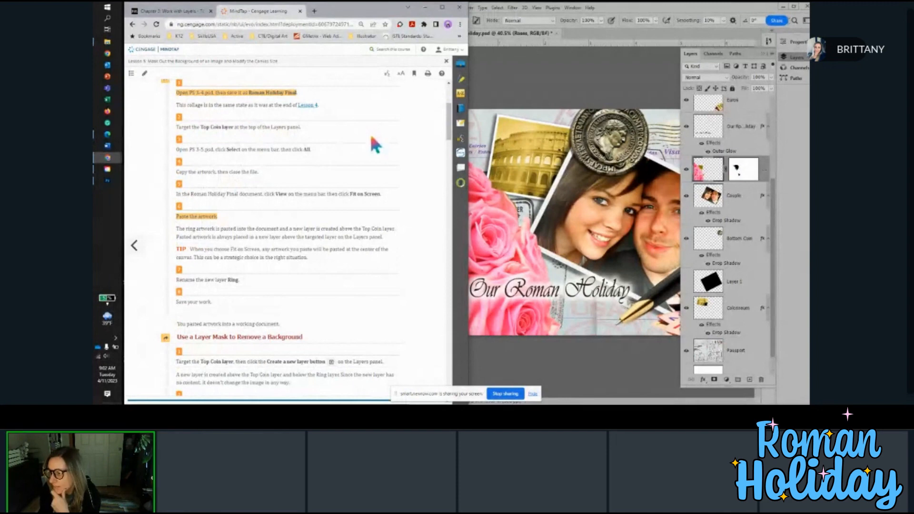
Step: Target the Top Coin layer in the Roman Holiday document
scroll(728, 214, "up", 5)
left_click(733, 119)
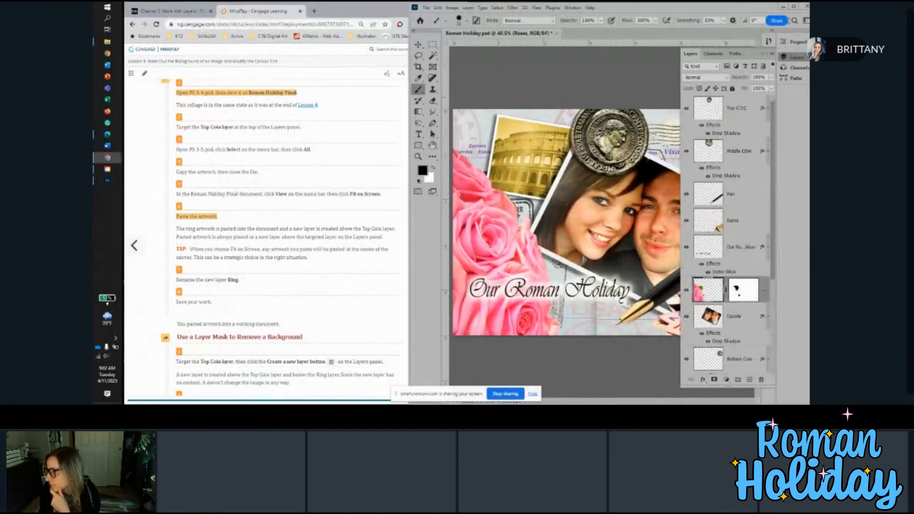
left_click(737, 108)
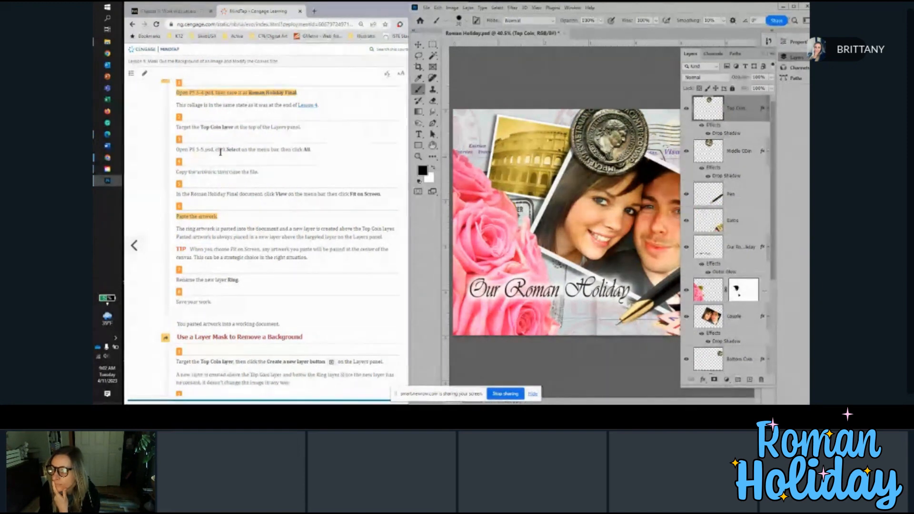
Step: Open the ring image PS 3-5.psd from the Ch3-4 PS Files folder and collapse the layer list
scroll(214, 133, "down", 1)
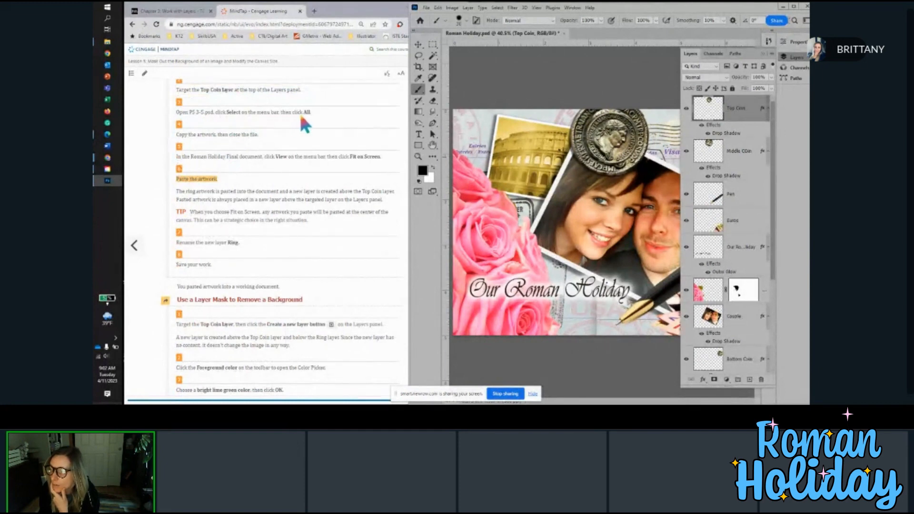
left_click(426, 8)
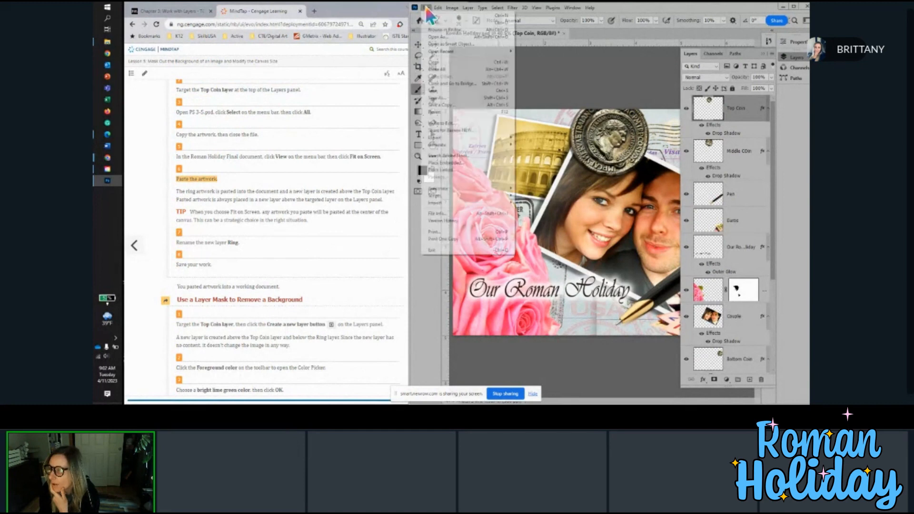
left_click(436, 22)
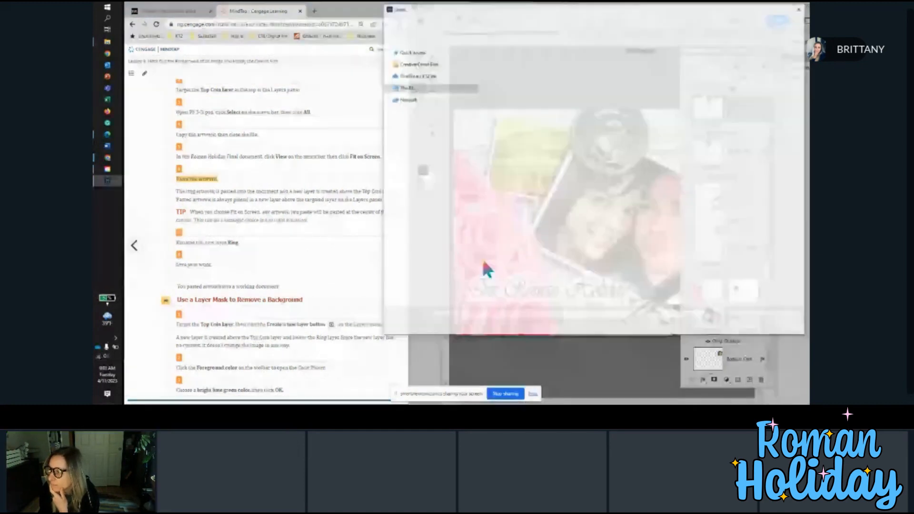
left_click(585, 66)
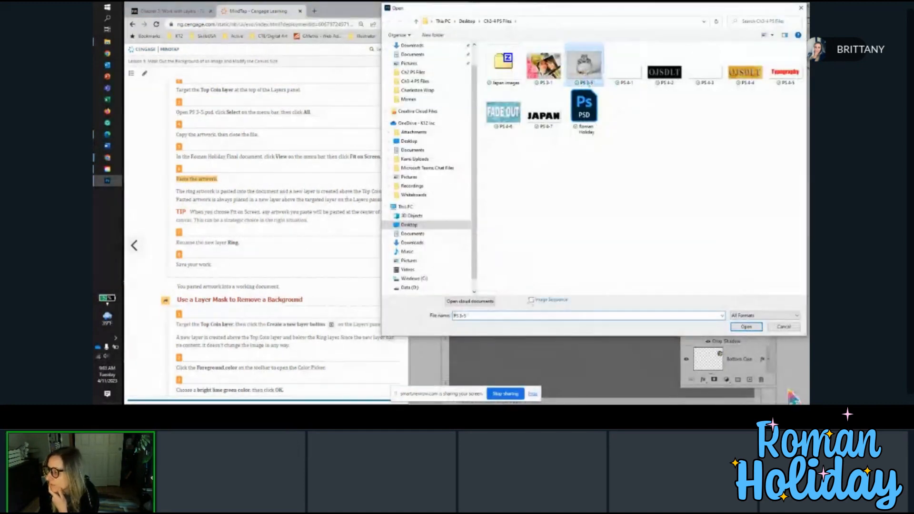
left_click(742, 328)
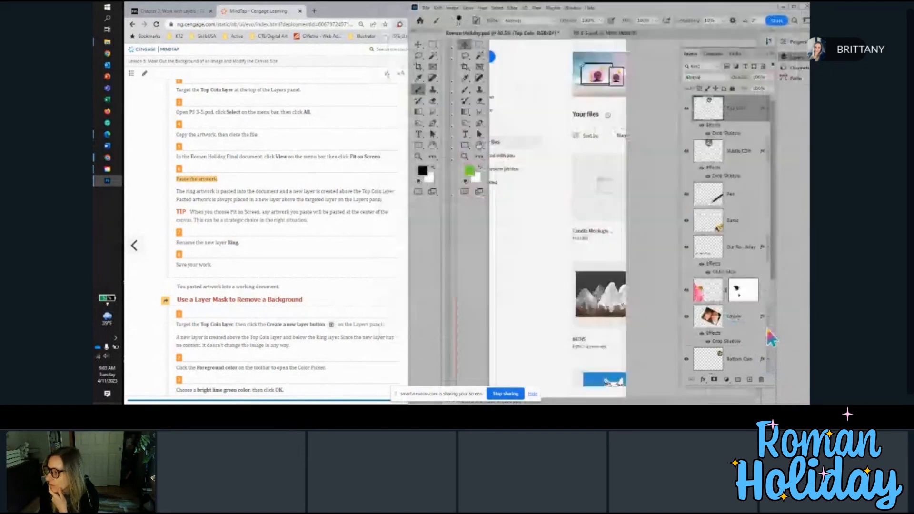
left_click(762, 53)
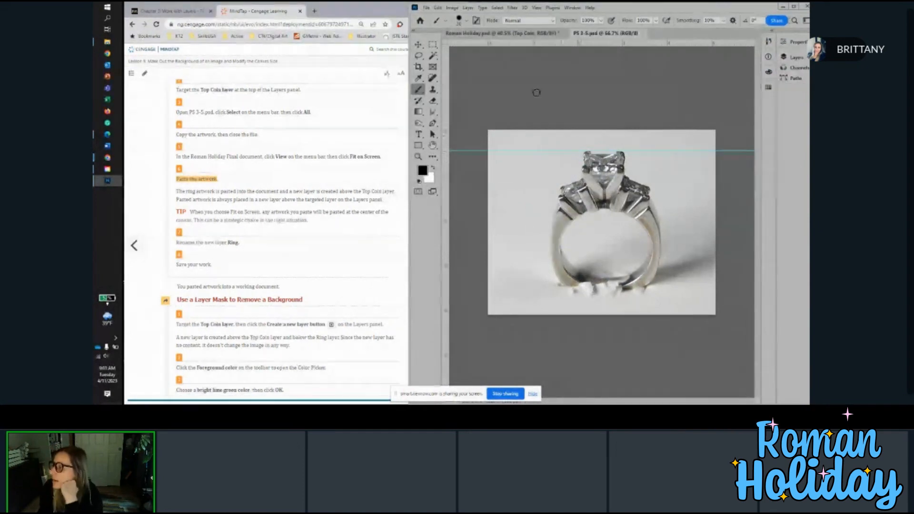
Step: Clear the guides from the PS 3-5 ring document
left_click(536, 7)
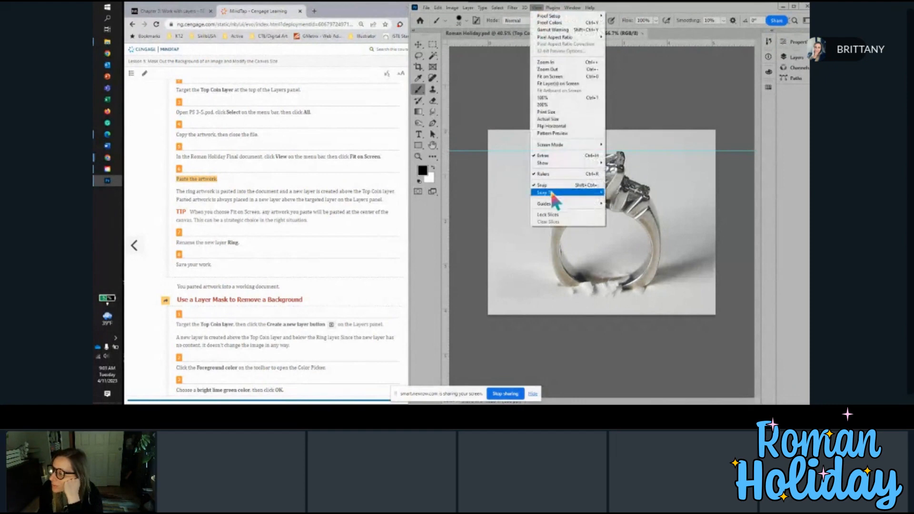
mouse_move(550, 202)
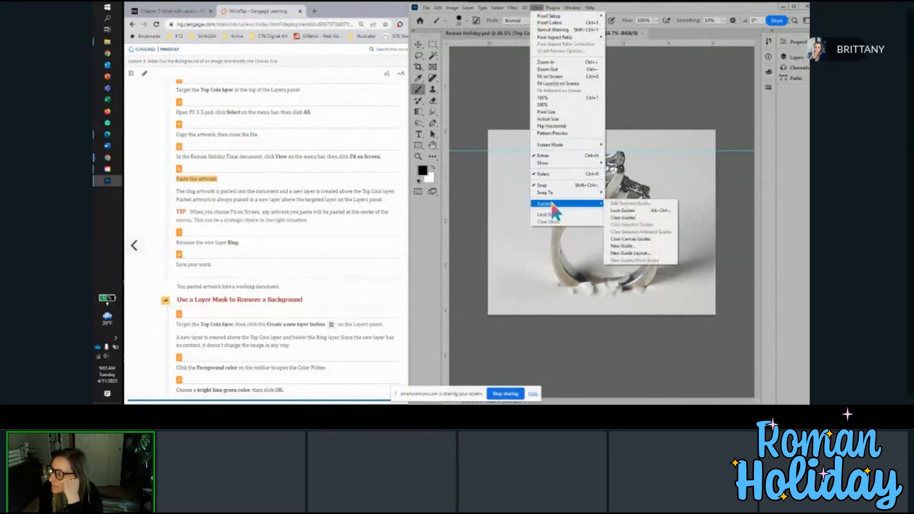
left_click(657, 219)
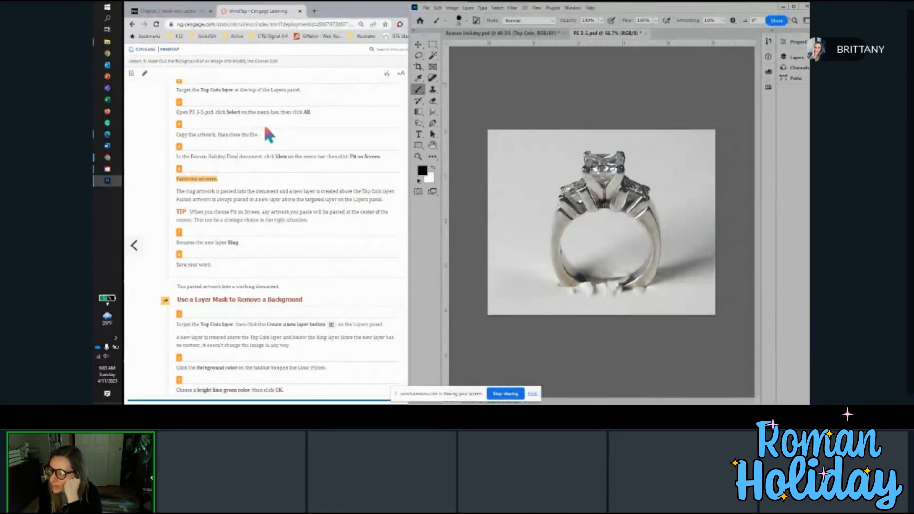
Step: Select all of the ring artwork and copy it, closing PS 3-5.psd without saving changes
left_click(496, 8)
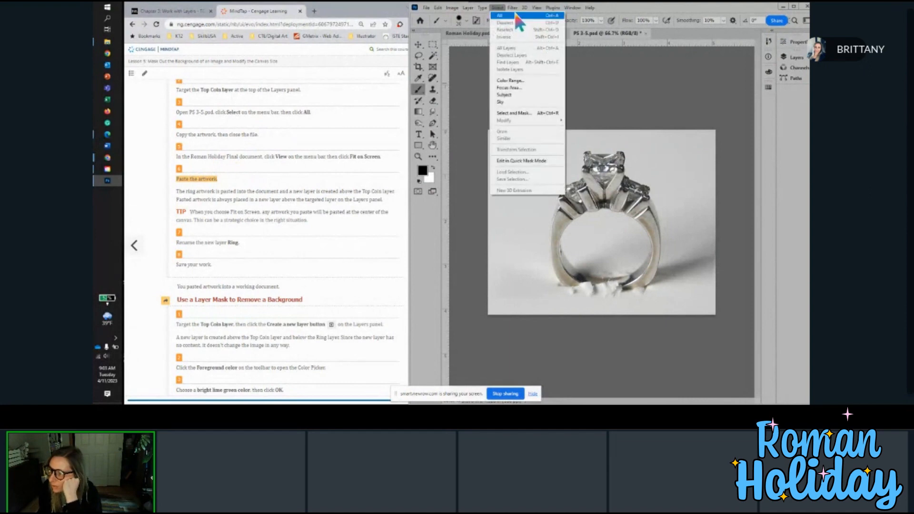
left_click(514, 15)
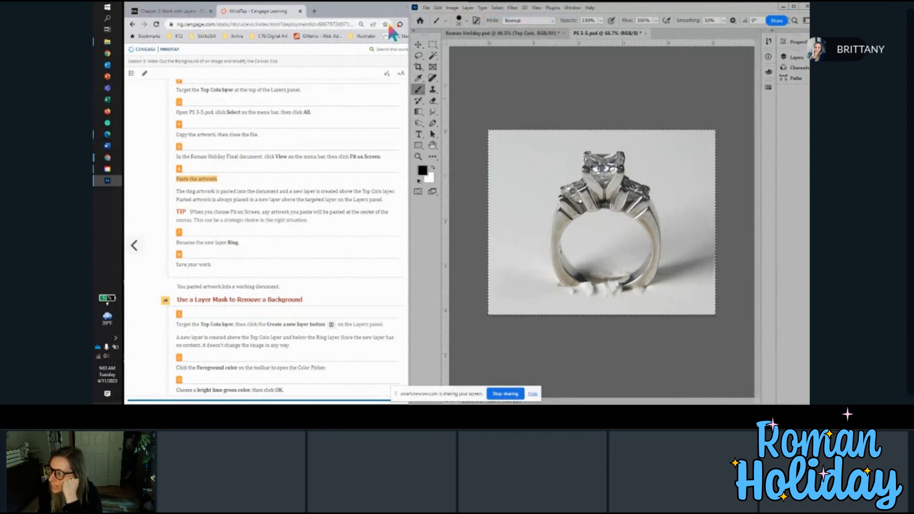
left_click(438, 8)
left_click(450, 59)
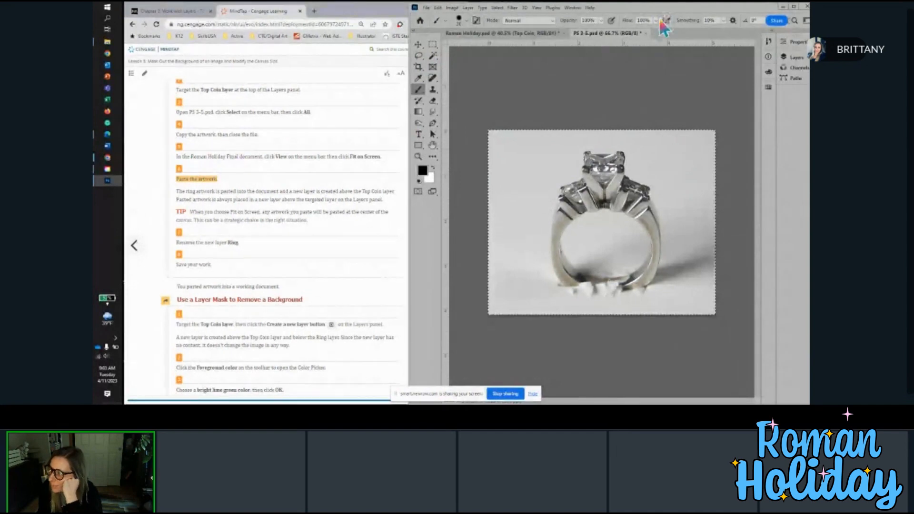
left_click(646, 33)
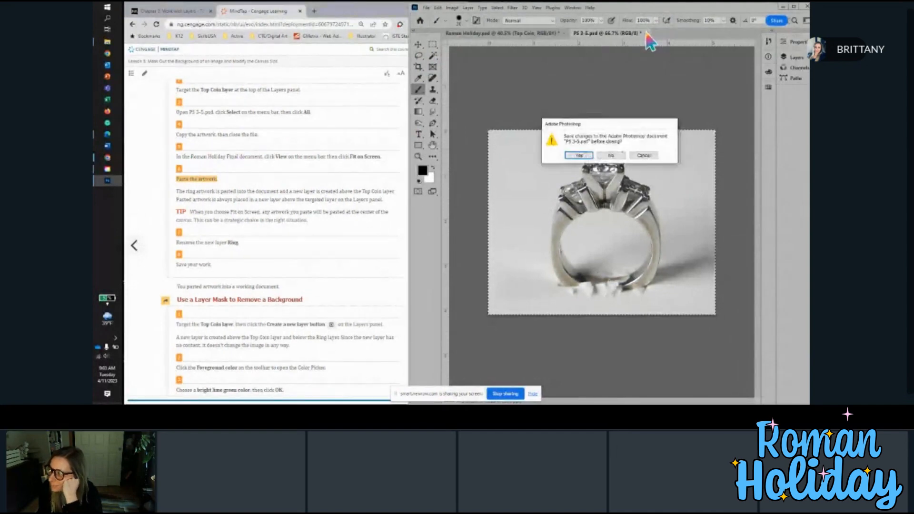
left_click(613, 156)
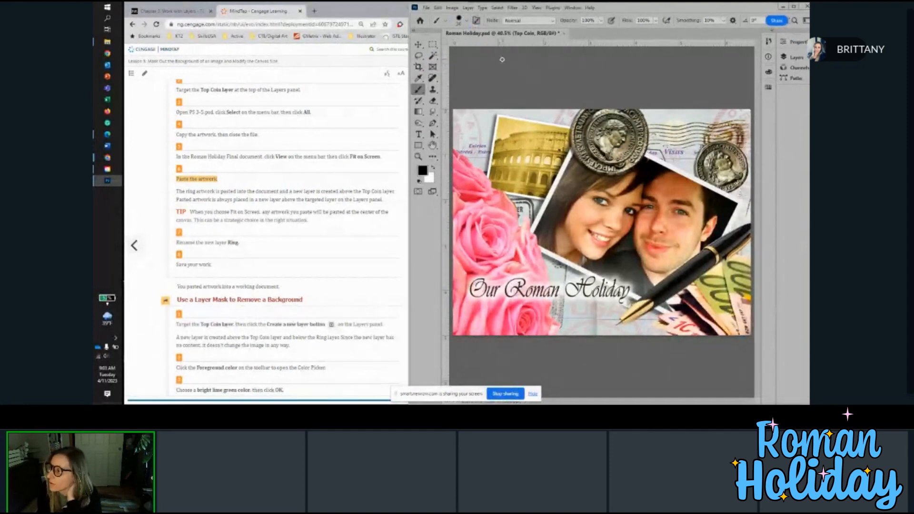
Step: Fit the Roman Holiday document on screen and paste the copied ring artwork above the Top Coin layer
left_click(537, 8)
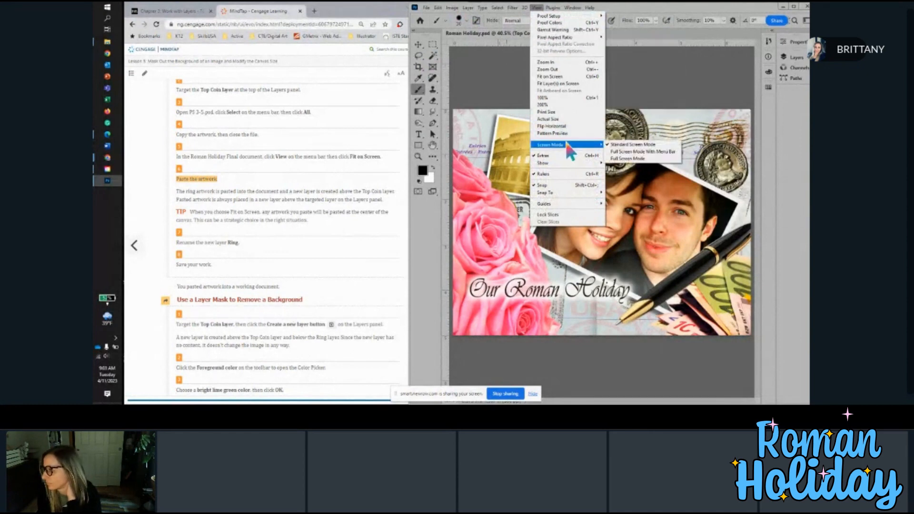
left_click(561, 78)
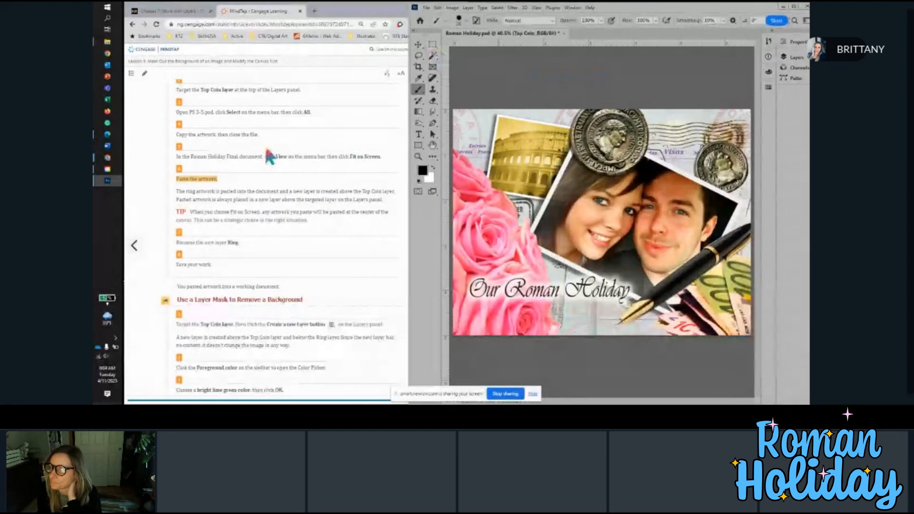
scroll(269, 155, "down", 1)
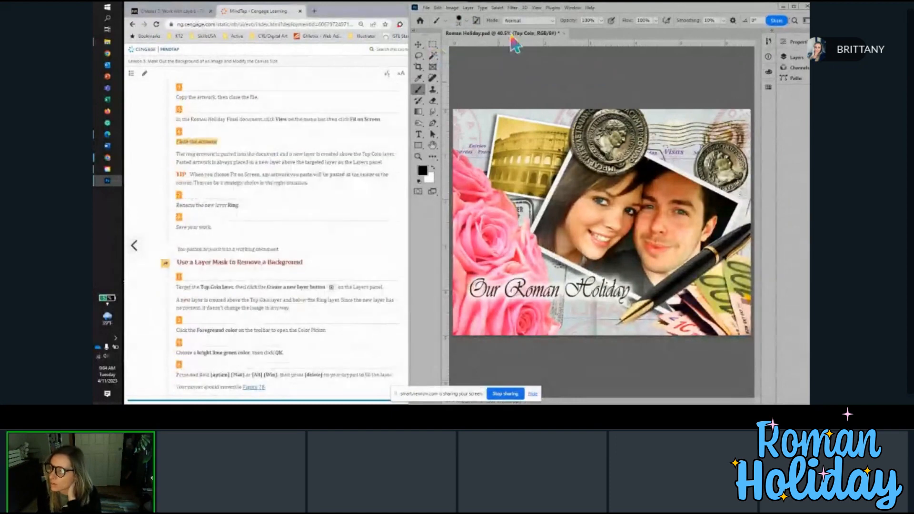
left_click(794, 57)
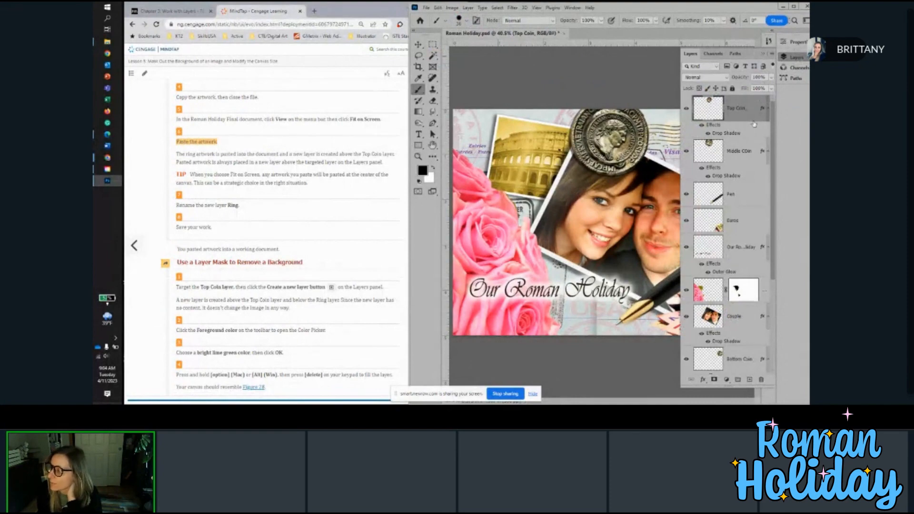
left_click(437, 8)
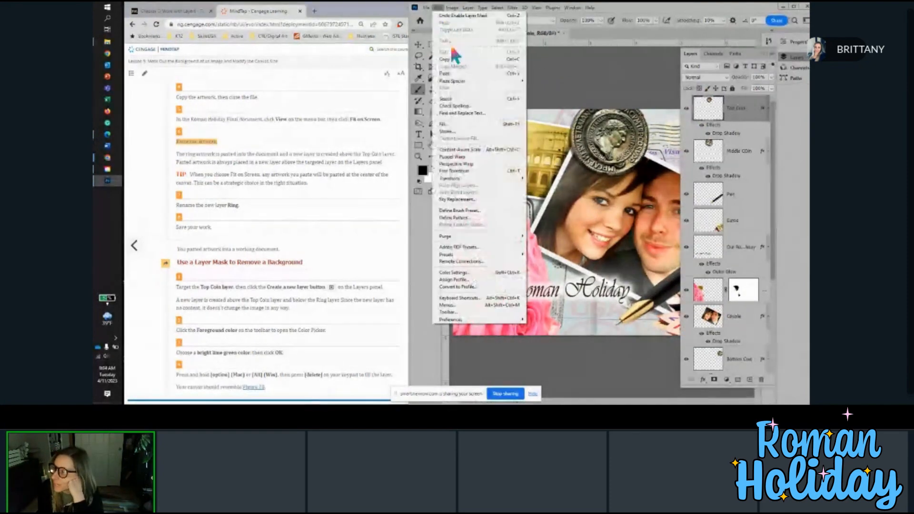
left_click(444, 73)
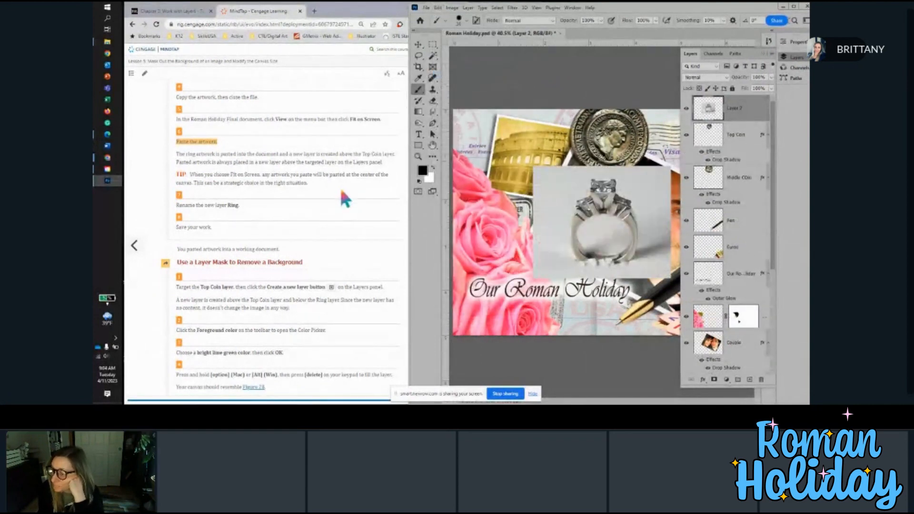
Step: Rename the pasted artwork's layer Ring and save the Roman Holiday document
scroll(300, 176, "down", 2)
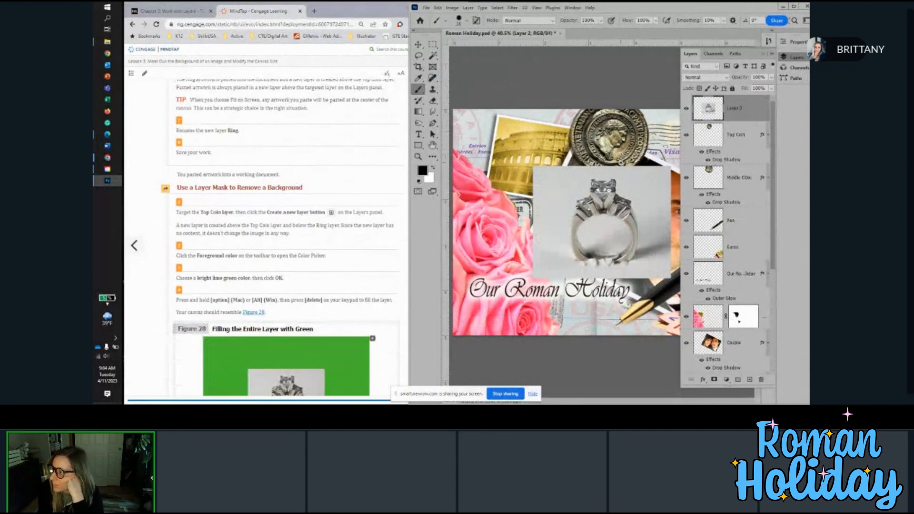
double_click(734, 109)
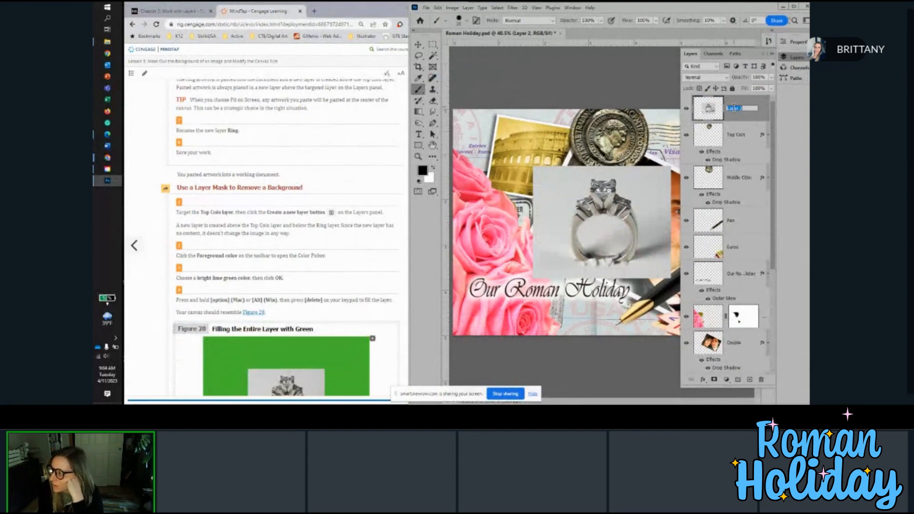
type("Ring")
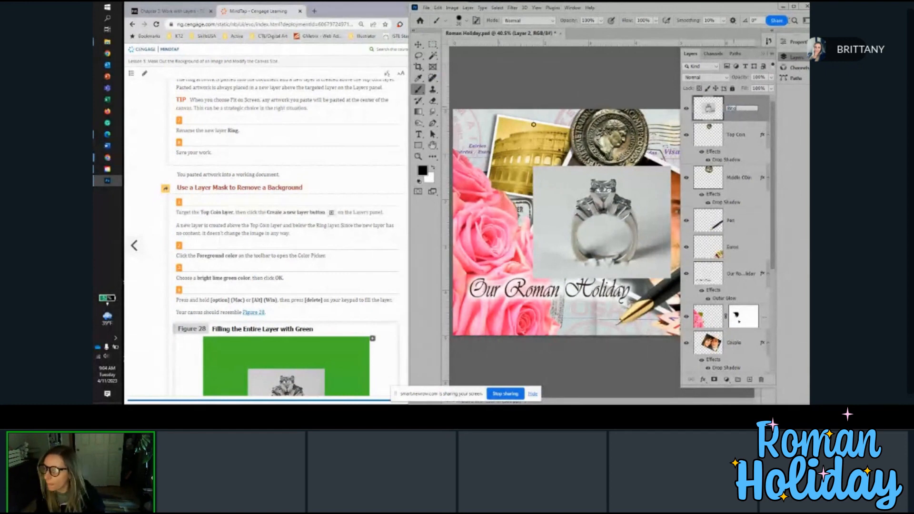
scroll(234, 136, "down", 1)
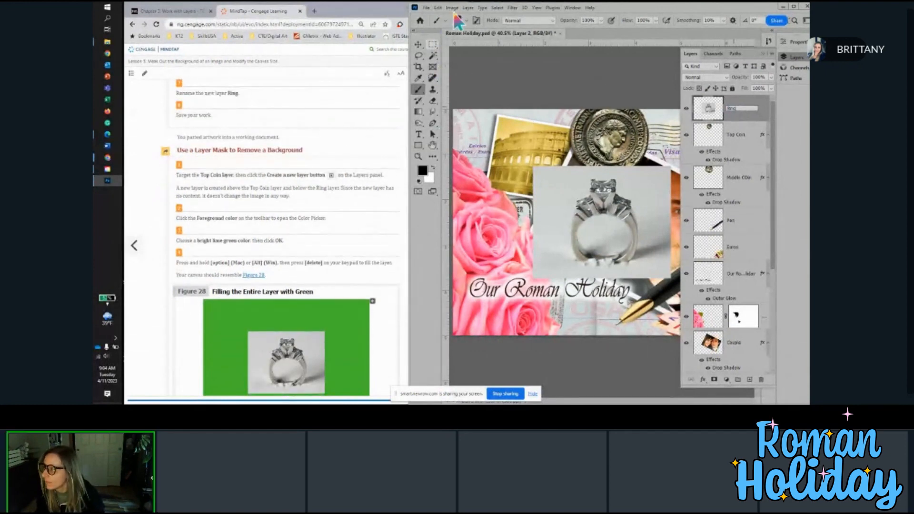
left_click(427, 8)
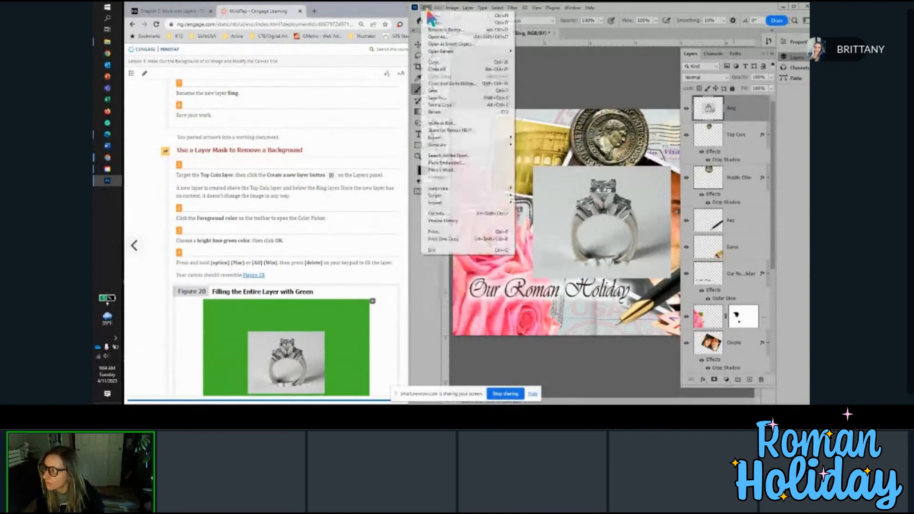
left_click(433, 91)
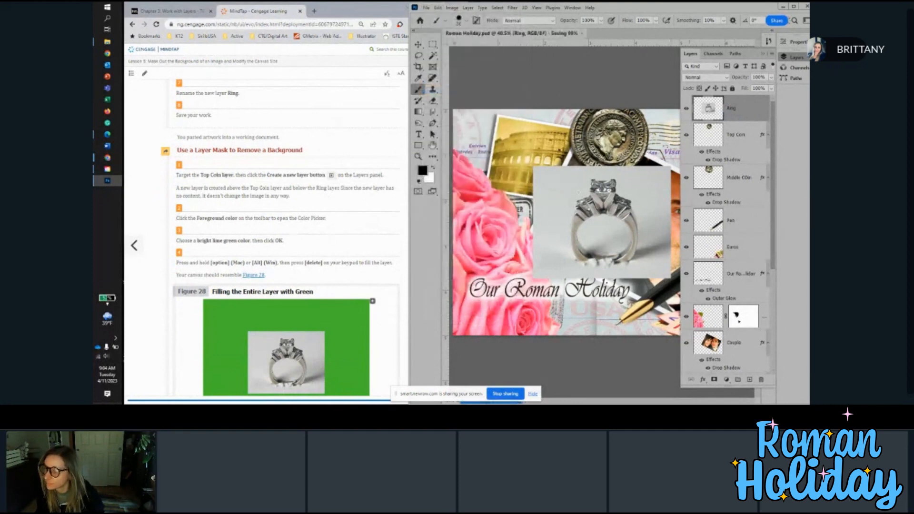
Step: Create a new empty layer directly above the Top Coin layer and below the Ring layer
scroll(276, 212, "down", 1)
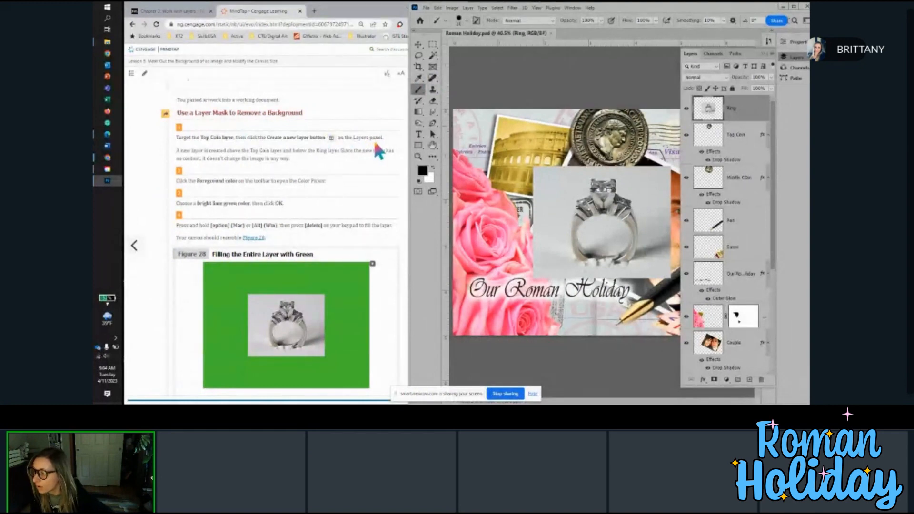
left_click(738, 133)
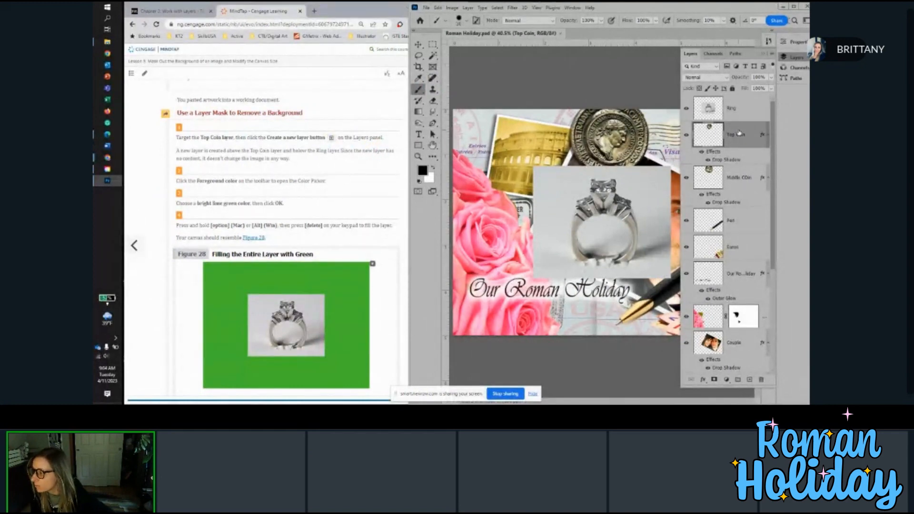
left_click(750, 380)
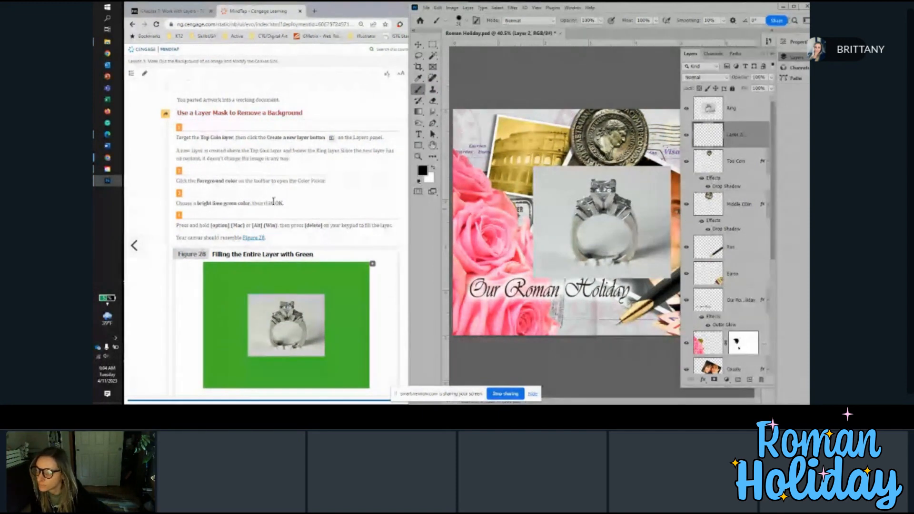
Step: Set the foreground color to bright lime green (#90ec19) and fill the entire new layer with it
scroll(308, 152, "down", 1)
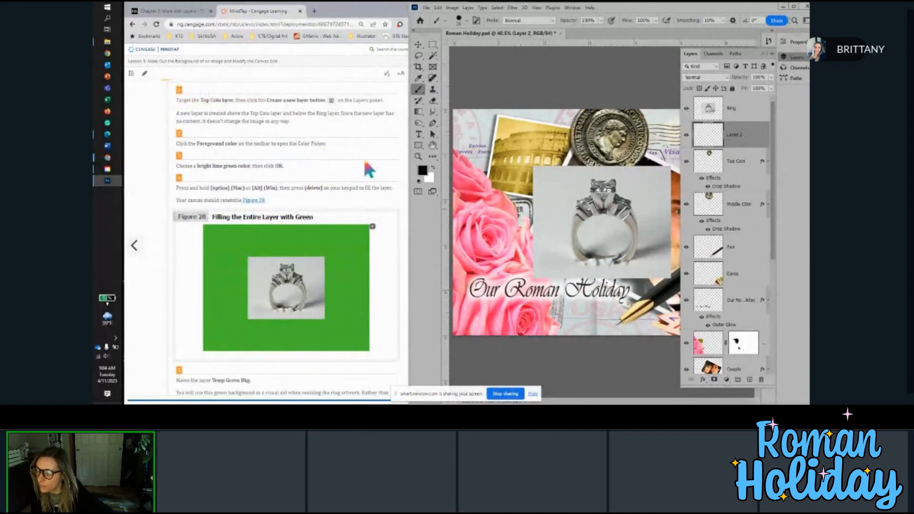
left_click(423, 171)
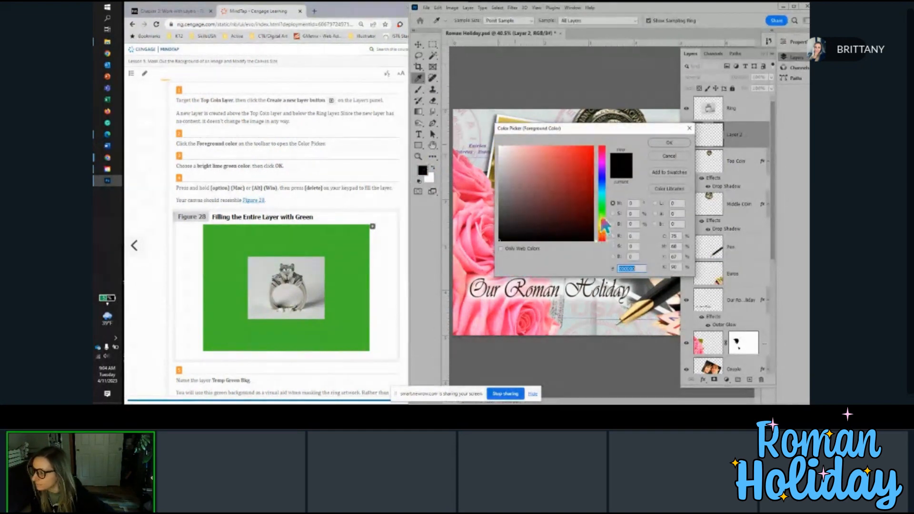
left_click(602, 219)
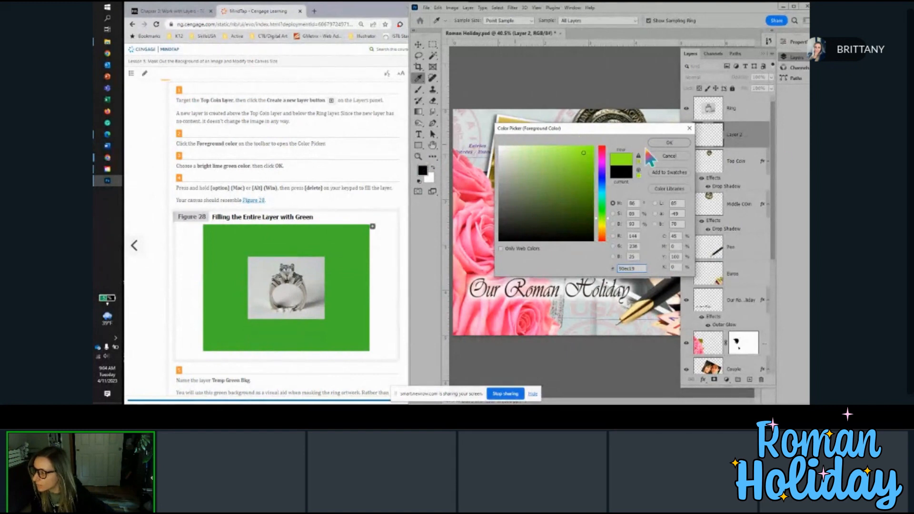
left_click(667, 141)
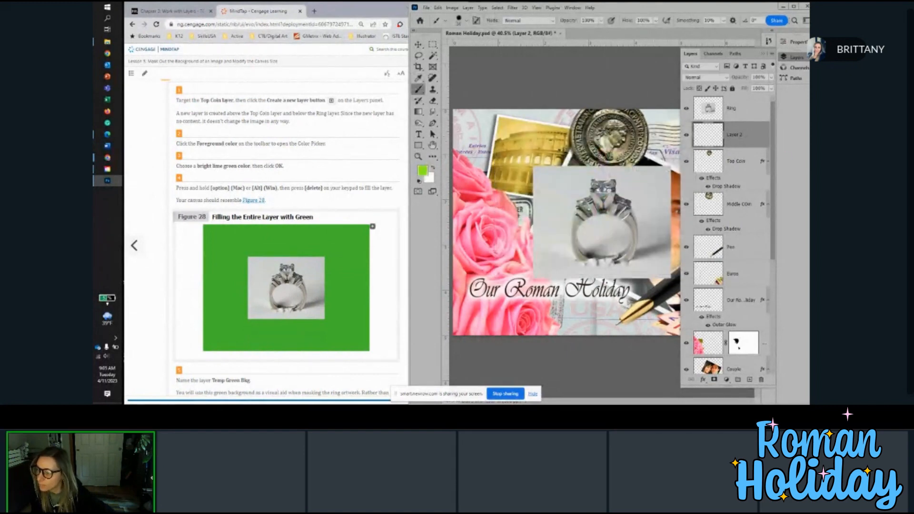
scroll(242, 202, "down", 2)
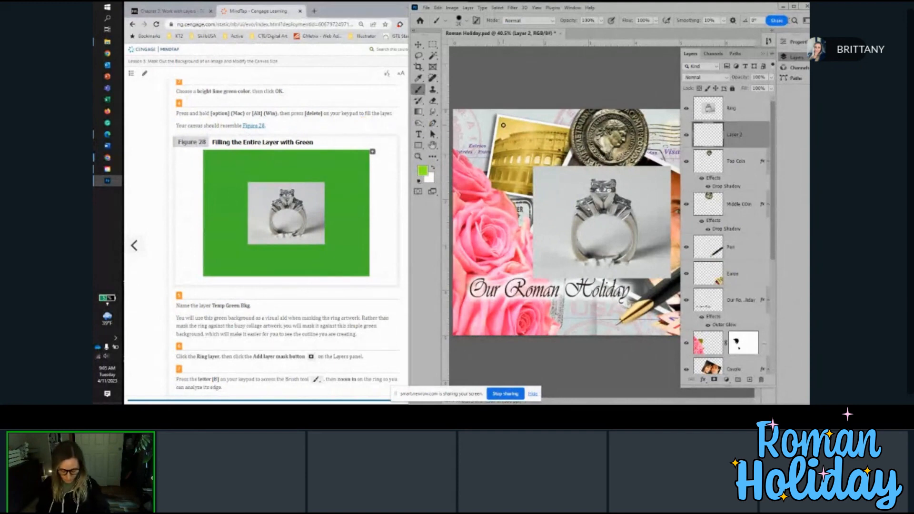
key("alt+Delete")
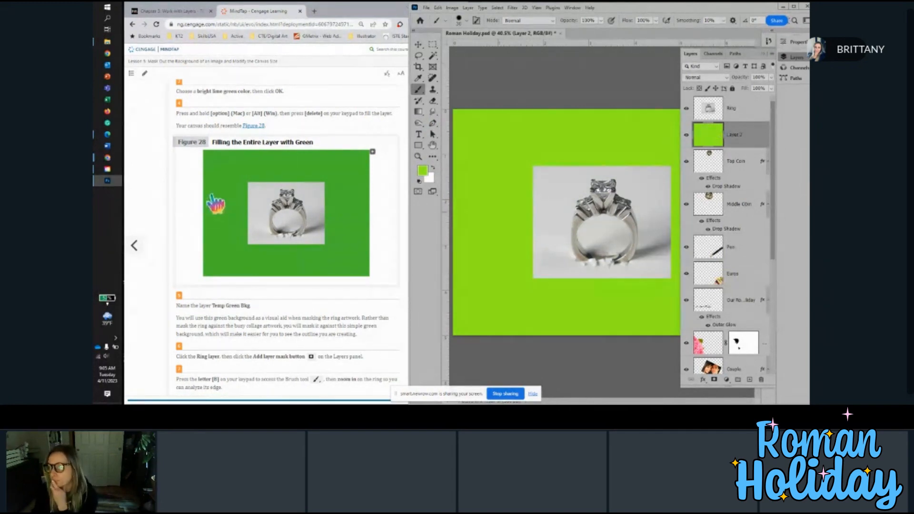
Step: Rename the green-filled layer Temp Green Bkg
scroll(215, 204, "down", 3)
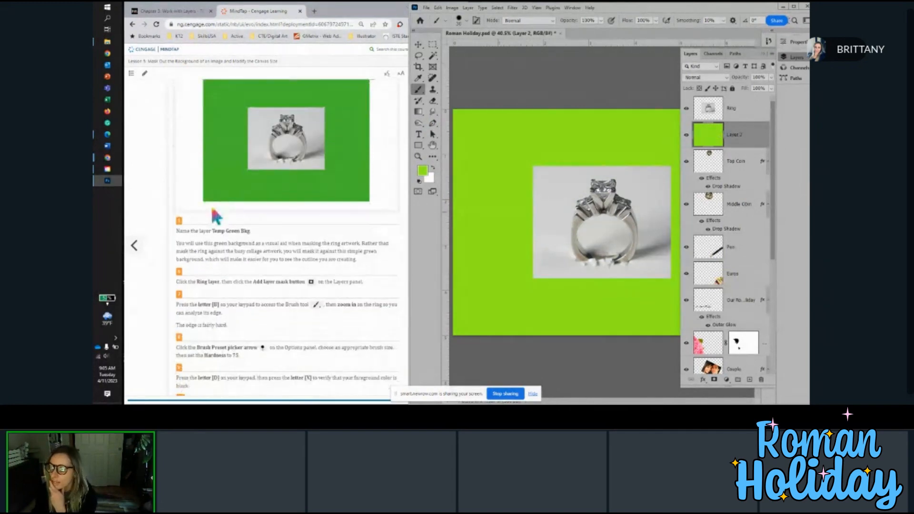
scroll(219, 210, "down", 2)
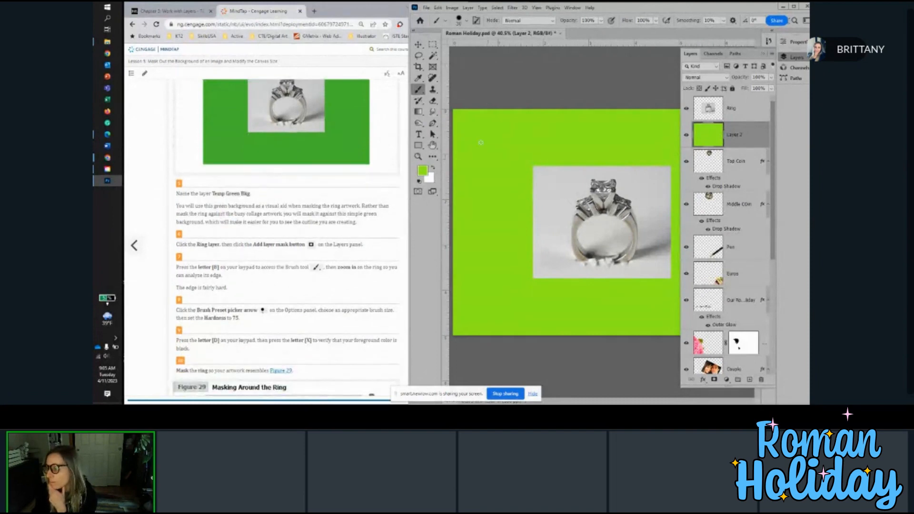
double_click(735, 135)
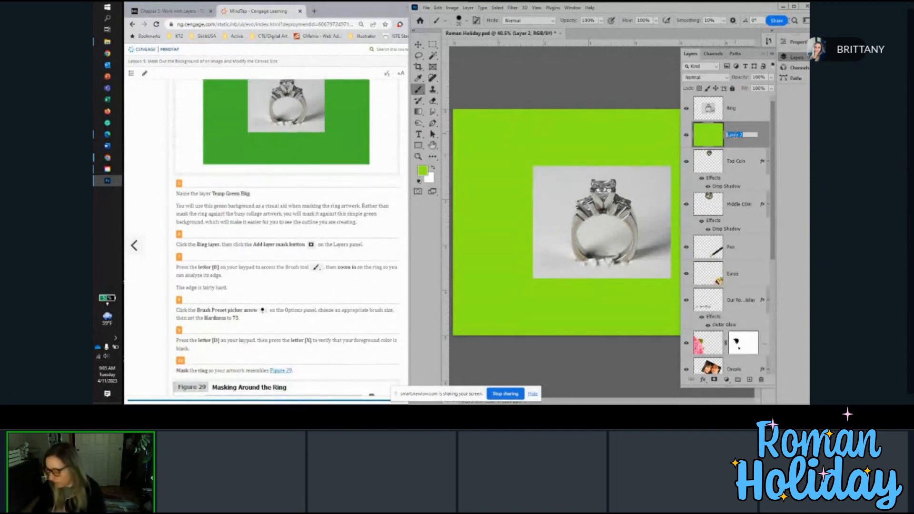
type("Te")
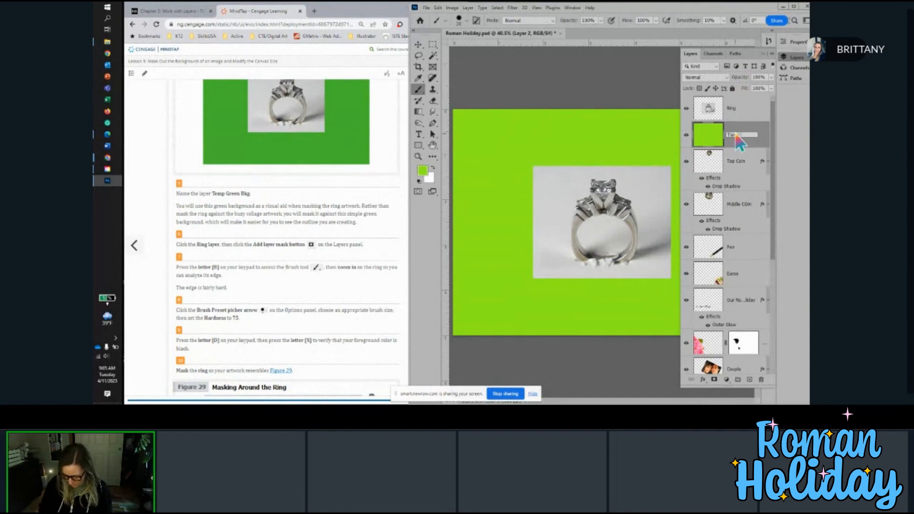
type("mp Green")
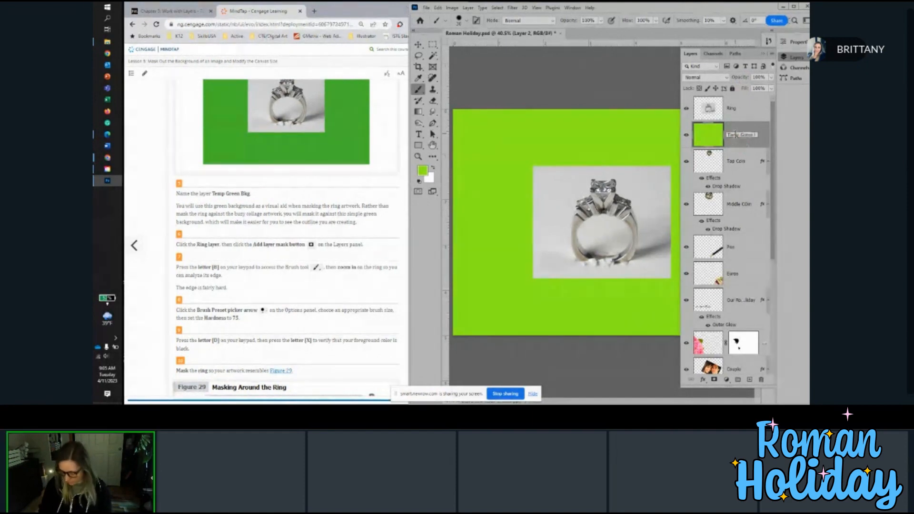
type(" Bkg")
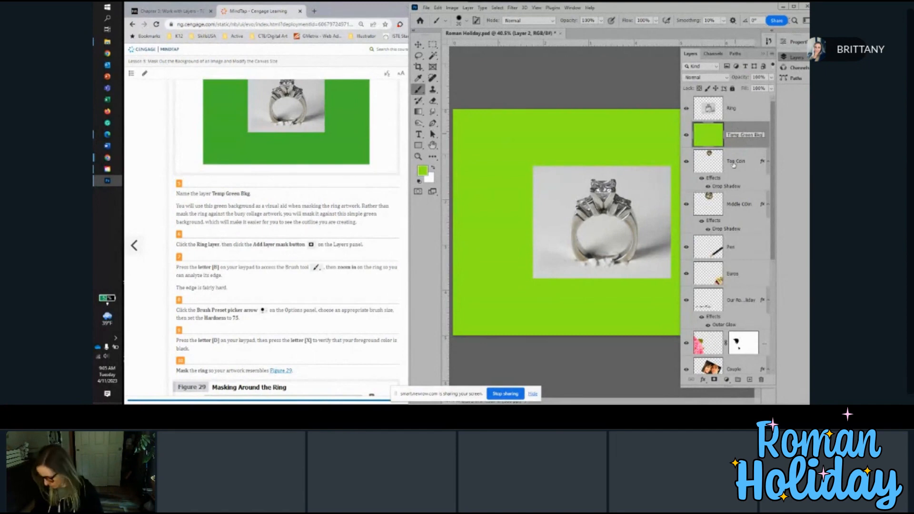
key("Return")
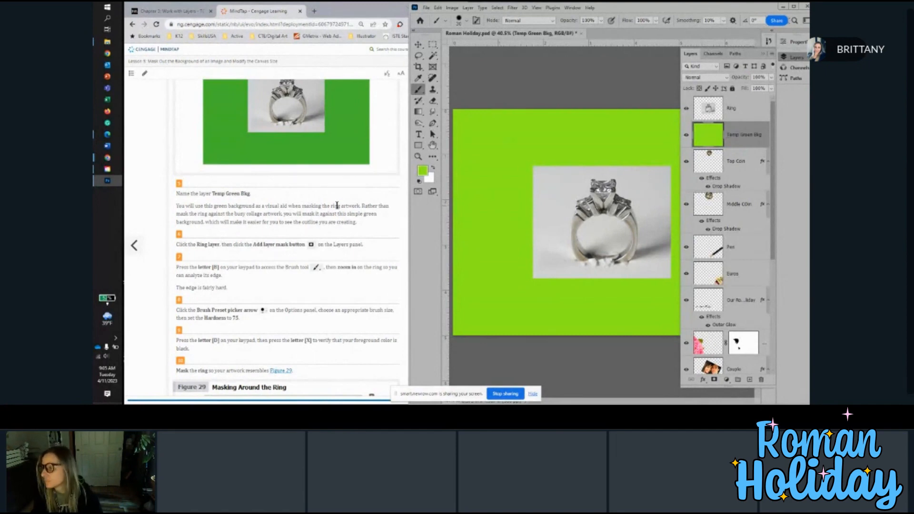
Step: Add a layer mask to the Ring layer
scroll(317, 223, "down", 1)
scroll(317, 224, "down", 1)
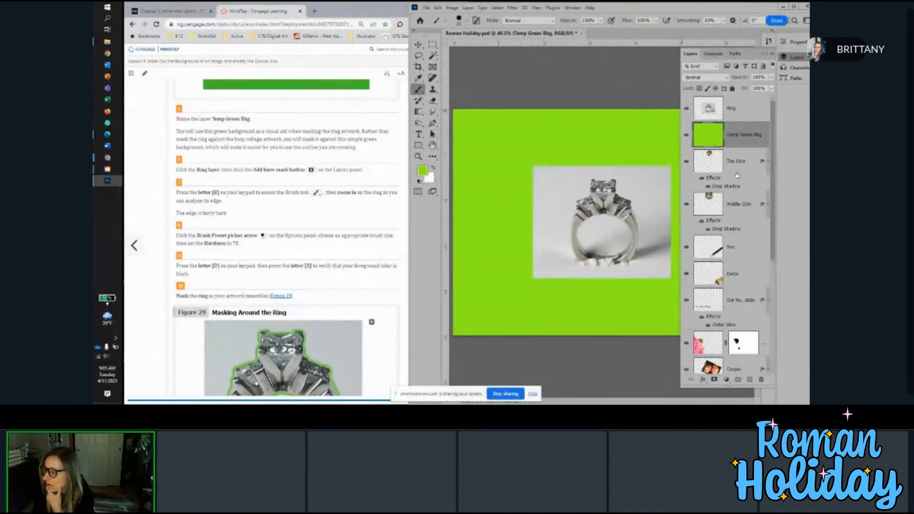
left_click(741, 116)
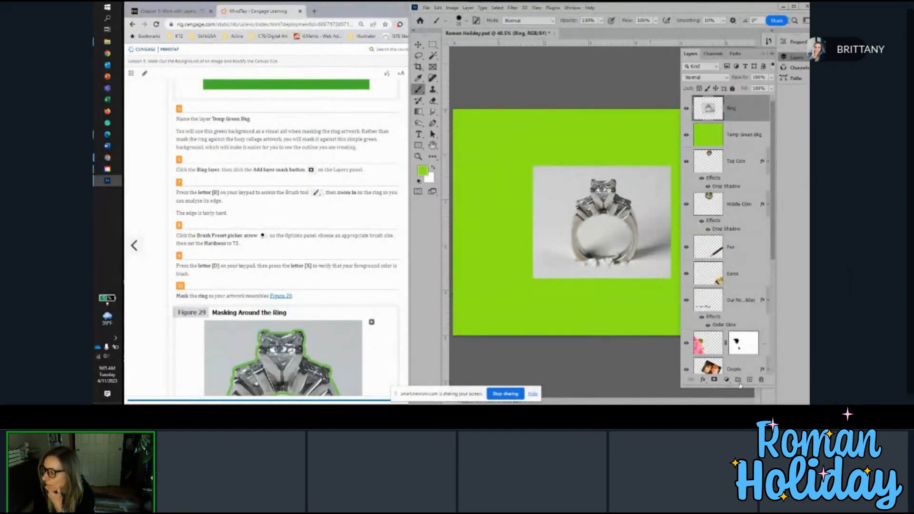
left_click(714, 380)
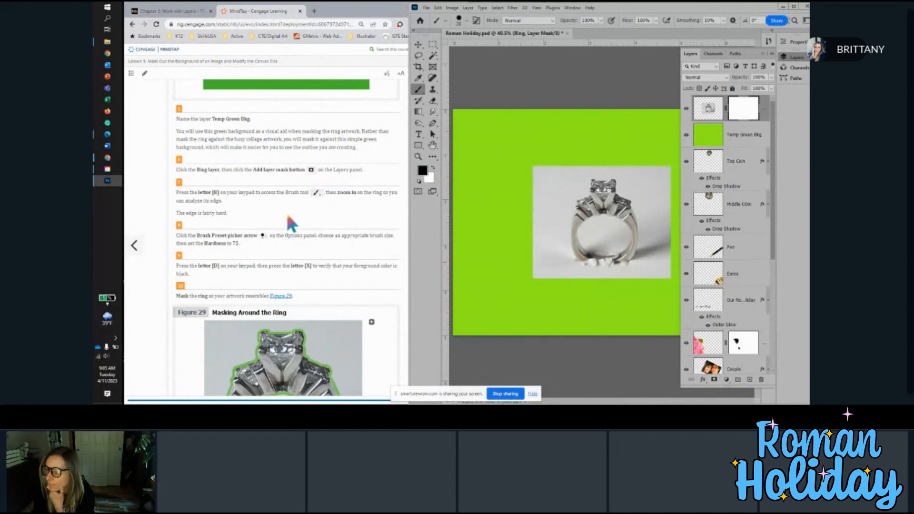
Step: Reduce the brush size to suit the ring's edge, keeping the hardness at 75%
scroll(295, 211, "down", 1)
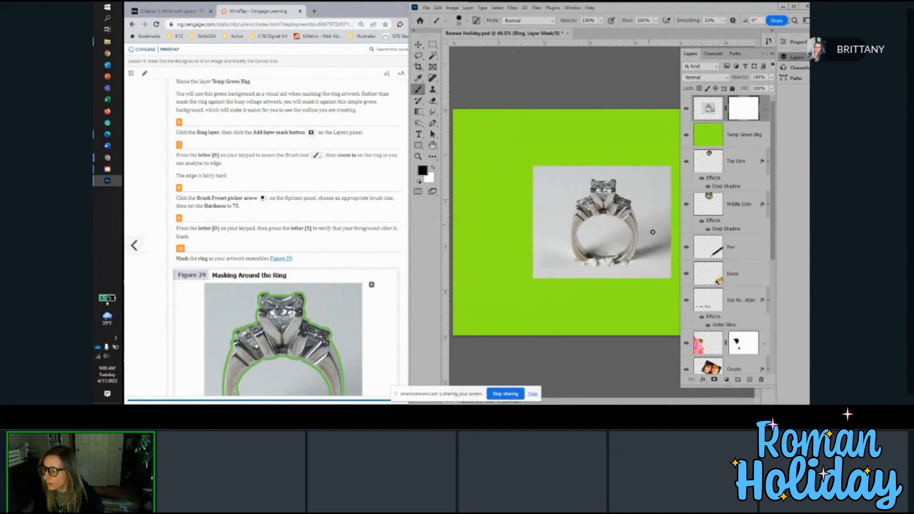
scroll(635, 235, "up", 8)
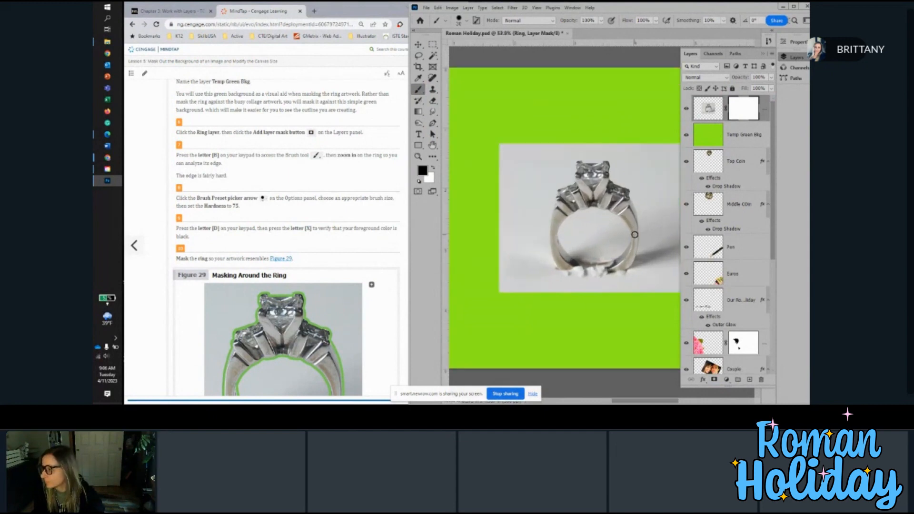
scroll(560, 204, "up", 5)
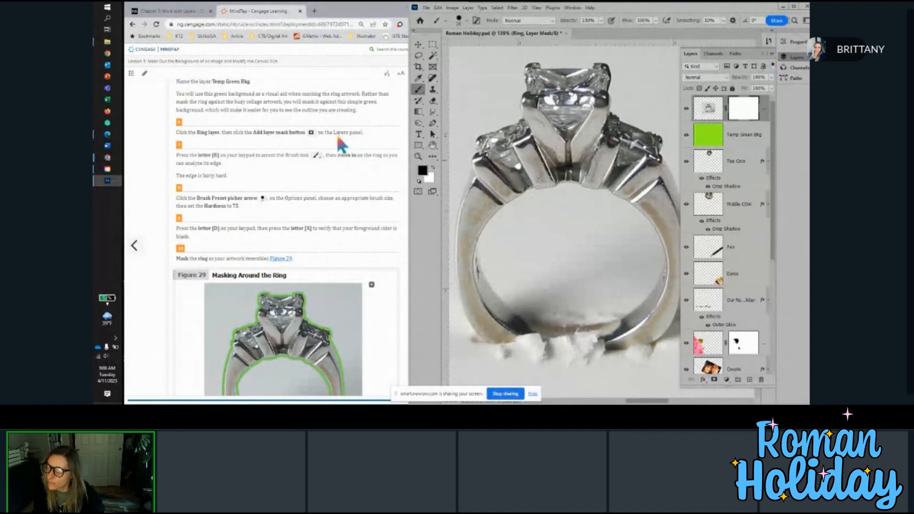
scroll(336, 135, "down", 1)
scroll(336, 136, "up", 1)
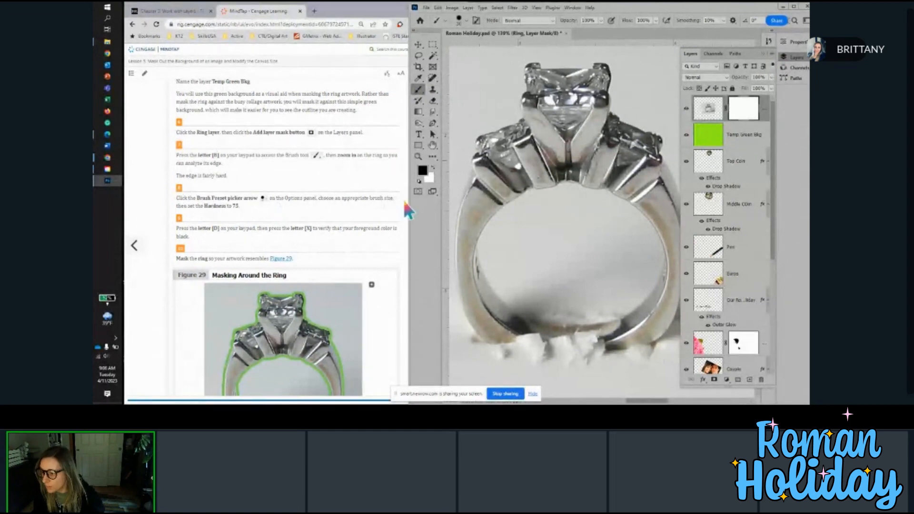
left_click(466, 21)
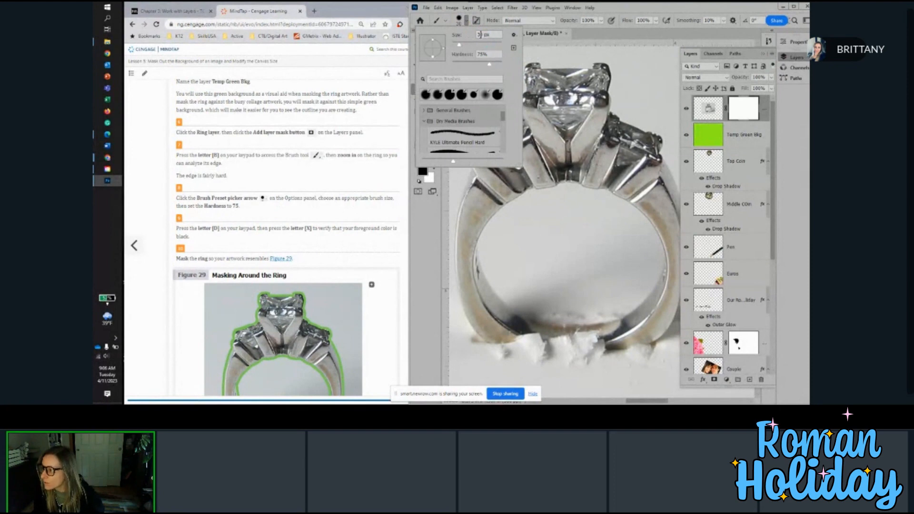
key("BackSpace")
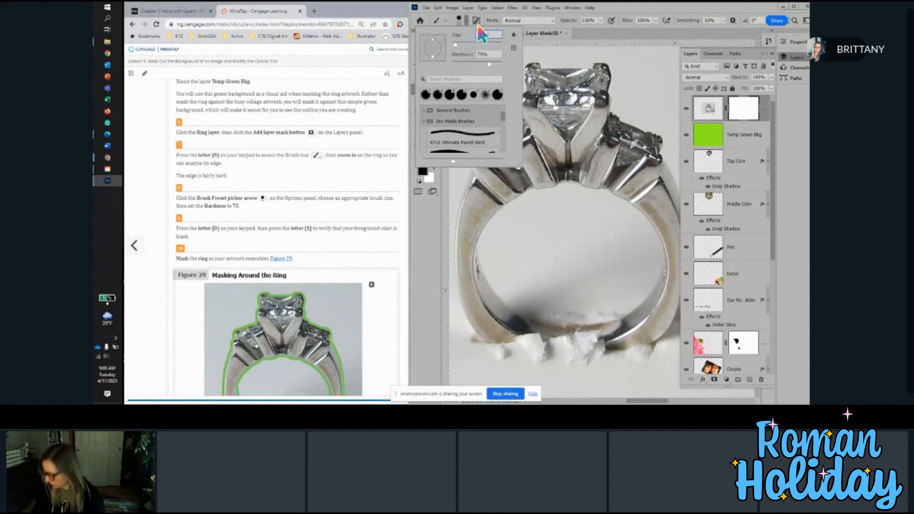
key("Return")
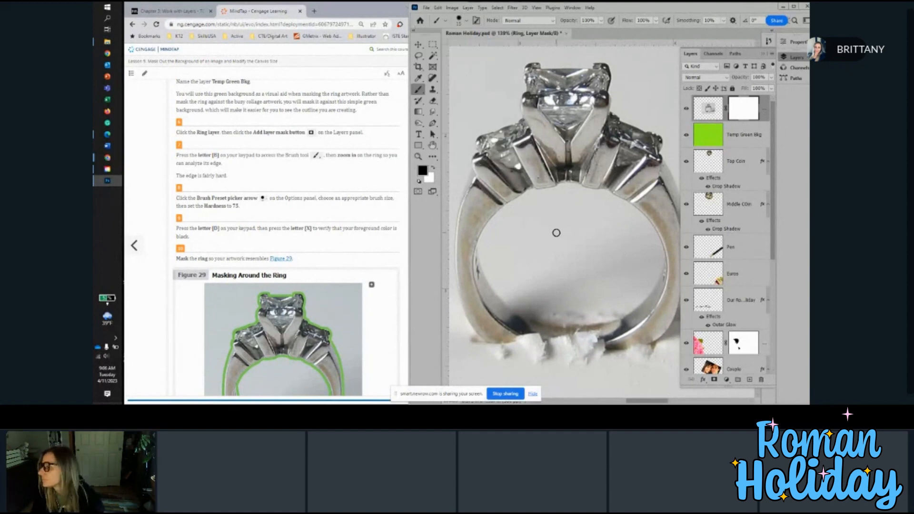
Step: Paint a closed black outline on the Ring layer's mask along the ring's inner and outer edges, stopping partway down the band as in Figure 29
scroll(228, 189, "down", 2)
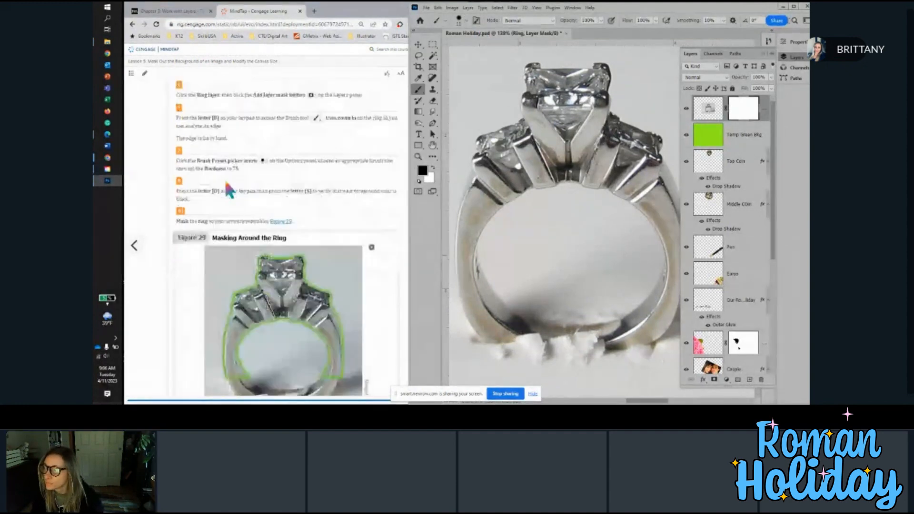
scroll(228, 189, "down", 2)
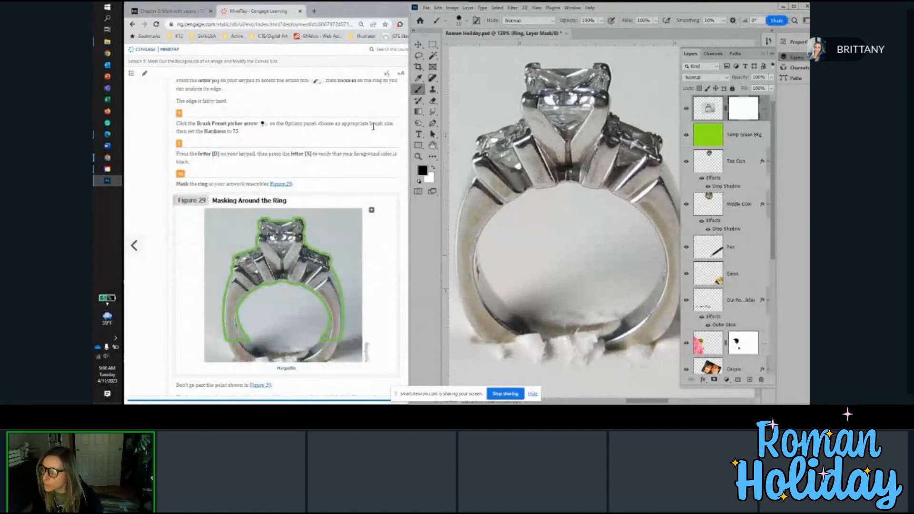
scroll(192, 143, "down", 2)
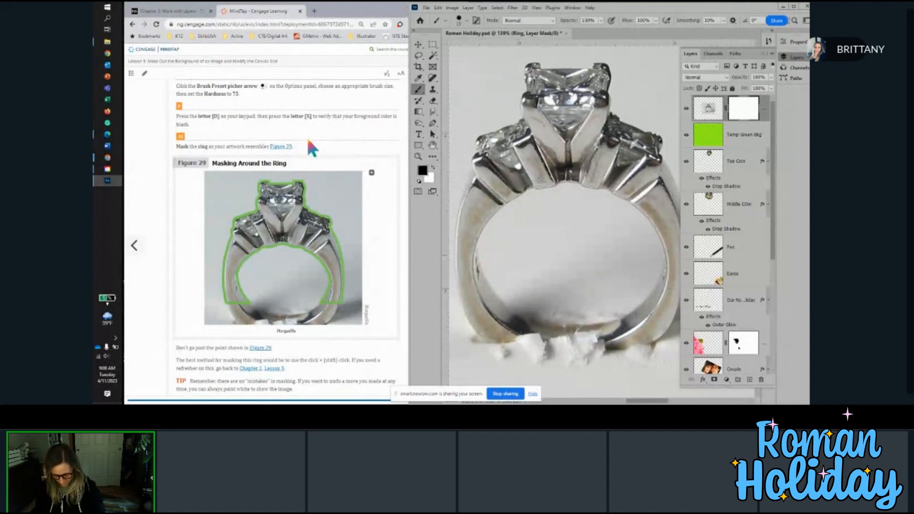
key("x")
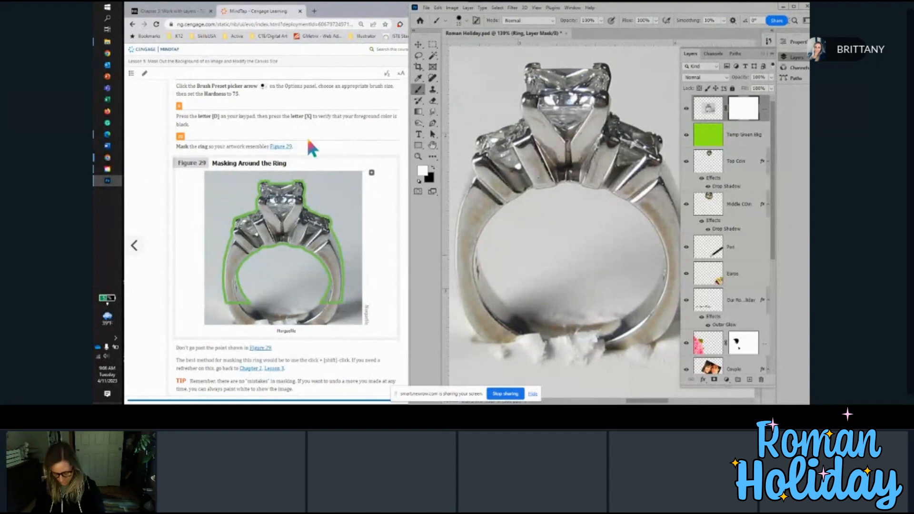
key("x")
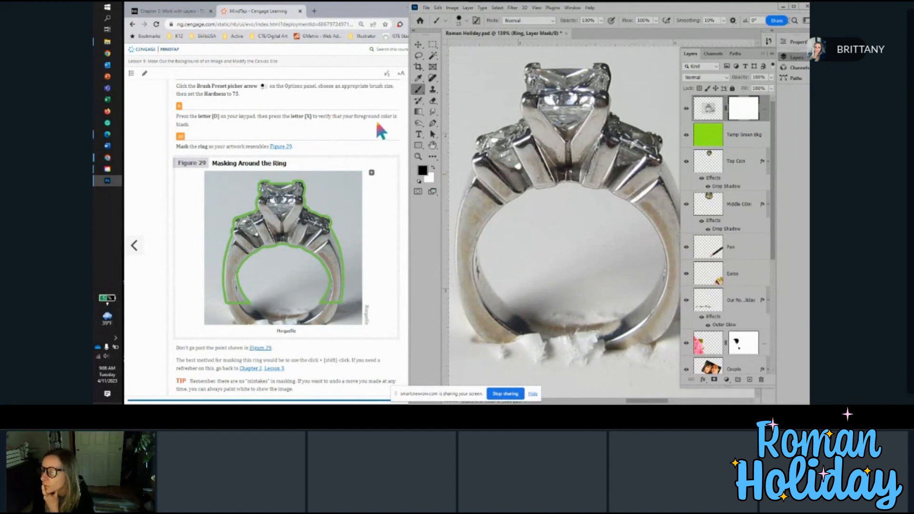
scroll(241, 151, "down", 1)
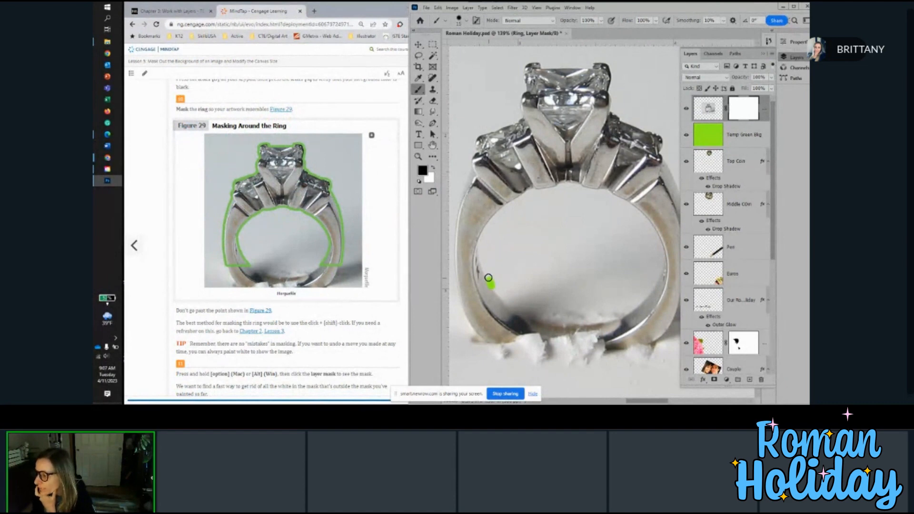
mouse_move(488, 277)
left_mouse_down()
mouse_move(481, 239)
mouse_move(505, 209)
mouse_move(579, 188)
mouse_move(619, 199)
mouse_move(646, 223)
mouse_move(664, 250)
mouse_move(654, 288)
mouse_move(672, 290)
left_mouse_up()
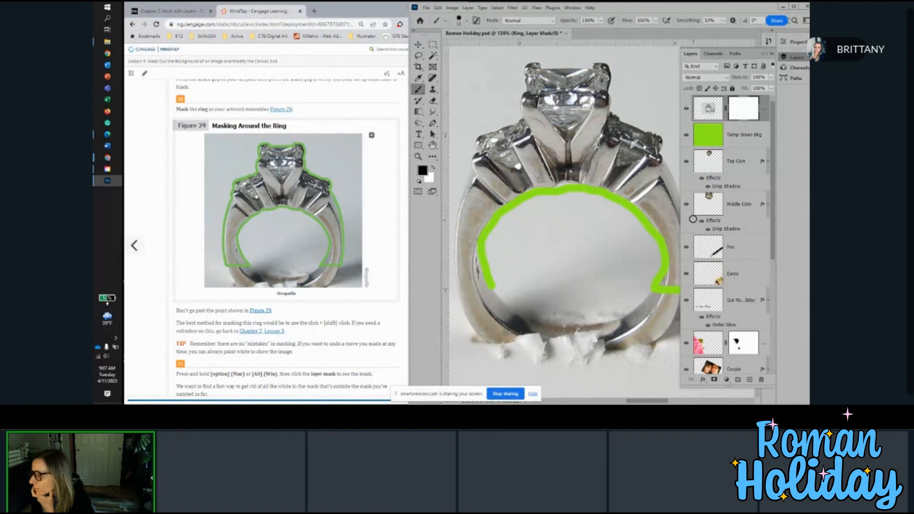
mouse_move(683, 191)
left_mouse_down()
mouse_move(666, 141)
mouse_move(621, 115)
mouse_move(612, 66)
mouse_move(524, 63)
mouse_move(518, 118)
mouse_move(473, 138)
mouse_move(454, 220)
mouse_move(452, 290)
mouse_move(489, 289)
left_mouse_up()
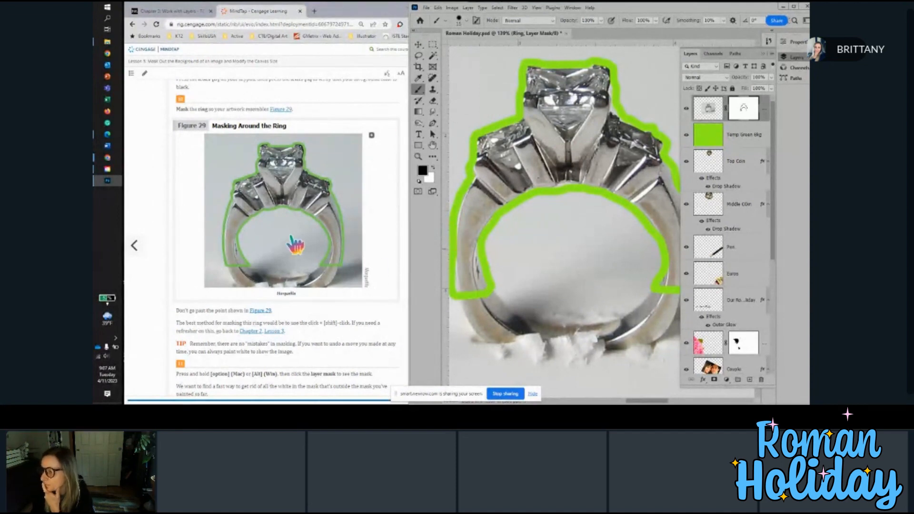
Step: Uncover the whole ring on the canvas and compare its painted outline with Figure 29
scroll(294, 244, "down", 1)
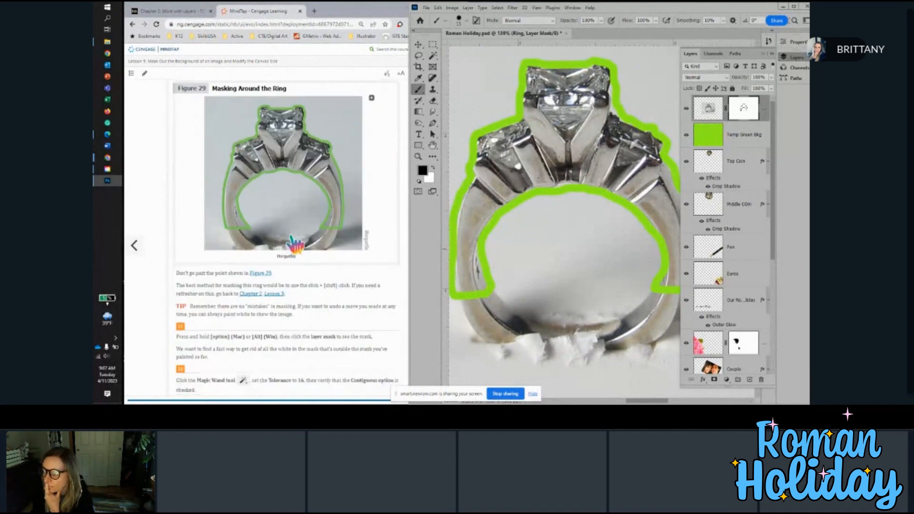
scroll(293, 243, "down", 2)
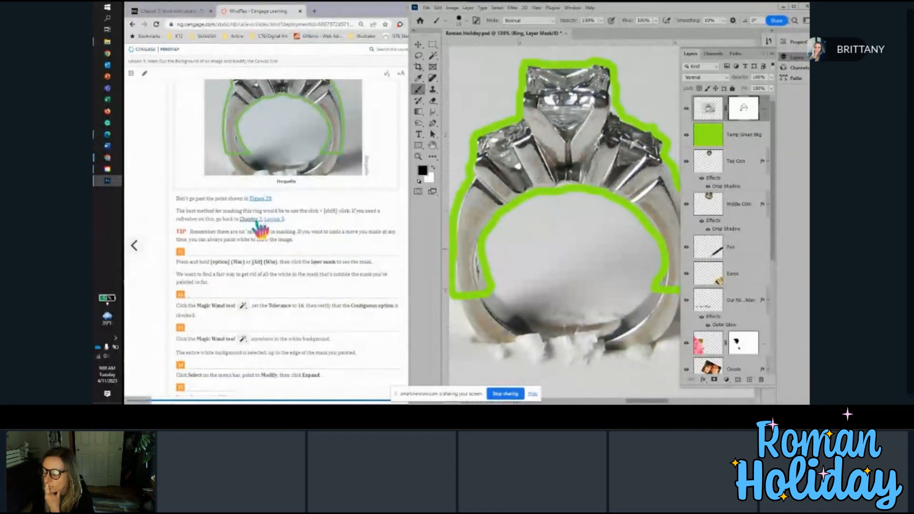
scroll(260, 230, "up", 4)
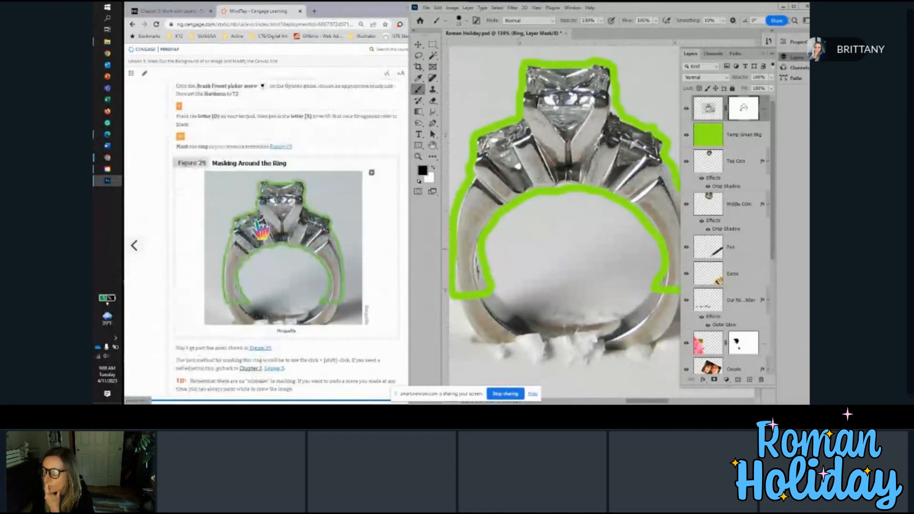
left_click(764, 54)
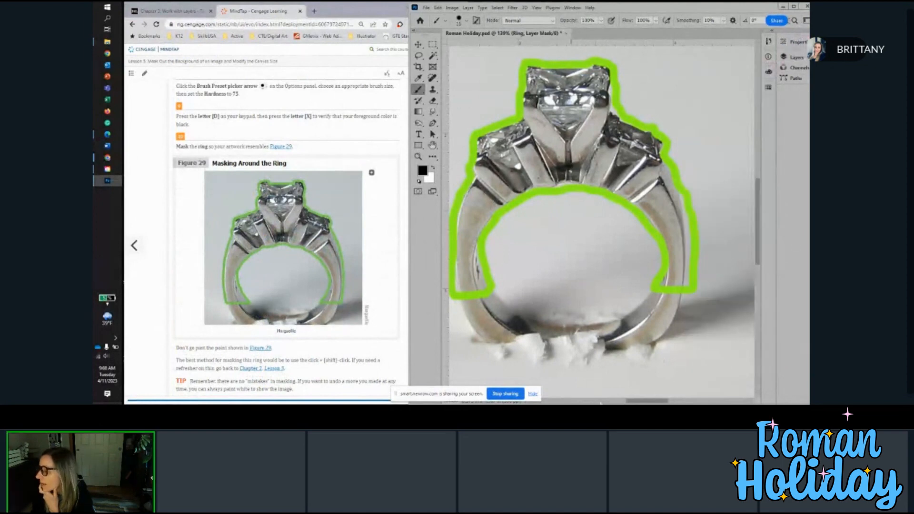
left_click_drag(643, 402, 640, 402)
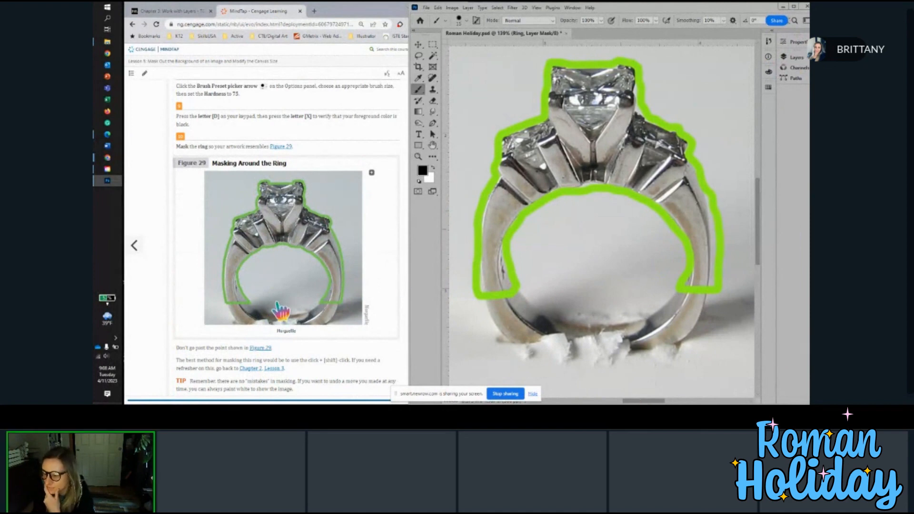
Step: Display the Ring layer's mask on its own on the canvas, following step 11 of the lesson
scroll(354, 231, "down", 2)
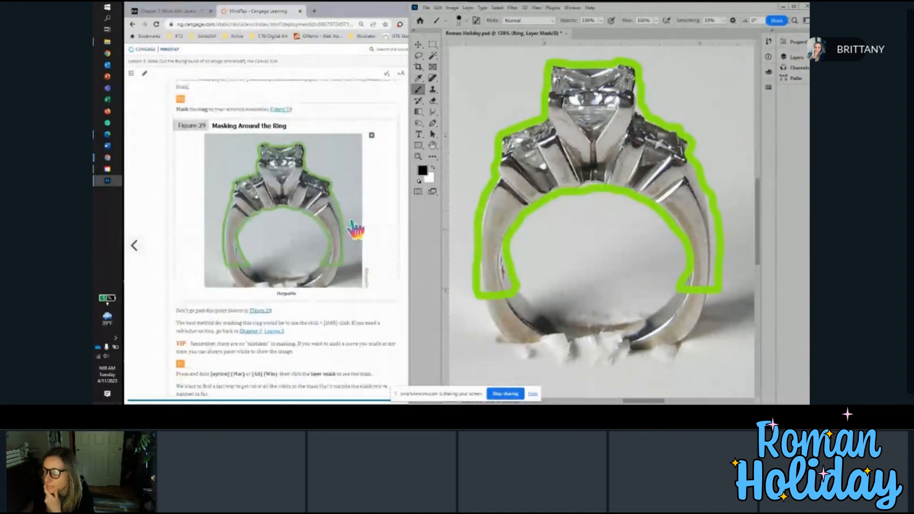
scroll(341, 234, "down", 4)
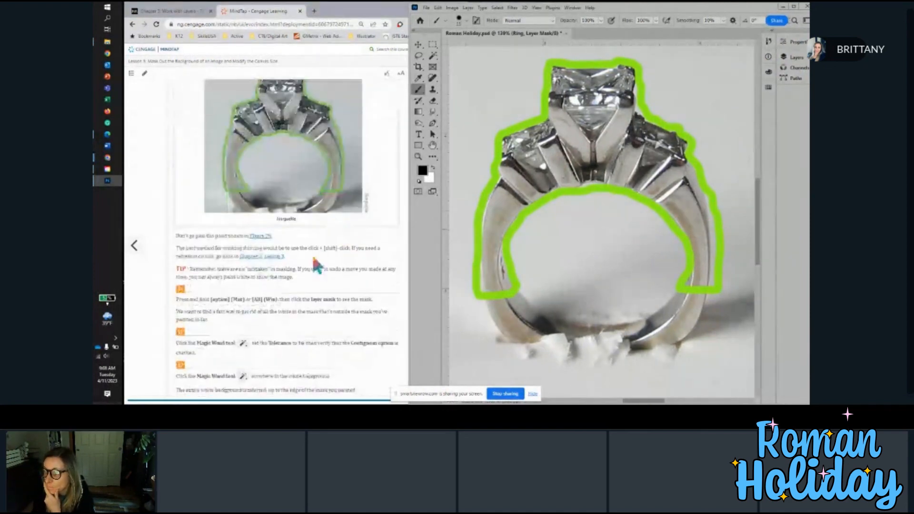
scroll(274, 302, "down", 4)
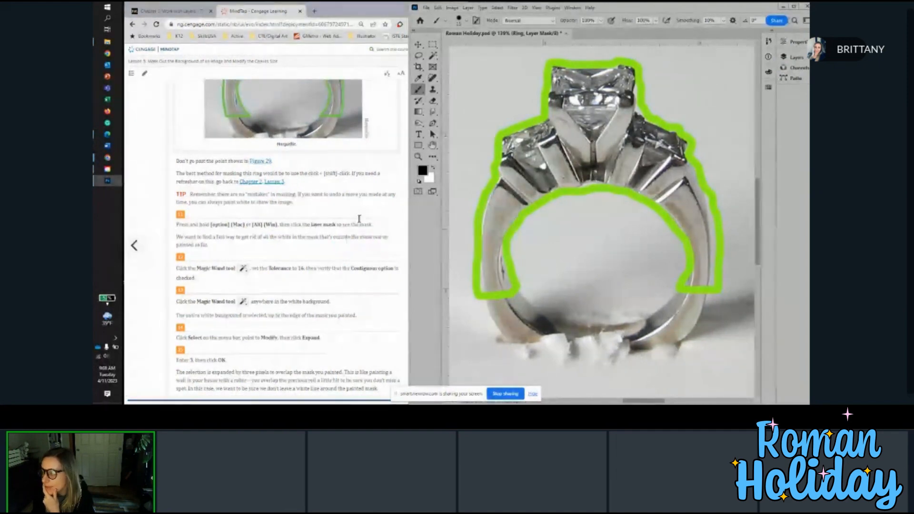
left_click(793, 59)
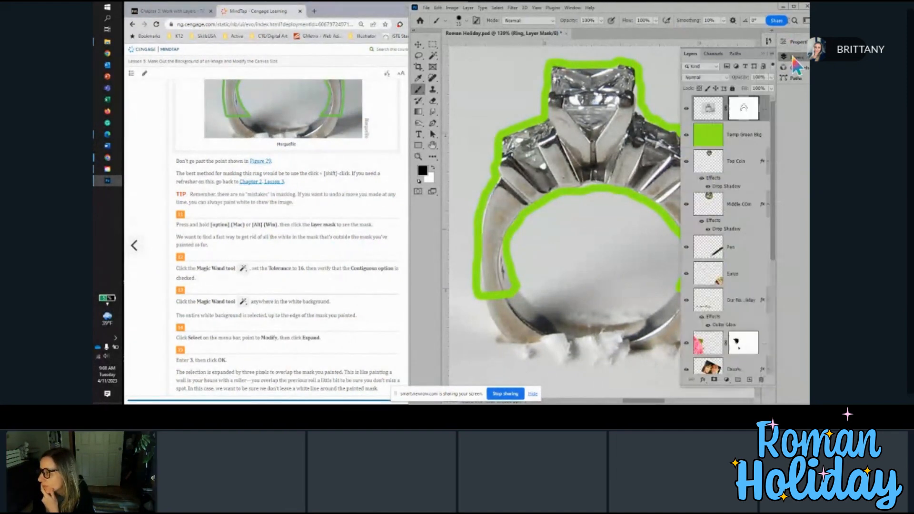
left_click(748, 114, "alt")
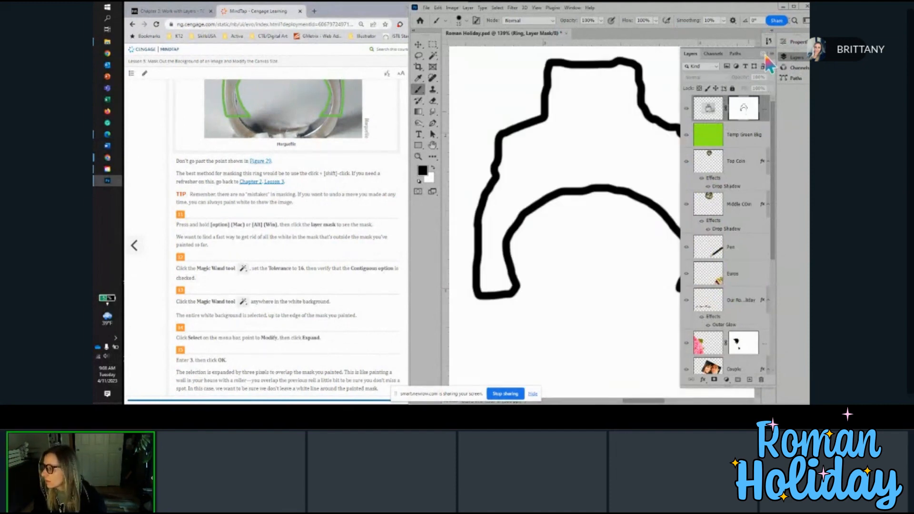
Step: Select the white background outside the ring outline on the mask, using the Magic Wand at tolerance 16 with Contiguous on
scroll(608, 276, "down", 2)
scroll(609, 276, "down", 2)
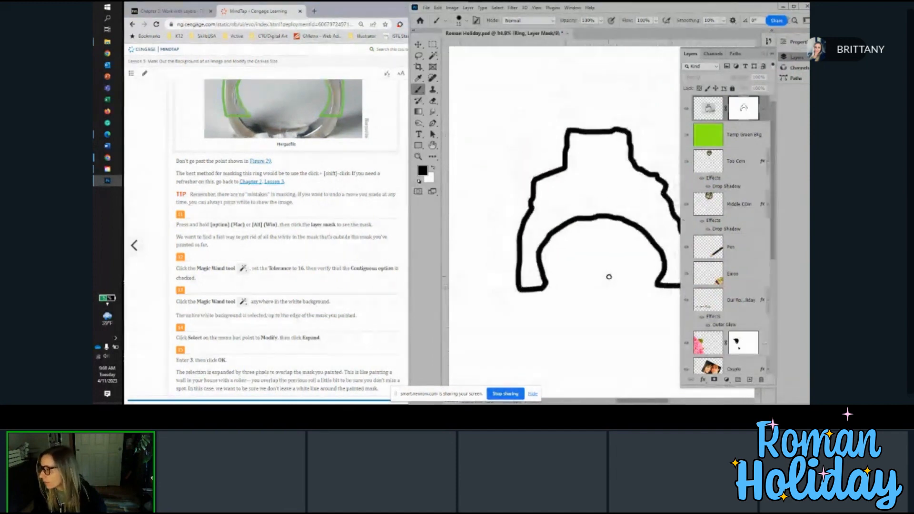
scroll(565, 237, "up", 4)
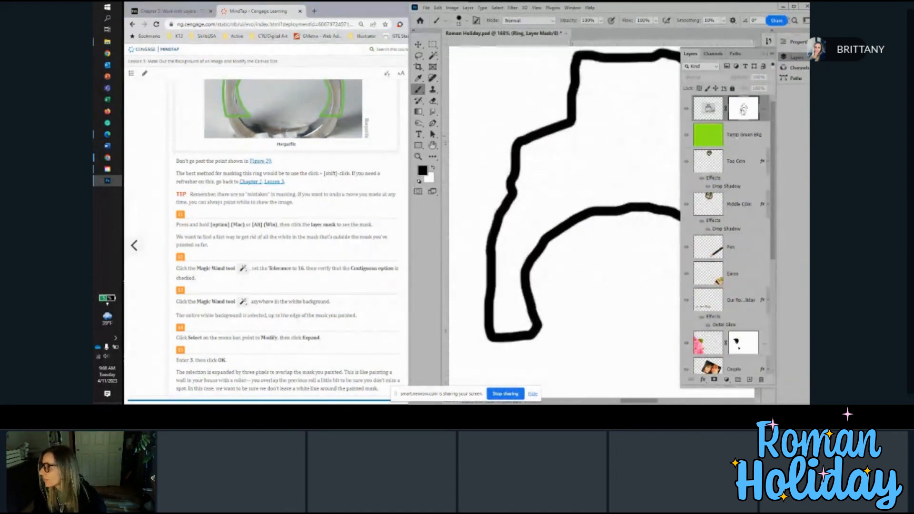
scroll(347, 259, "down", 1)
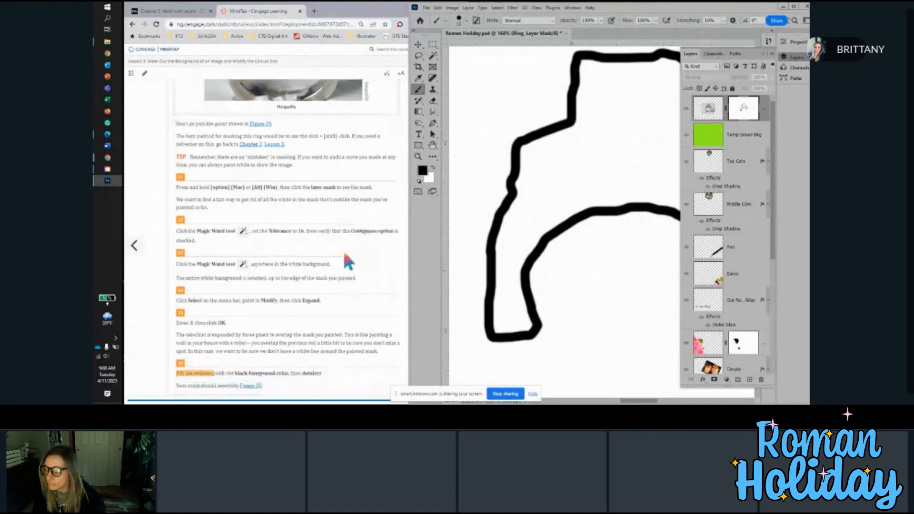
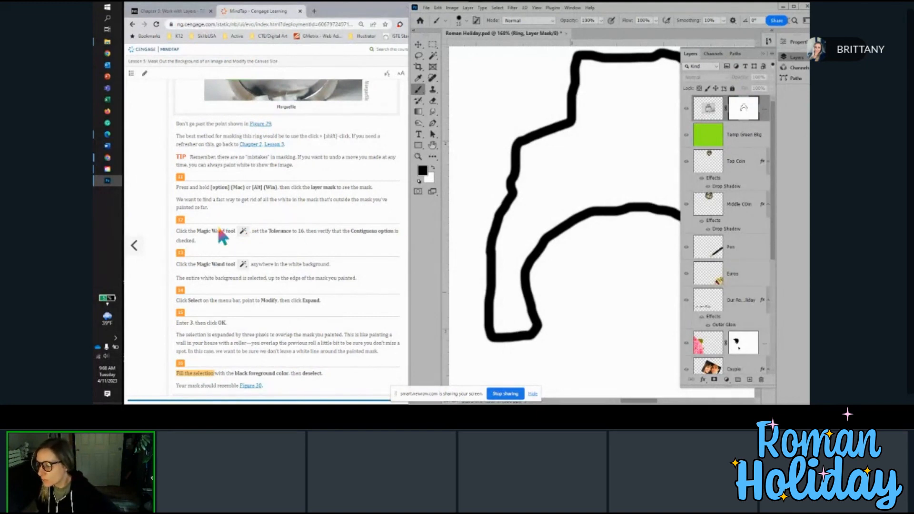
left_click(433, 56)
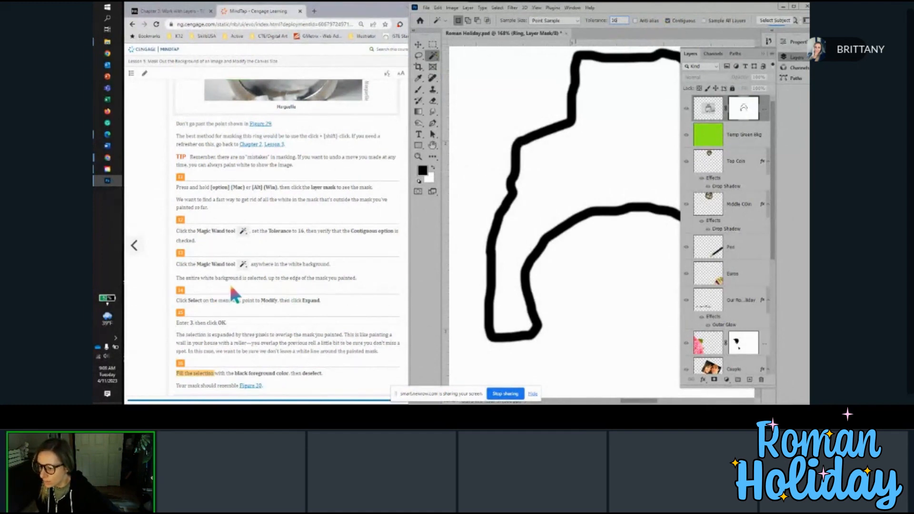
scroll(526, 233, "down", 5)
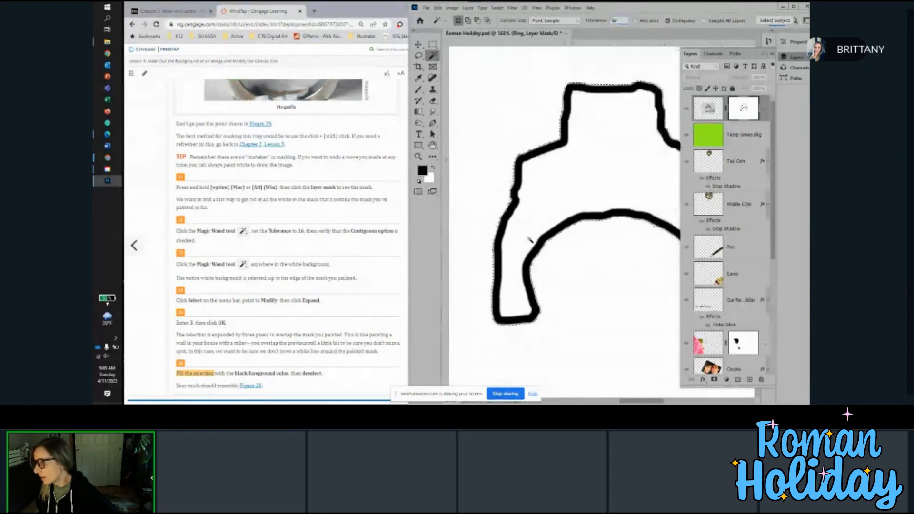
scroll(528, 240, "down", 2)
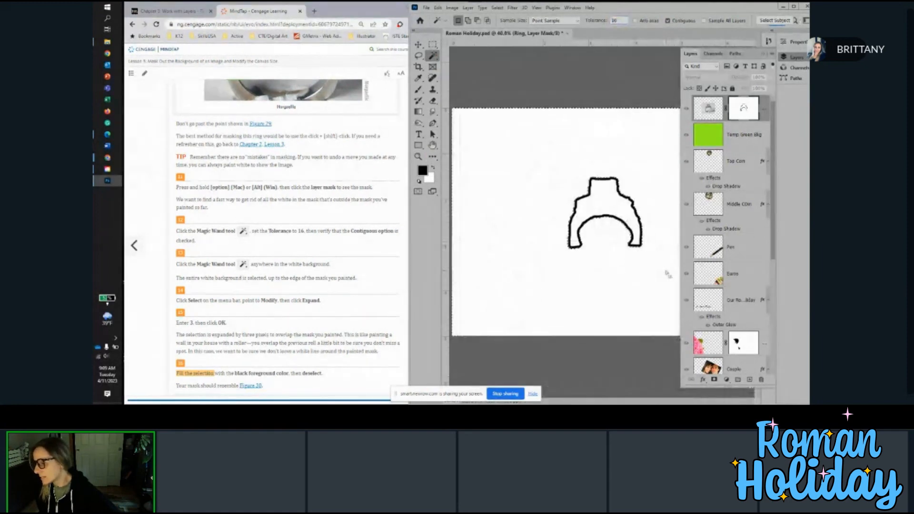
scroll(262, 284, "down", 2)
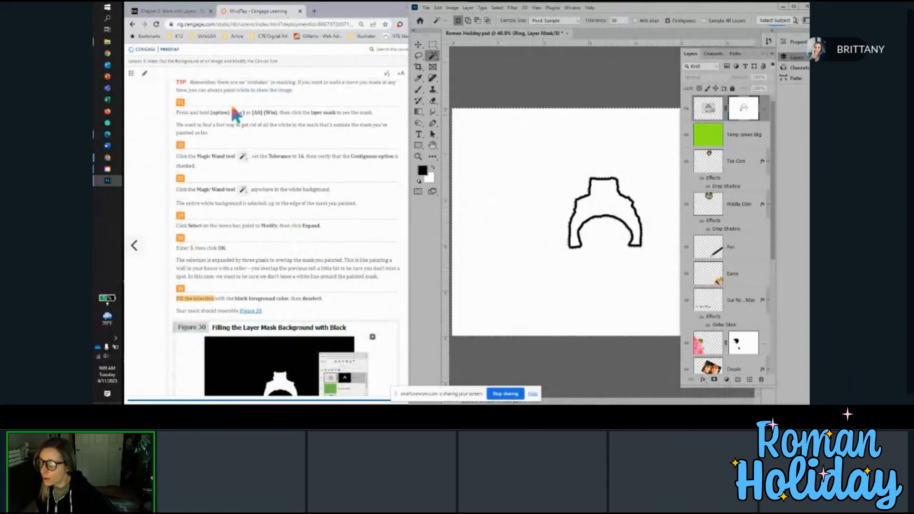
Step: Expand the background selection by 3 pixels so that it overlaps the painted outline
left_click(497, 8)
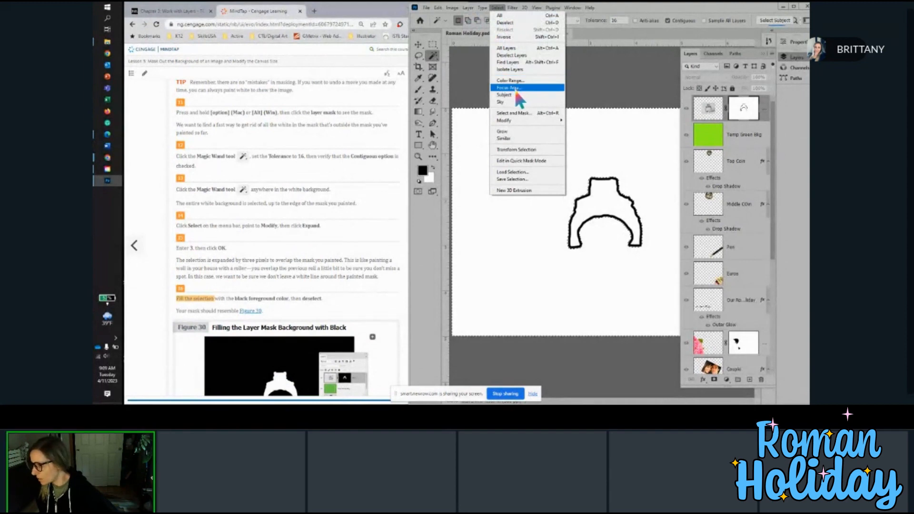
mouse_move(520, 121)
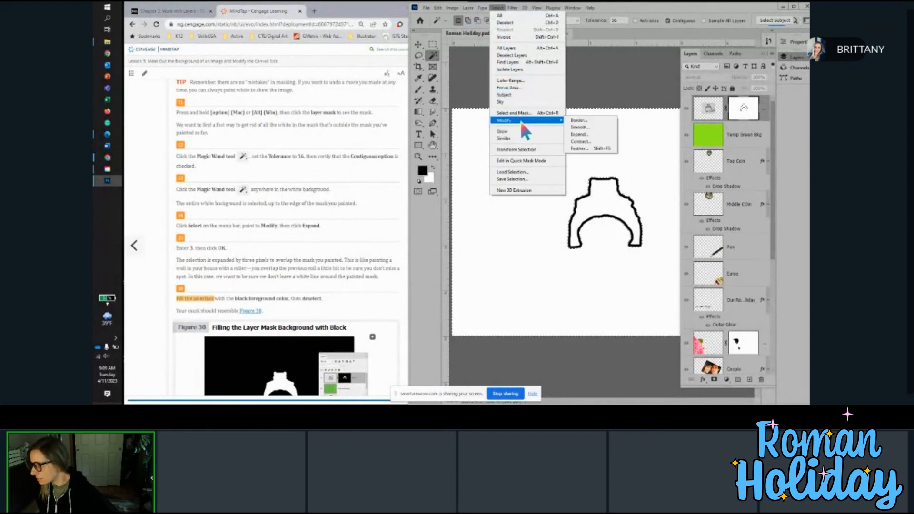
left_click(584, 135)
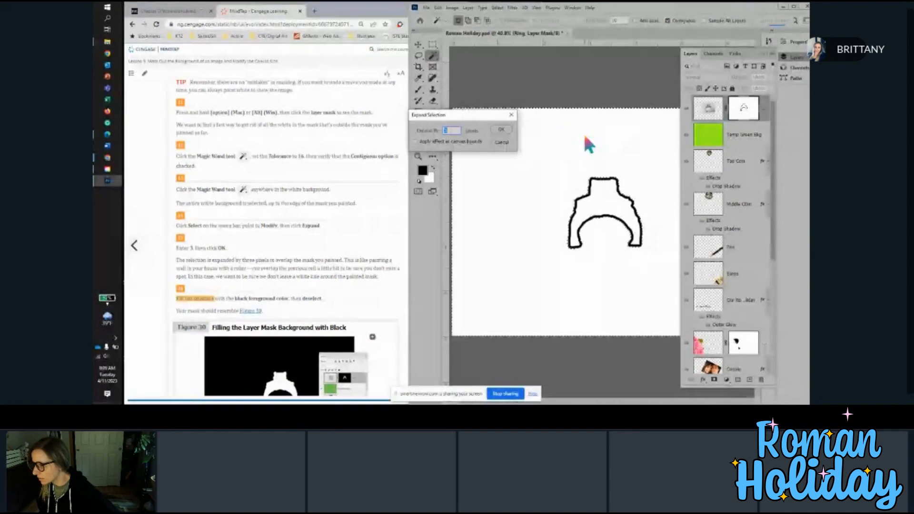
scroll(275, 240, "down", 3)
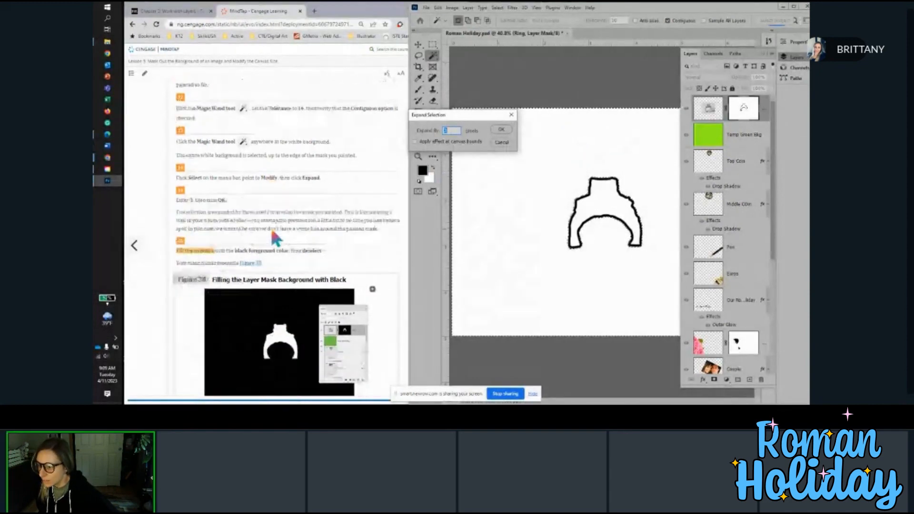
type("3")
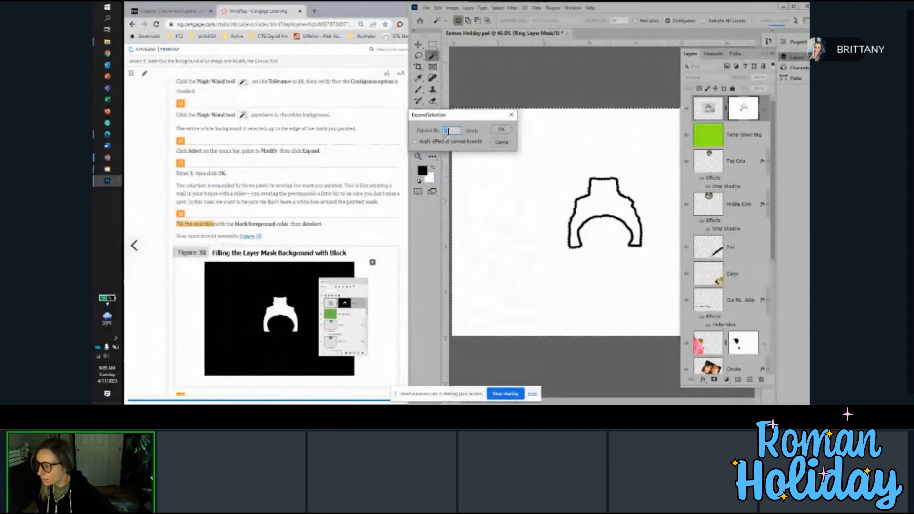
left_click(504, 131)
Step: Fill the expanded selection on the Ring layer's mask with the black foreground colour, as in Figure 30
scroll(300, 238, "down", 2)
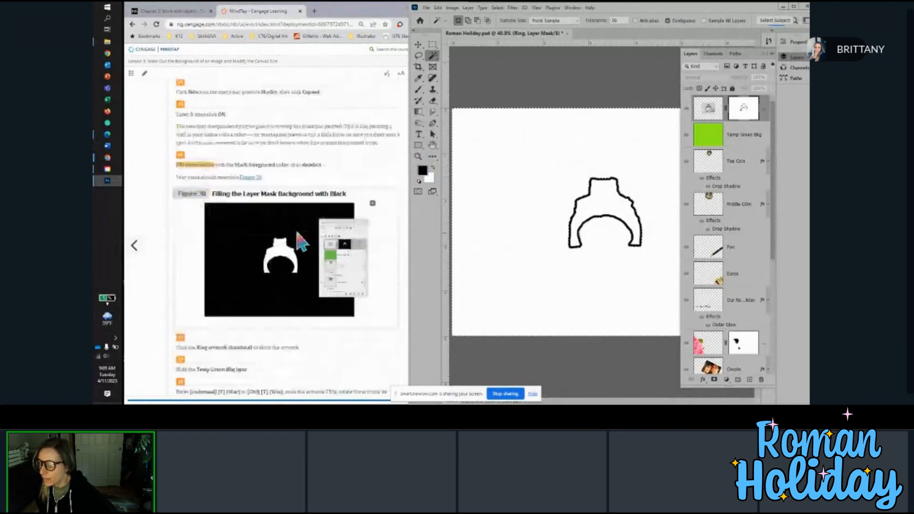
scroll(302, 242, "down", 1)
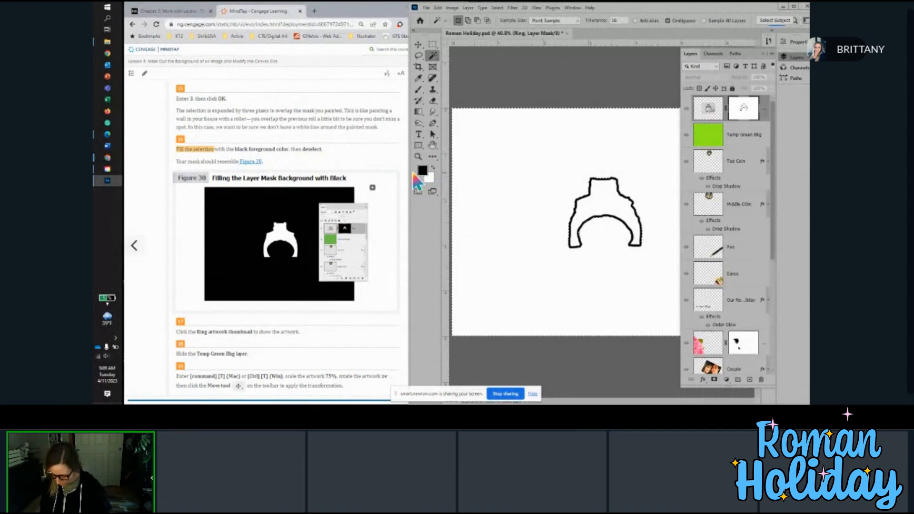
key("alt+BackSpace")
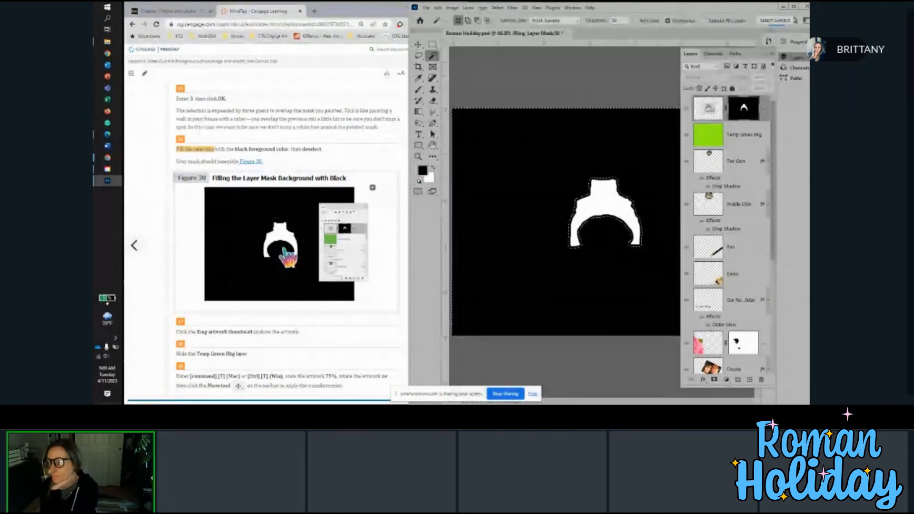
scroll(296, 237, "down", 1)
scroll(297, 240, "down", 3)
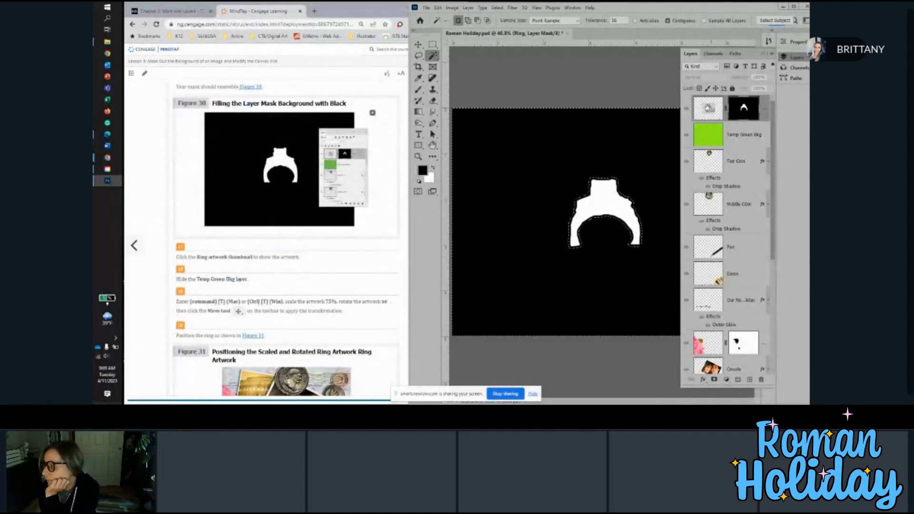
Step: Switch the canvas from the mask view back to the Ring layer's artwork and deselect the background
left_click(708, 107)
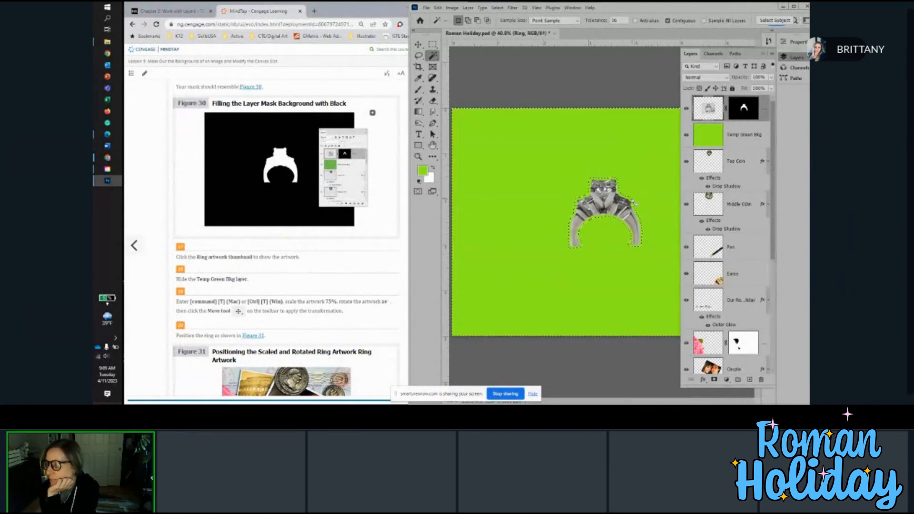
scroll(342, 200, "down", 1)
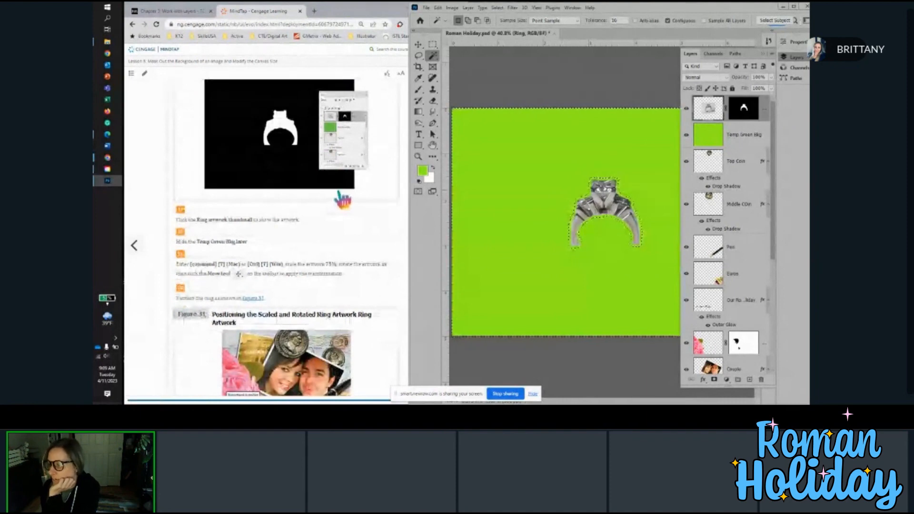
scroll(343, 200, "down", 1)
scroll(342, 200, "down", 1)
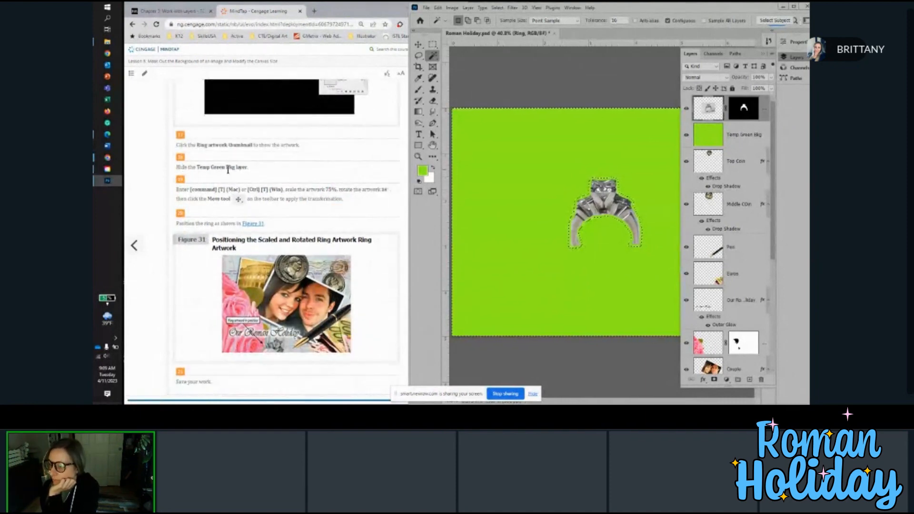
scroll(285, 169, "up", 6)
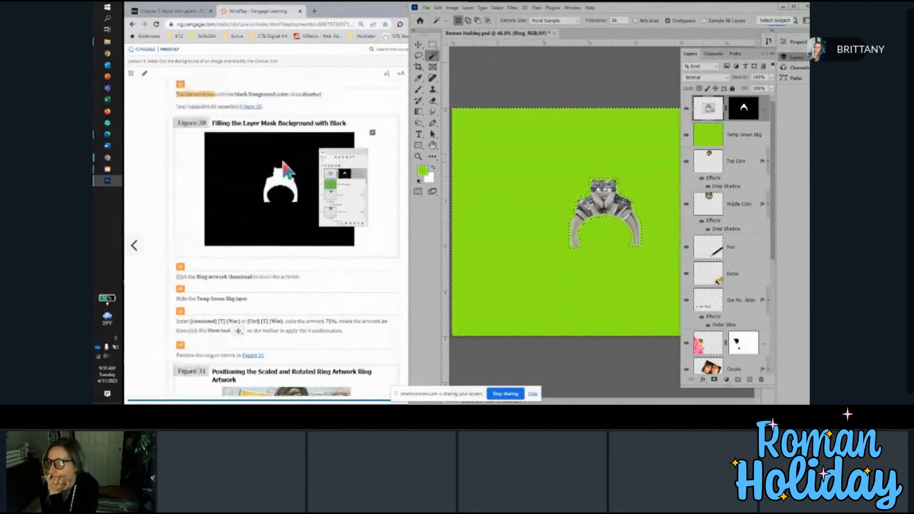
scroll(285, 169, "down", 3)
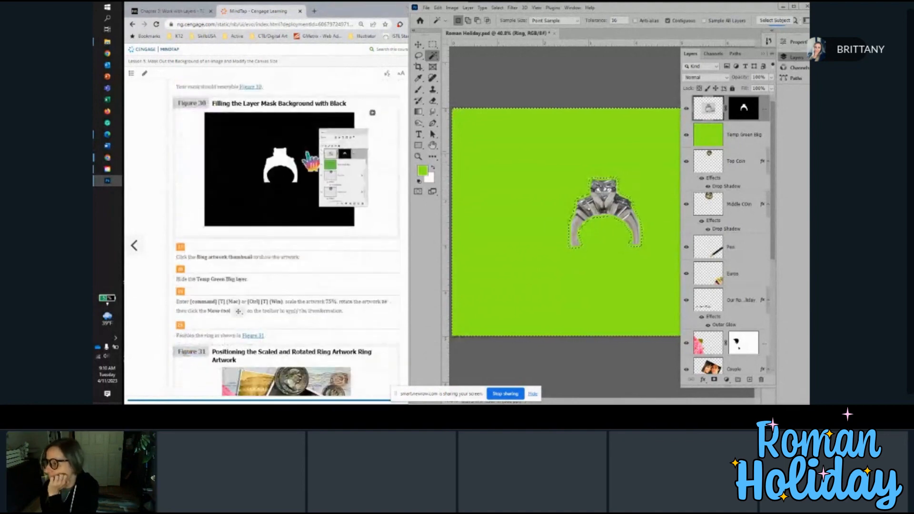
scroll(290, 157, "up", 3)
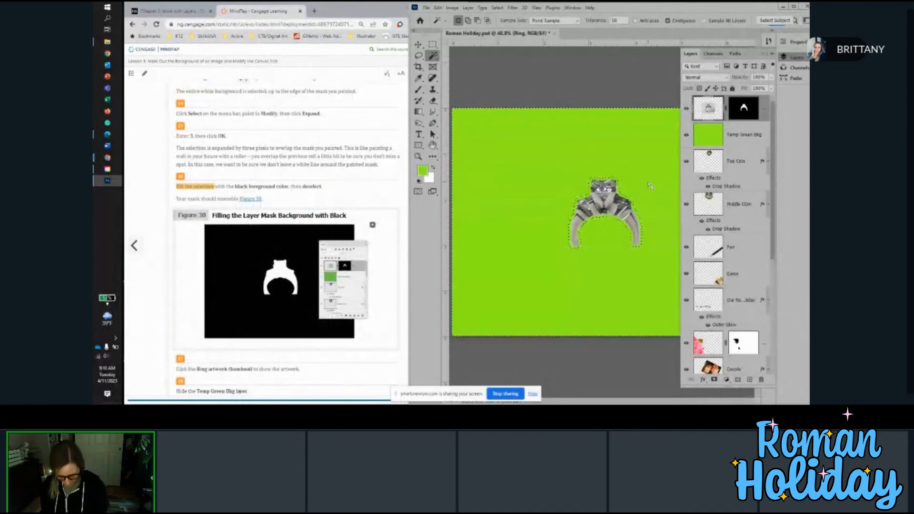
Step: Hide the Temp Green Bkg layer and check the masked ring's edges against the collage
left_click(686, 135)
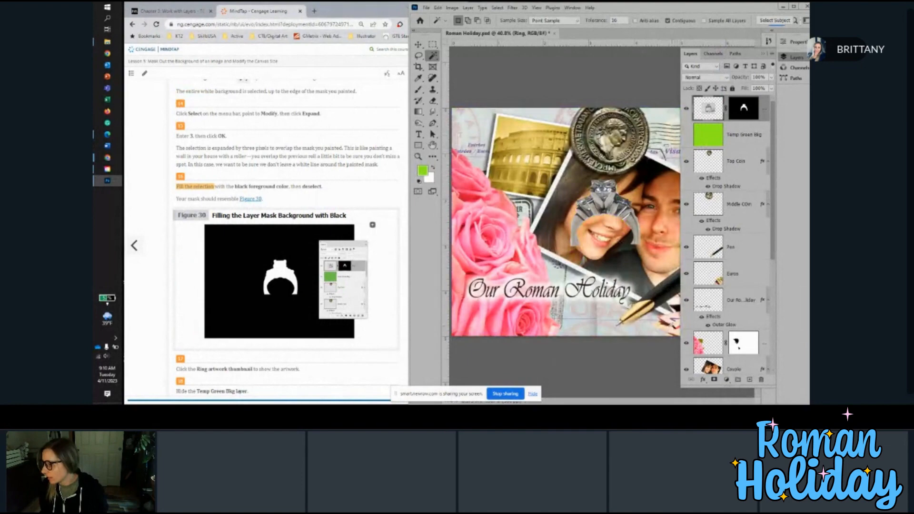
scroll(619, 224, "up", 5)
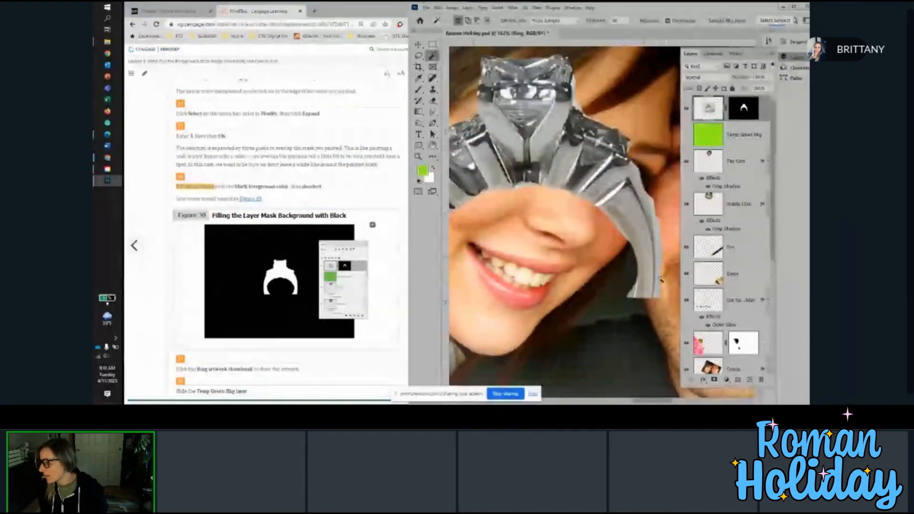
scroll(609, 277, "down", 2)
scroll(608, 277, "down", 3)
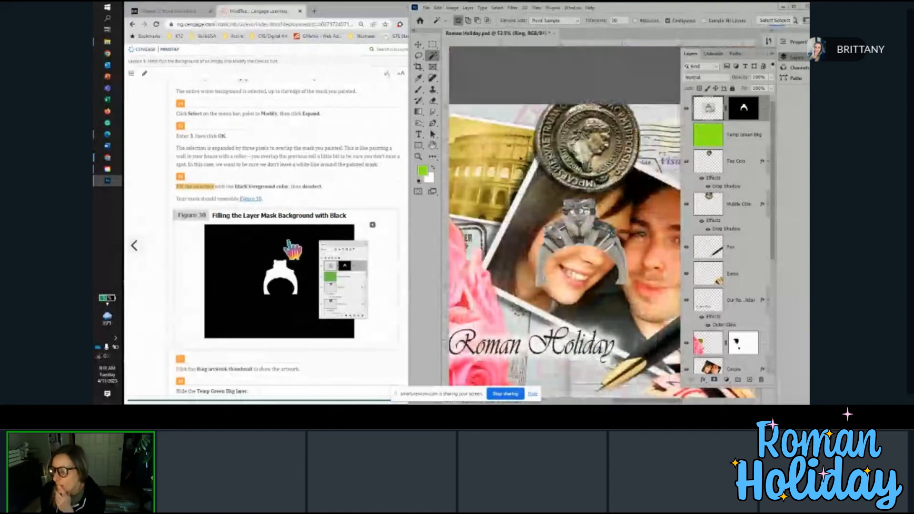
Step: Scale the masked Ring artwork to 75% in both width and height with Free Transform, keeping the proportions linked
scroll(300, 218, "down", 4)
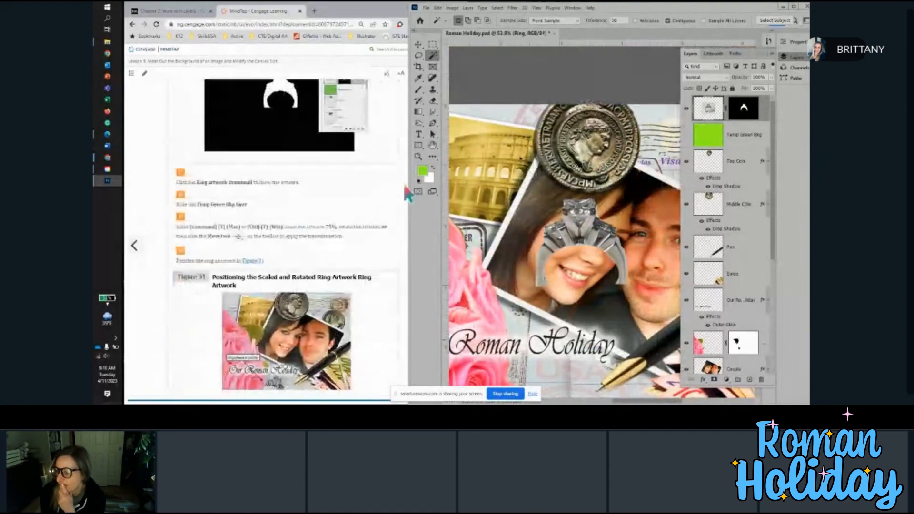
scroll(235, 200, "down", 1)
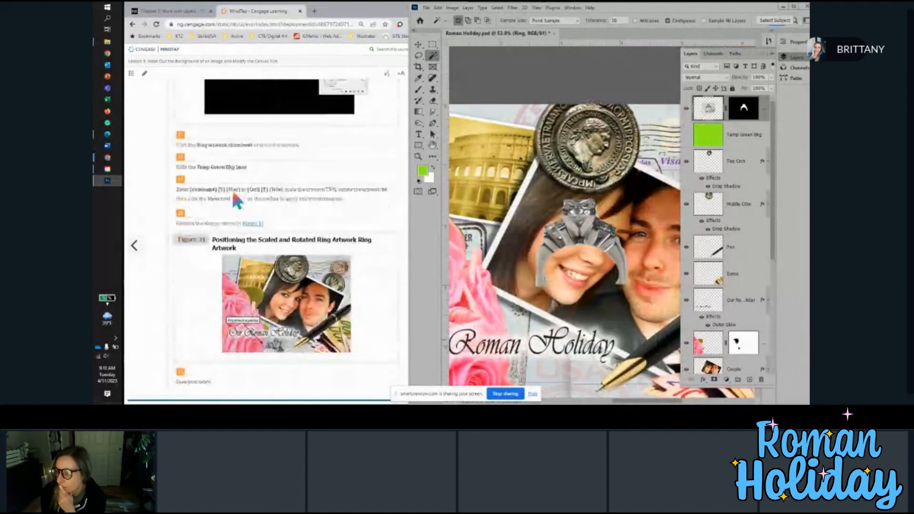
scroll(235, 199, "down", 1)
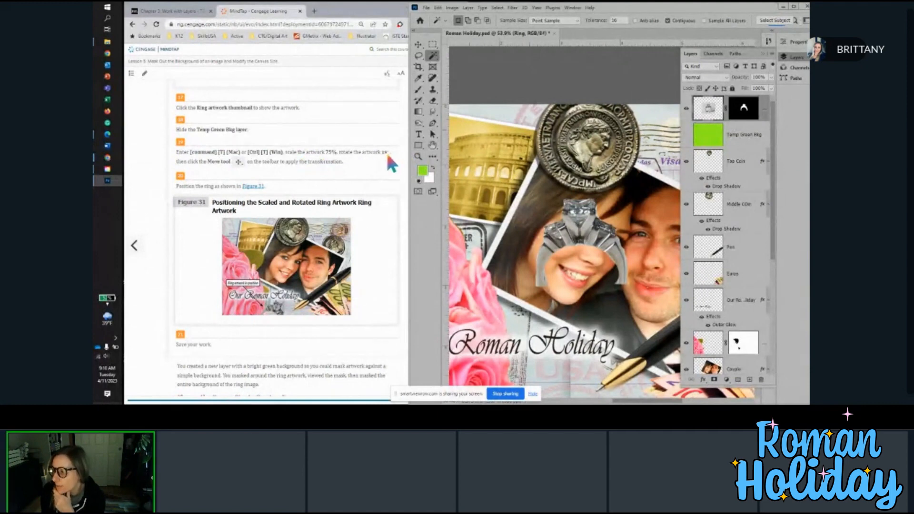
left_click(418, 44)
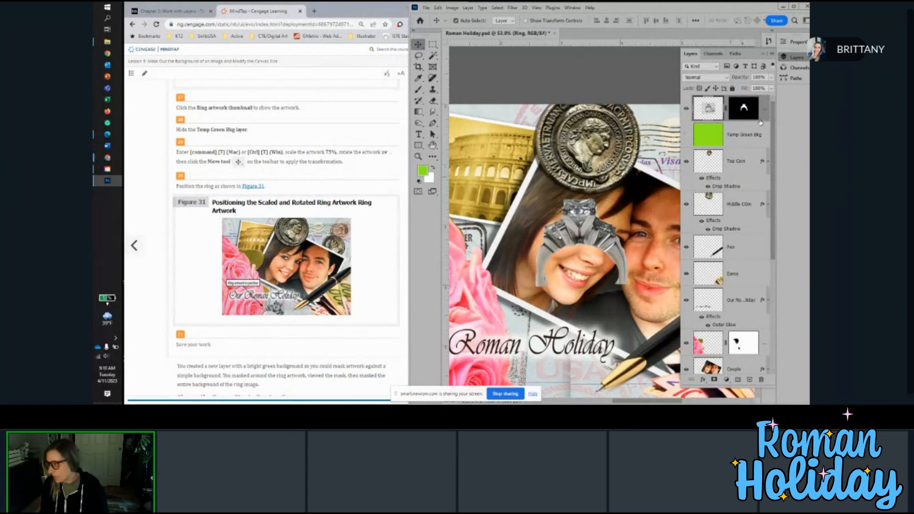
key("ctrl+t")
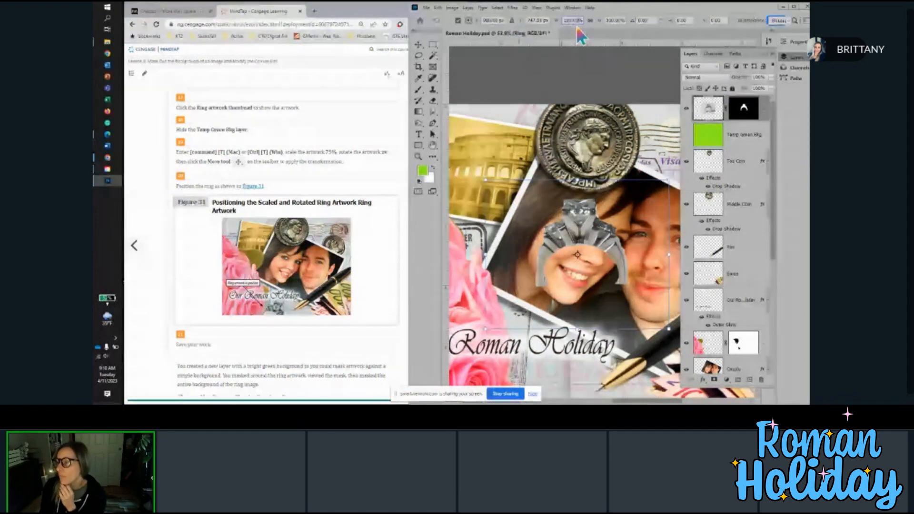
scroll(301, 196, "down", 3)
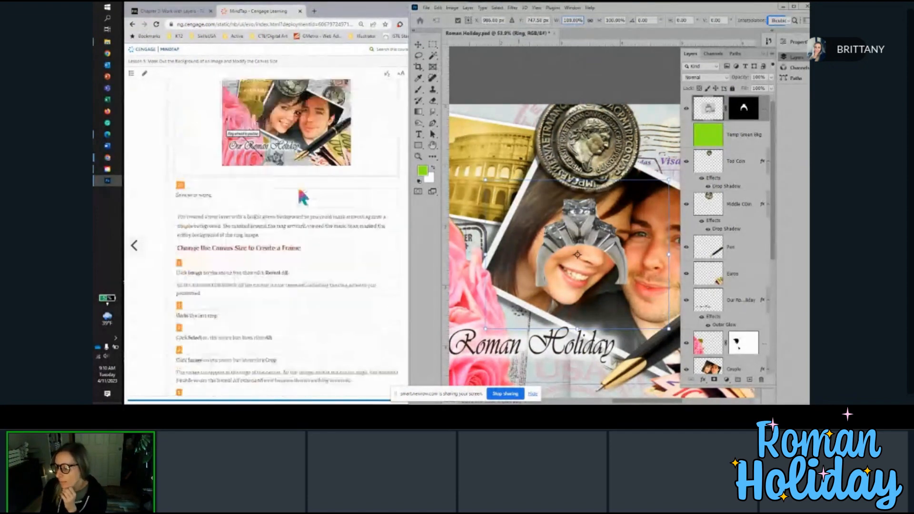
scroll(303, 197, "down", 3)
scroll(301, 197, "up", 15)
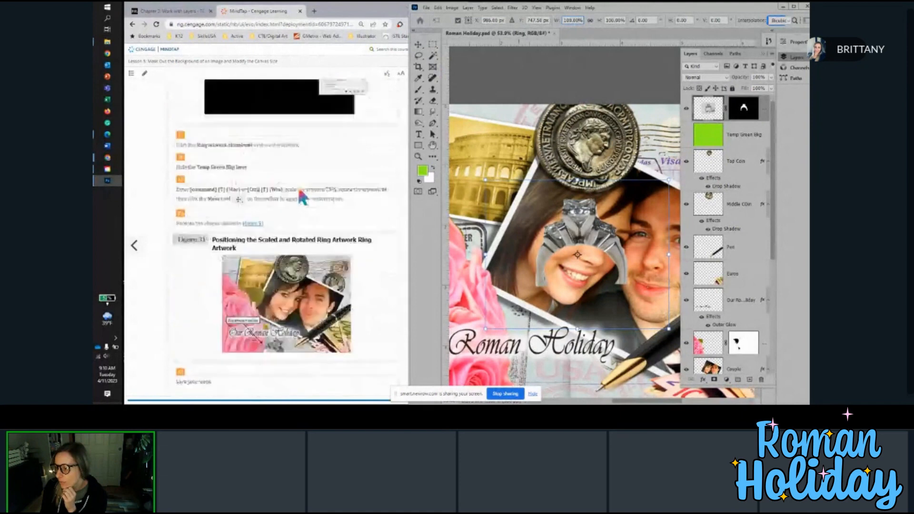
left_click(566, 22)
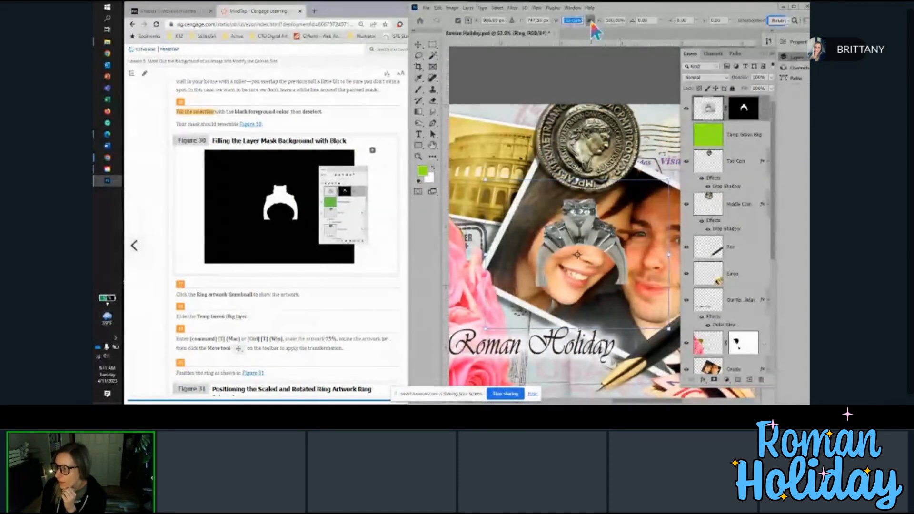
left_click(590, 21)
left_click(573, 22)
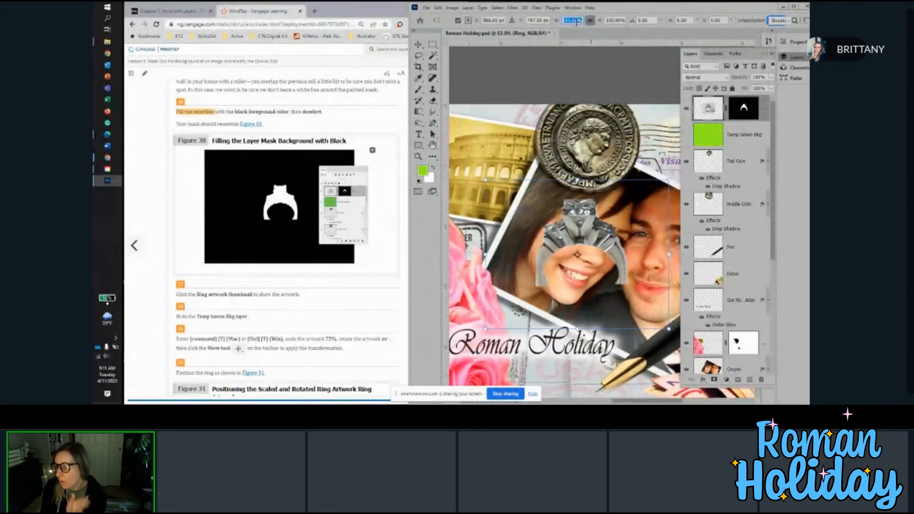
scroll(326, 139, "down", 3)
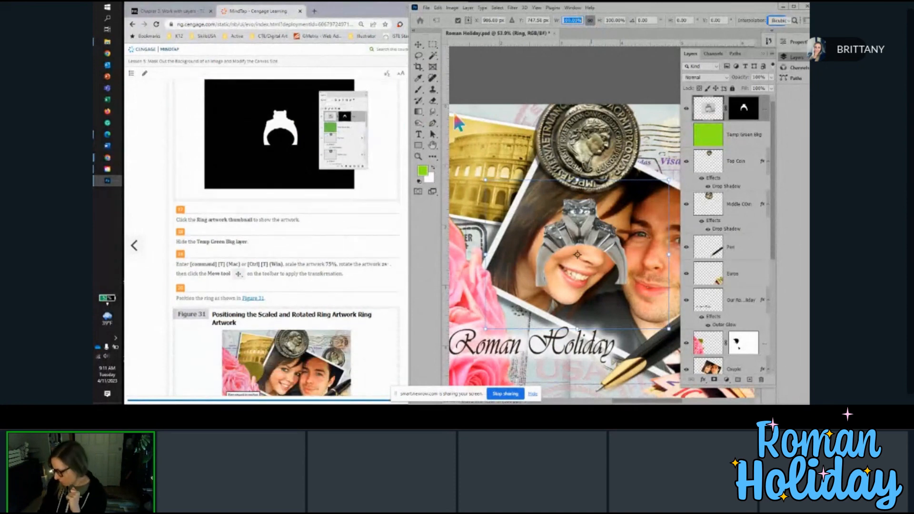
type("75")
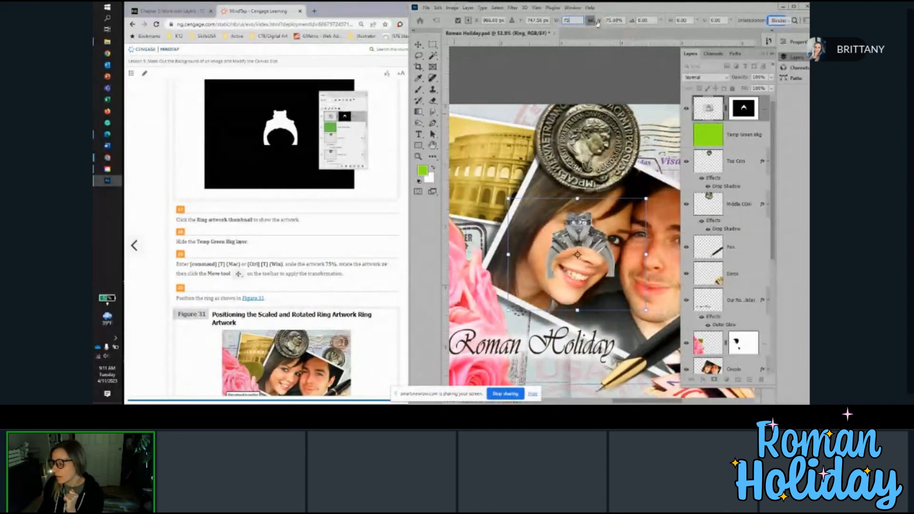
Step: Rotate the Ring artwork 28 degrees and apply the transformation
scroll(255, 264, "down", 2)
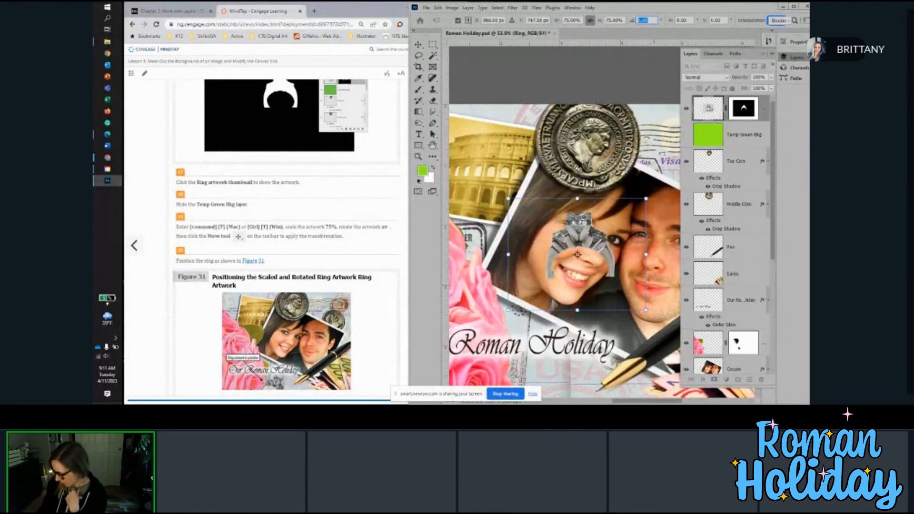
type("25")
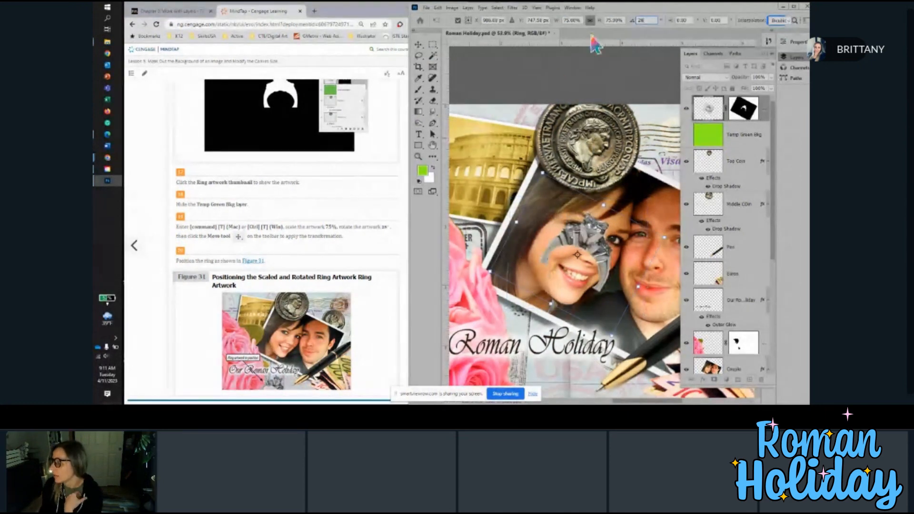
scroll(318, 251, "down", 2)
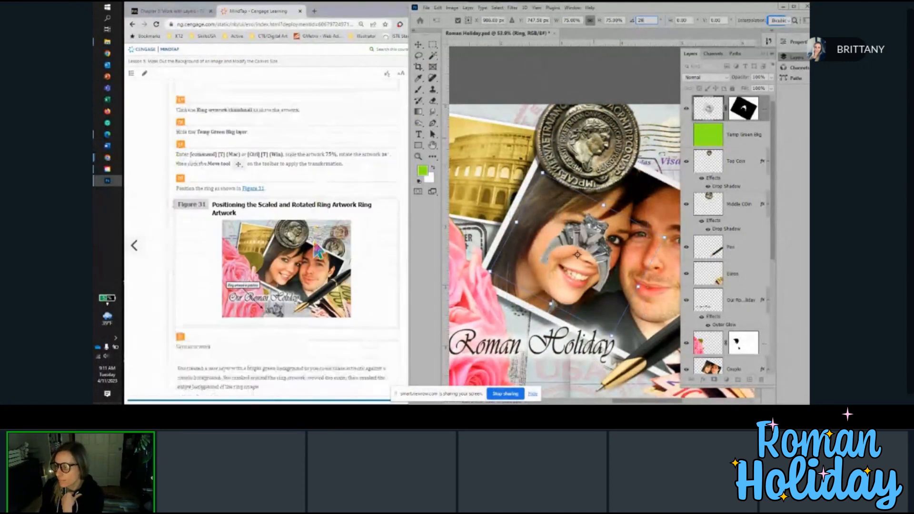
scroll(318, 251, "down", 1)
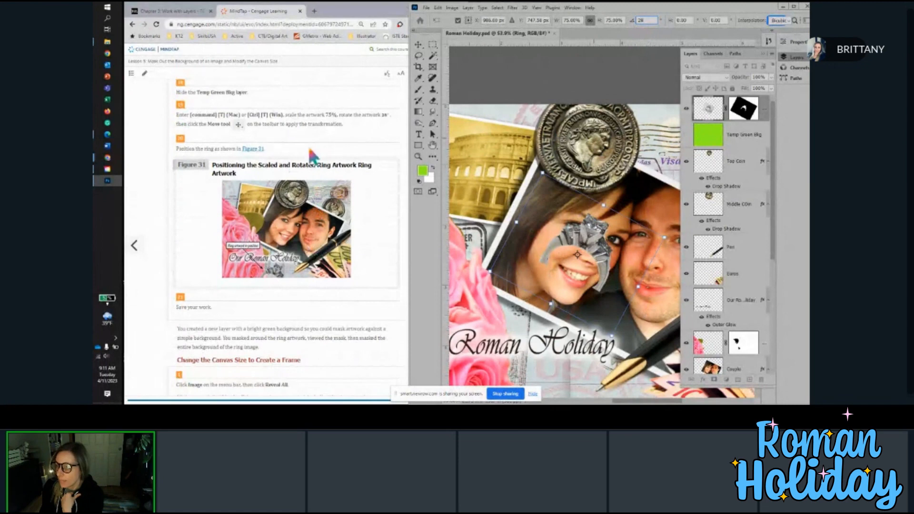
scroll(310, 149, "down", 2)
left_click(418, 45)
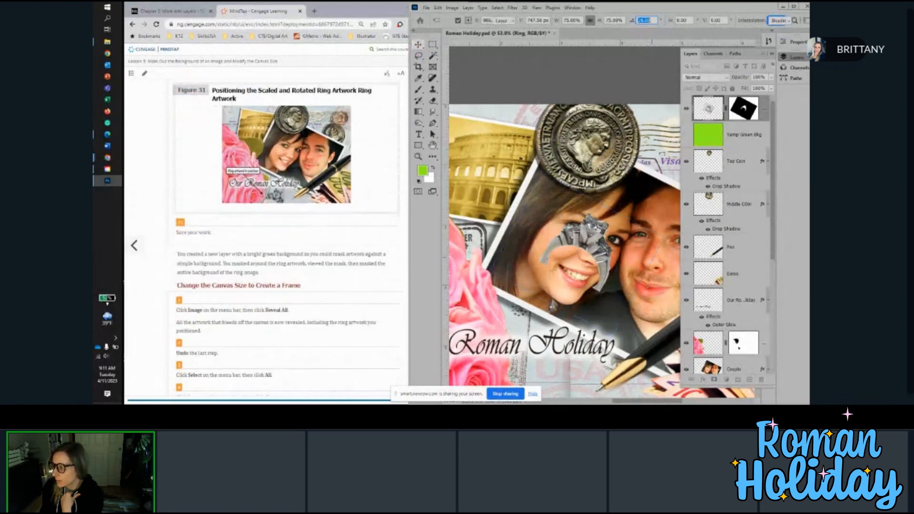
Step: Move the ring off the woman's face to the lower canvas edge below the word Holiday, as in Figure 31
scroll(605, 284, "down", 2)
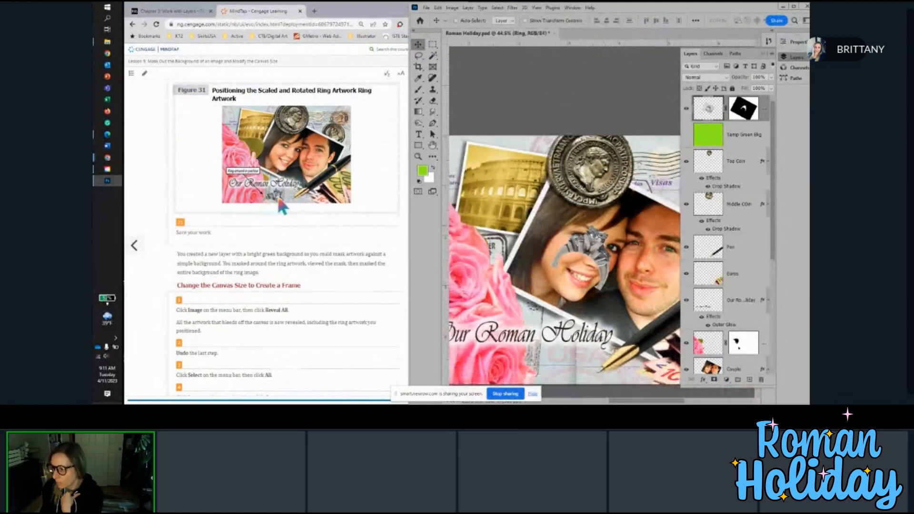
left_click_drag(583, 238, 583, 352)
left_click_drag(563, 360, 565, 358)
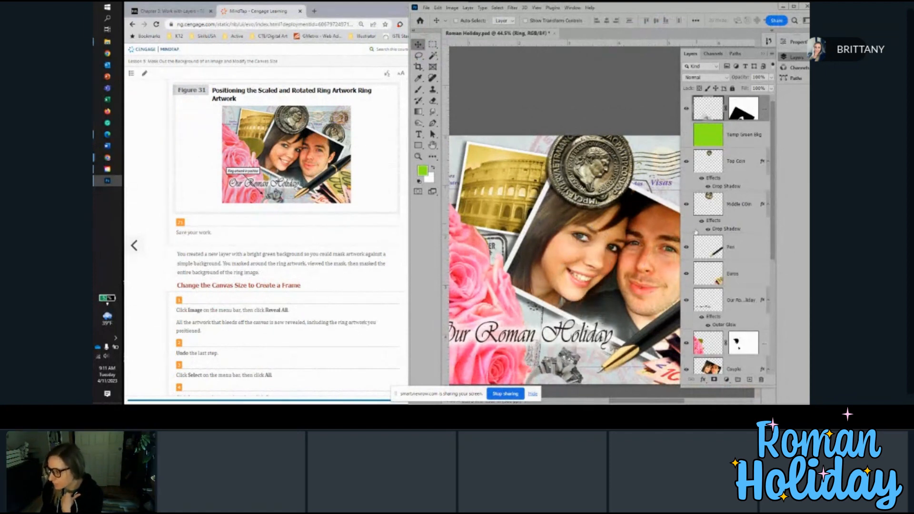
scroll(578, 363, "down", 2)
scroll(580, 328, "up", 3)
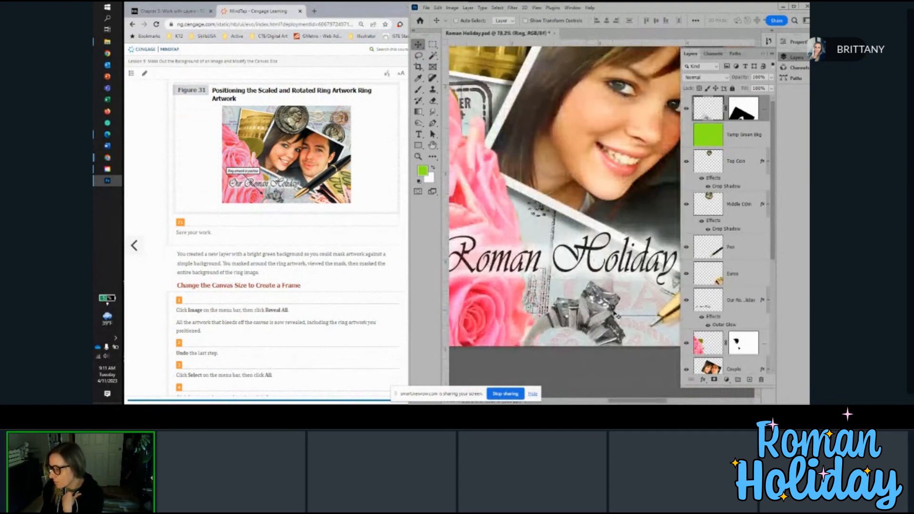
Step: Save the Roman Holiday.psd collage with the positioned ring
scroll(216, 248, "down", 1)
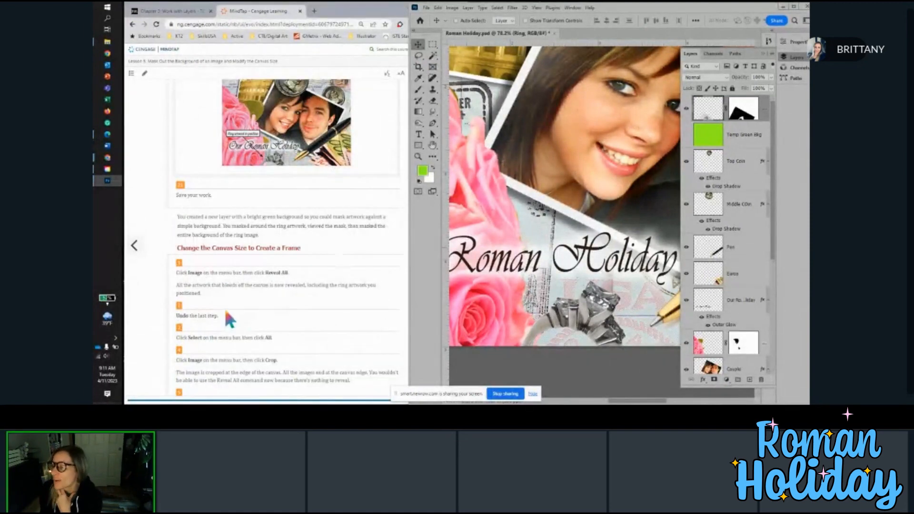
scroll(242, 261, "down", 1)
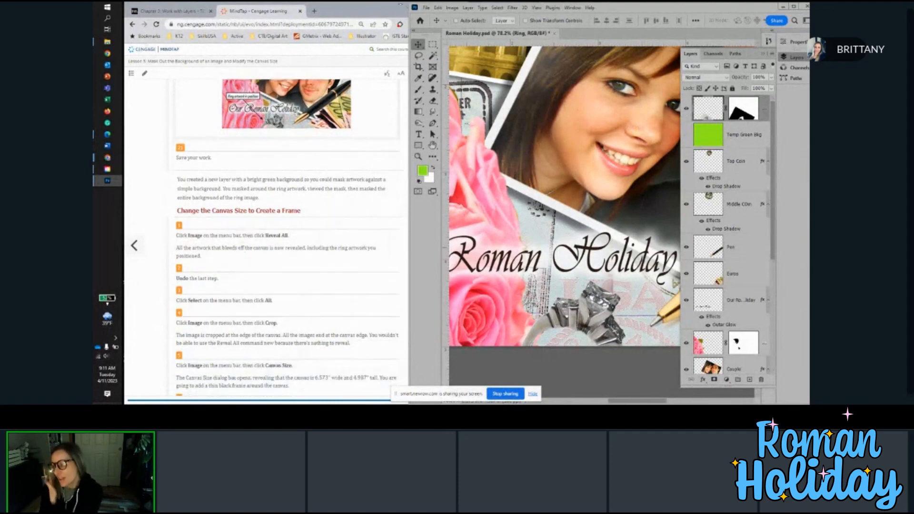
left_click(425, 7)
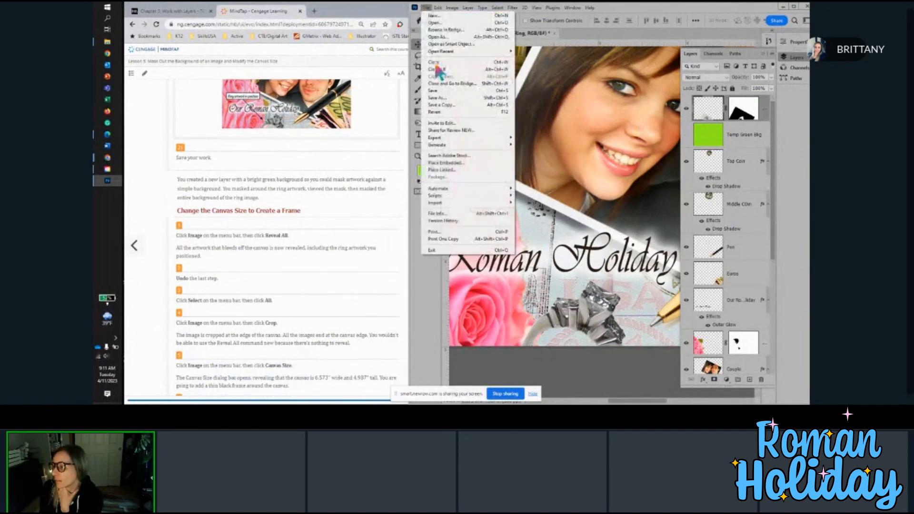
left_click(439, 90)
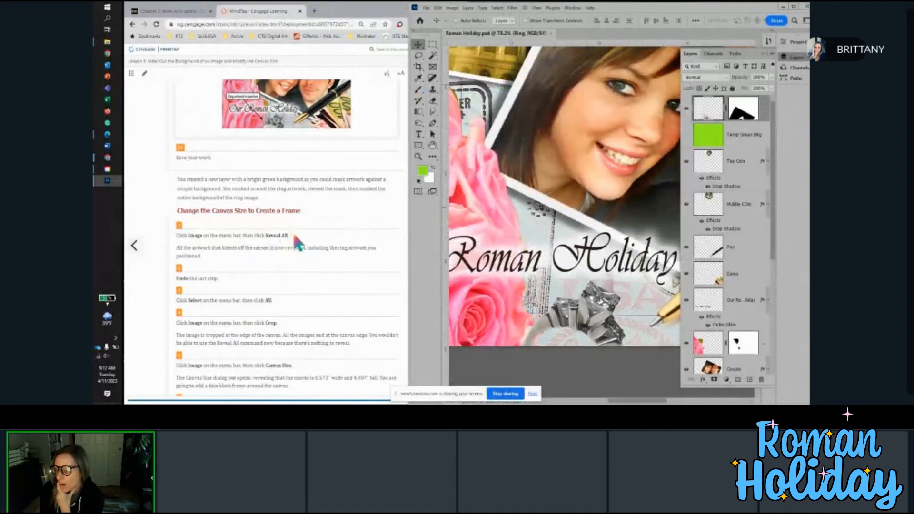
Step: Reveal all the artwork that bleeds off the canvas, view the whole collage without the layers list in the way, and undo the Reveal All
left_click(451, 8)
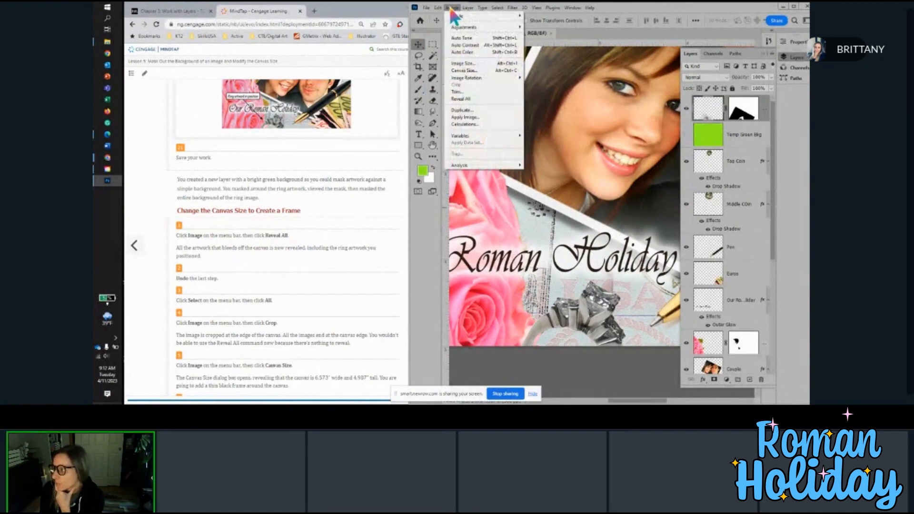
left_click(461, 99)
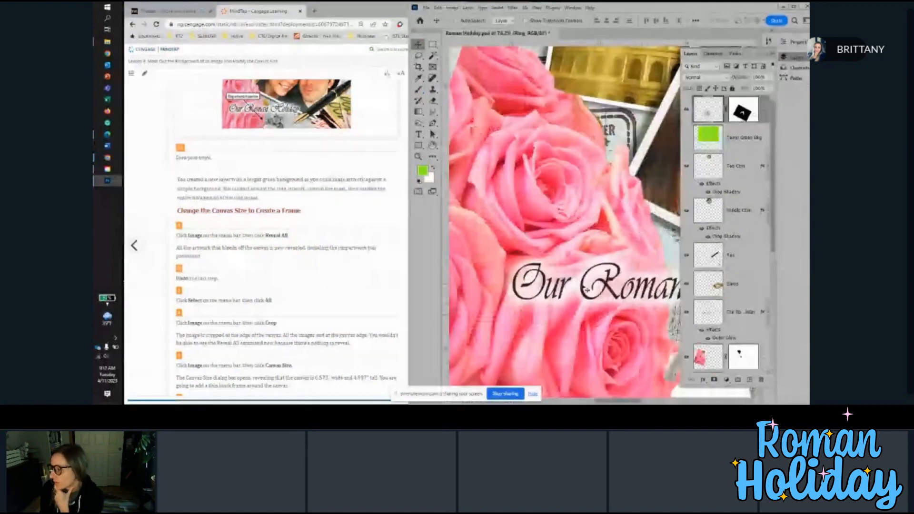
scroll(591, 274, "down", 3)
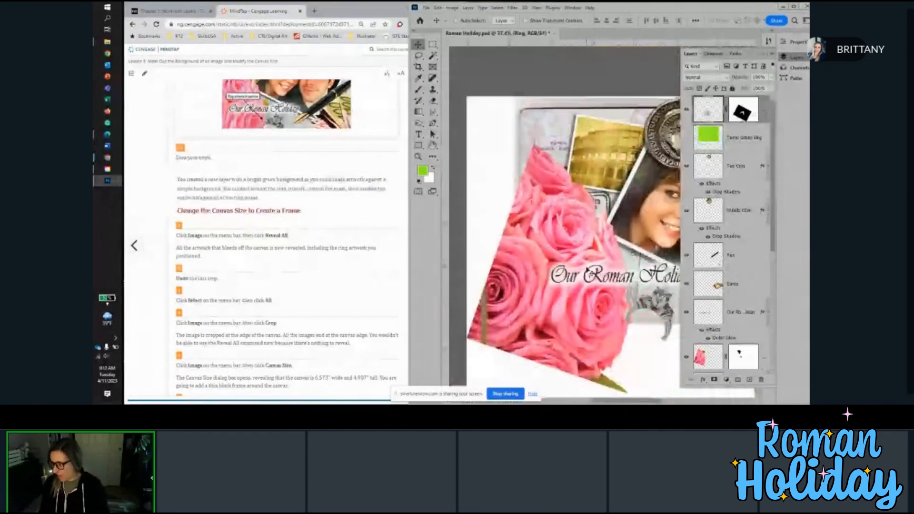
scroll(589, 273, "down", 4)
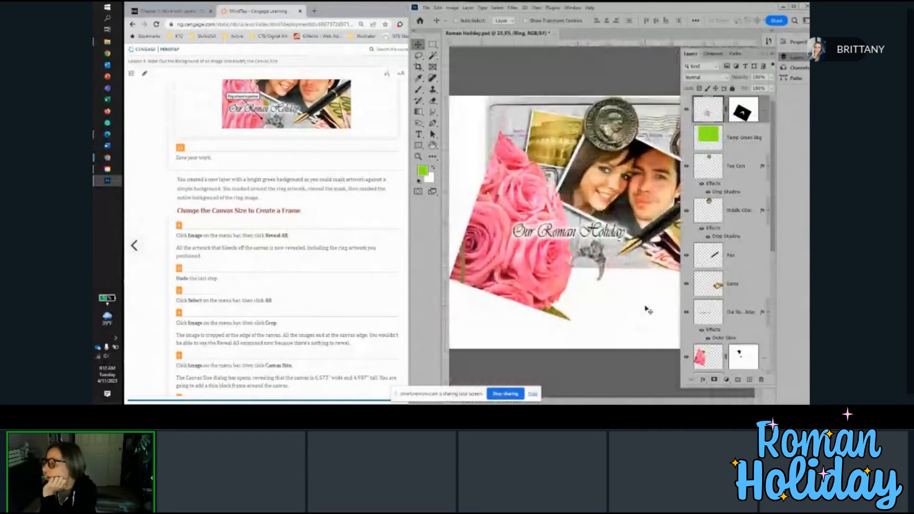
left_click(788, 57)
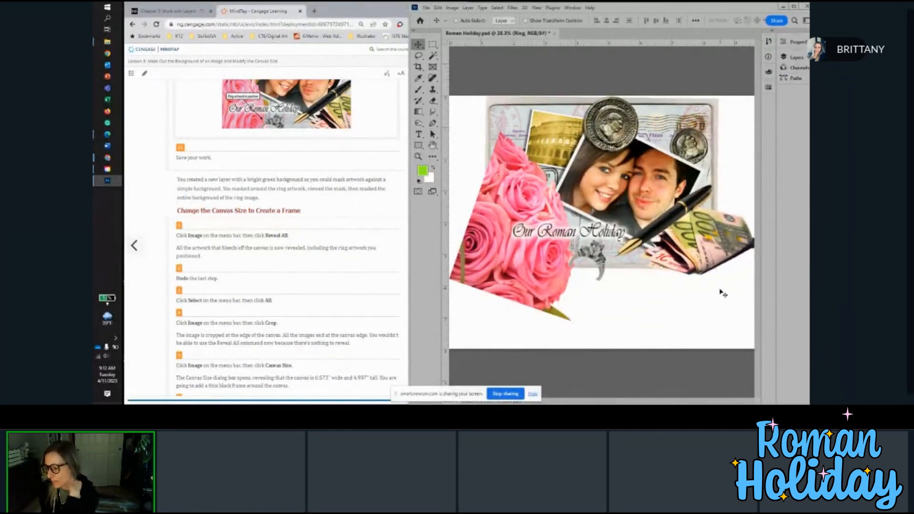
left_click(437, 7)
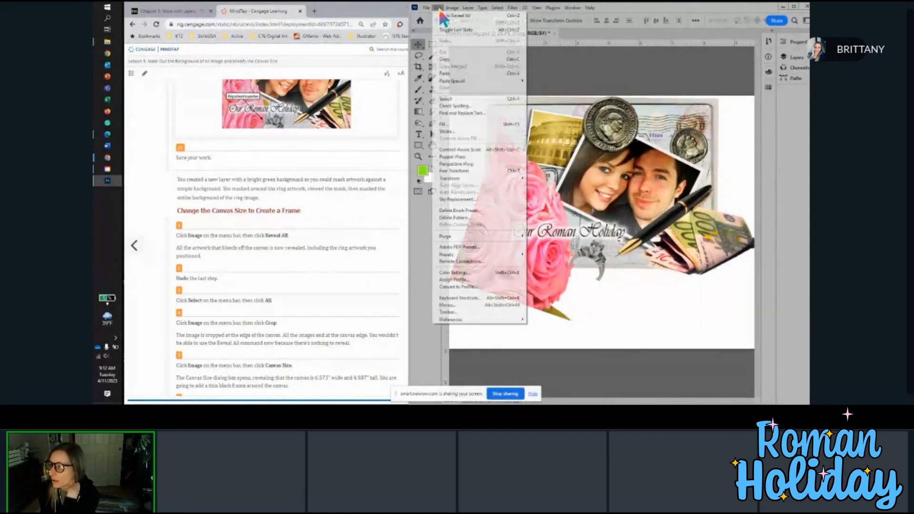
left_click(446, 17)
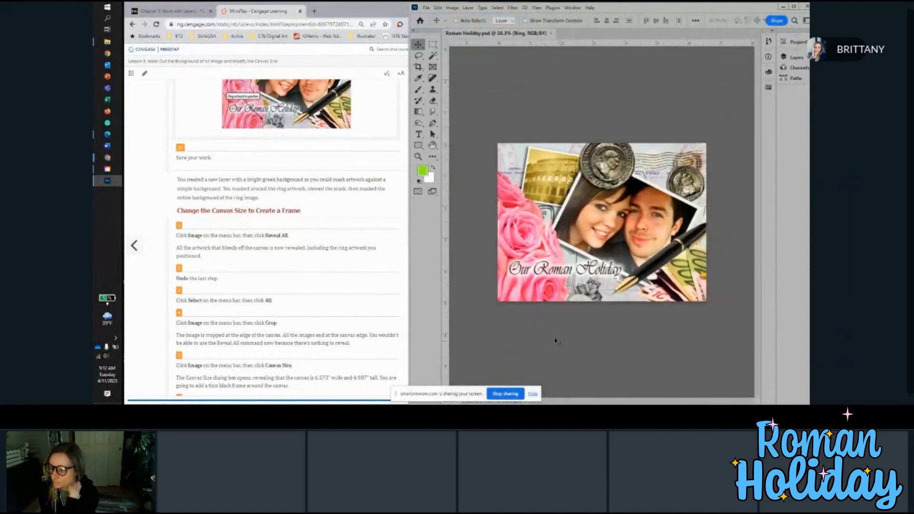
Step: Select the entire canvas and crop the image to it so that no artwork extends past the edges
scroll(304, 281, "down", 3)
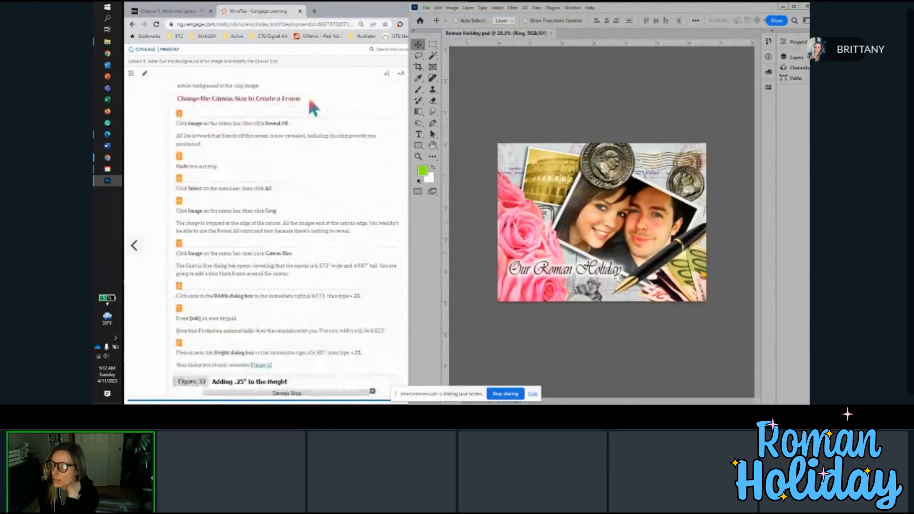
left_click(498, 8)
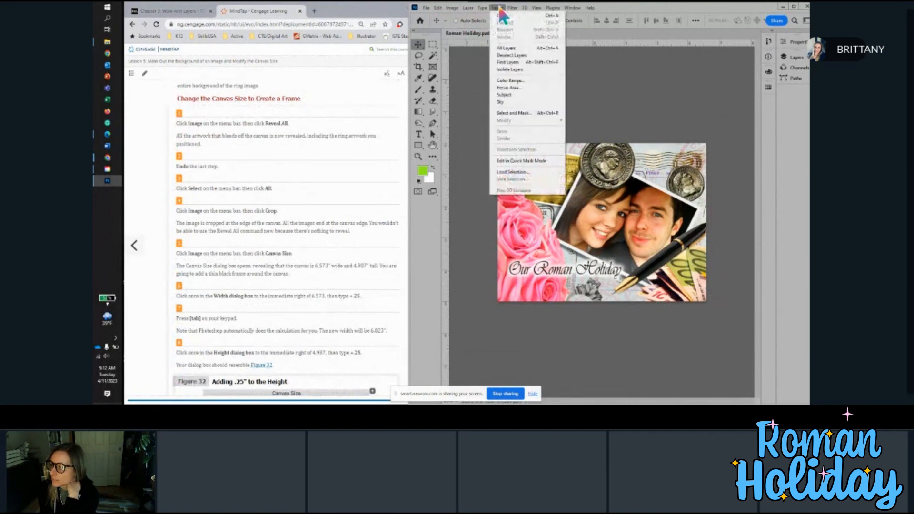
left_click(502, 15)
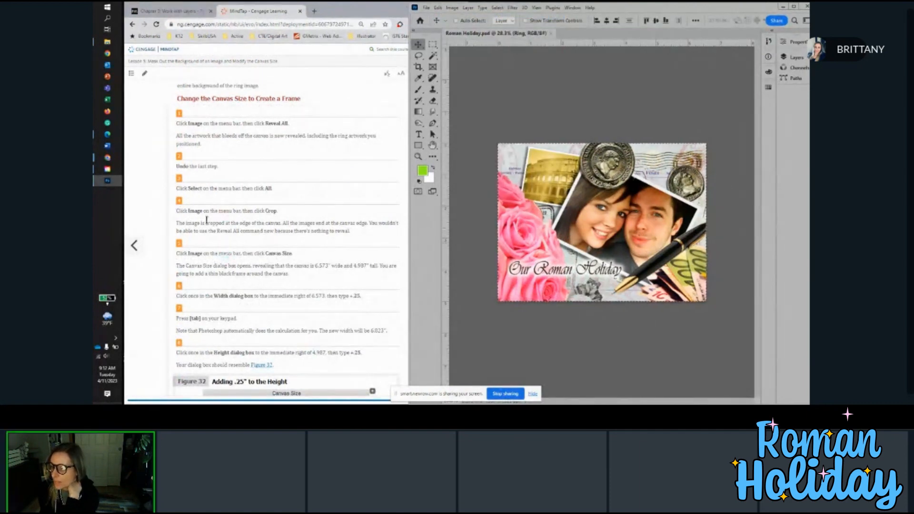
left_click(456, 8)
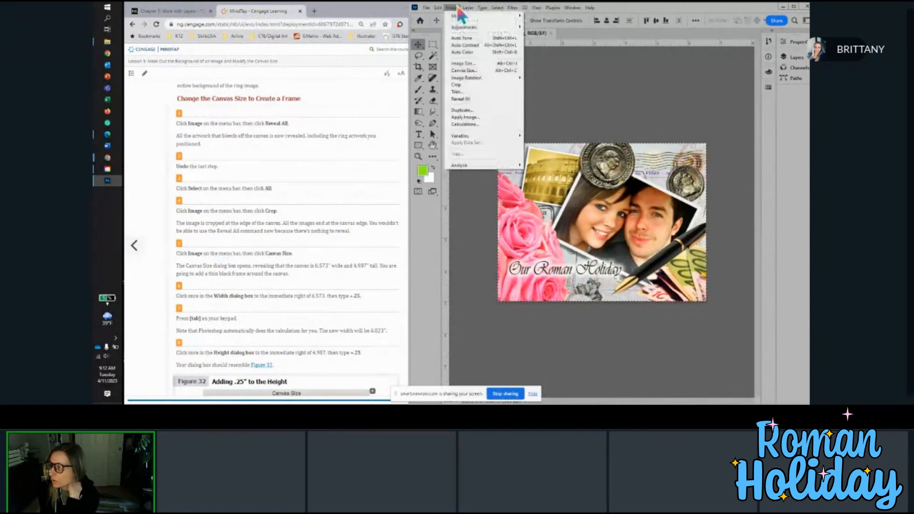
left_click(468, 82)
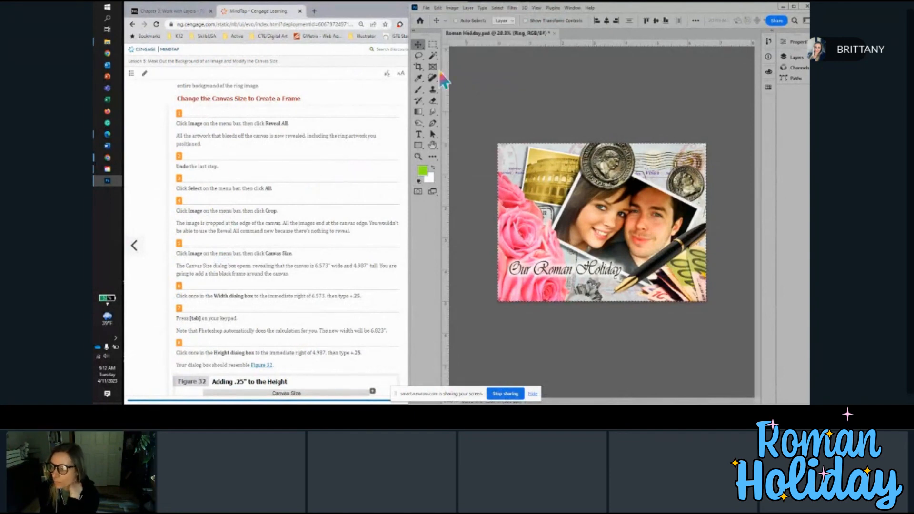
Step: Open the Canvas Size settings for the collage and move the dialog aside so the lesson's width and height instructions stay readable
scroll(271, 252, "down", 2)
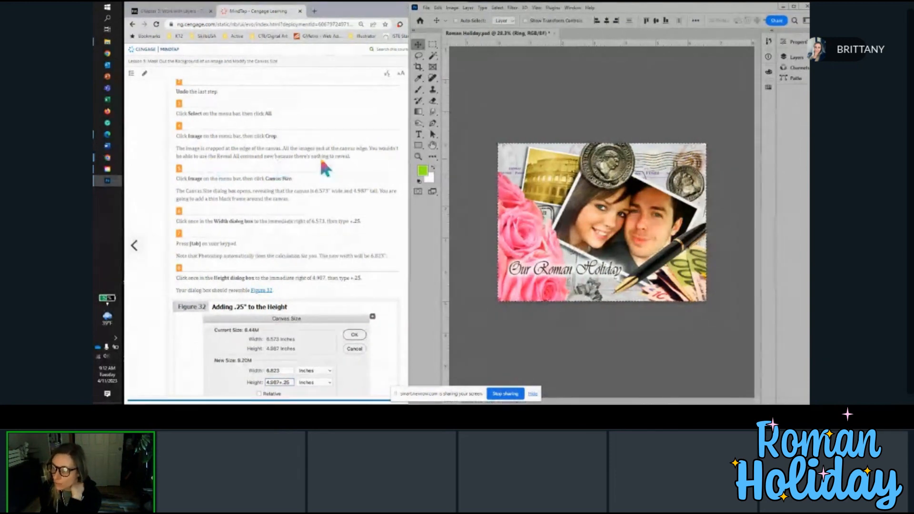
scroll(328, 186, "down", 1)
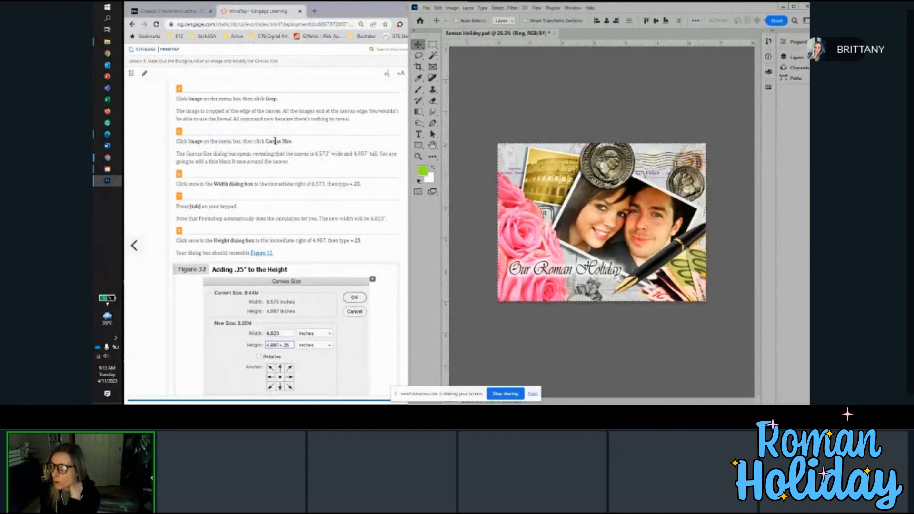
left_click(452, 7)
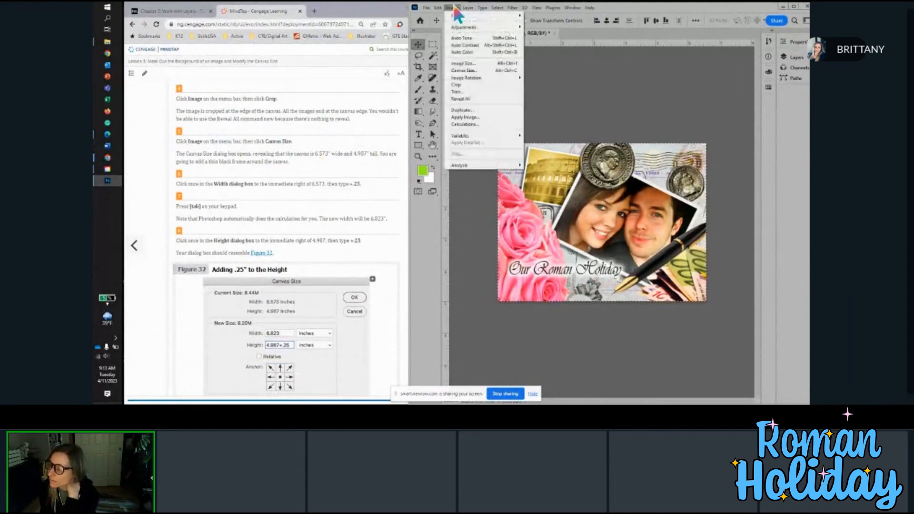
left_click(478, 69)
left_click_drag(292, 75, 469, 66)
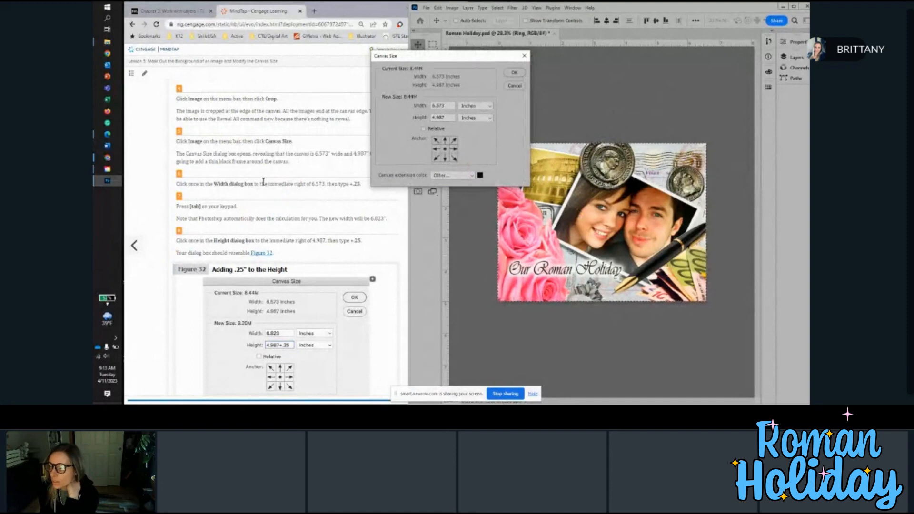
scroll(263, 181, "down", 1)
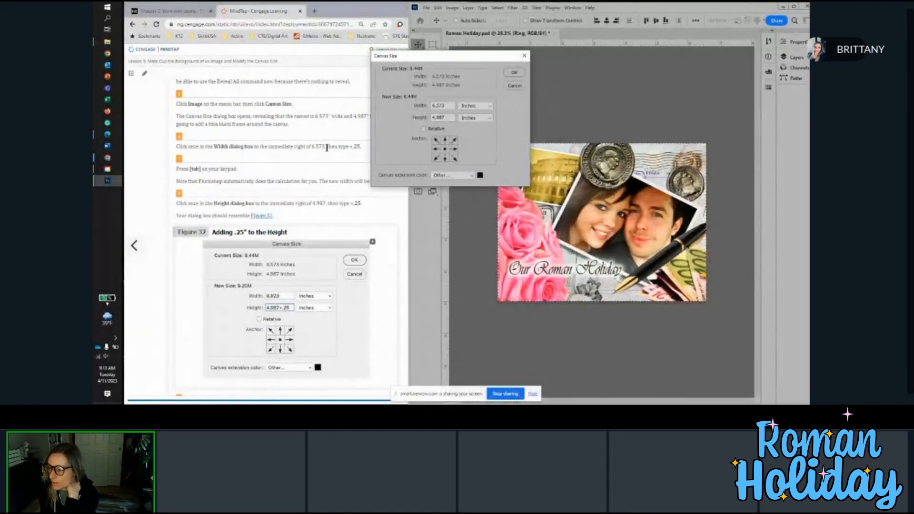
Step: Add .25 inches to both canvas dimensions, making the new width 6.823 inches and the new height 5.237 inches
left_click(446, 105)
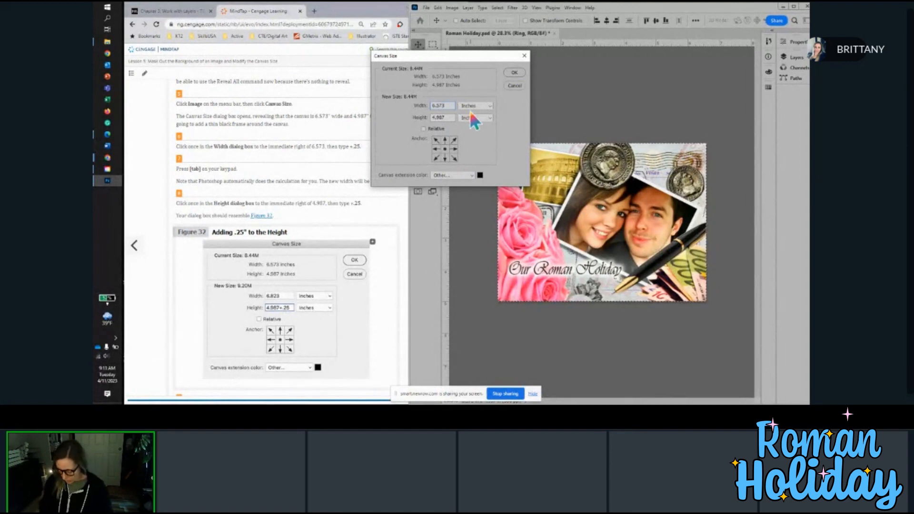
type("+")
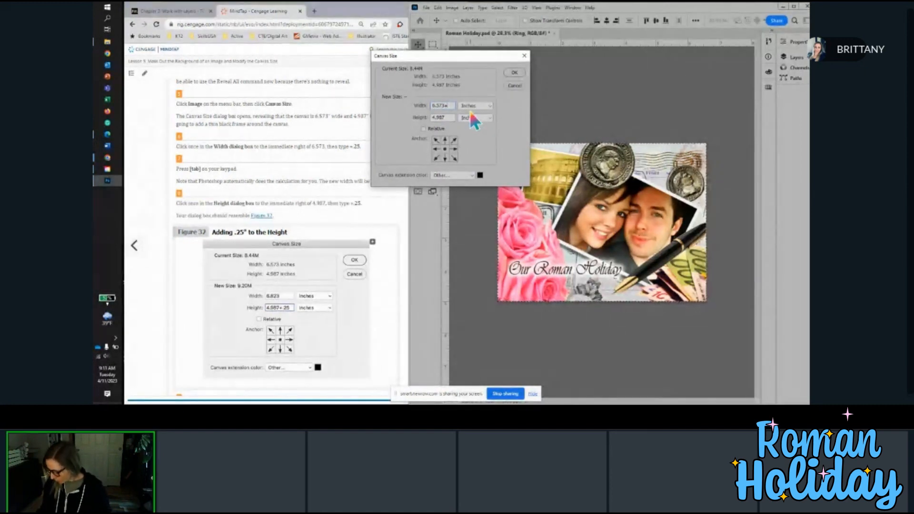
type(".25")
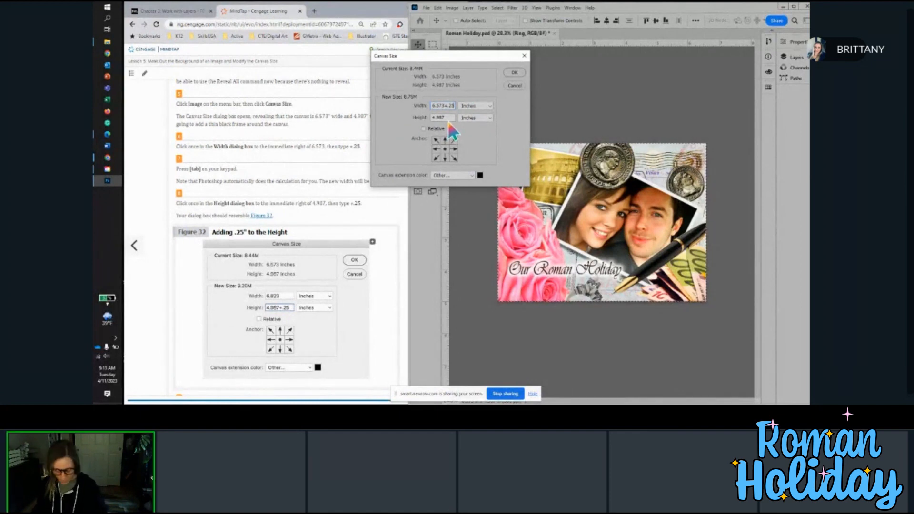
key("Tab")
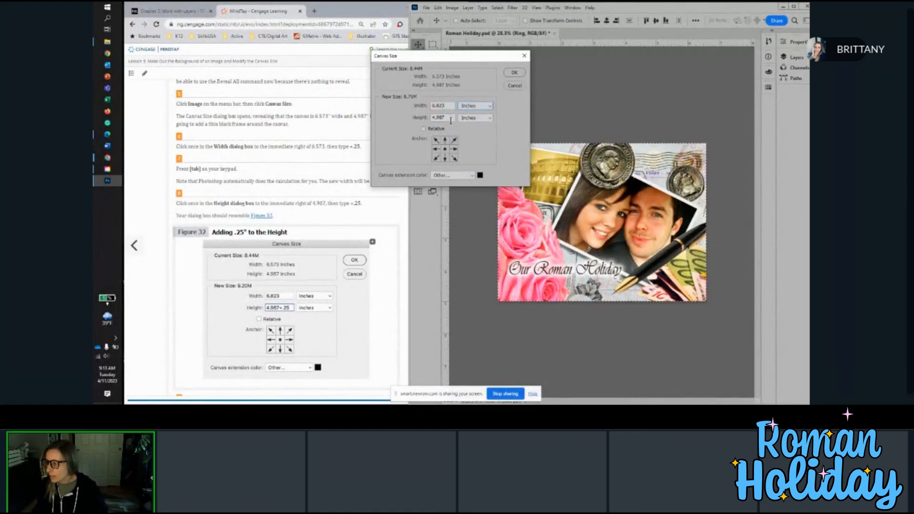
left_click(449, 118)
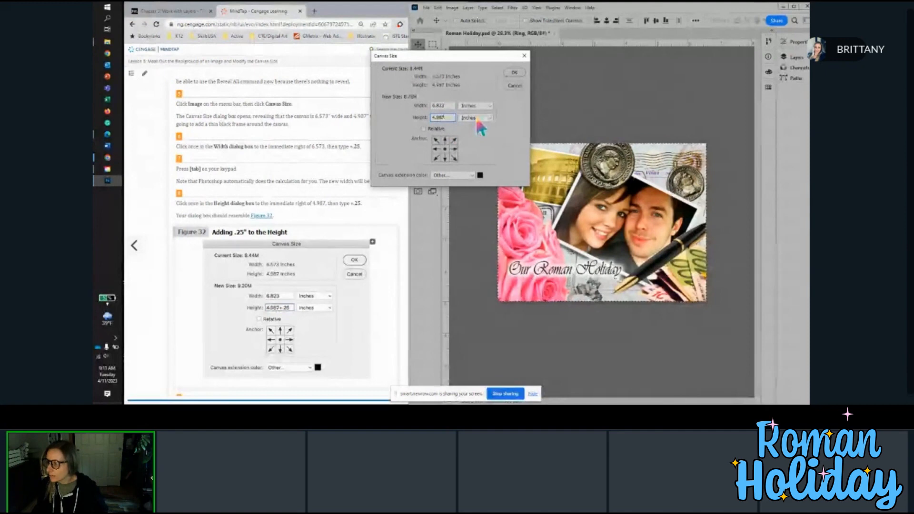
type("+.")
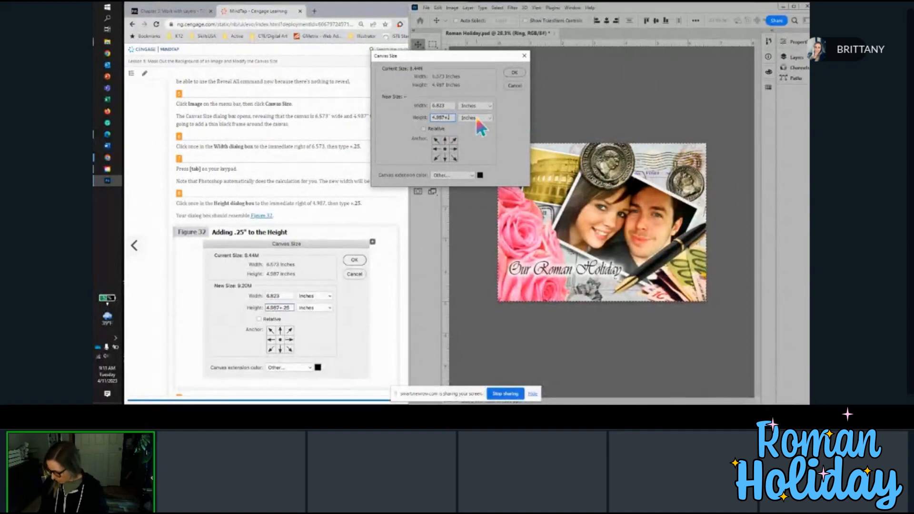
type("25")
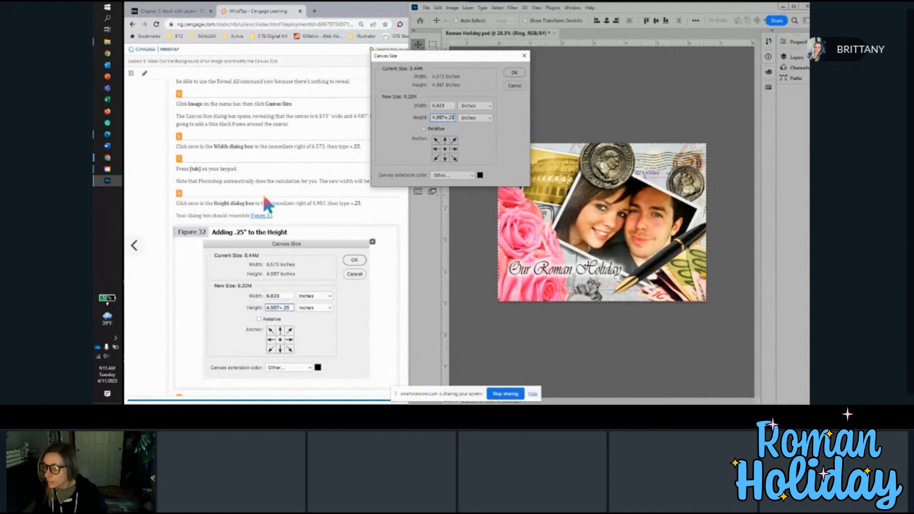
key("Tab")
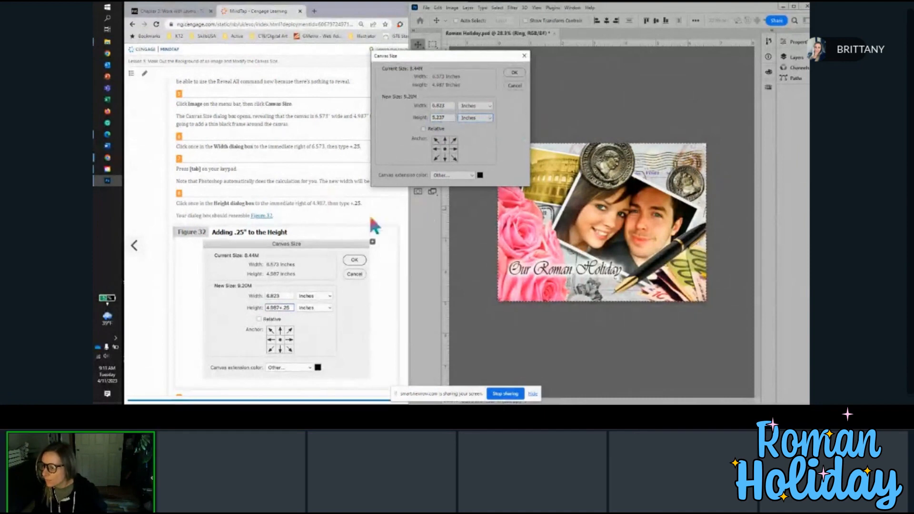
Step: Choose Other as the canvas extension color and accept black in the Color Picker, following lesson steps 10 and 11
scroll(372, 217, "down", 1)
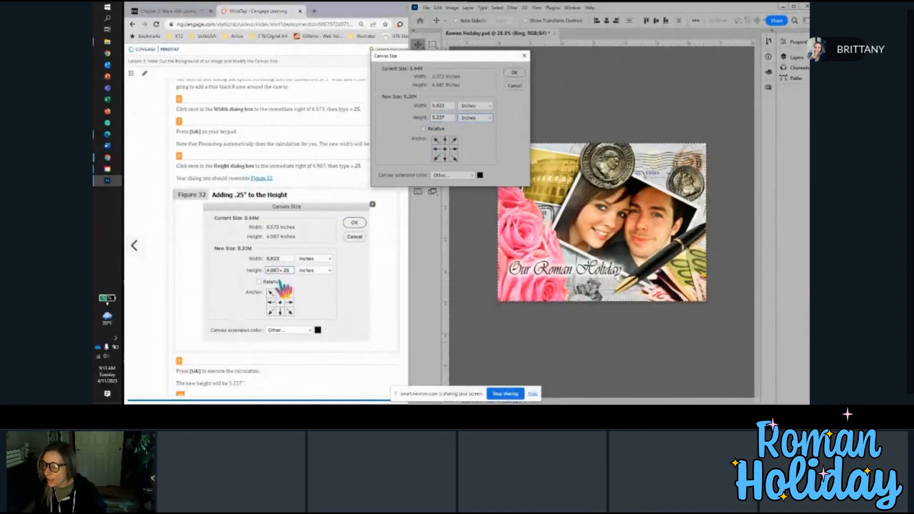
scroll(290, 228, "down", 1)
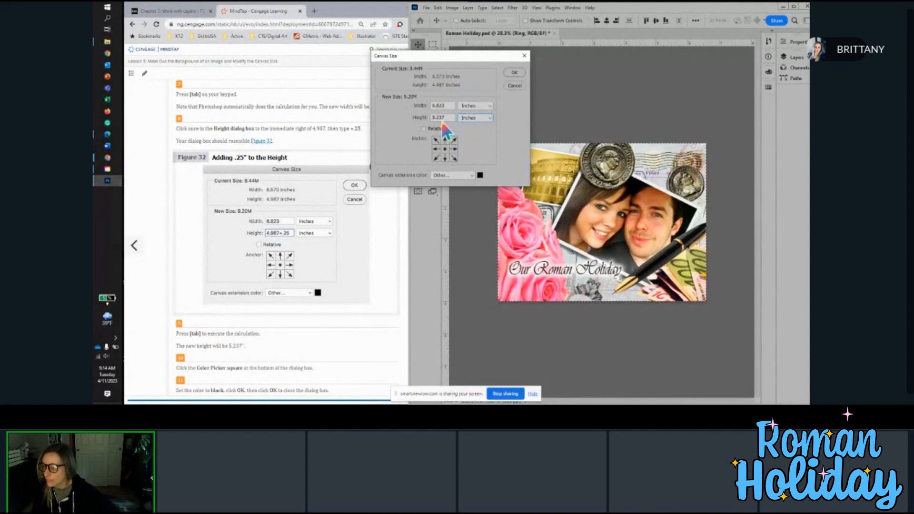
scroll(333, 287, "down", 2)
scroll(334, 288, "up", 1)
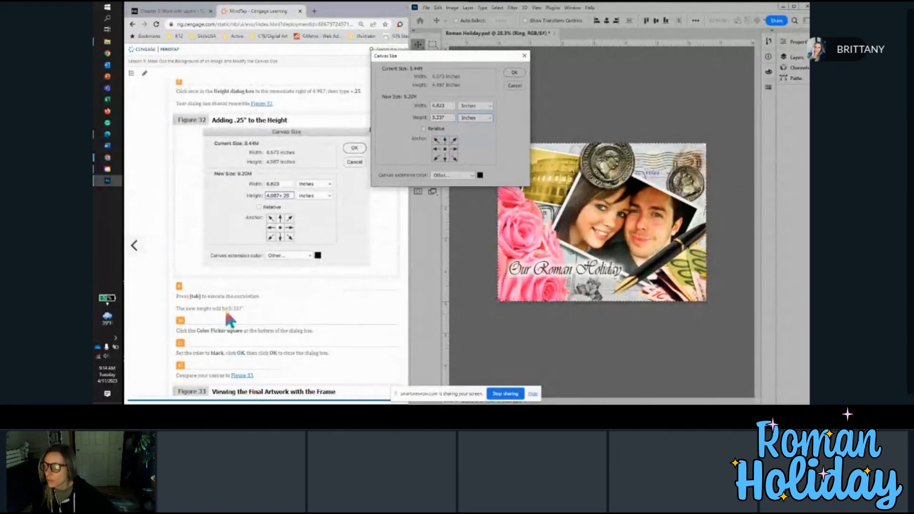
scroll(291, 320, "down", 3)
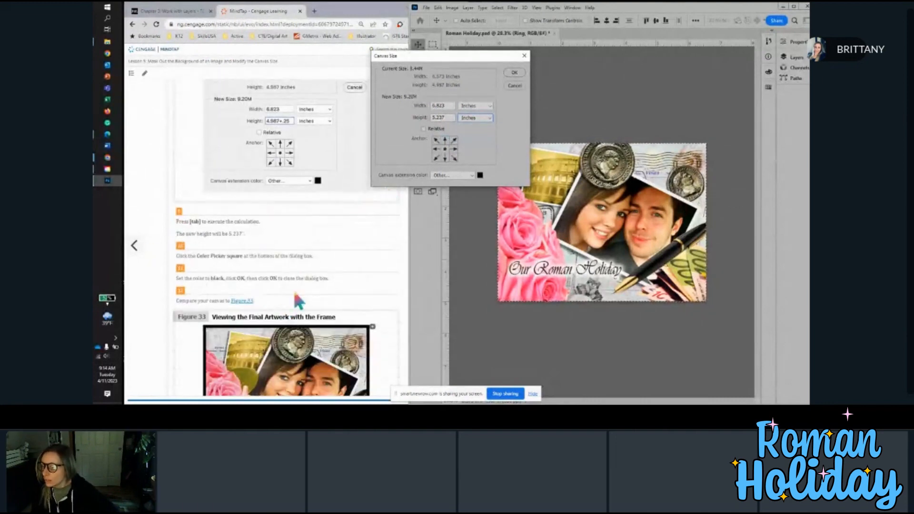
scroll(300, 300, "down", 2)
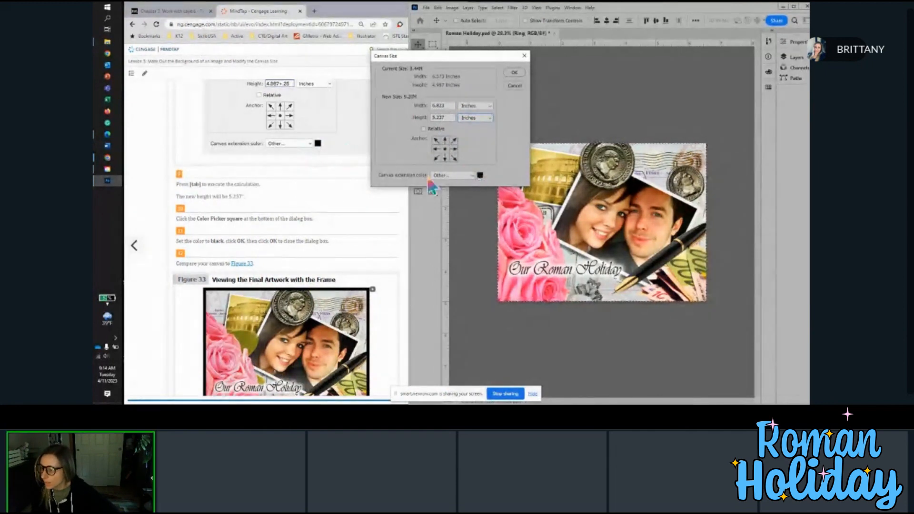
left_click(452, 176)
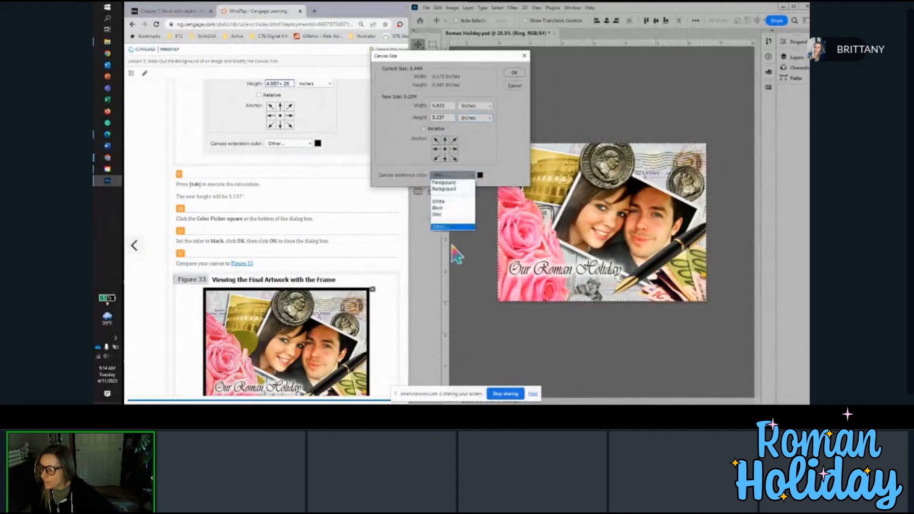
left_click(452, 227)
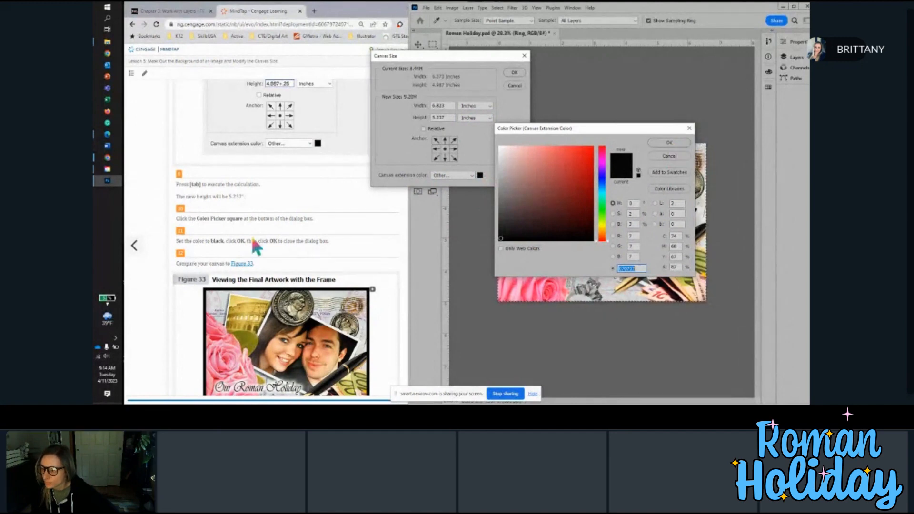
left_click(667, 142)
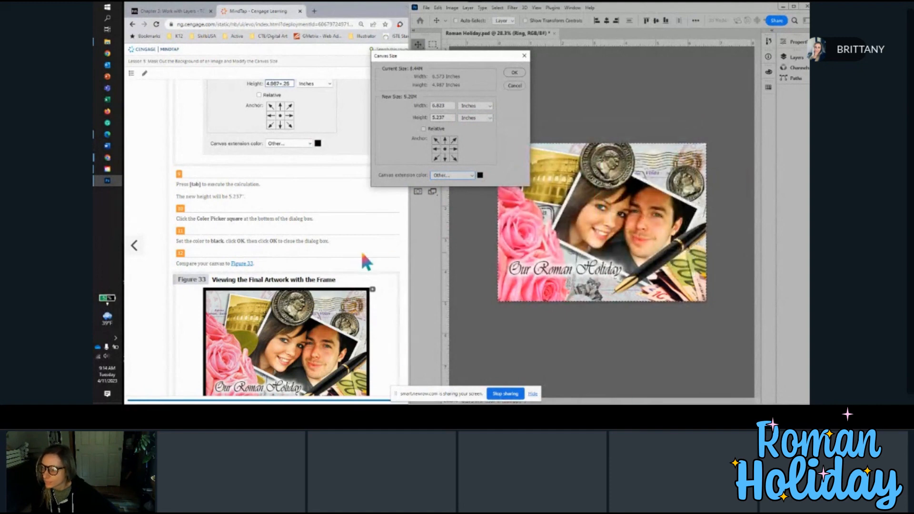
Step: Check Figure 33 in the lesson and apply the new canvas size to add the black frame around the collage
scroll(364, 259, "down", 1)
scroll(365, 260, "down", 1)
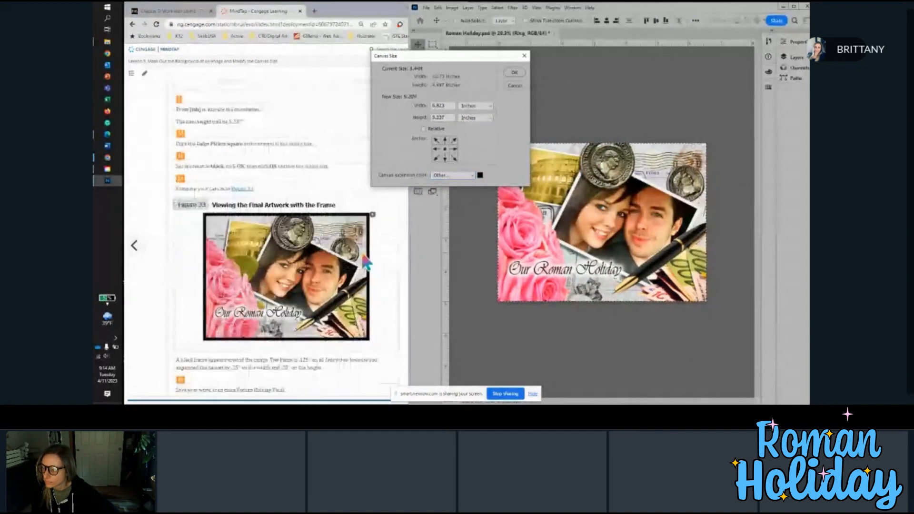
scroll(366, 261, "up", 3)
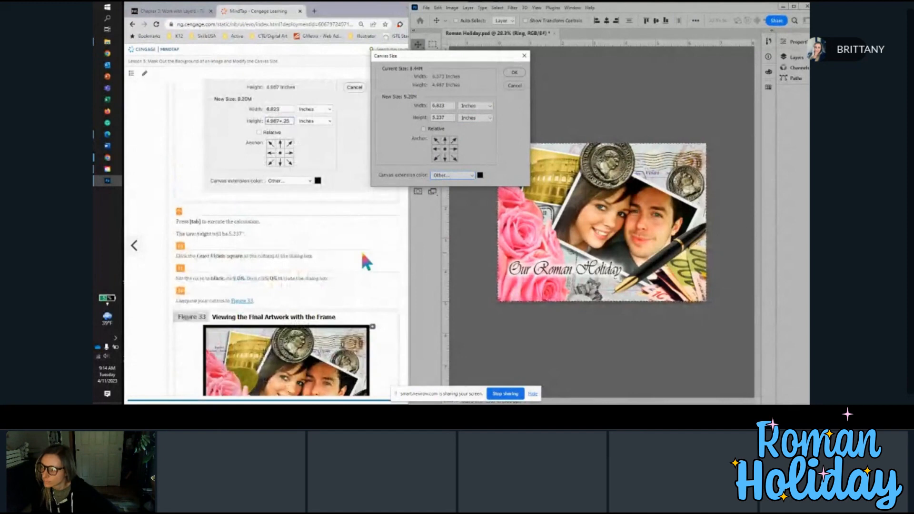
left_click(515, 73)
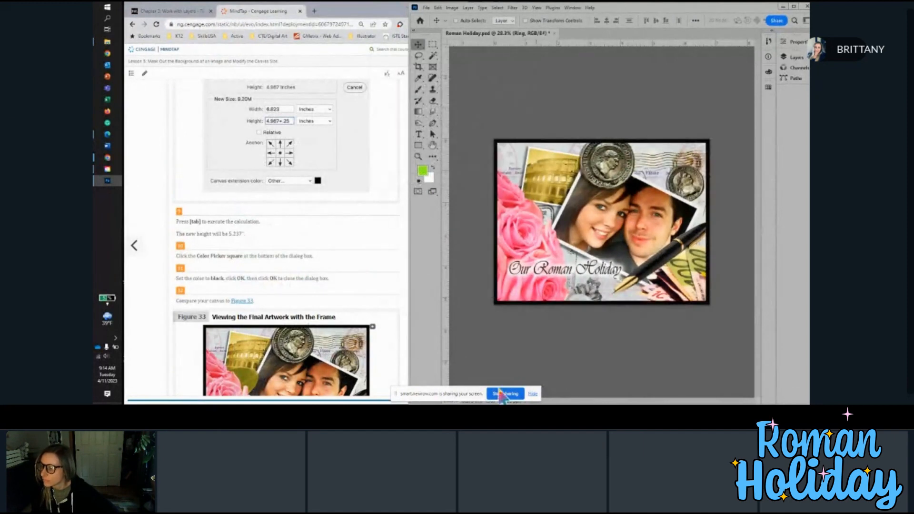
Step: Compare the framed collage with Figure 33 and save Roman Holiday.psd
scroll(324, 261, "down", 3)
scroll(324, 261, "down", 2)
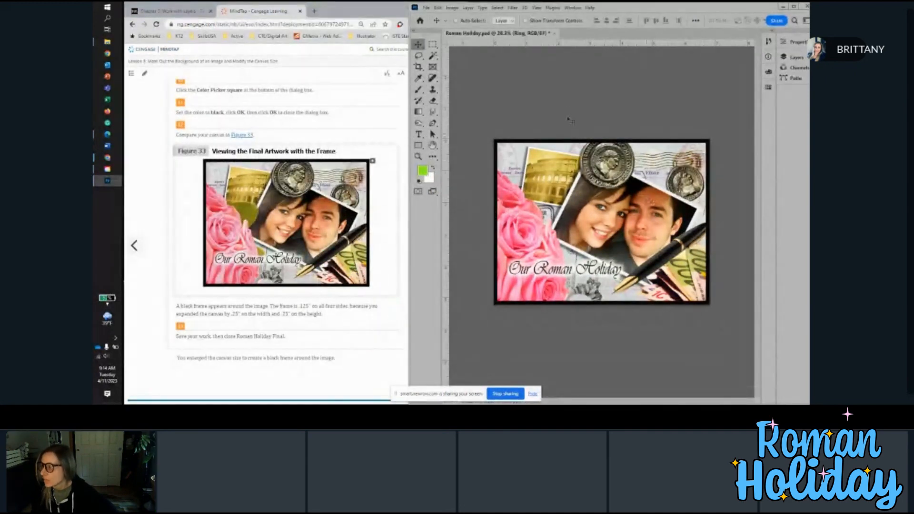
left_click(427, 8)
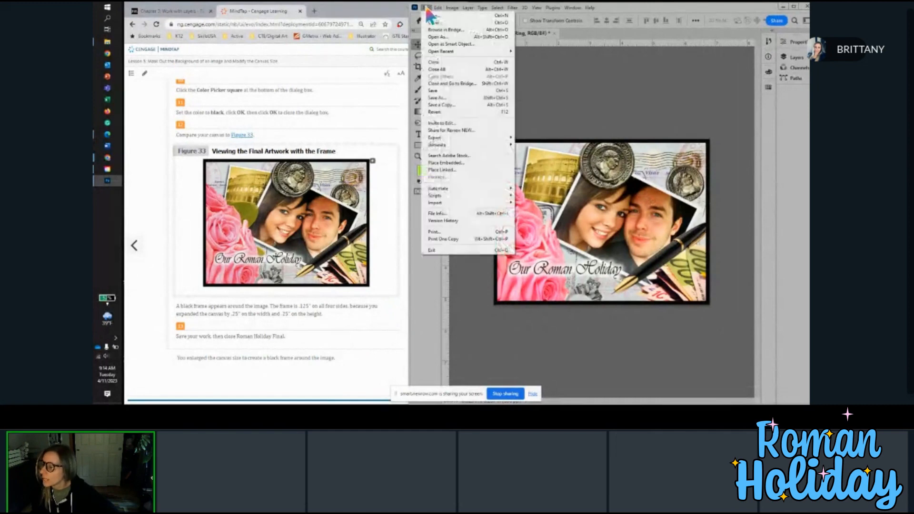
left_click(445, 90)
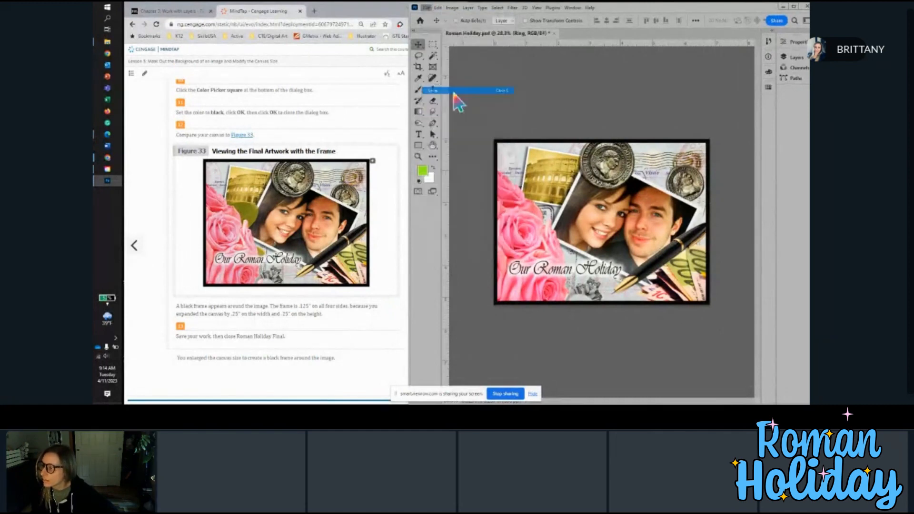